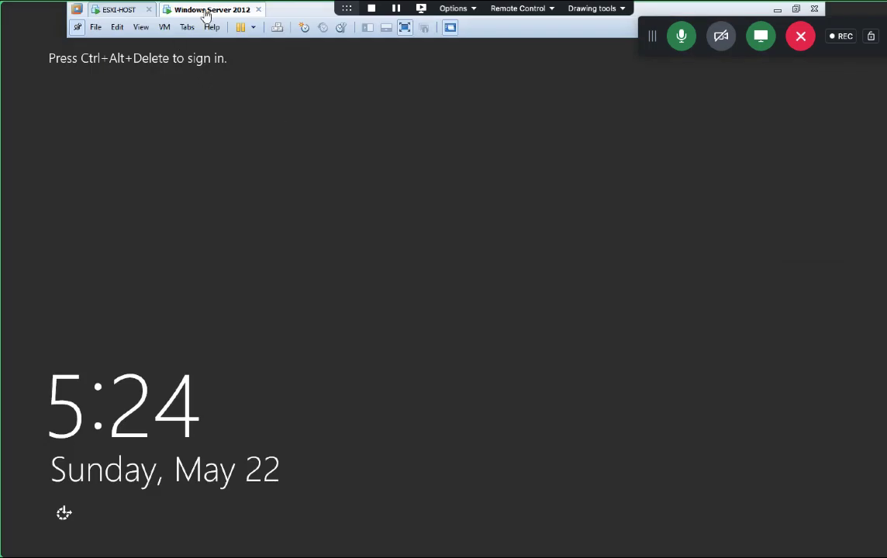
# Step: Sign in to the Windows Server 2012 VM as Administrator, then switch to the ESXI-HOST tab
pyautogui.press('ctrl+alt+Insert')
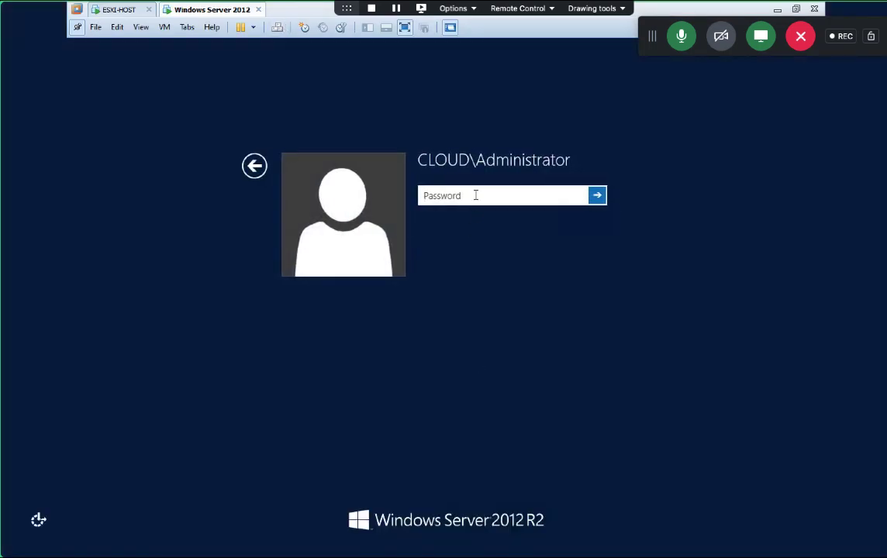
pyautogui.write('•••••••••')
pyautogui.press('Return')
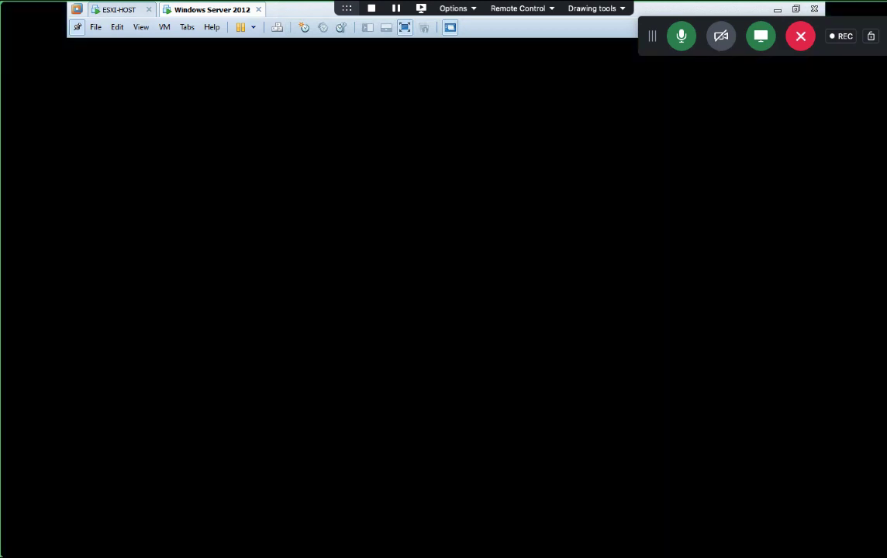
pyautogui.click(119, 10)
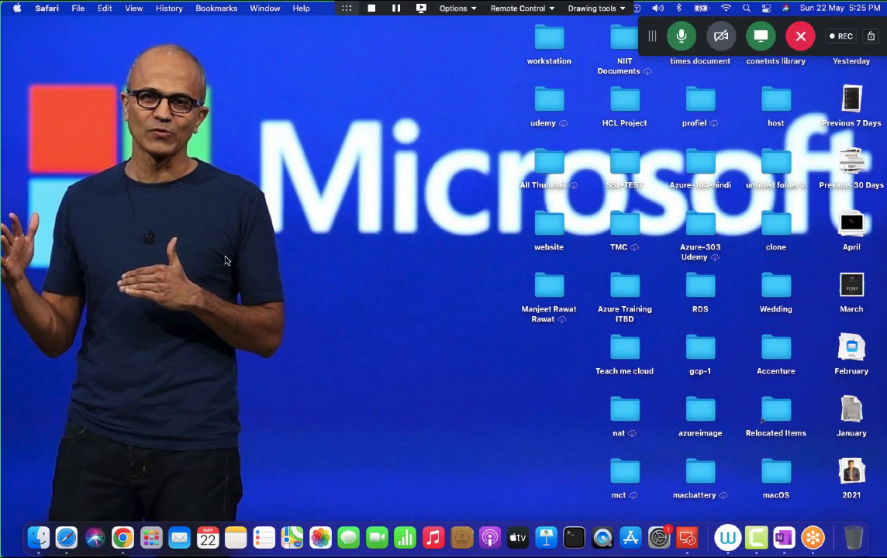
# Step: Log in to the ESXi Host Client at 192.168.1.13 with the saved root credentials
pyautogui.press('super+n')
pyautogui.write('192.168.1.13')
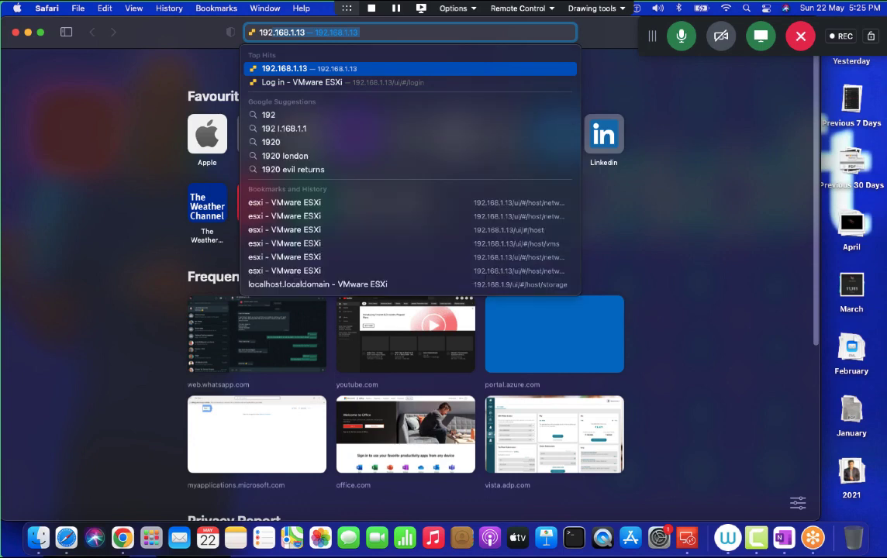
pyautogui.press('Return')
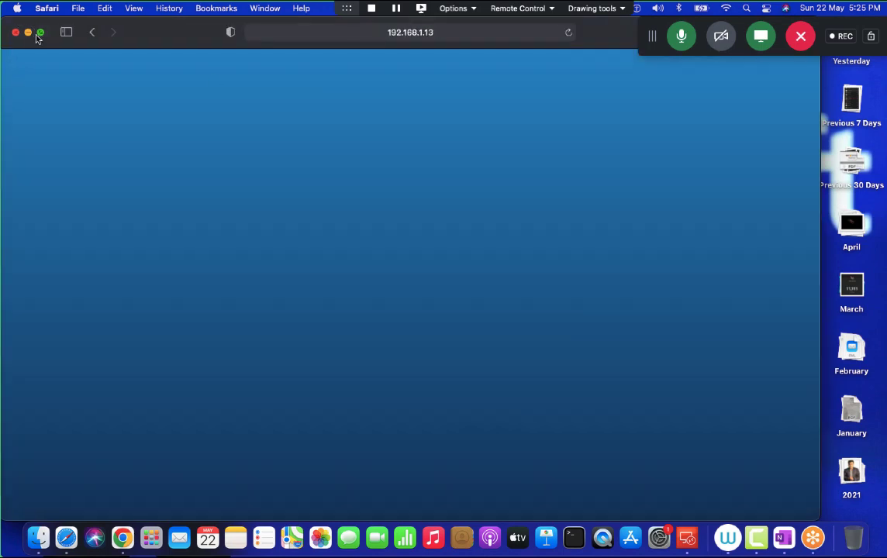
pyautogui.click(40, 33)
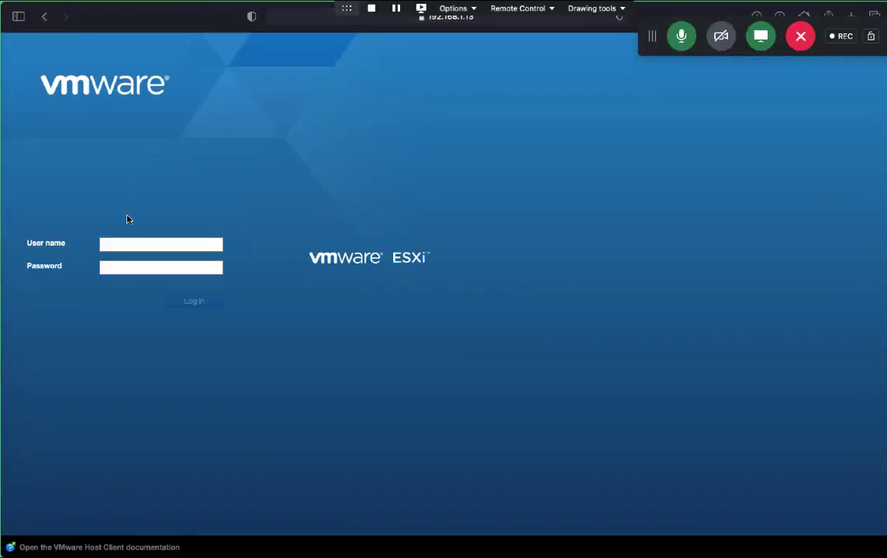
pyautogui.click(140, 245)
pyautogui.click(126, 268)
pyautogui.click(168, 303)
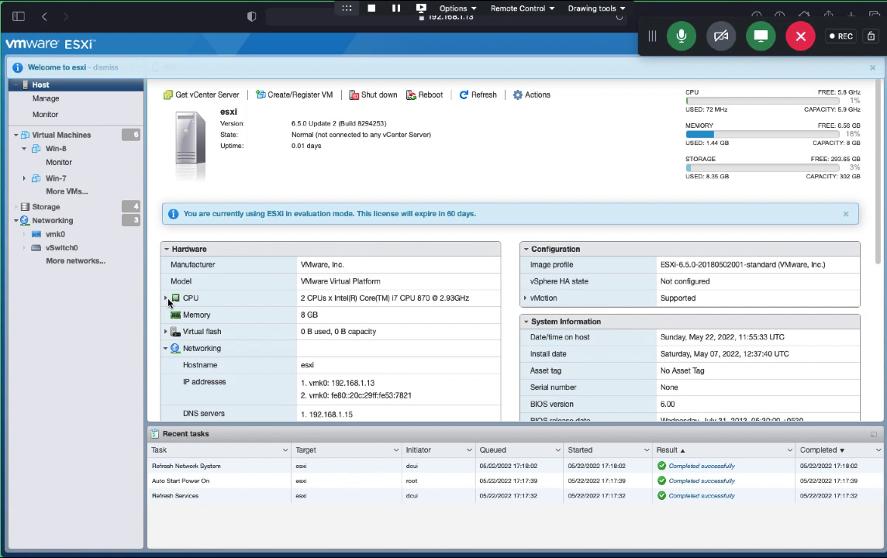
# Step: Go to Host > Manage > Security & users > Authentication to confirm the CLOUD.COM domain membership
pyautogui.click(45, 100)
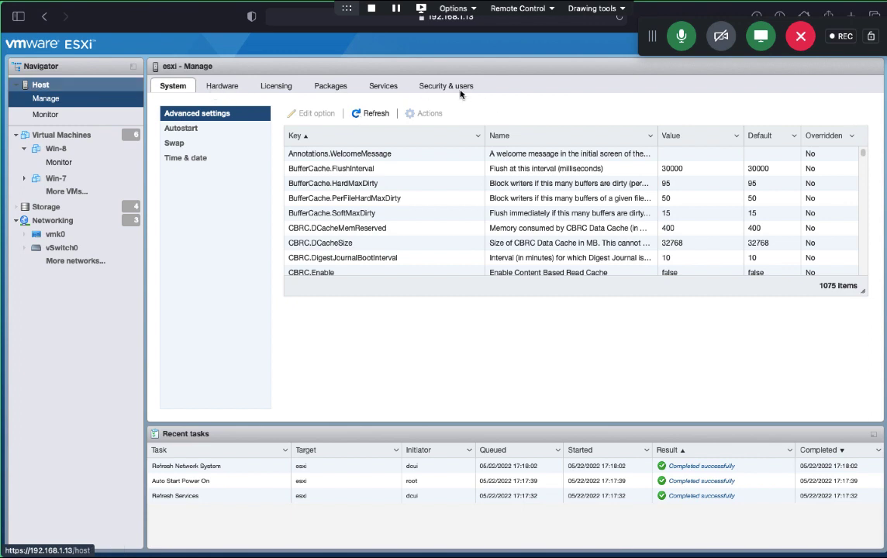
pyautogui.click(452, 88)
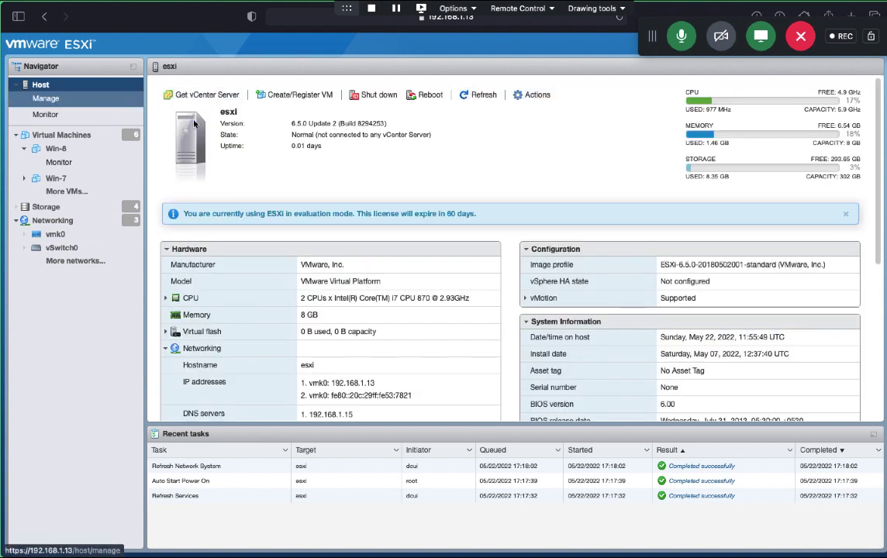
pyautogui.click(59, 98)
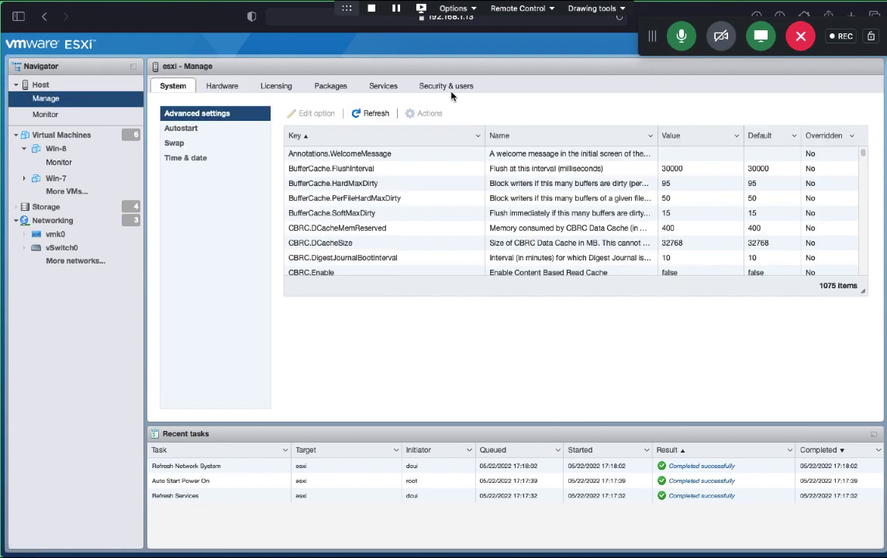
pyautogui.click(447, 87)
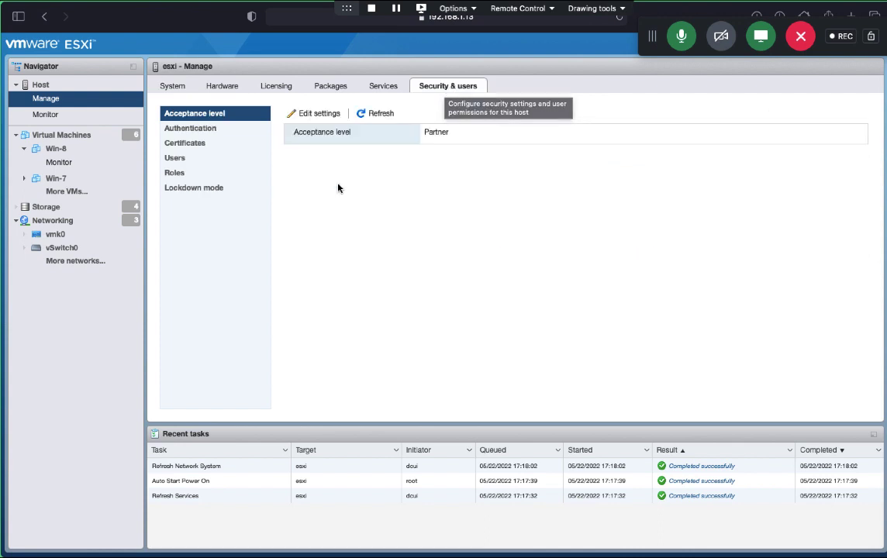
pyautogui.click(200, 131)
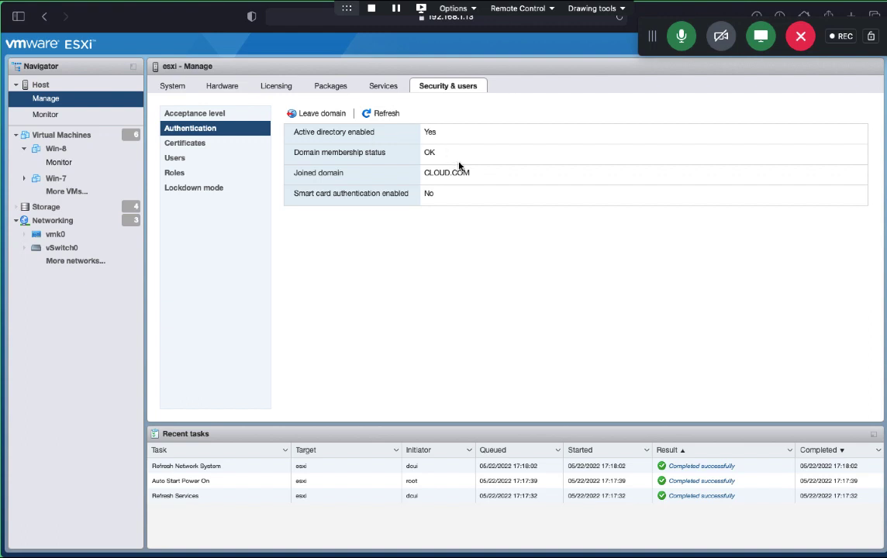
# Step: Remove the host from the CLOUD.COM domain, confirming with Yes
pyautogui.click(321, 113)
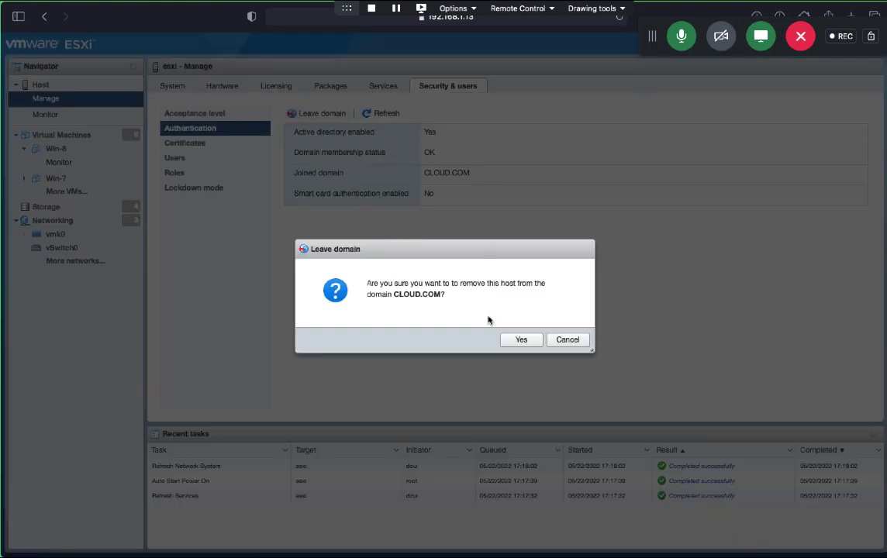
pyautogui.click(518, 341)
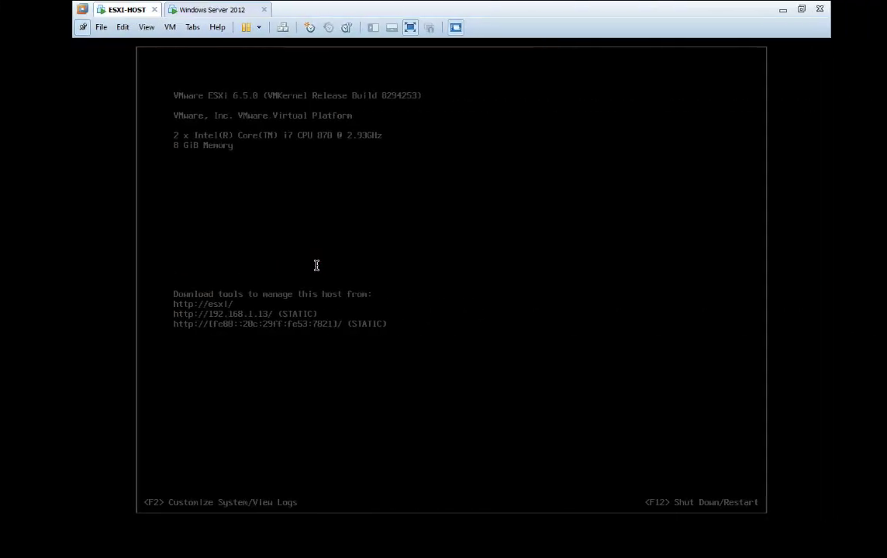
# Step: Run ipconfig in a command prompt on the Windows Server 2012 VM, showing IPv4 192.168.1.15
pyautogui.click(187, 10)
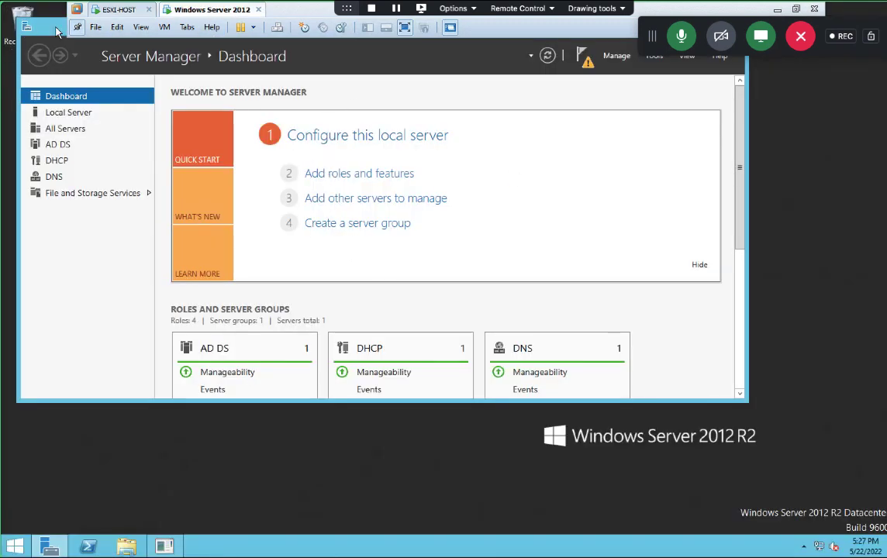
pyautogui.press('super+r')
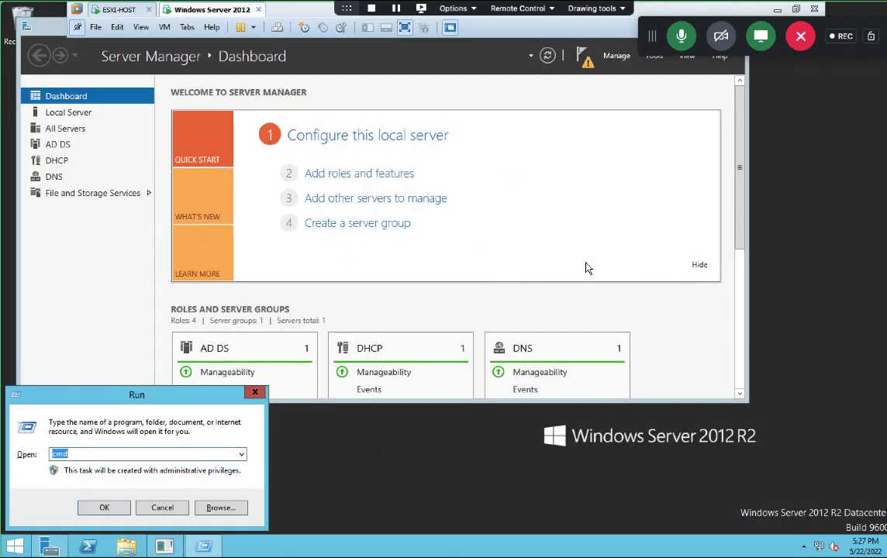
pyautogui.press('Return')
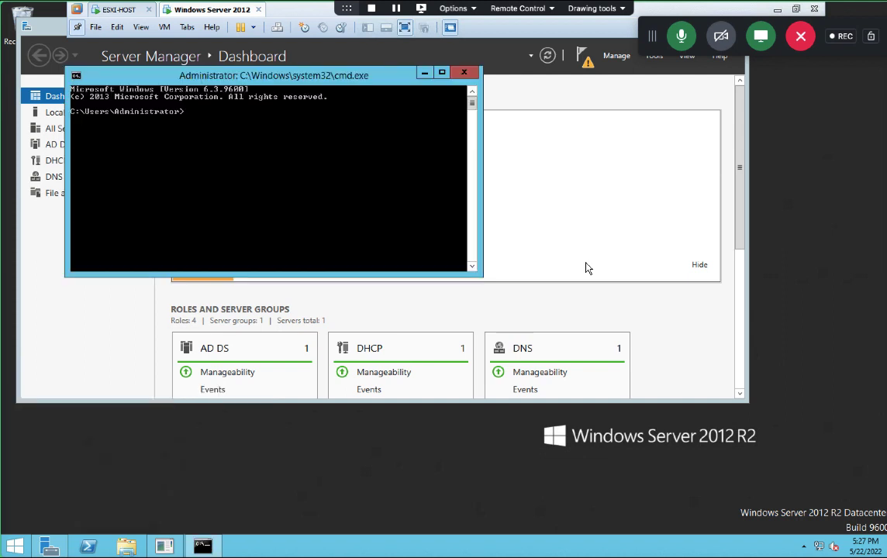
pyautogui.write('ipconfig')
pyautogui.press('Return')
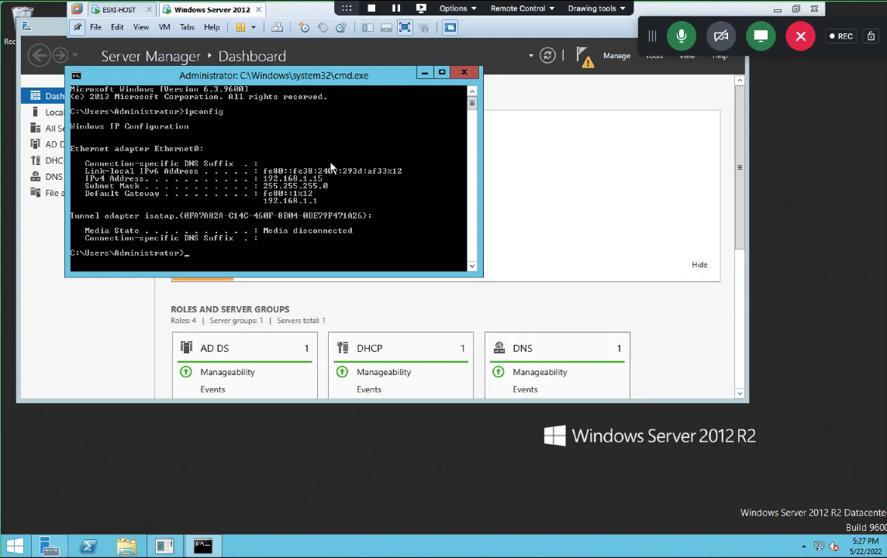
pyautogui.click(467, 76)
# Step: Launch Network Connections (ncpa.cpl) from the Run dialog
pyautogui.press('super+r')
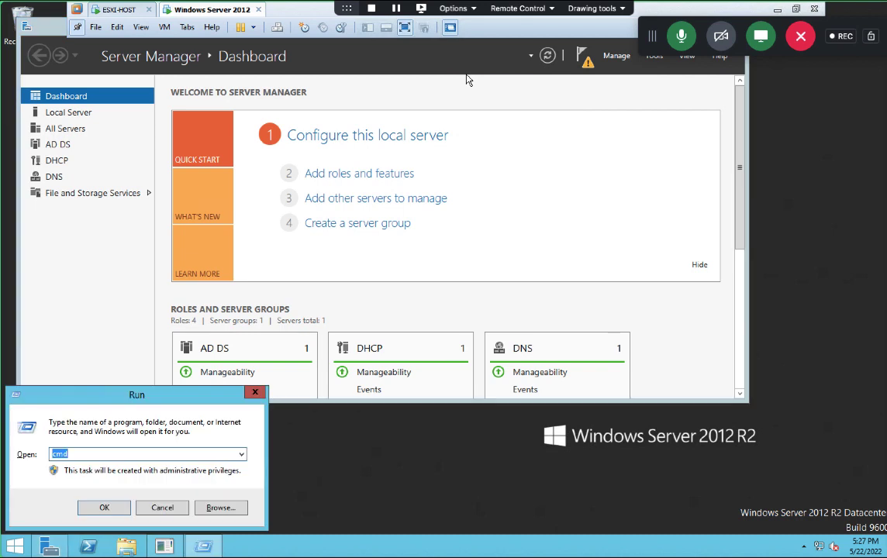
pyautogui.write('n')
pyautogui.press('Down')
pyautogui.press('Return')
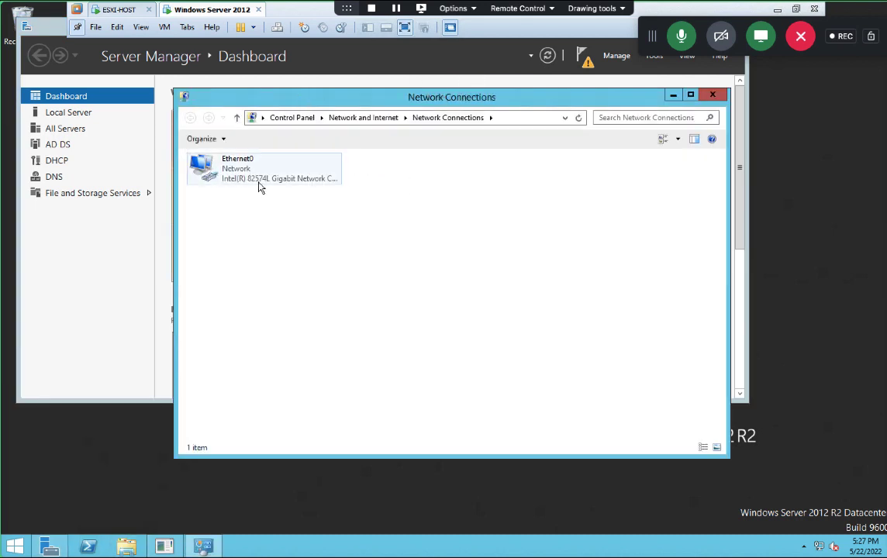
# Step: Review Ethernet0's static IPv4 and DNS properties, then return to the ESXI-HOST tab
pyautogui.rightClick(260, 187)
pyautogui.click(306, 292)
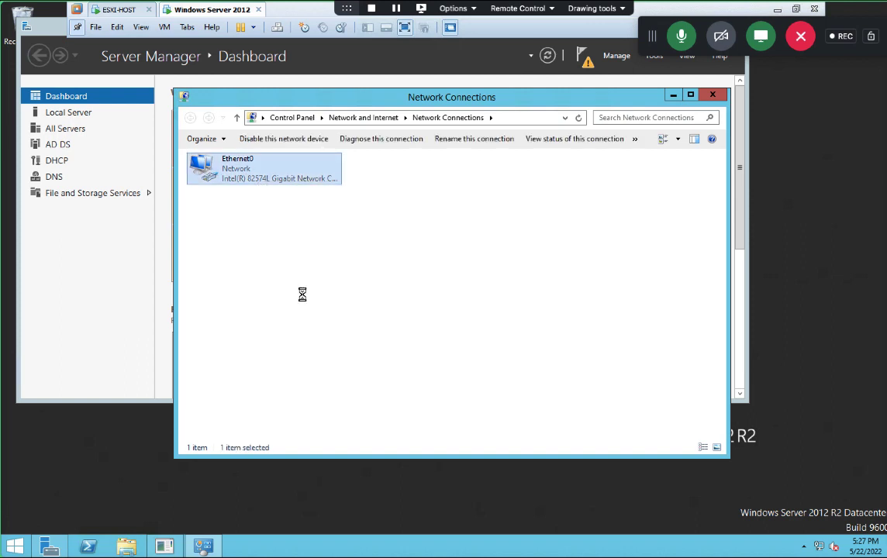
pyautogui.press('Escape')
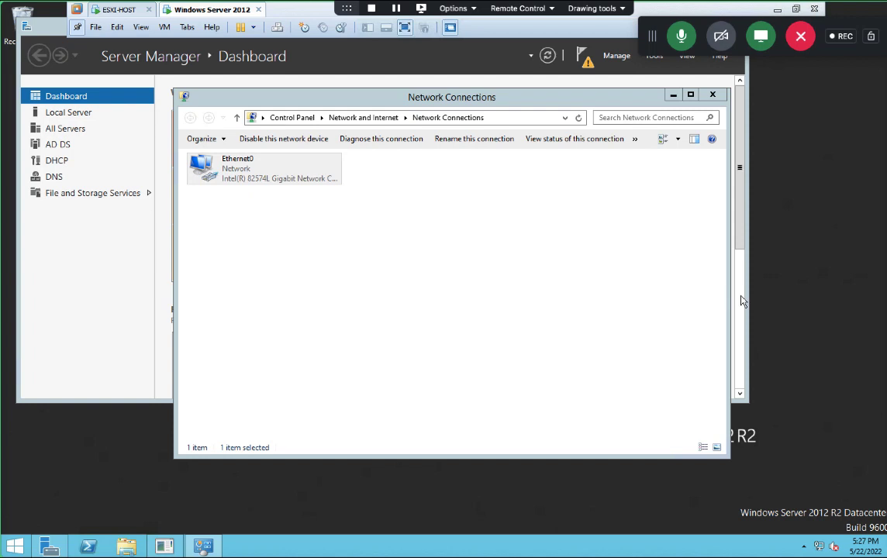
pyautogui.doubleClick(250, 177)
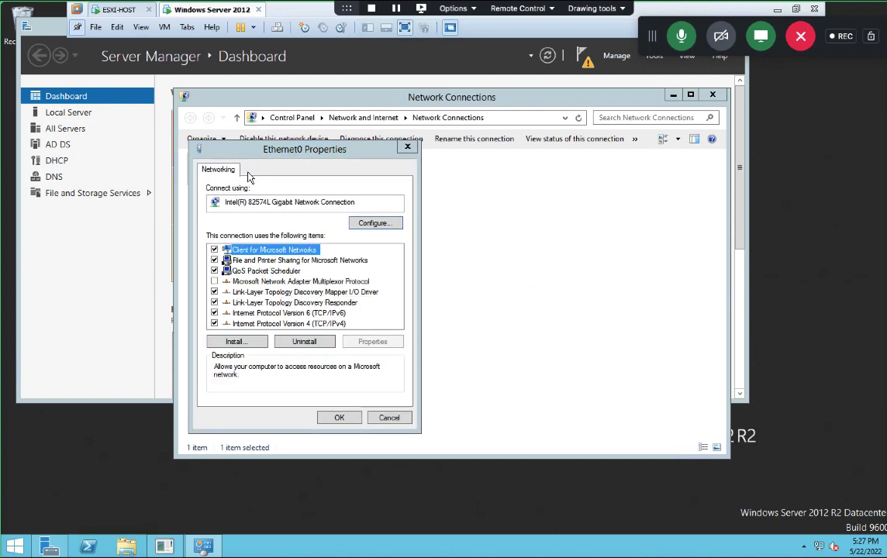
pyautogui.doubleClick(288, 323)
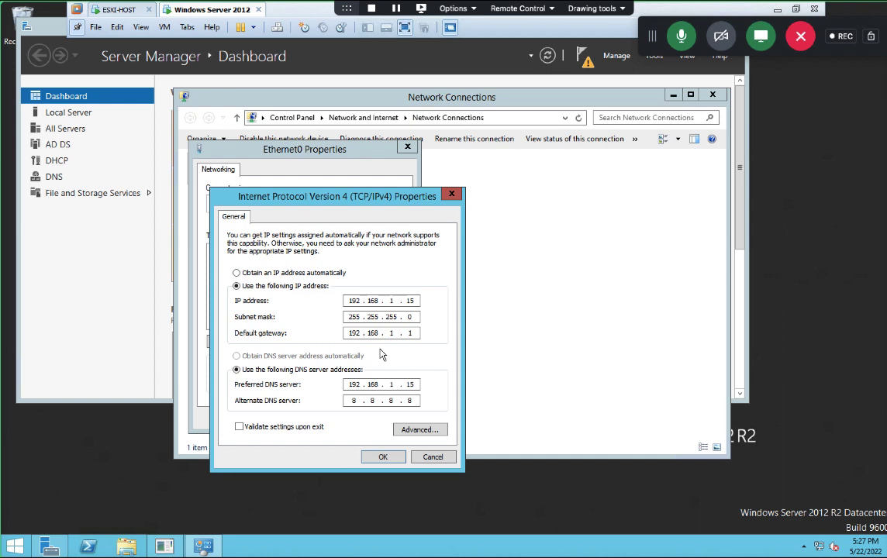
pyautogui.click(382, 456)
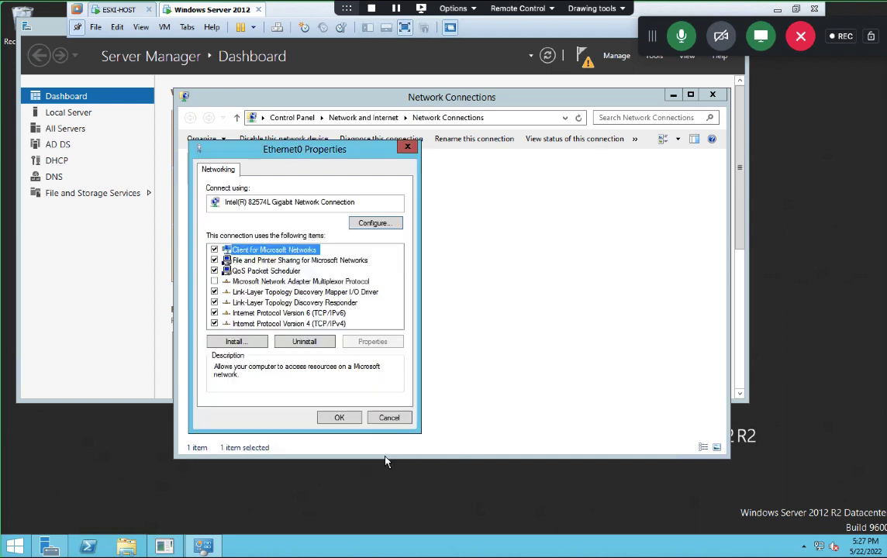
pyautogui.click(345, 419)
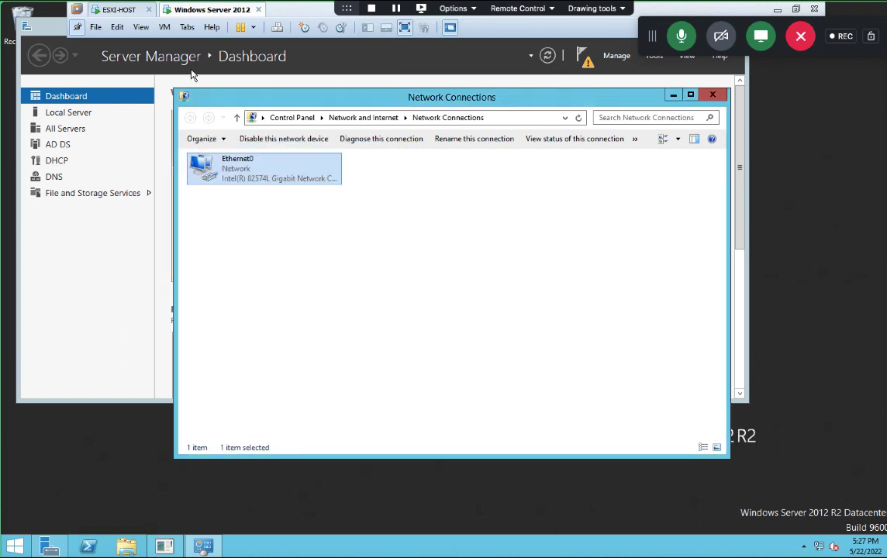
pyautogui.click(121, 11)
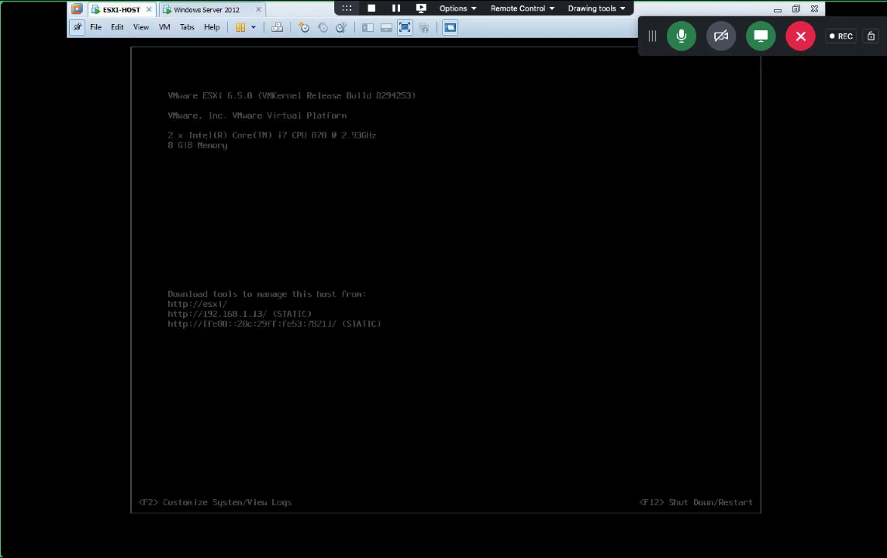
# Step: Log in to the ESXi console's System Customization with the root password
pyautogui.press('F2')
pyautogui.press('Tab')
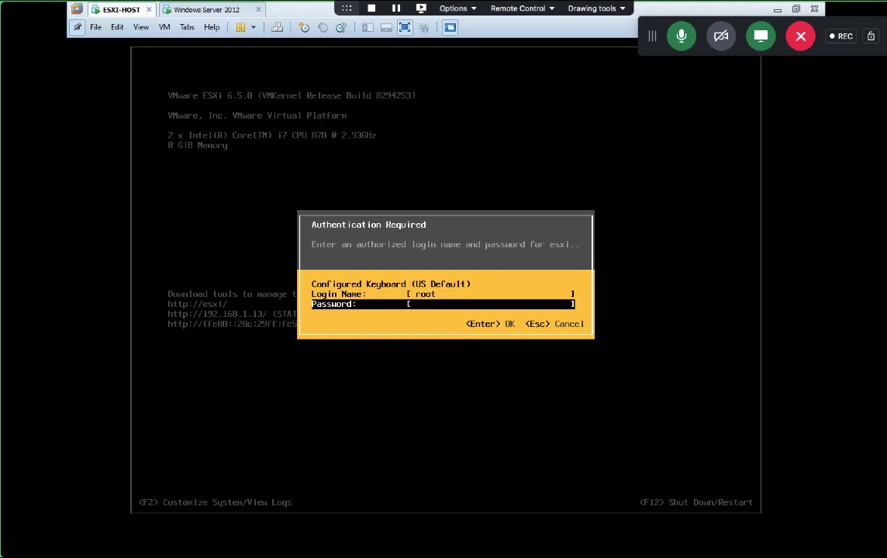
pyautogui.write('******')
pyautogui.press('Return')
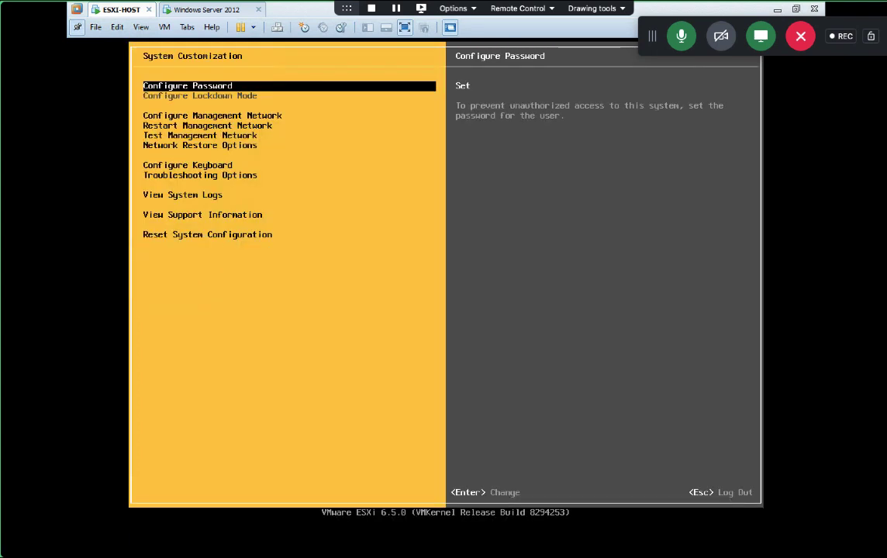
# Step: Inspect the management network's static IPv4 configuration without making changes
pyautogui.press('Down')
pyautogui.press('Down')
pyautogui.press('Up')
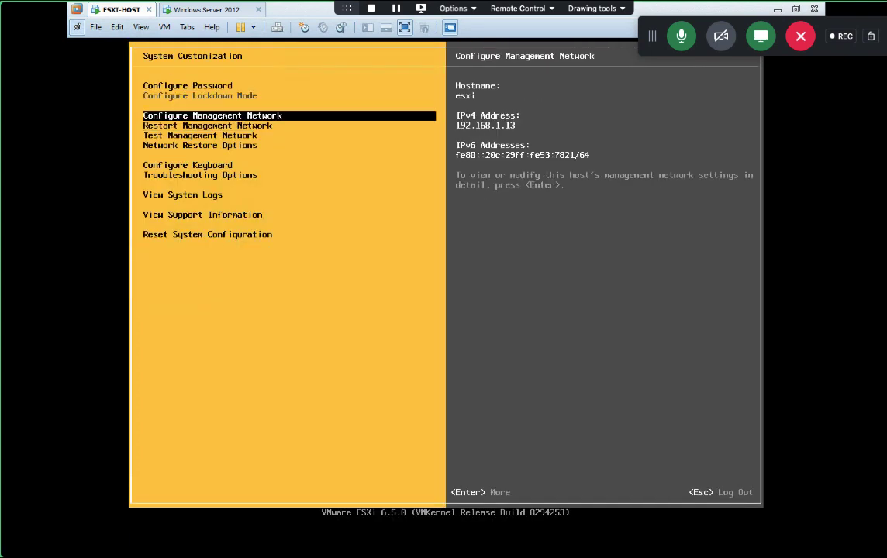
pyautogui.press('Return')
pyautogui.press('Down')
pyautogui.press('Down')
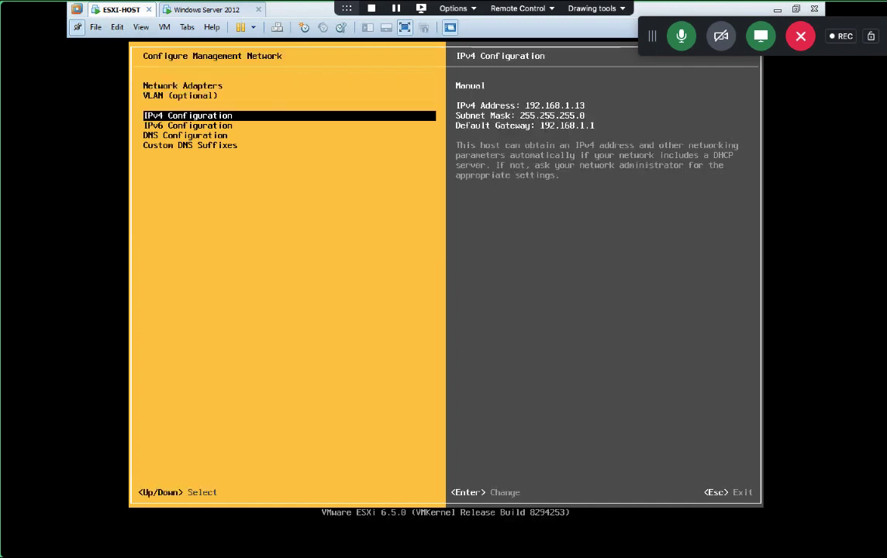
pyautogui.press('Return')
pyautogui.press('Down')
pyautogui.press('Down')
pyautogui.press('Down')
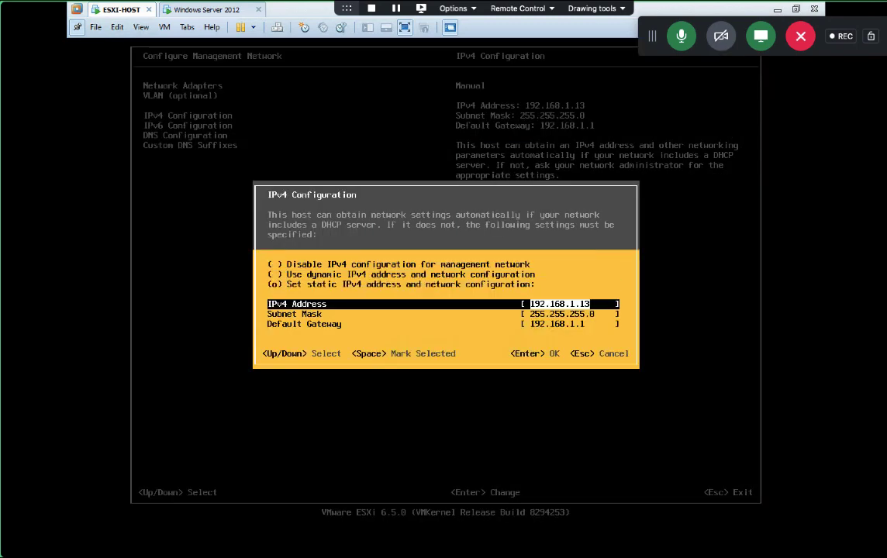
pyautogui.press('Up')
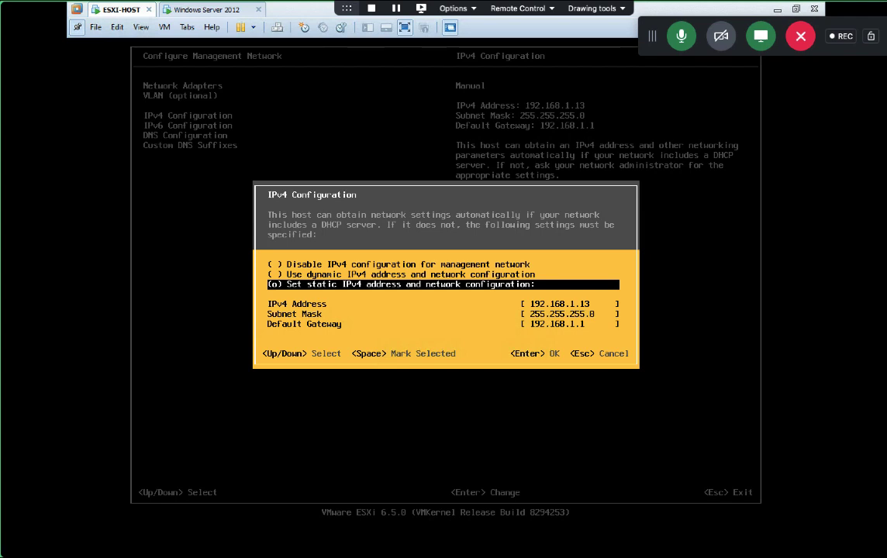
pyautogui.press('Return')
# Step: Check the DNS configuration: primary DNS server 192.168.1.15 and hostname esxi
pyautogui.press('Down')
pyautogui.press('Down')
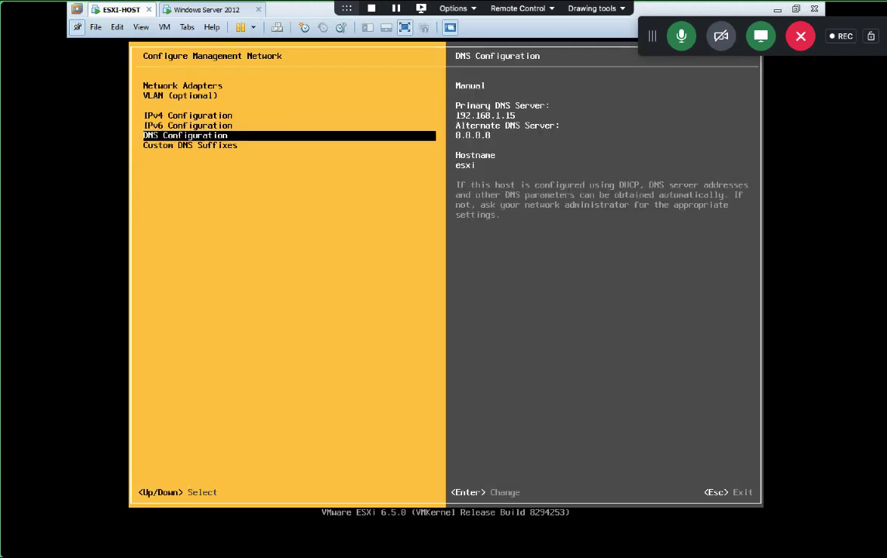
pyautogui.press('Return')
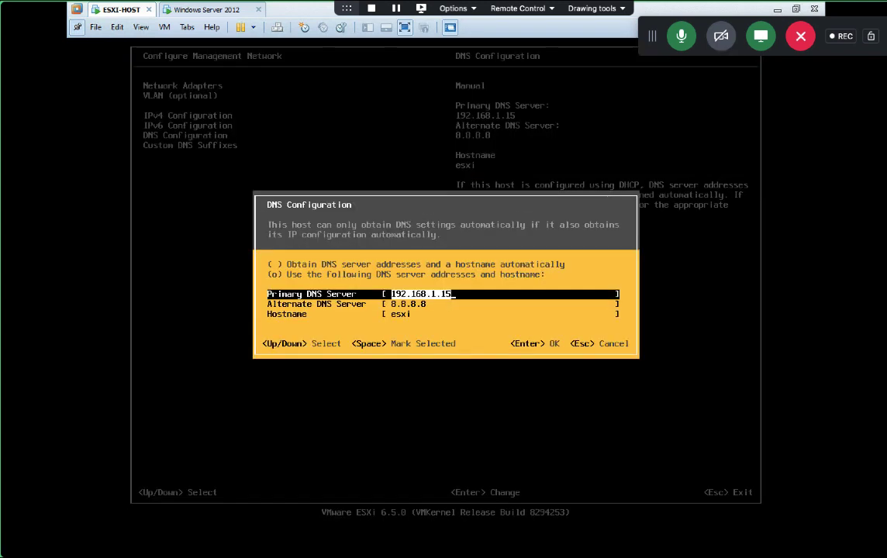
pyautogui.press('Down')
pyautogui.press('Down')
pyautogui.press('Up')
pyautogui.press('Up')
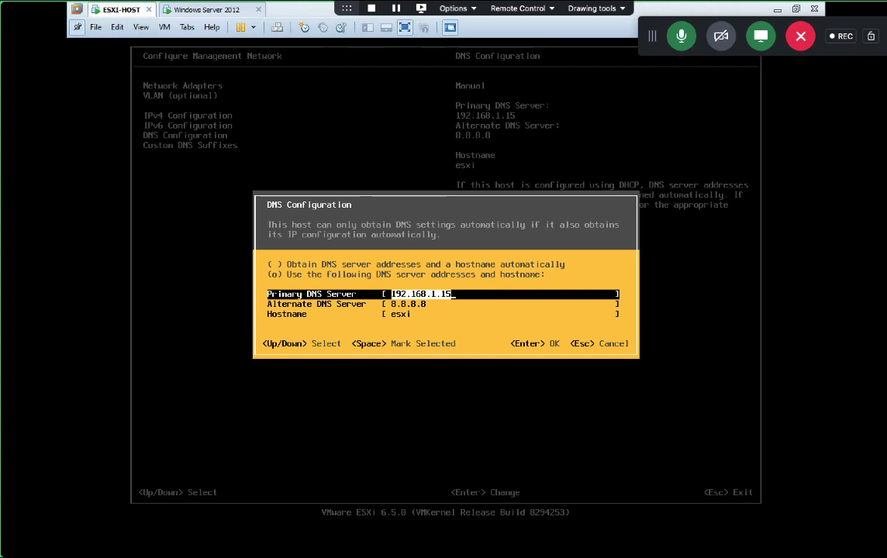
pyautogui.press('Down')
pyautogui.press('Down')
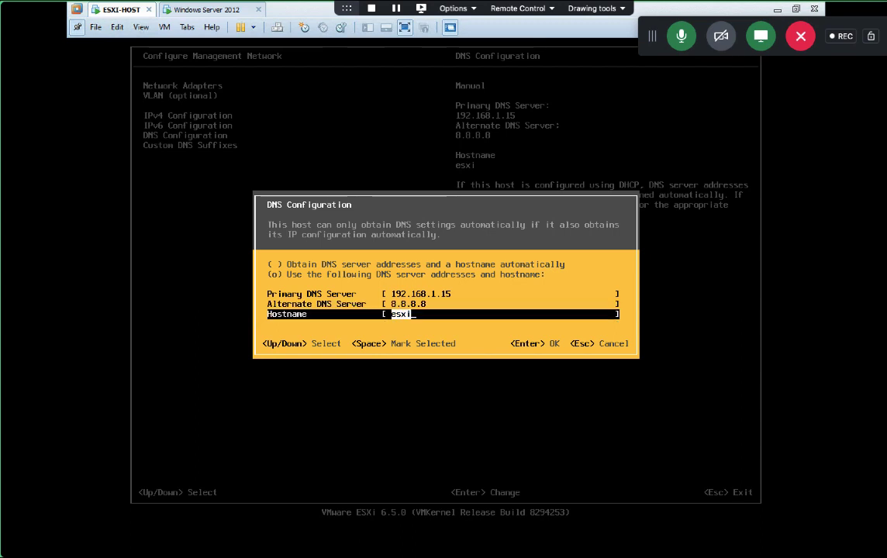
pyautogui.press('Return')
# Step: View the custom DNS suffixes unchanged, then exit to the console welcome screen
pyautogui.press('Down')
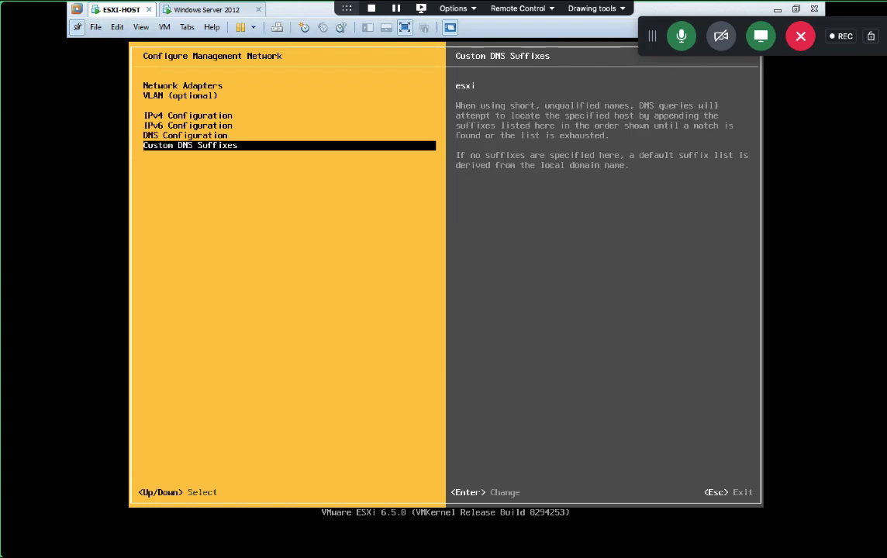
pyautogui.press('Return')
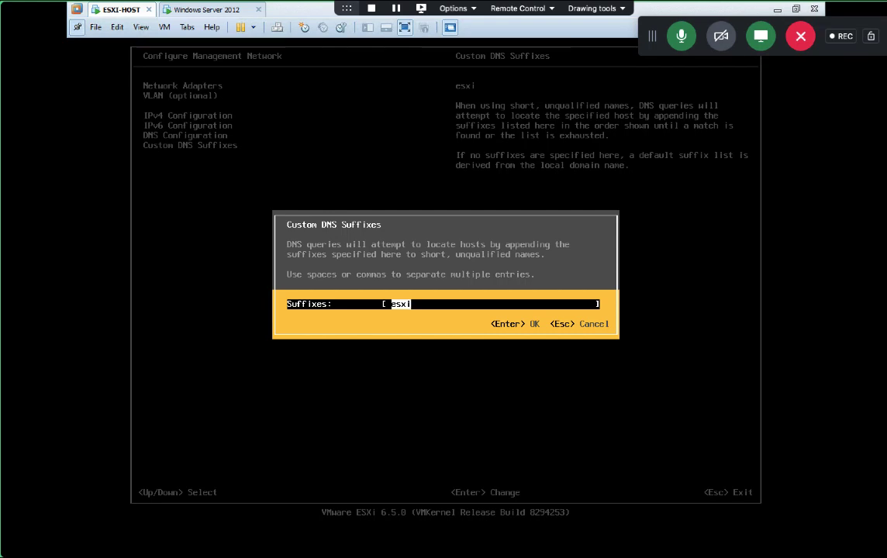
pyautogui.press('Return')
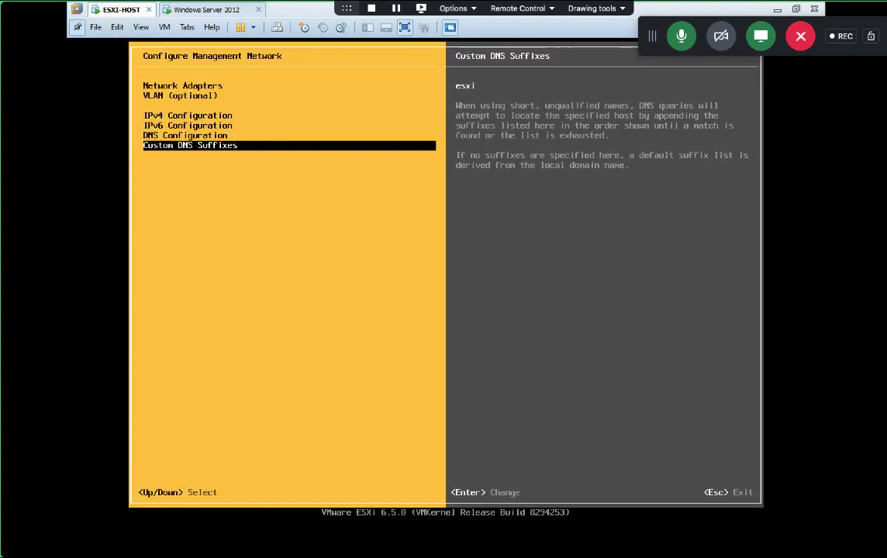
pyautogui.press('Escape')
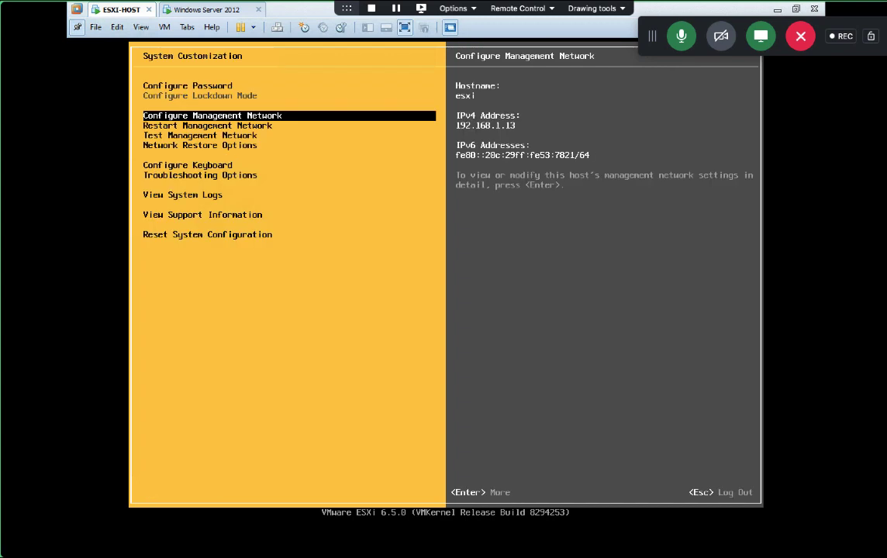
pyautogui.press('Escape')
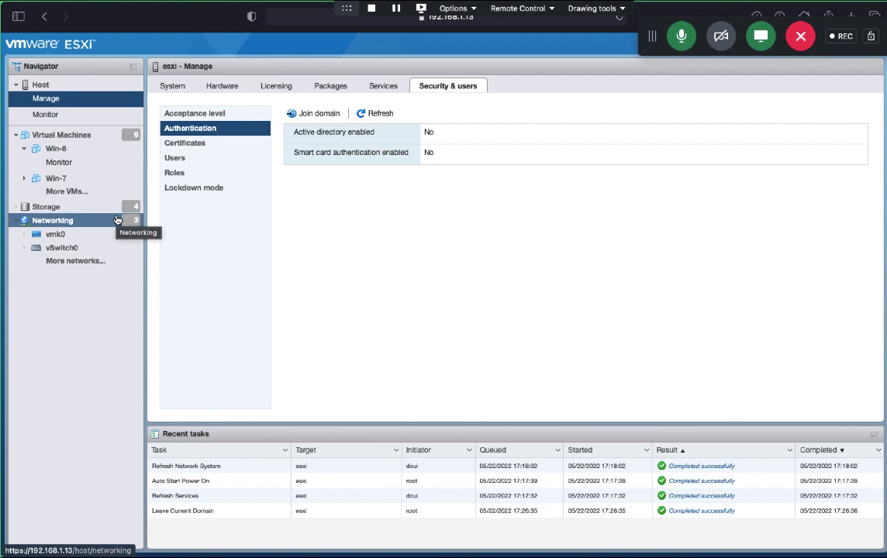
# Step: From Host > Manage, begin Join domain with cloud.com as the domain name
pyautogui.click(39, 86)
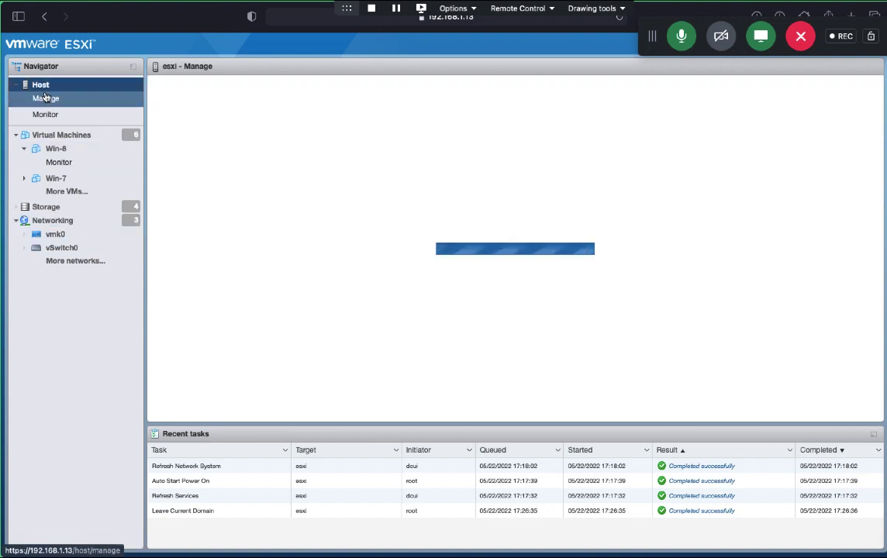
pyautogui.click(45, 101)
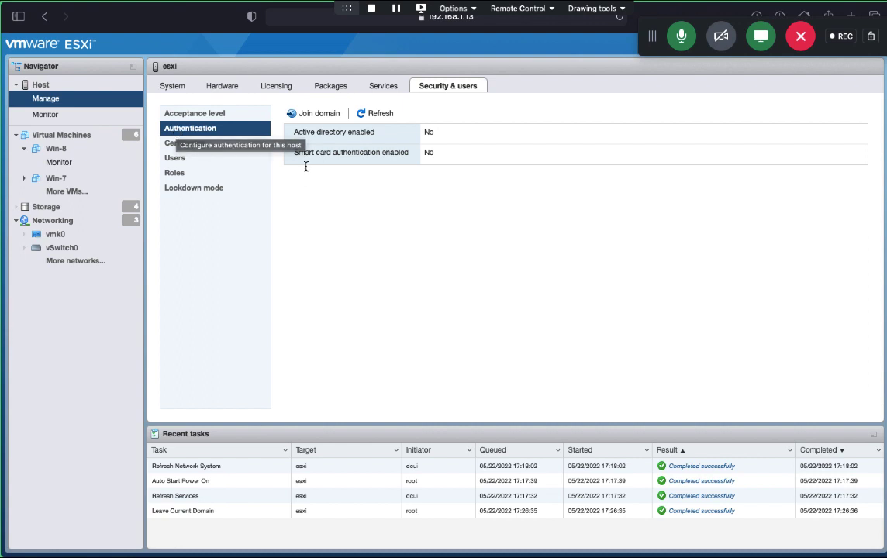
pyautogui.click(320, 114)
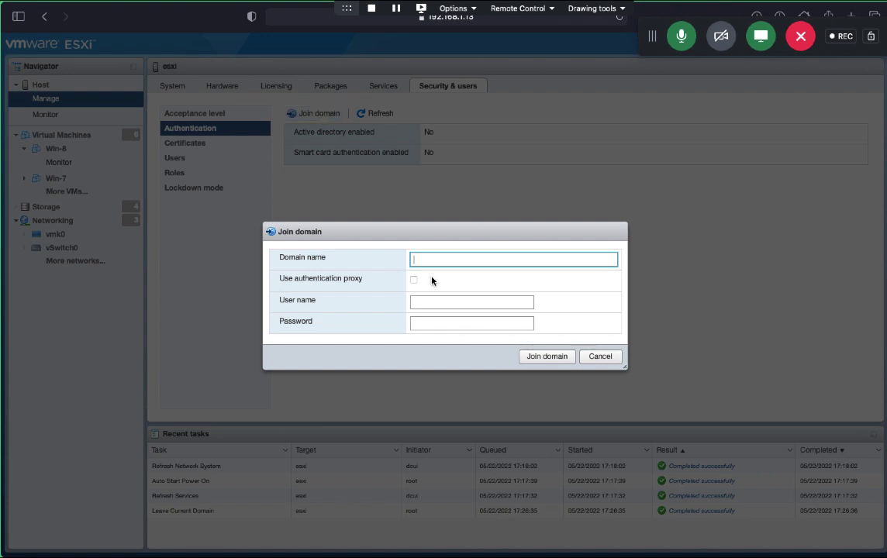
pyautogui.write('cloud.com')
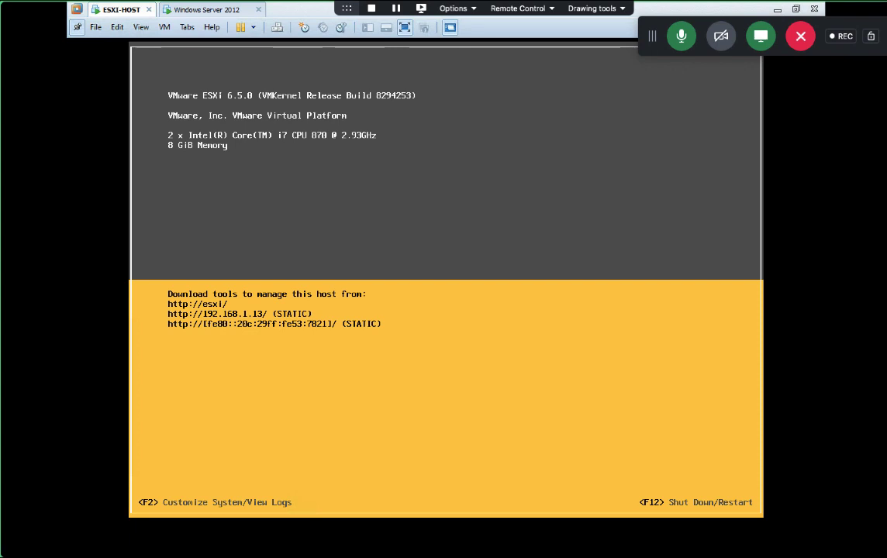
# Step: Start System Customization on the ESXi console, then switch to the Windows Server 2012 VM
pyautogui.press('F2')
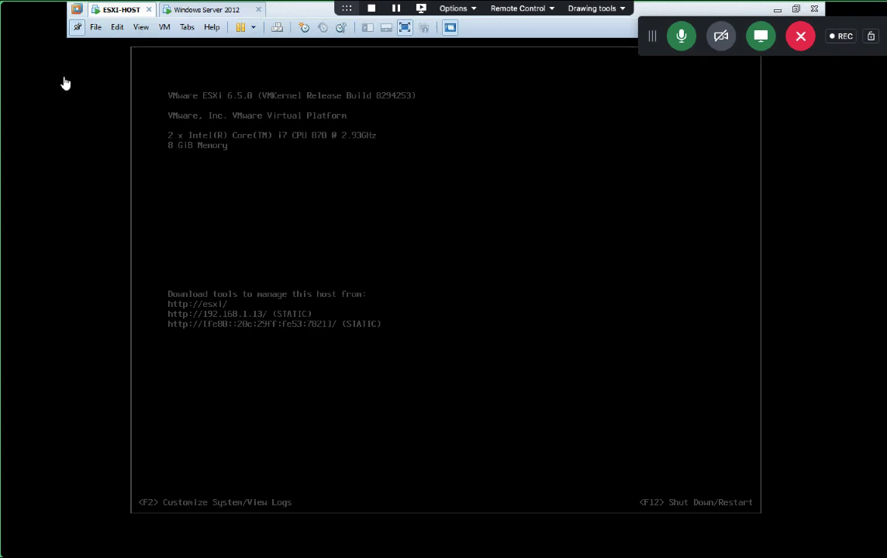
pyautogui.click(217, 9)
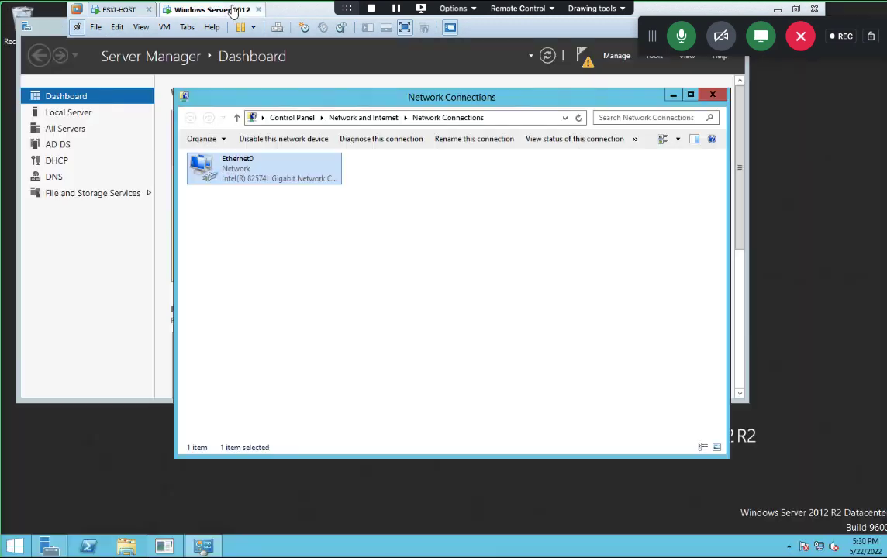
# Step: Disable and re-enable the Ethernet0 adapter, then clear the selection
pyautogui.rightClick(251, 177)
pyautogui.click(297, 183)
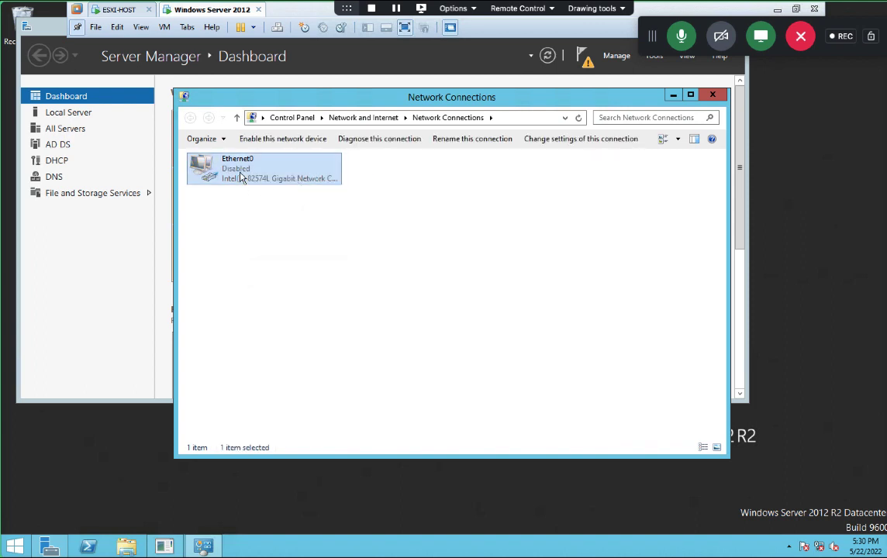
pyautogui.rightClick(241, 177)
pyautogui.click(268, 181)
pyautogui.rightClick(283, 174)
pyautogui.click(315, 181)
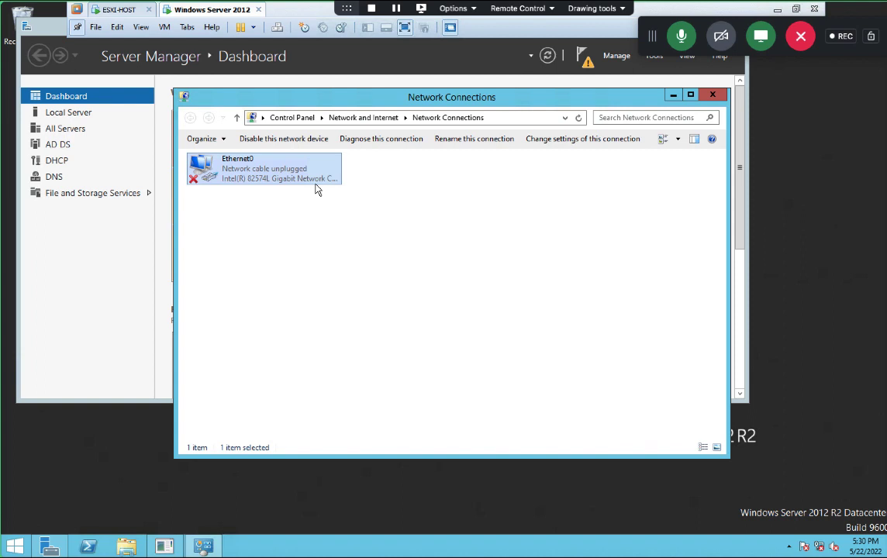
pyautogui.click(292, 246)
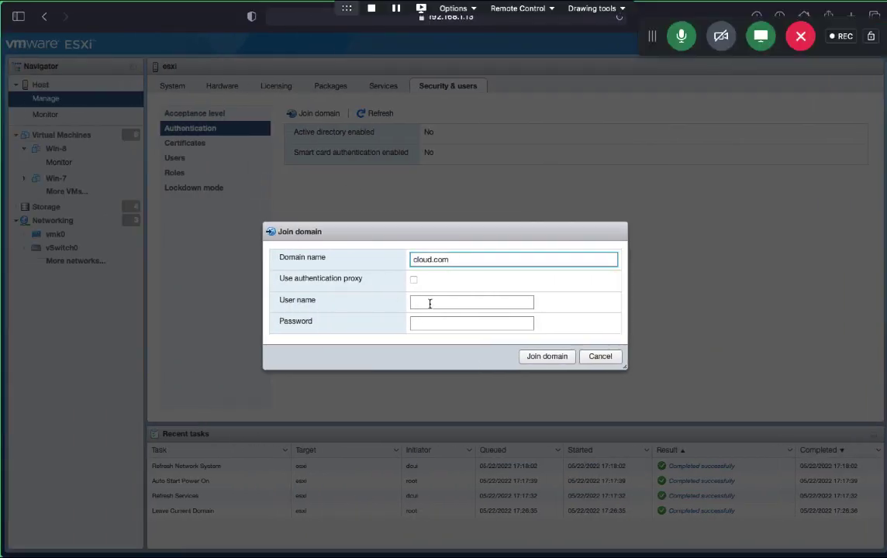
# Step: Join the host to cloud.com as Administrator with the account password, then dismiss the save-password prompt
pyautogui.click(429, 303)
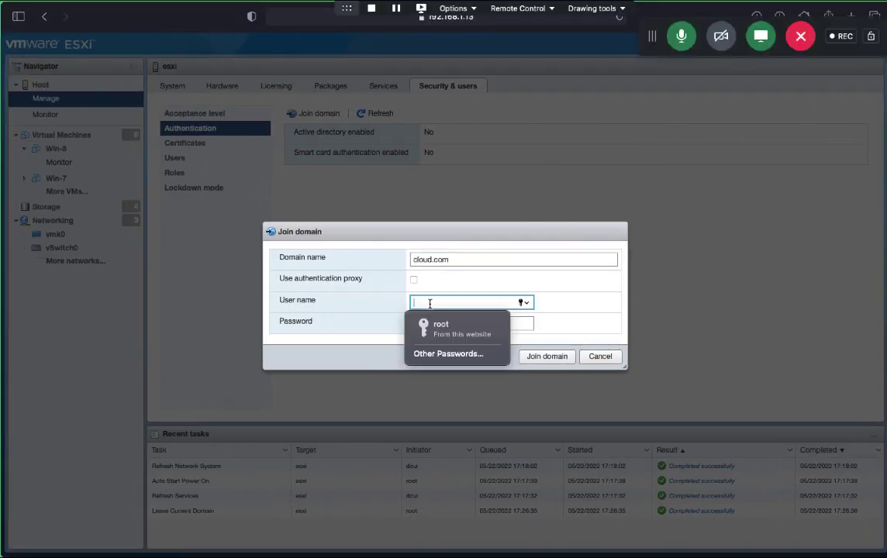
pyautogui.write('Admi')
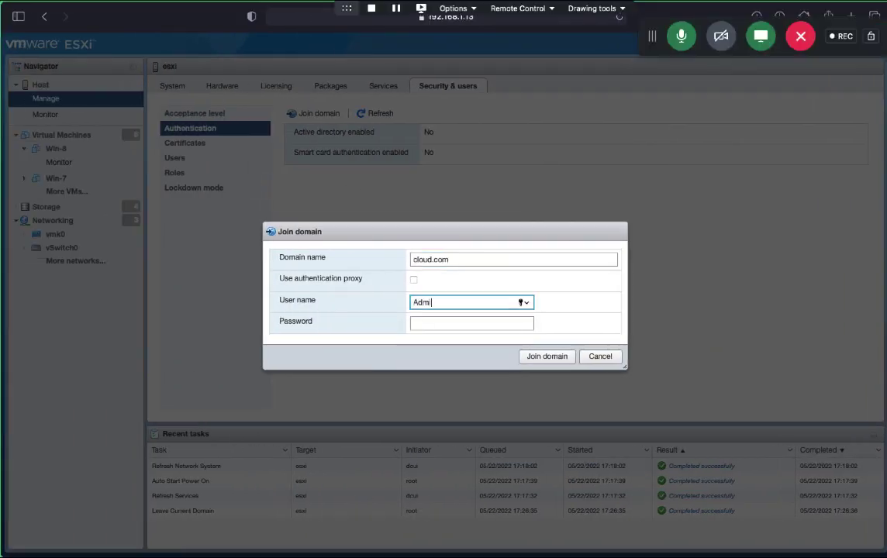
pyautogui.write('nistrator')
pyautogui.press('Tab')
pyautogui.write('**********')
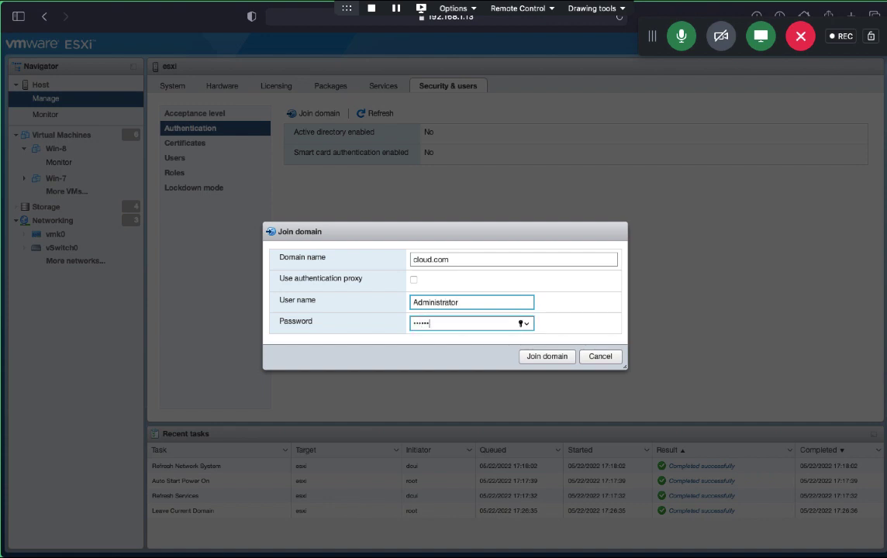
pyautogui.click(547, 356)
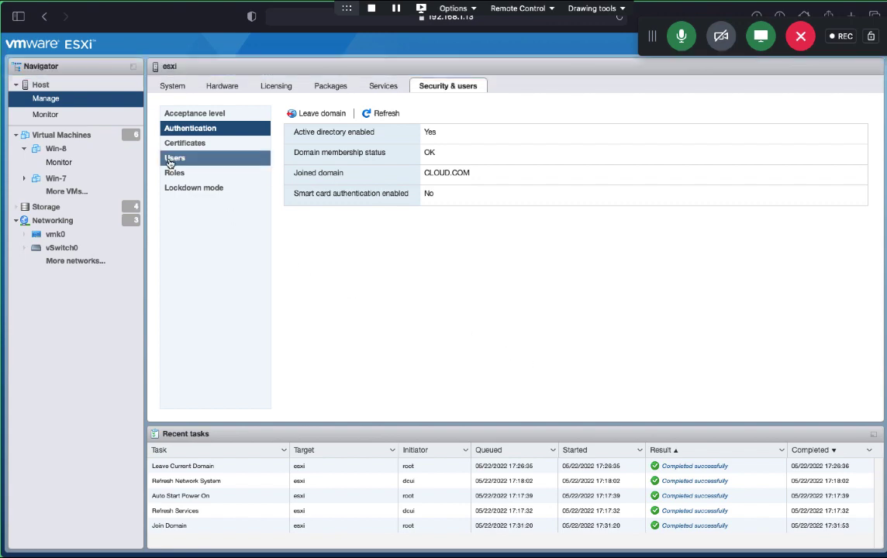
pyautogui.click(57, 89)
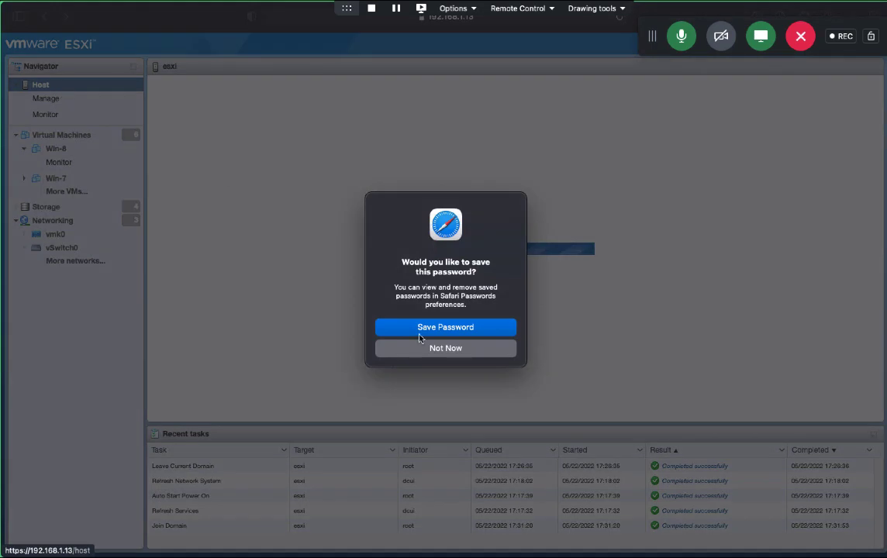
pyautogui.click(444, 328)
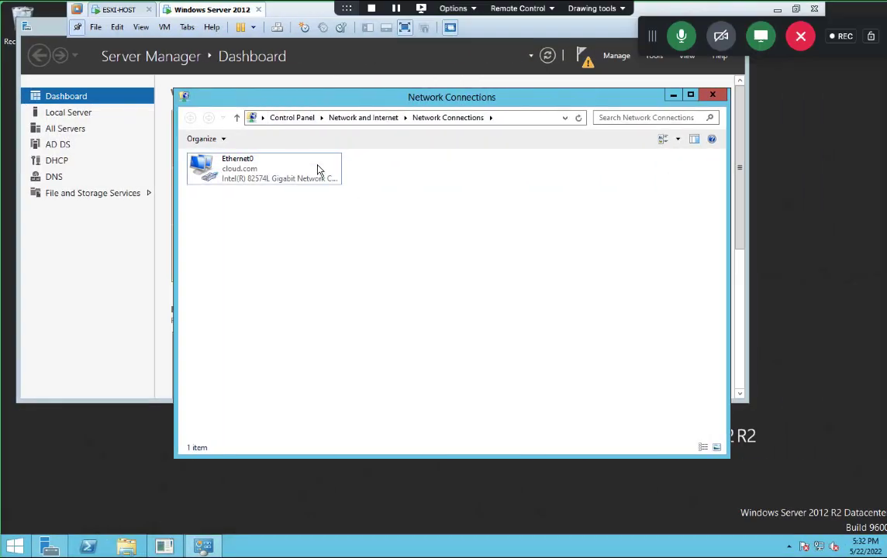
# Step: Open DNS Manager and review the esxi record in cloud.com and the reverse lookup zone
pyautogui.click(706, 99)
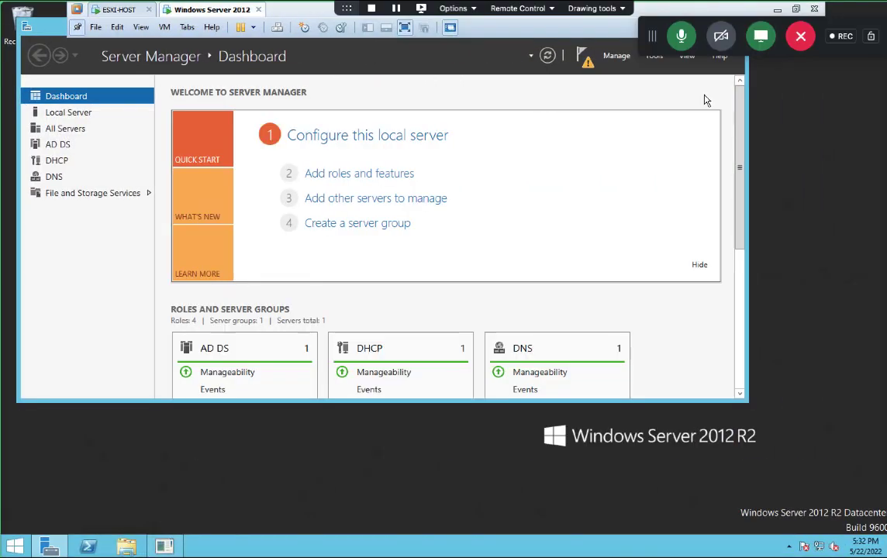
pyautogui.click(656, 57)
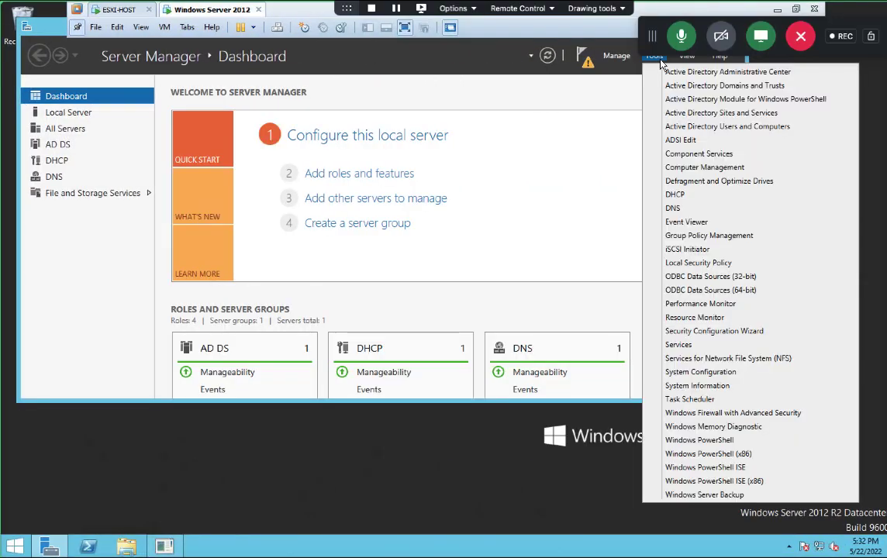
pyautogui.click(673, 208)
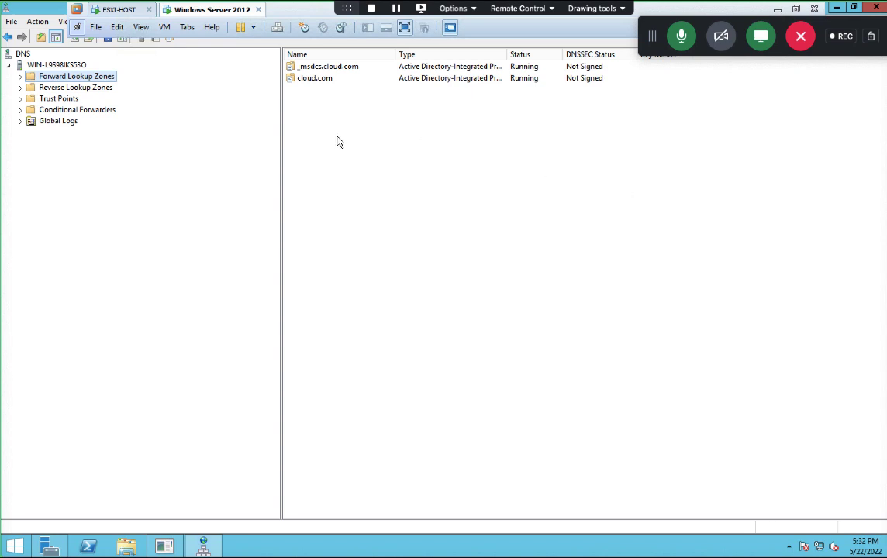
pyautogui.click(21, 77)
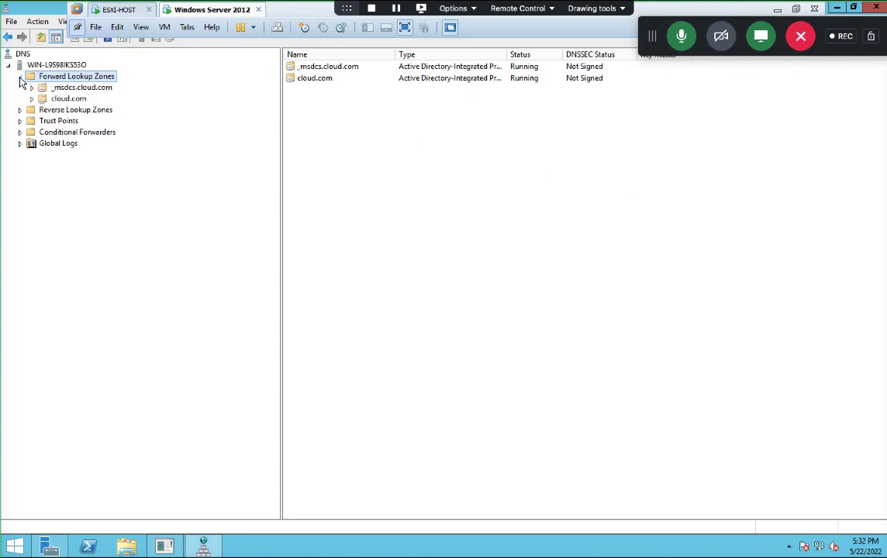
pyautogui.click(58, 98)
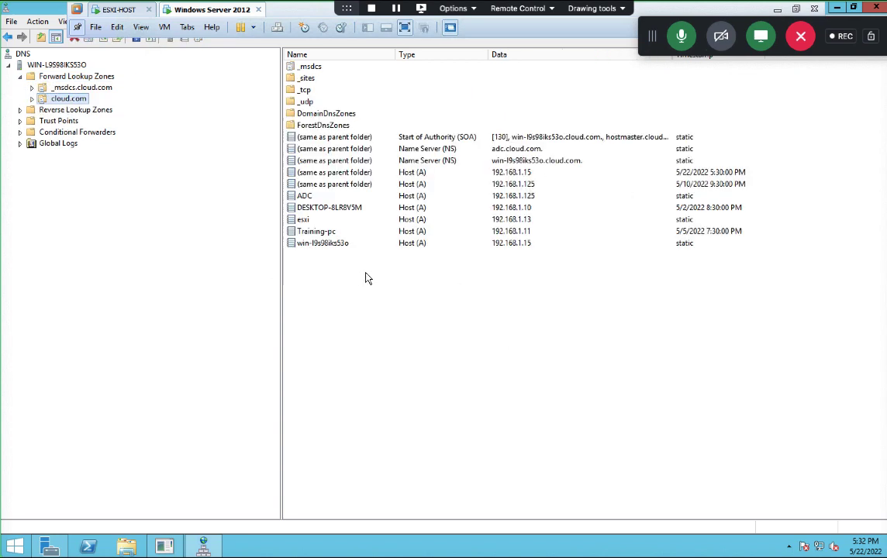
pyautogui.click(512, 221)
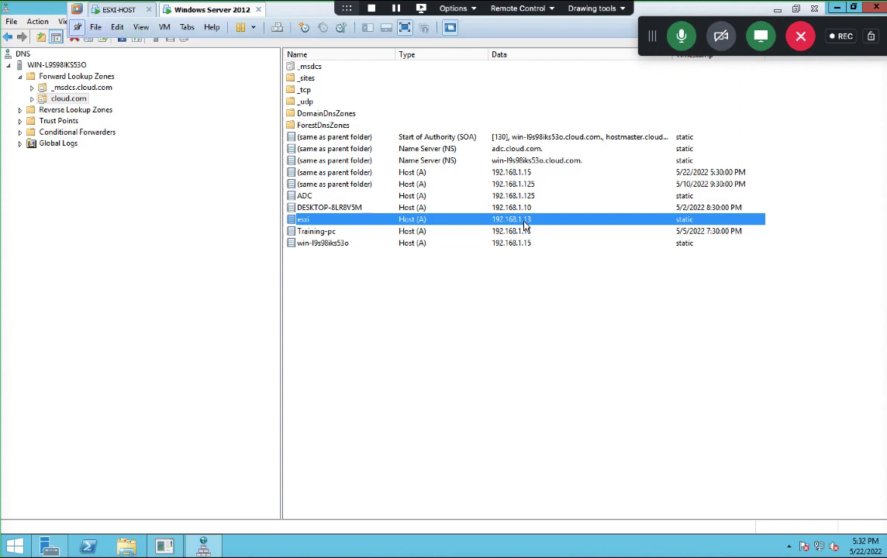
pyautogui.doubleClick(65, 109)
pyautogui.click(70, 121)
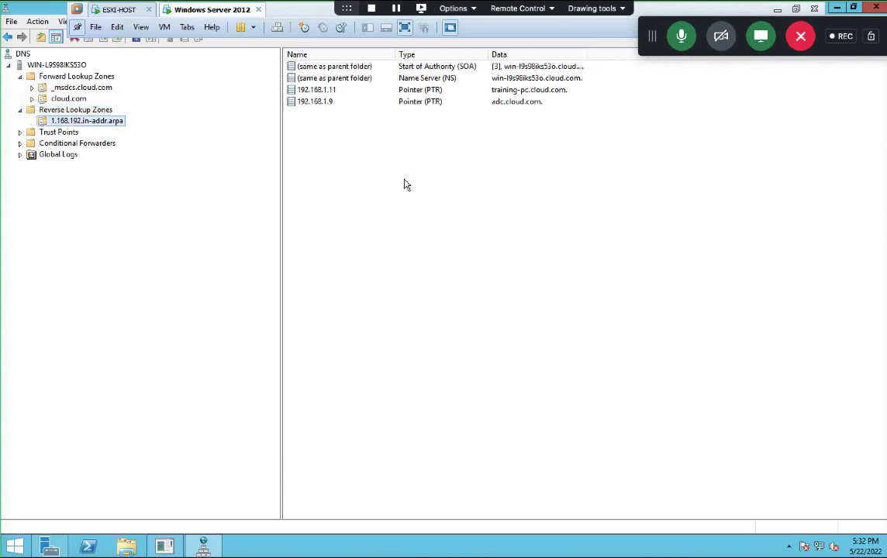
pyautogui.click(70, 99)
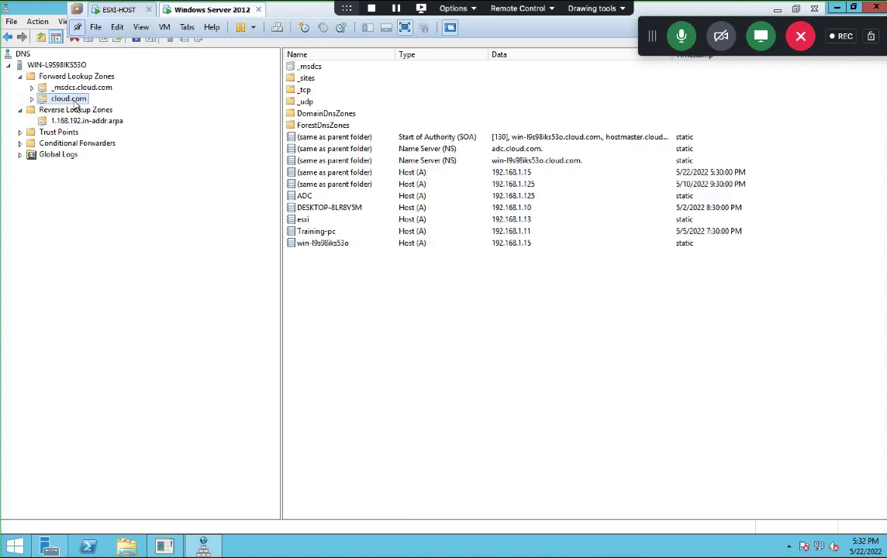
# Step: Enable 'Update associated pointer (PTR) record' on the esxi Host (A) record and apply it
pyautogui.rightClick(302, 220)
pyautogui.click(322, 242)
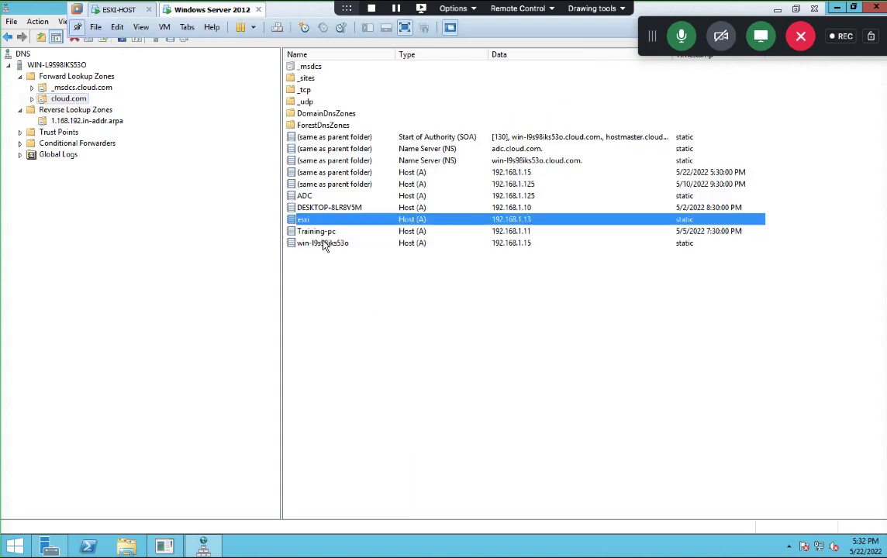
pyautogui.click(341, 268)
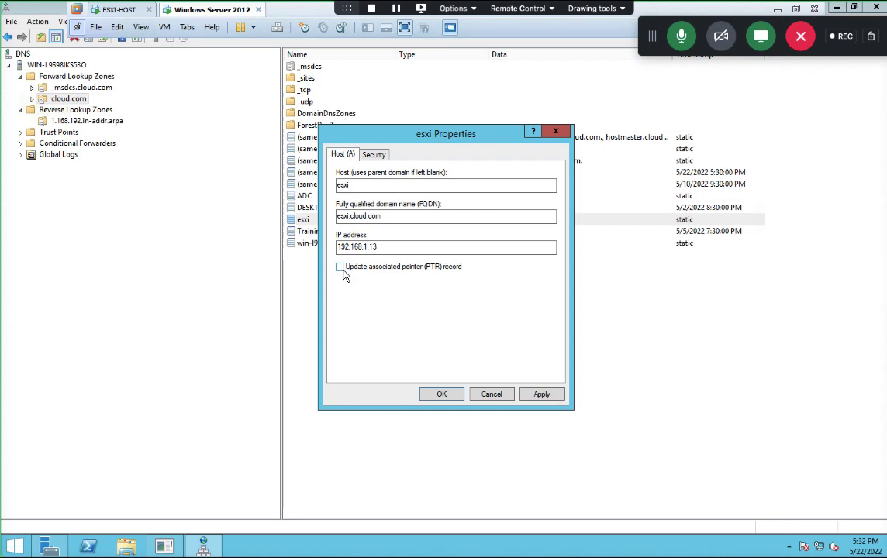
pyautogui.click(340, 267)
pyautogui.click(340, 267)
pyautogui.click(541, 394)
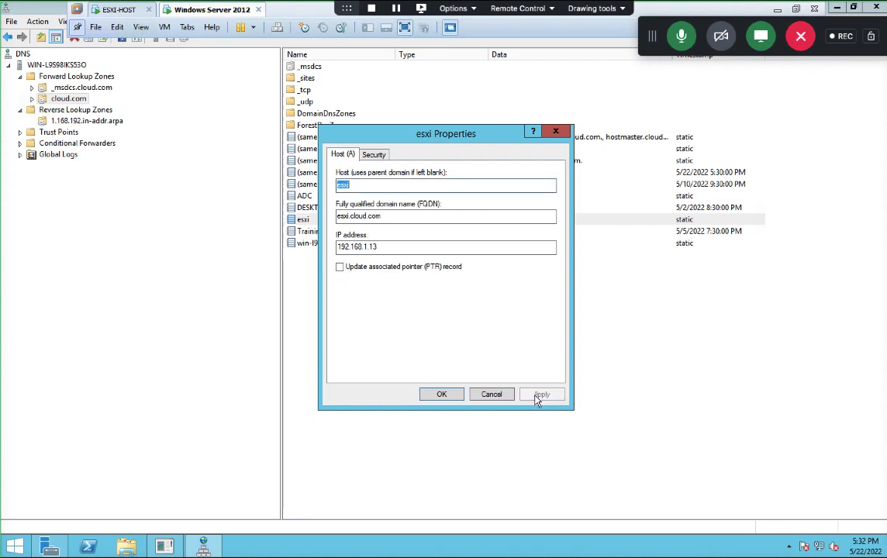
pyautogui.click(439, 396)
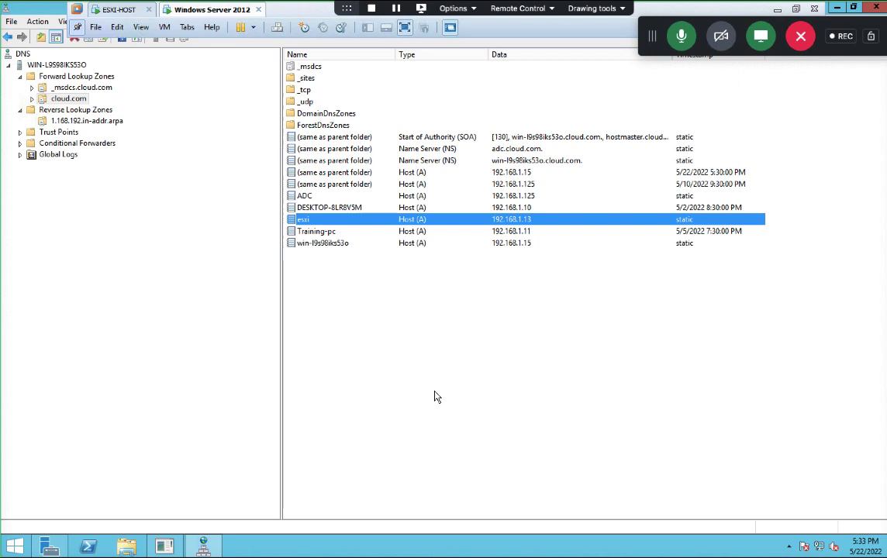
pyautogui.rightClick(309, 223)
pyautogui.click(324, 242)
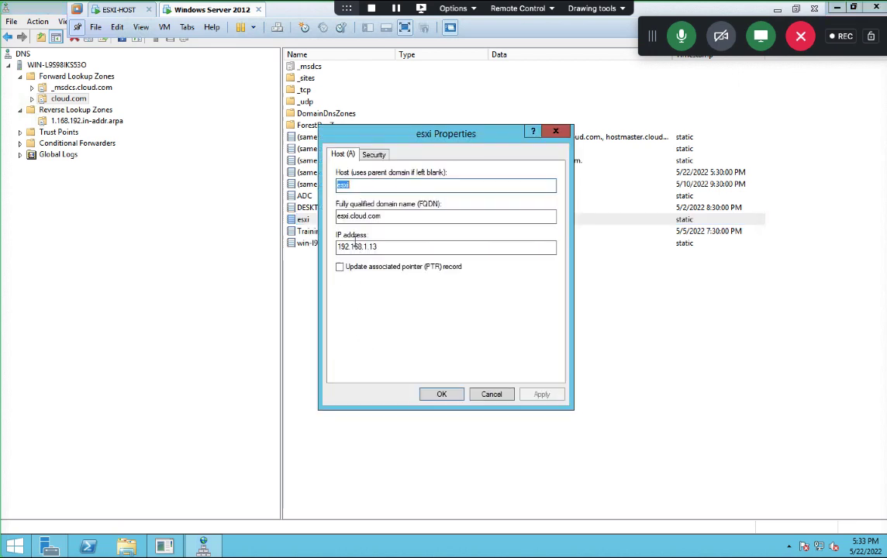
pyautogui.click(340, 266)
pyautogui.click(539, 394)
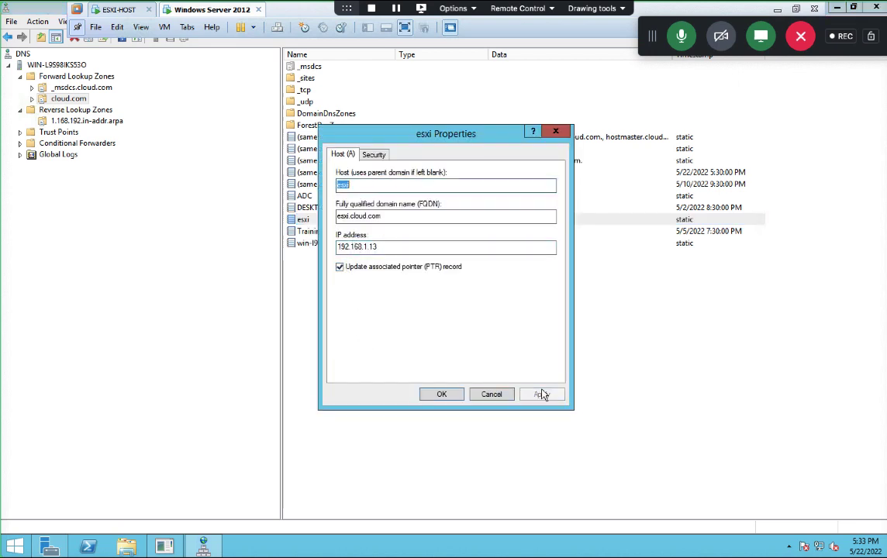
pyautogui.click(440, 394)
# Step: Refresh the reverse zone to confirm the 192.168.1.13 pointer record, then minimize DNS Manager
pyautogui.click(77, 121)
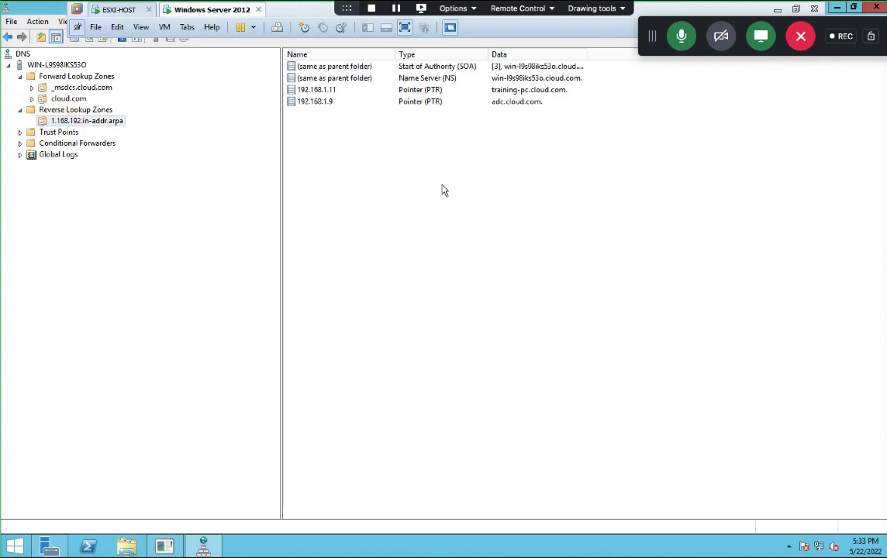
pyautogui.rightClick(444, 188)
pyautogui.click(477, 308)
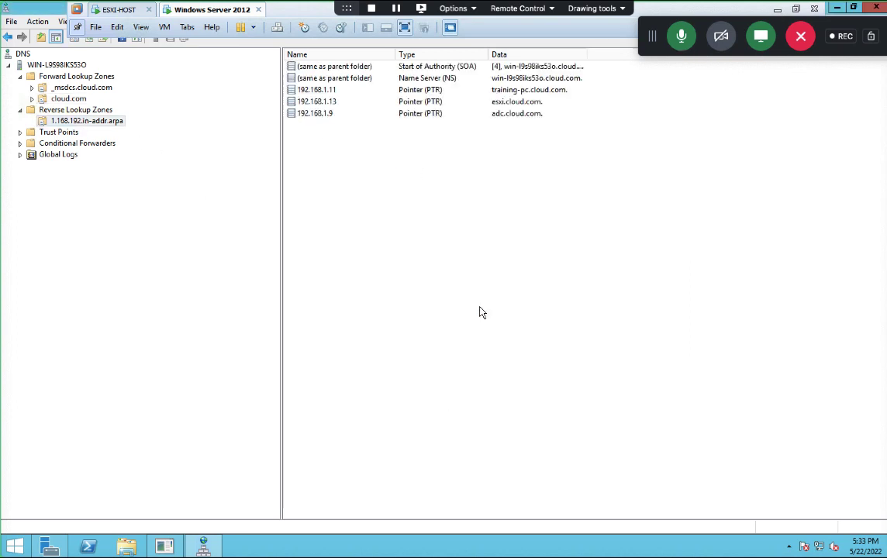
pyautogui.click(310, 101)
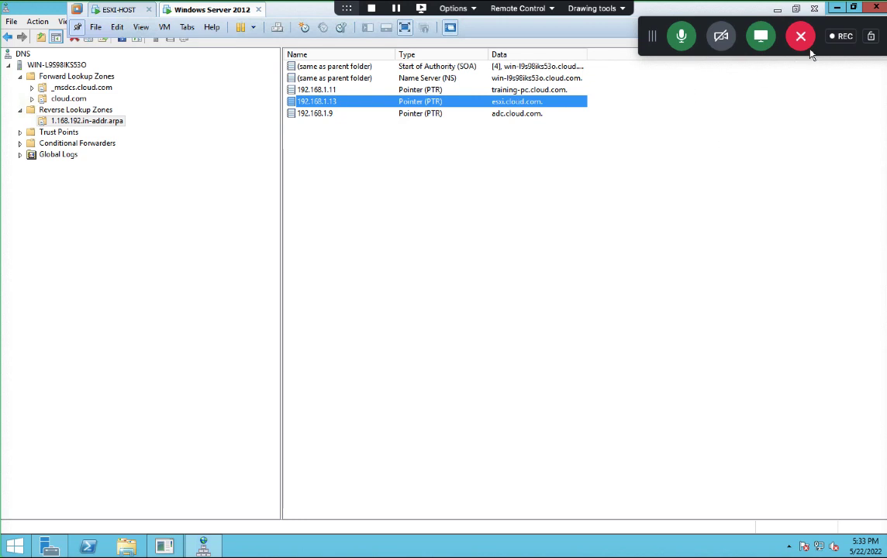
pyautogui.click(838, 9)
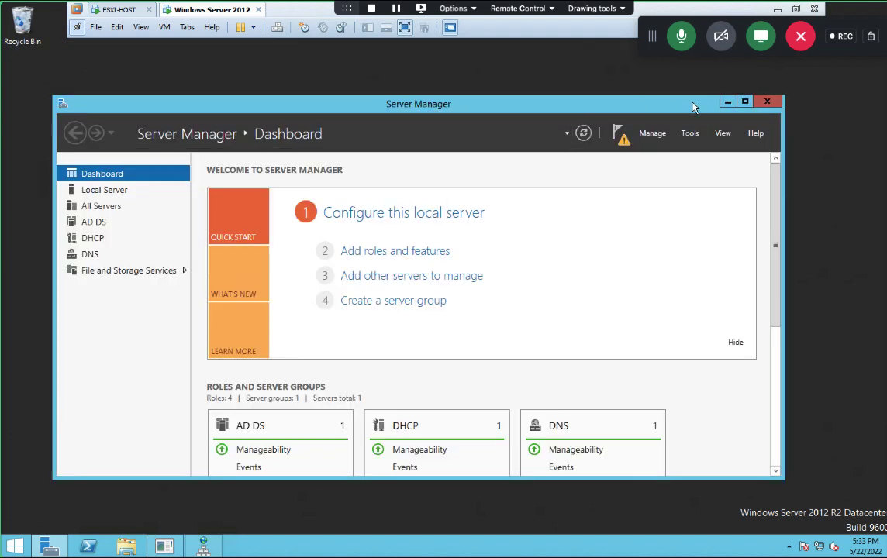
# Step: Close Server Manager, cancel the Shutdown Event Tracker, and bring the ESXI-HOST console forward
pyautogui.click(777, 103)
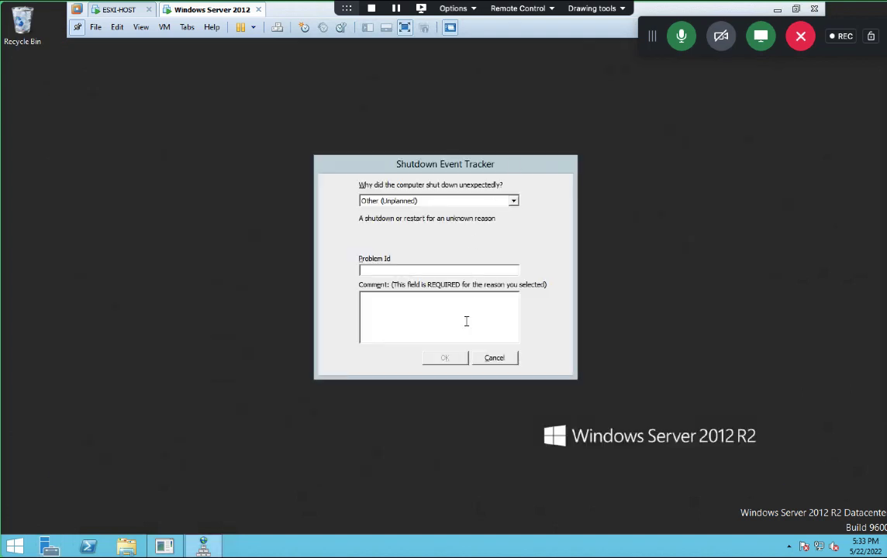
pyautogui.click(505, 362)
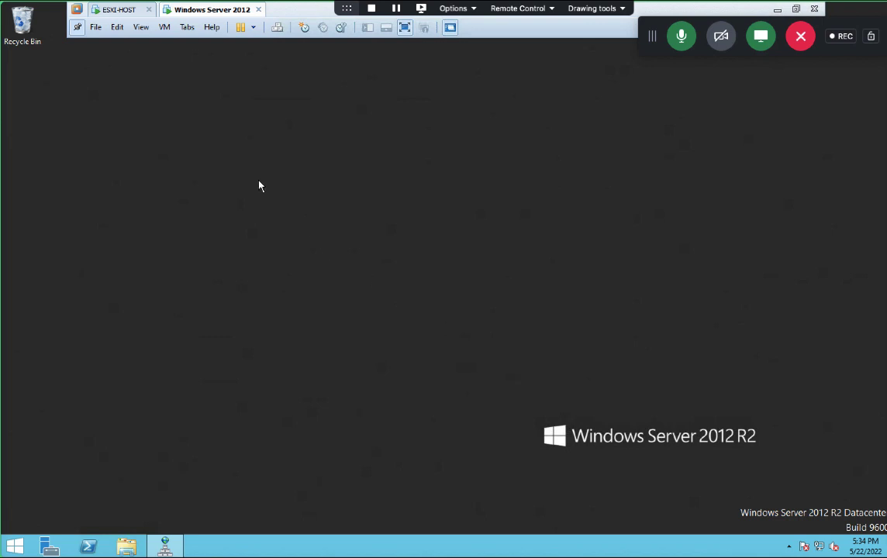
pyautogui.click(118, 10)
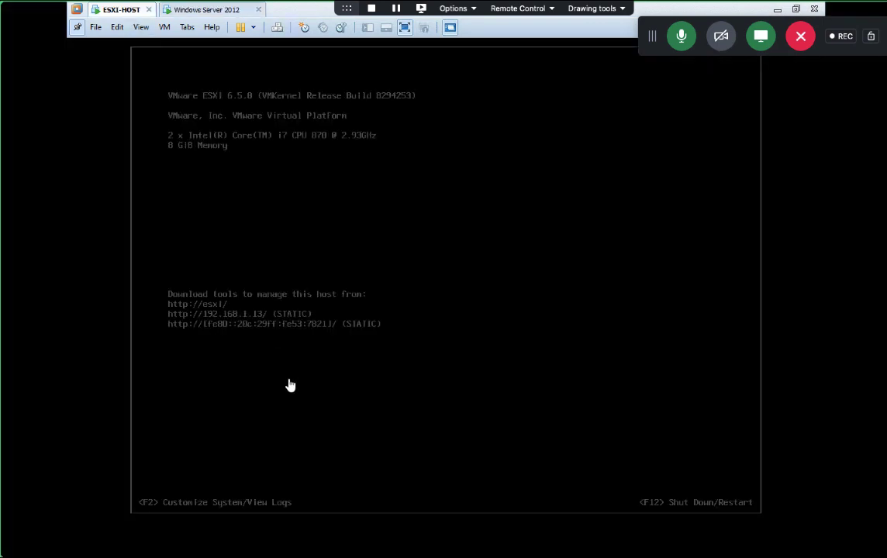
pyautogui.hotkey('alt', 'Tab')
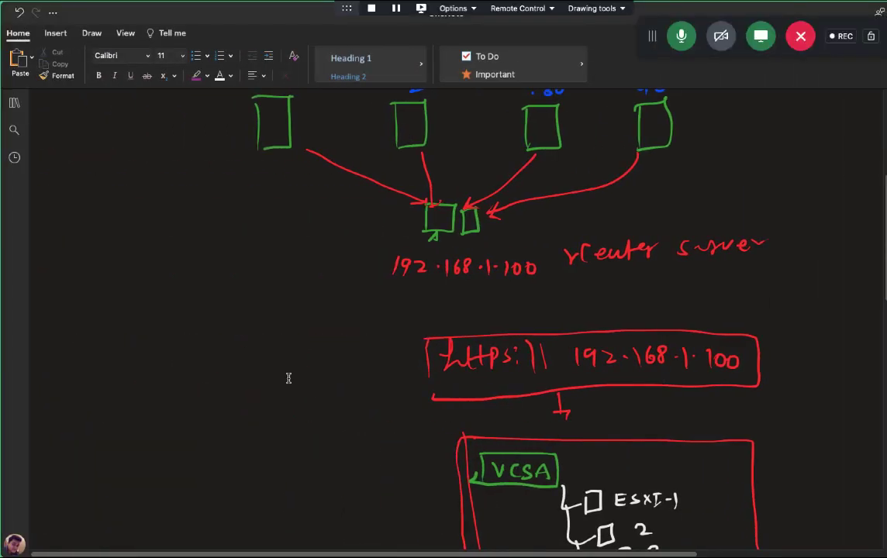
pyautogui.hotkey('ctrl', 'Left')
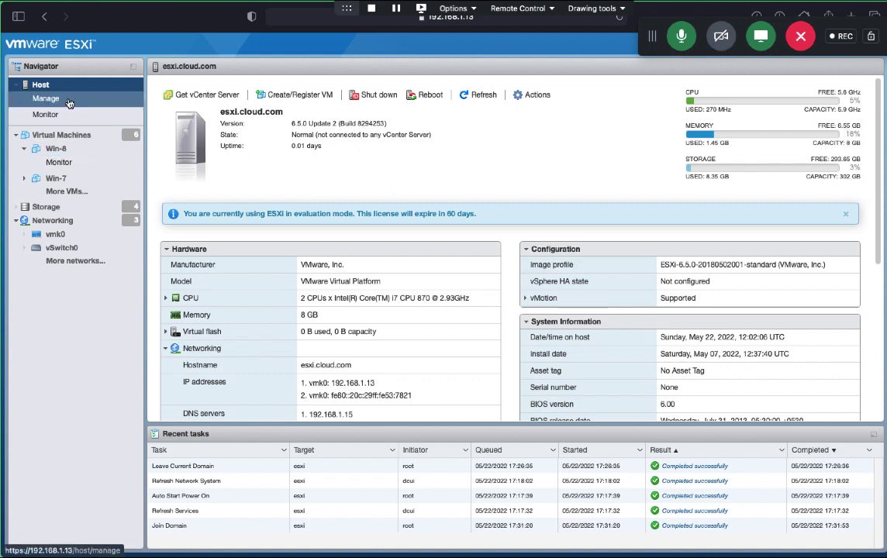
pyautogui.hotkey('ctrl', 'Right')
pyautogui.hotkey('ctrl', 'Right')
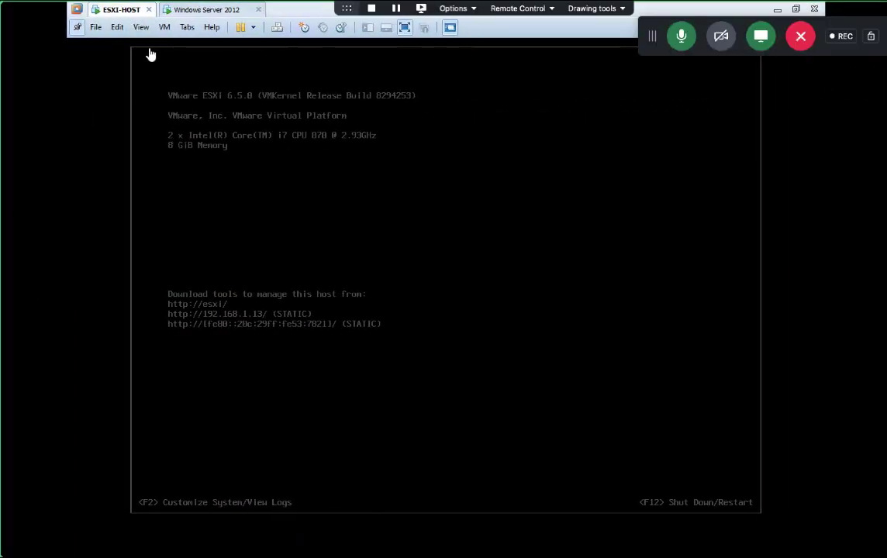
# Step: Glance at the ESXI-HOST machine settings without changes, then power the machine off
pyautogui.rightClick(121, 12)
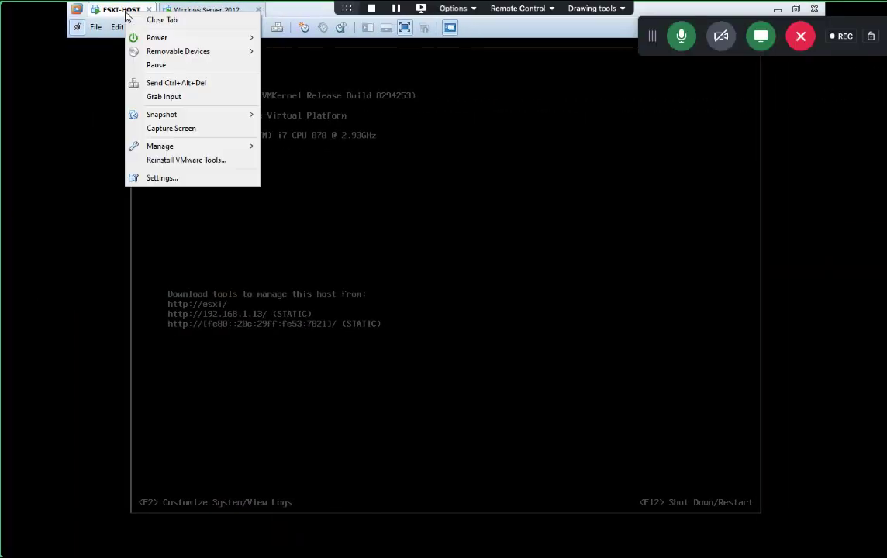
pyautogui.click(164, 178)
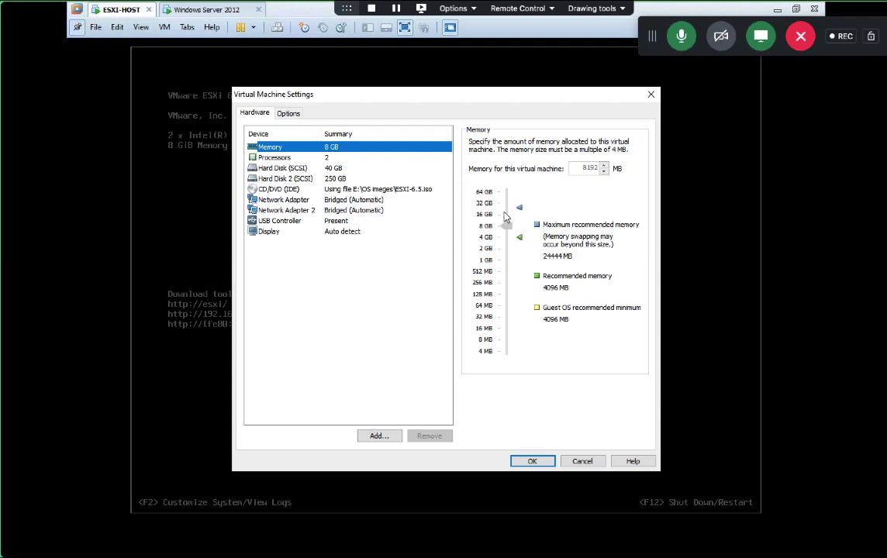
pyautogui.click(589, 460)
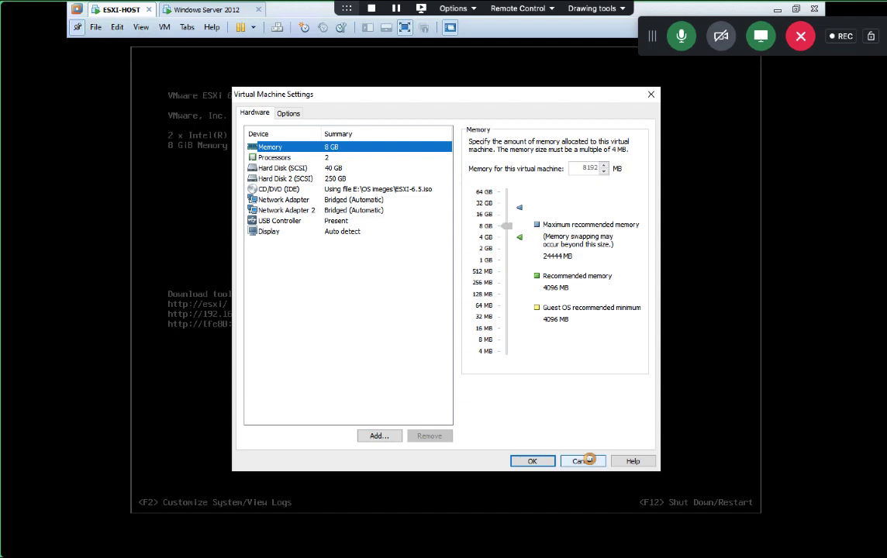
pyautogui.rightClick(116, 11)
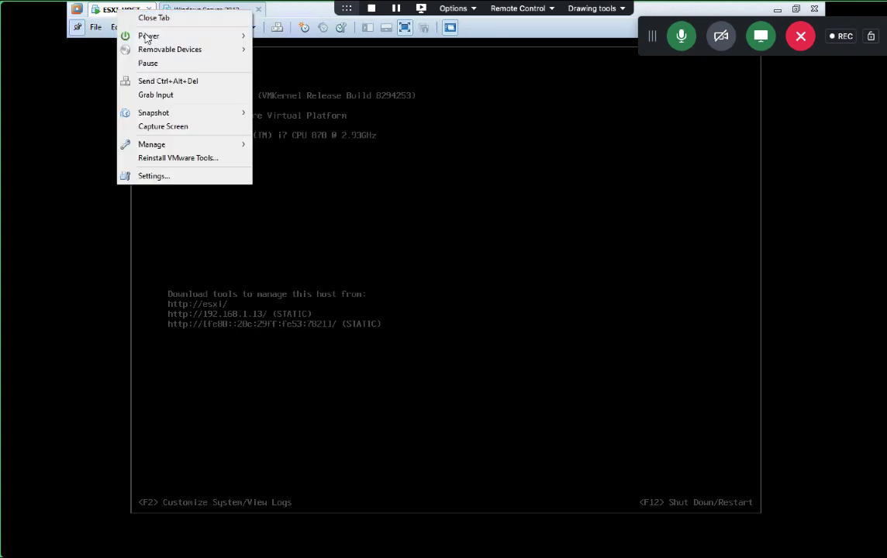
pyautogui.moveTo(148, 39)
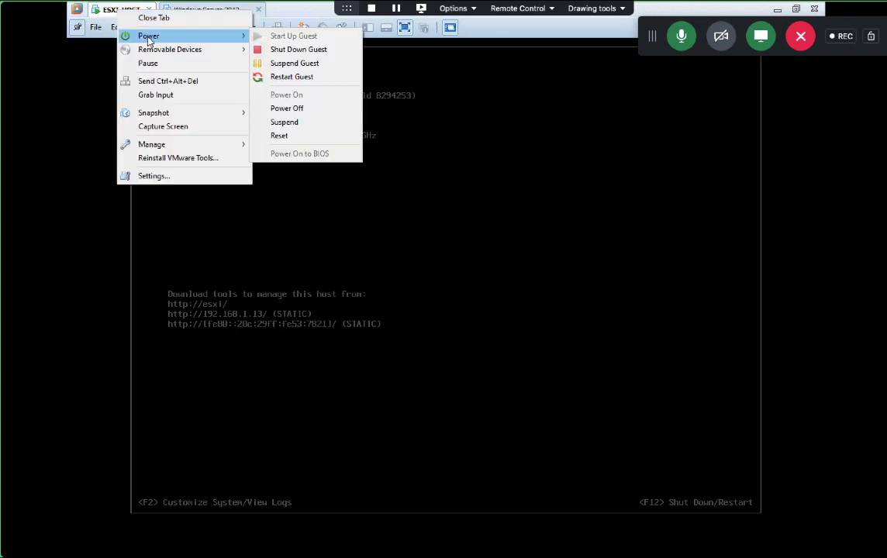
pyautogui.click(297, 113)
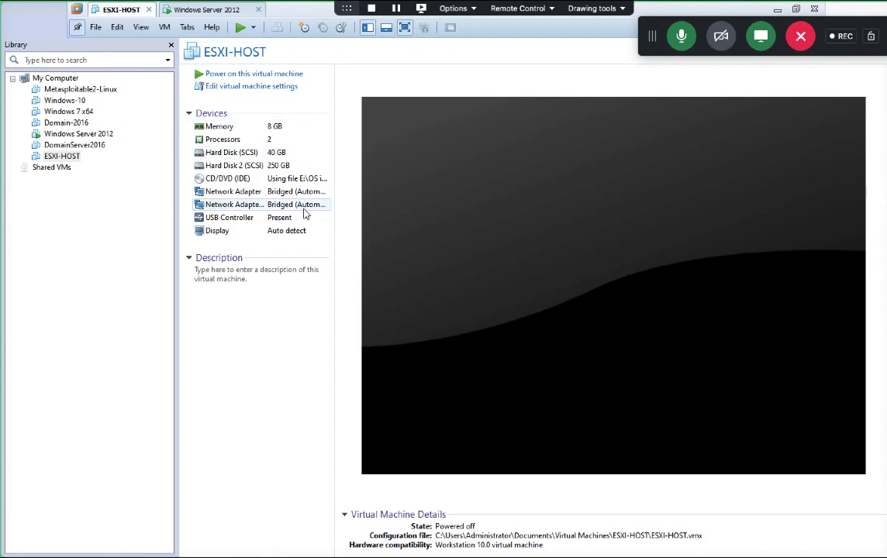
# Step: Lower the ESXI-HOST virtual machine's memory to about 11 GB and save the settings
pyautogui.click(260, 86)
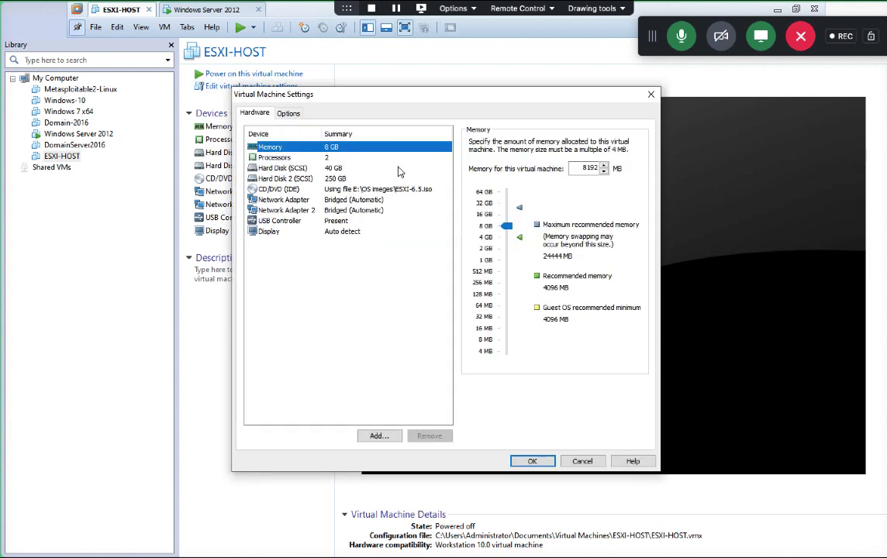
pyautogui.scroll(1, 506, 225)
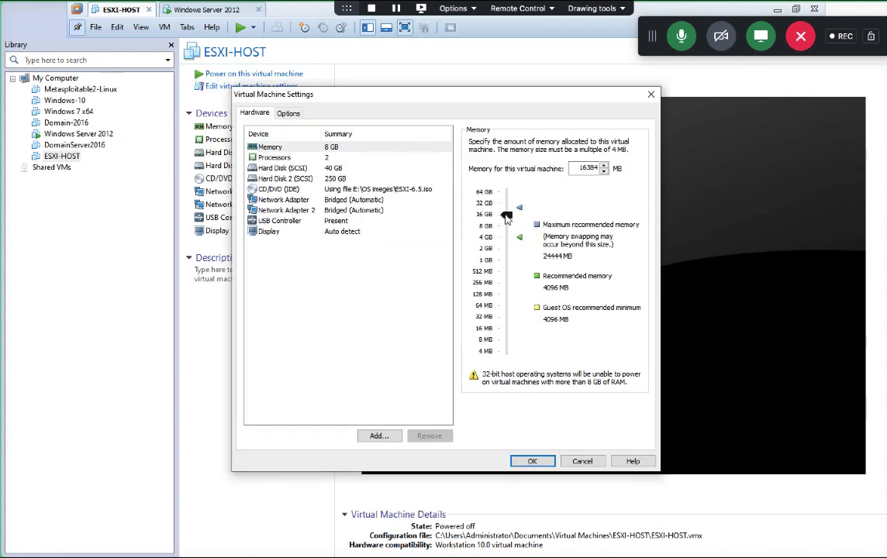
pyautogui.moveTo(505, 220); pyautogui.dragTo(507, 219)
pyautogui.click(533, 462)
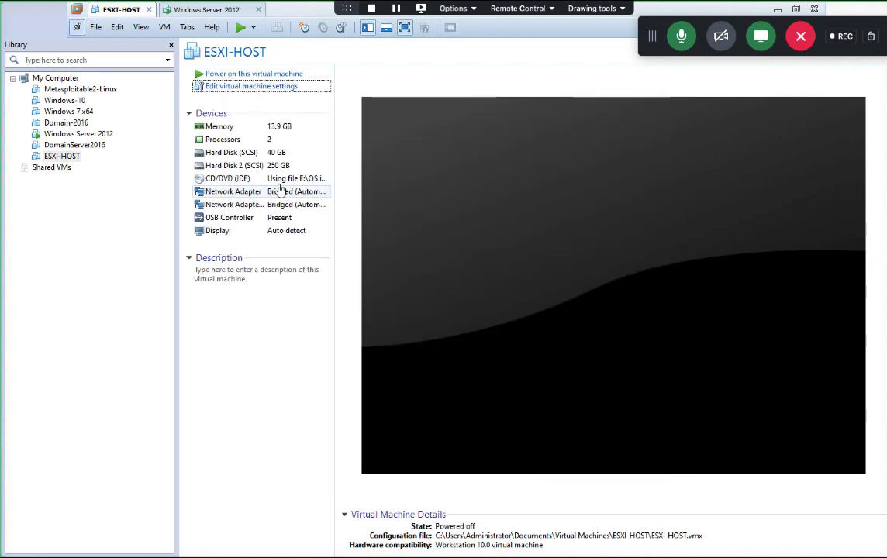
# Step: Review Hard Disk 2 settings without changes, then power on the ESXI-HOST machine
pyautogui.doubleClick(318, 166)
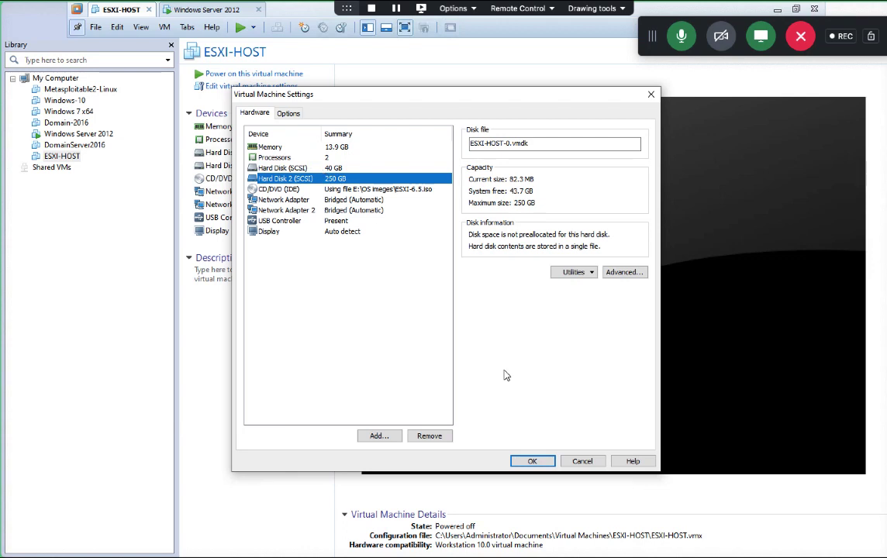
pyautogui.click(578, 461)
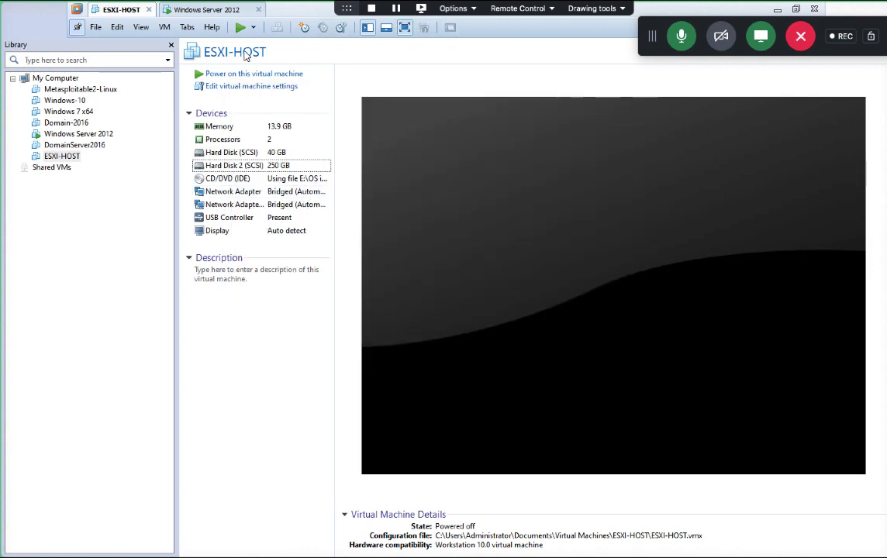
pyautogui.click(240, 27)
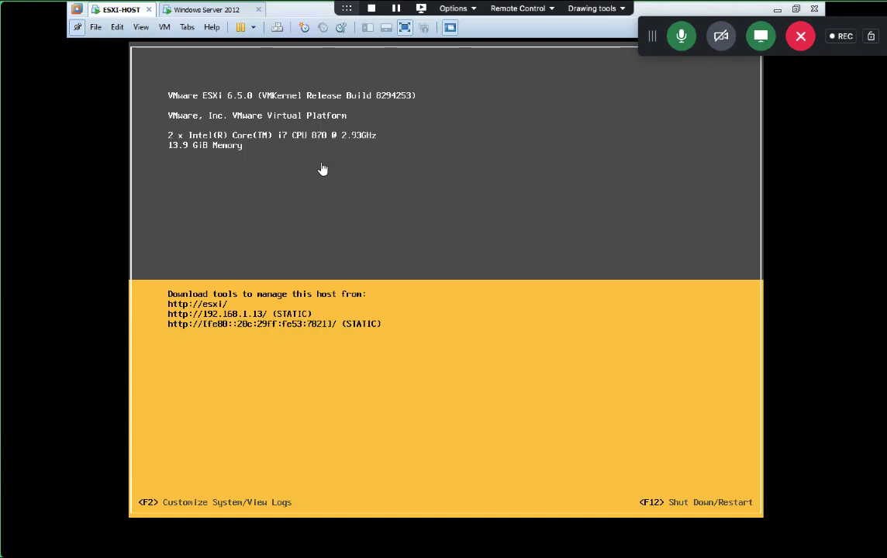
# Step: Start the ESXi Customize System login from the console with F2
pyautogui.press('F2')
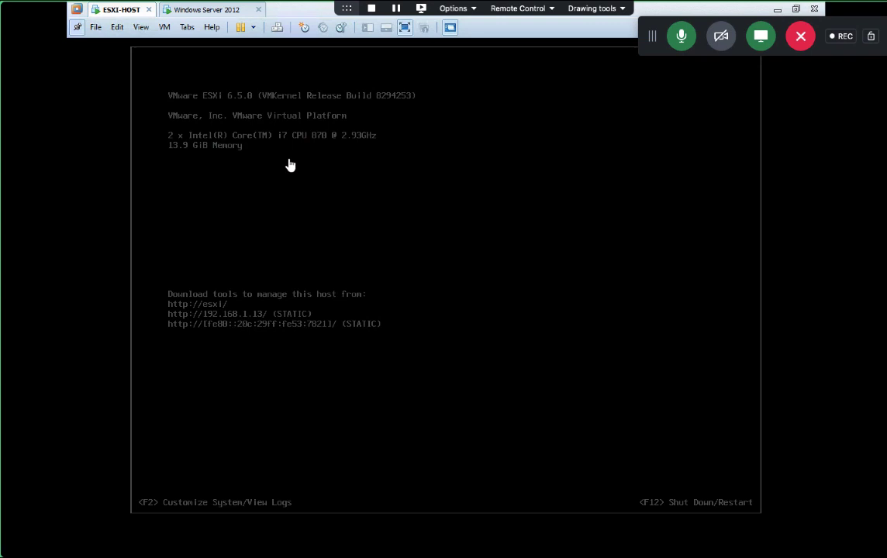
# Step: Minimize VMware Workstation to reveal the desktop and mute the Remote Audio volume
pyautogui.click(777, 13)
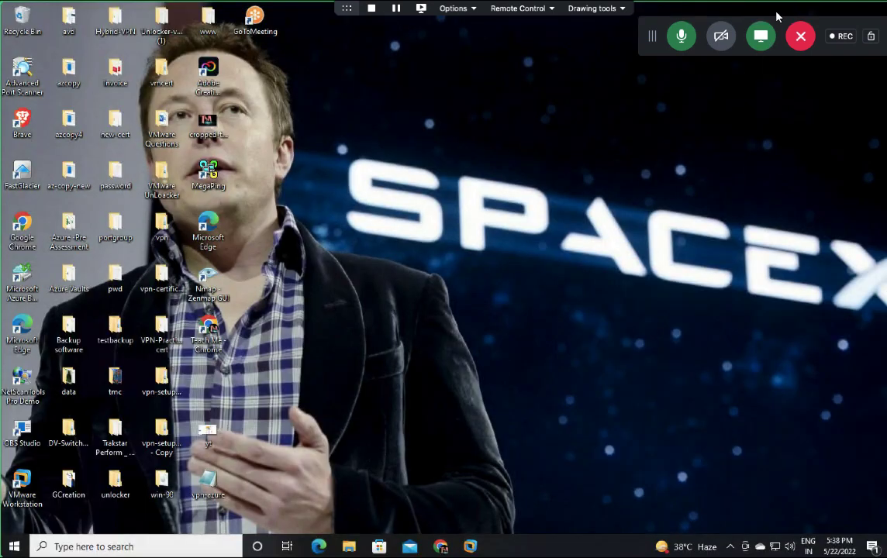
pyautogui.rightClick(369, 275)
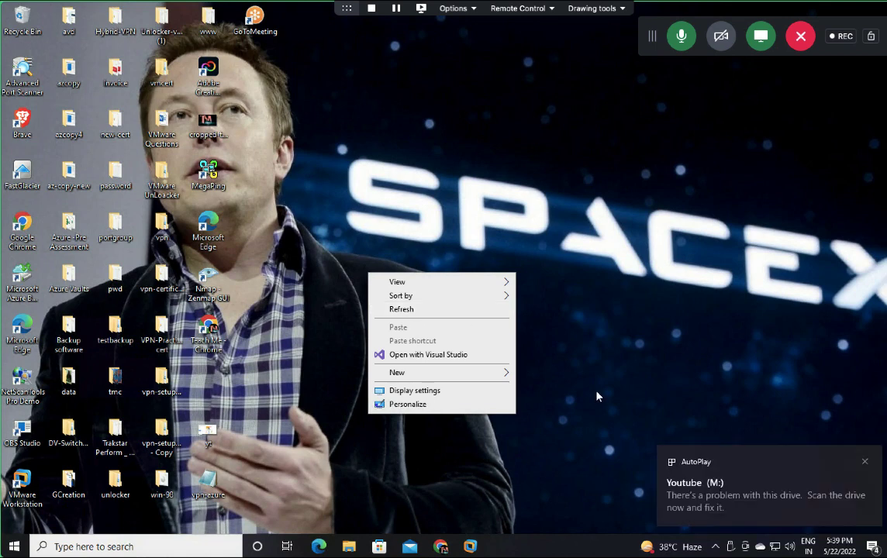
pyautogui.click(864, 462)
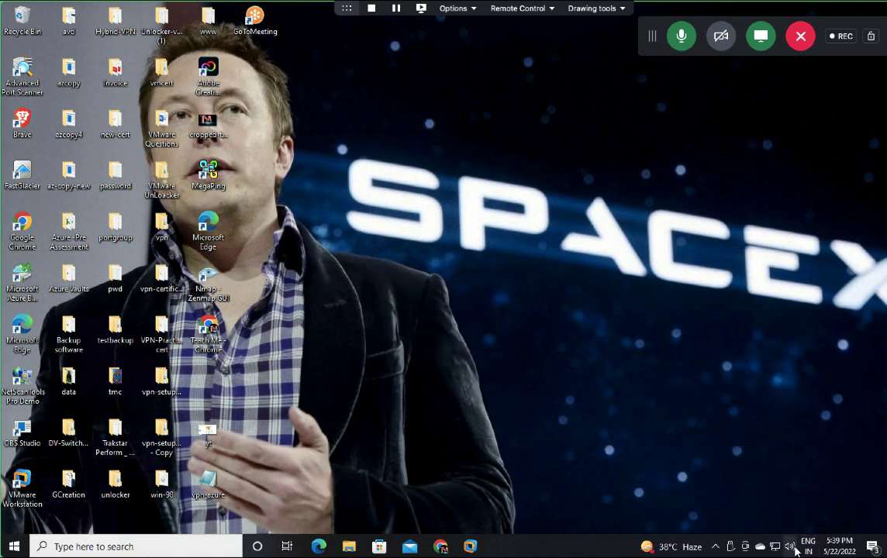
pyautogui.click(789, 547)
pyautogui.click(690, 516)
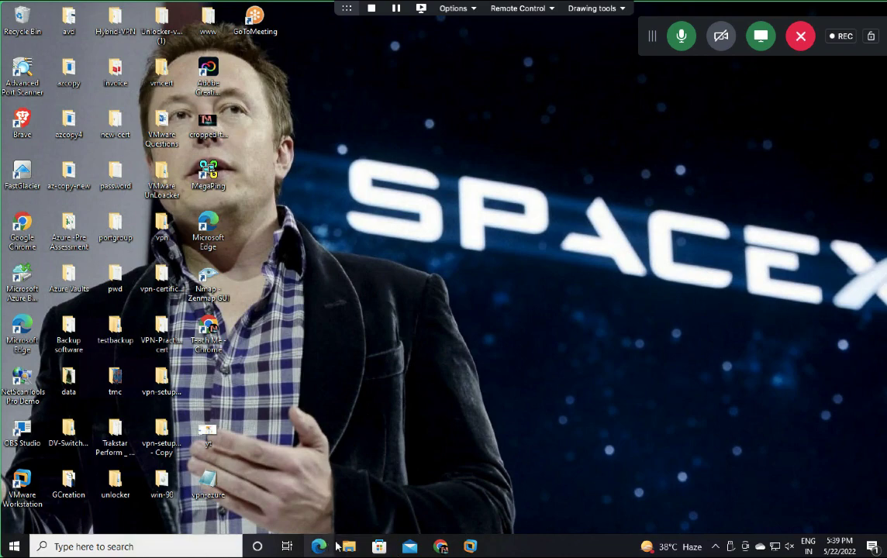
# Step: Open File Explorer on the Software (E:) drive and select the vCenter Server 6.5 ISO
pyautogui.press('super+e')
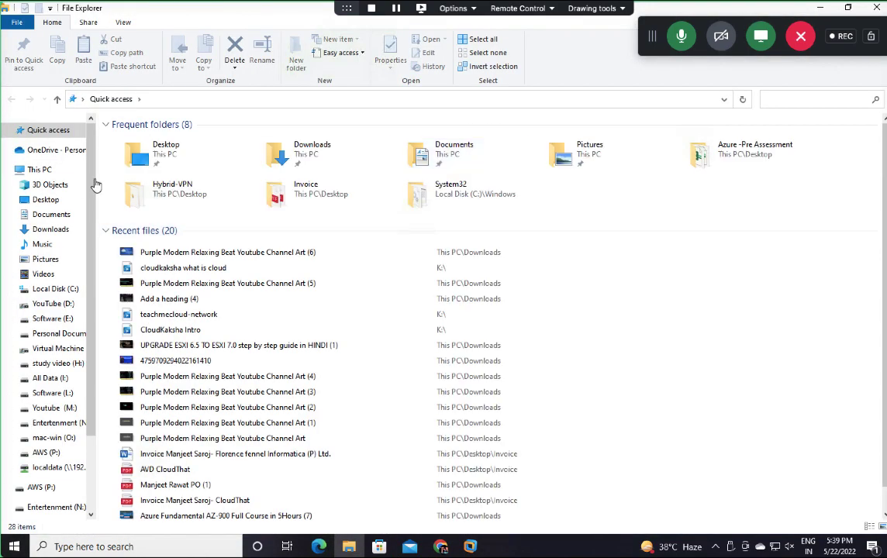
pyautogui.click(53, 304)
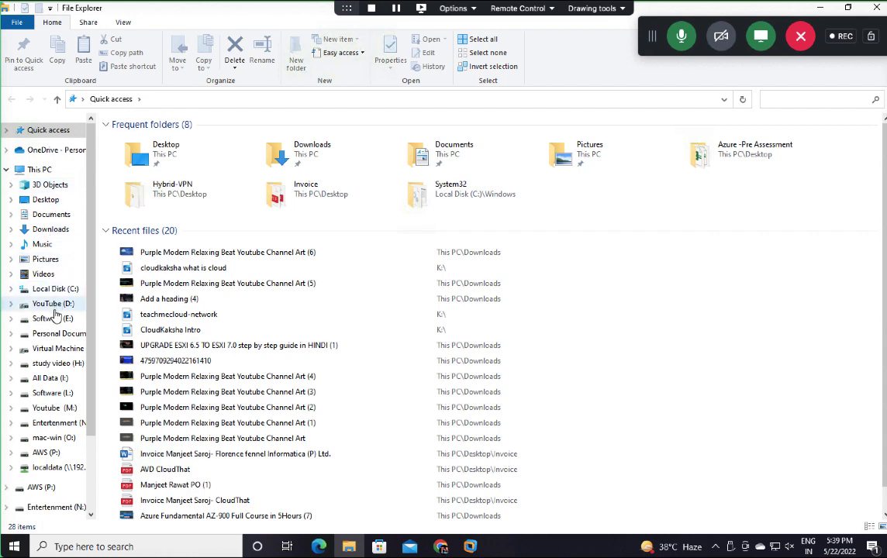
pyautogui.click(59, 319)
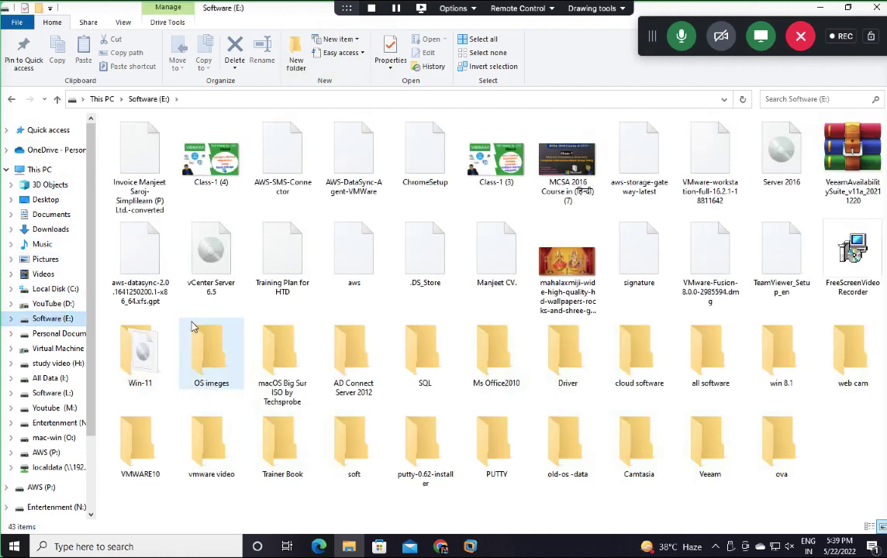
pyautogui.click(214, 291)
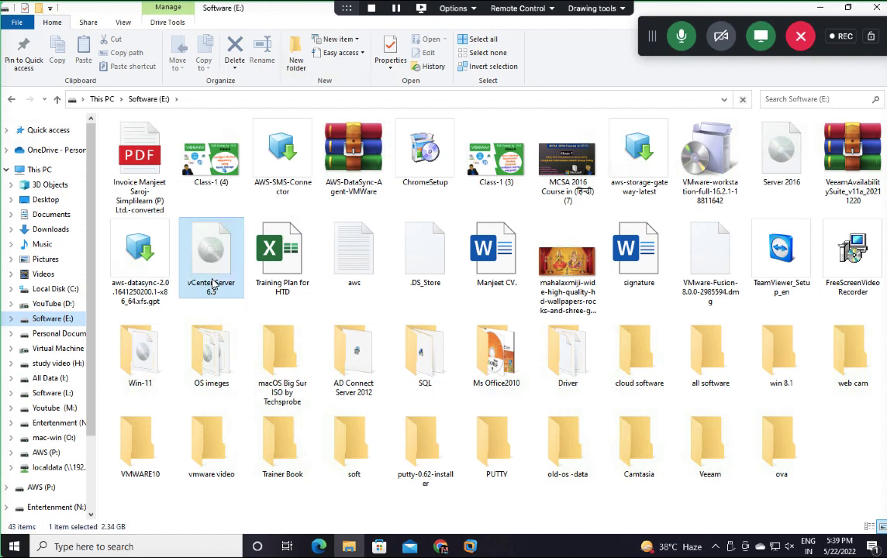
# Step: Check the vCenter Server 6.5 ISO's properties (2.34 GB disc image), then reopen its context menu
pyautogui.rightClick(218, 304)
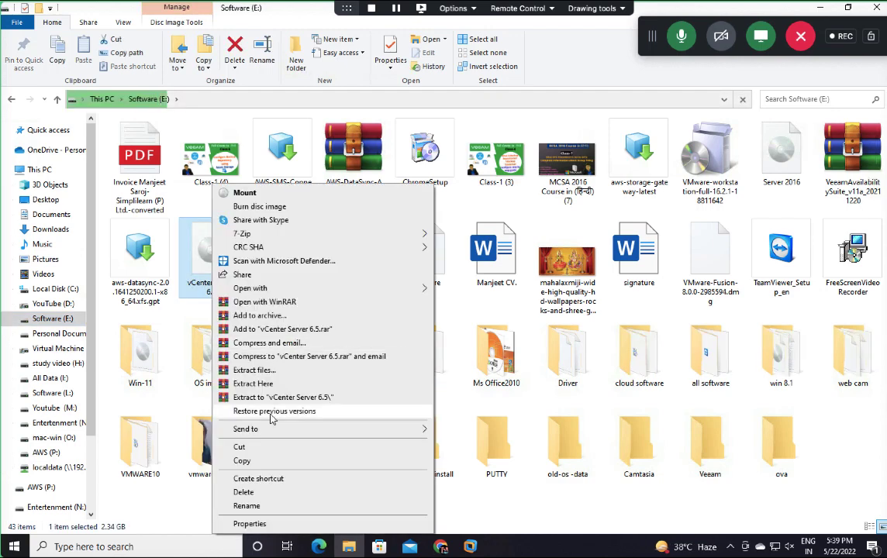
pyautogui.click(253, 524)
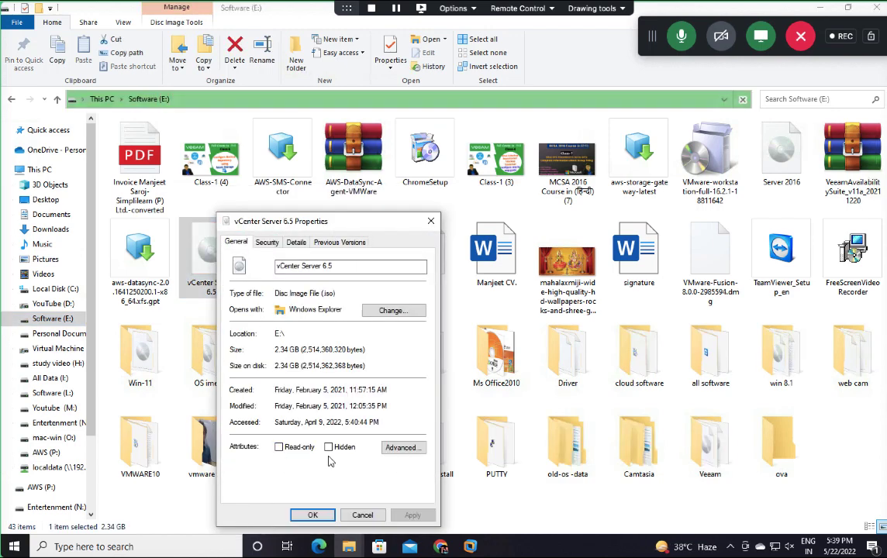
pyautogui.click(362, 515)
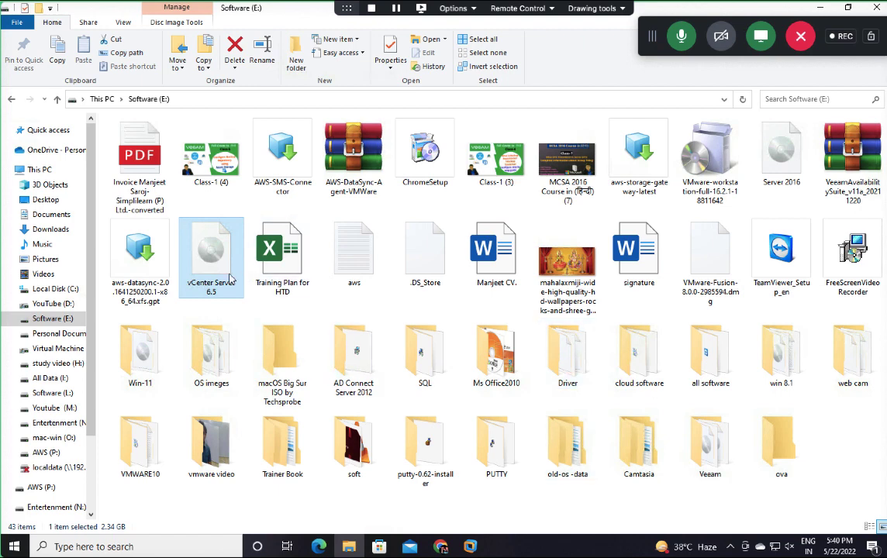
pyautogui.rightClick(210, 241)
# Step: Mount the ISO as DVD Drive (J:), launch the vCenter Installer from autorun, then close it
pyautogui.click(242, 197)
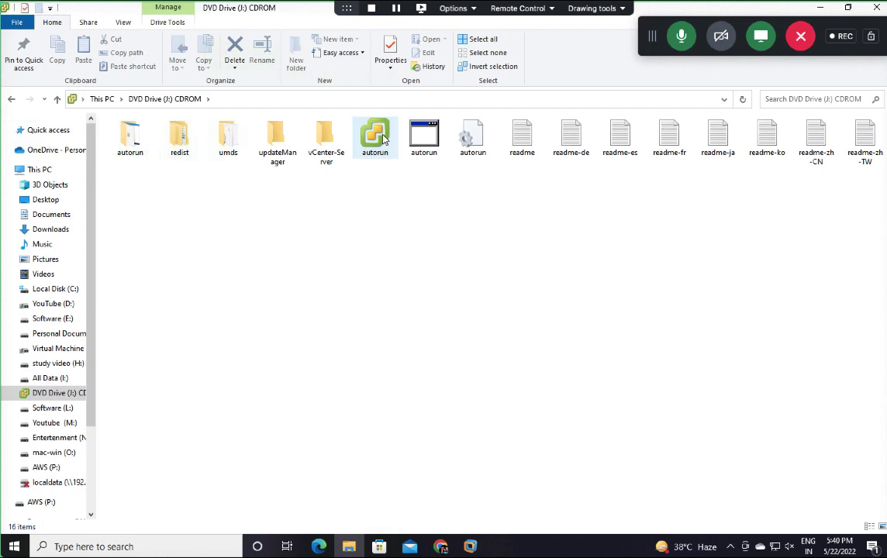
pyautogui.doubleClick(376, 136)
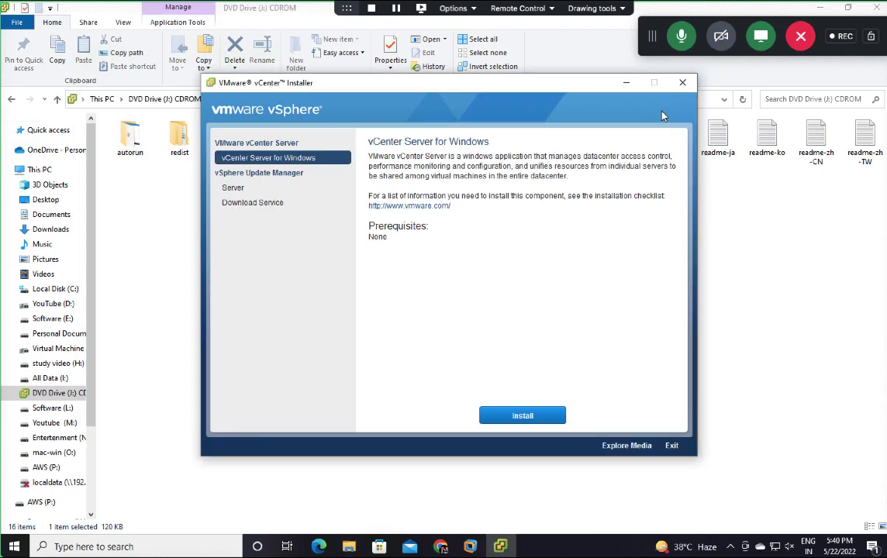
pyautogui.click(682, 84)
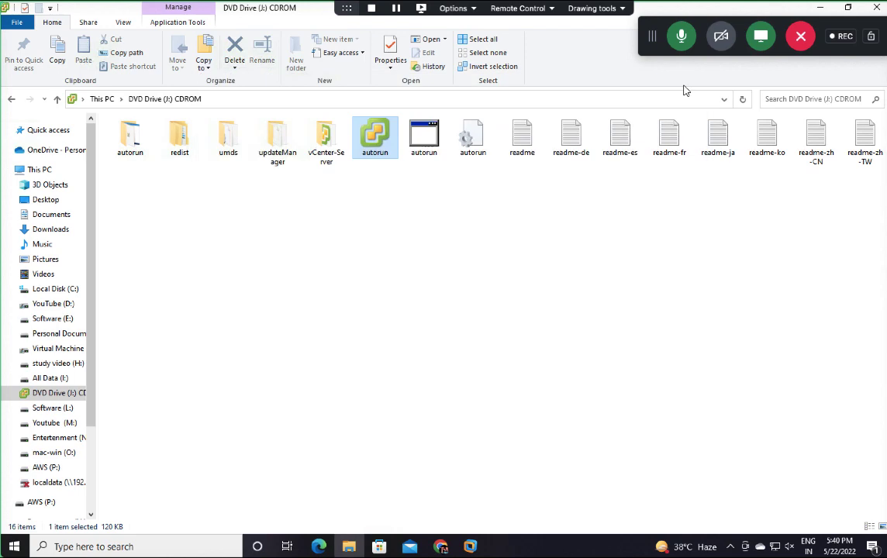
# Step: Back on Software (E:), delete the six AWS connector files and the aws-datasync disc image
pyautogui.click(11, 102)
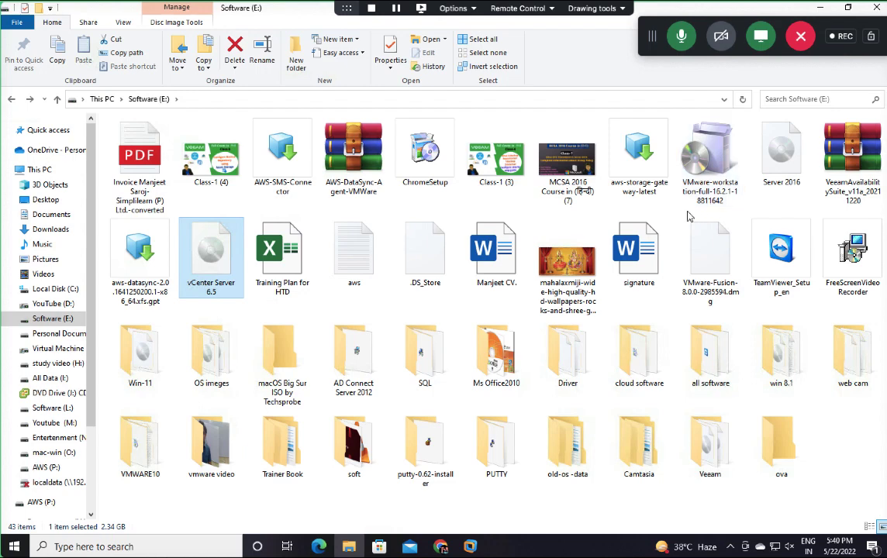
pyautogui.moveTo(601, 184); pyautogui.dragTo(271, 146)
pyautogui.rightClick(271, 146)
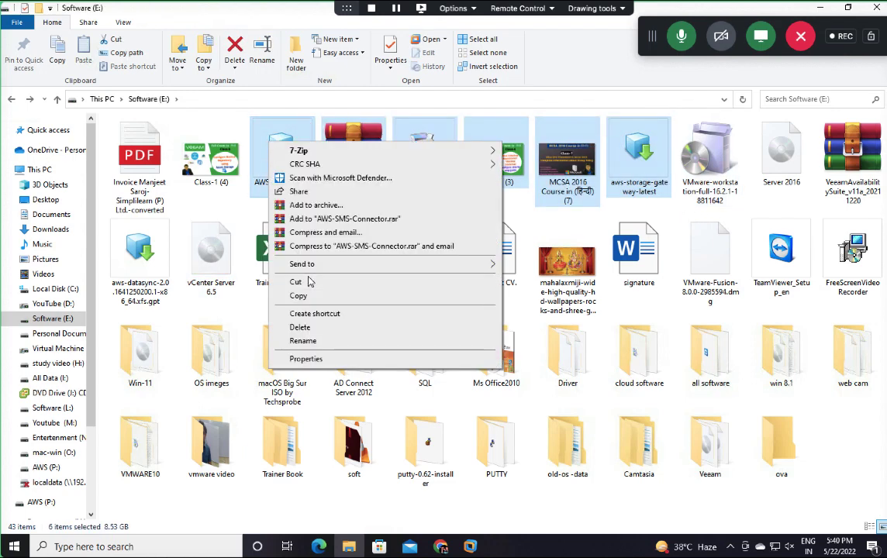
pyautogui.click(307, 331)
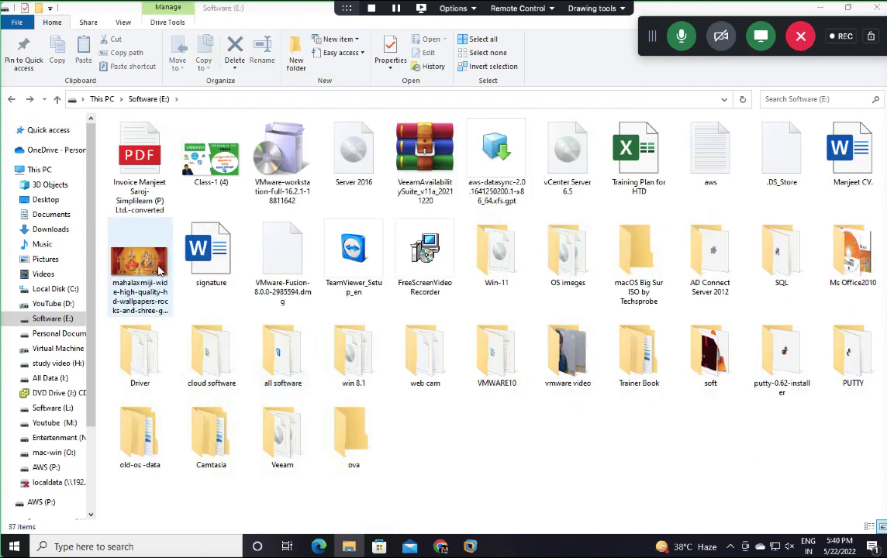
pyautogui.rightClick(476, 176)
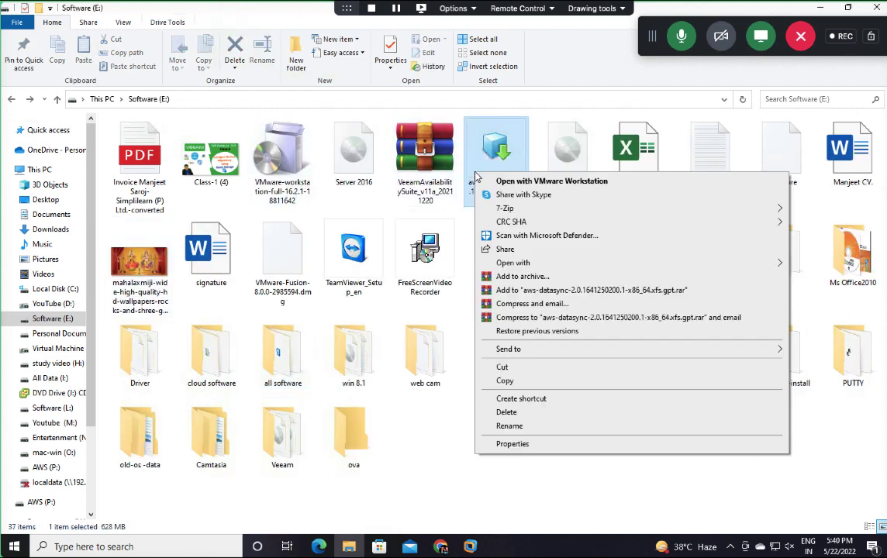
pyautogui.click(508, 412)
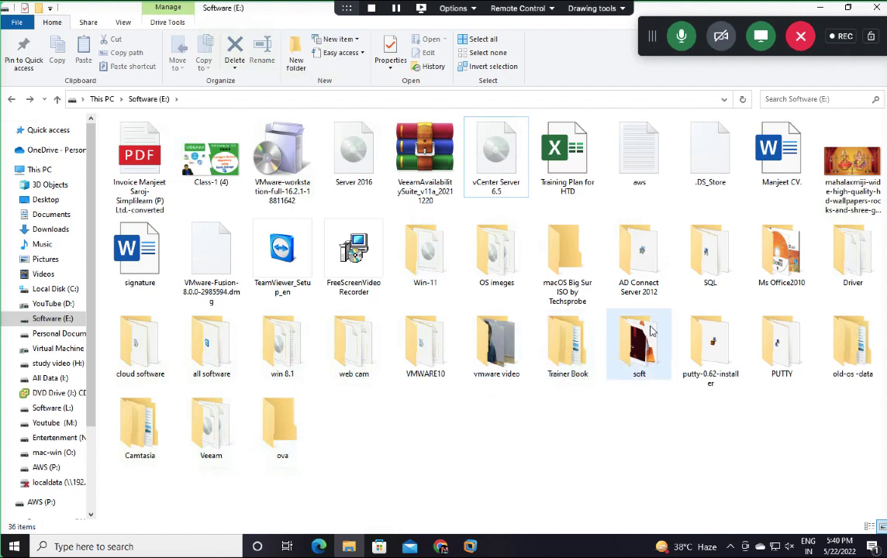
pyautogui.doubleClick(511, 267)
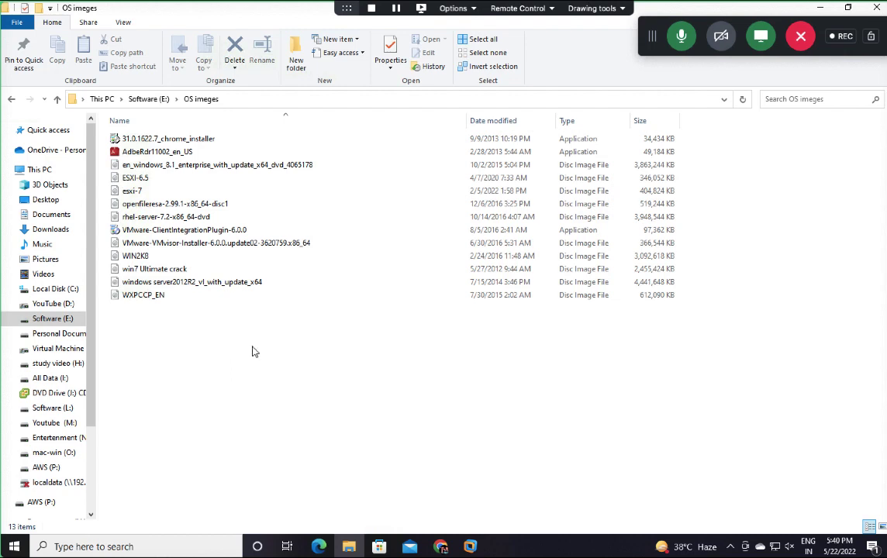
pyautogui.click(61, 338)
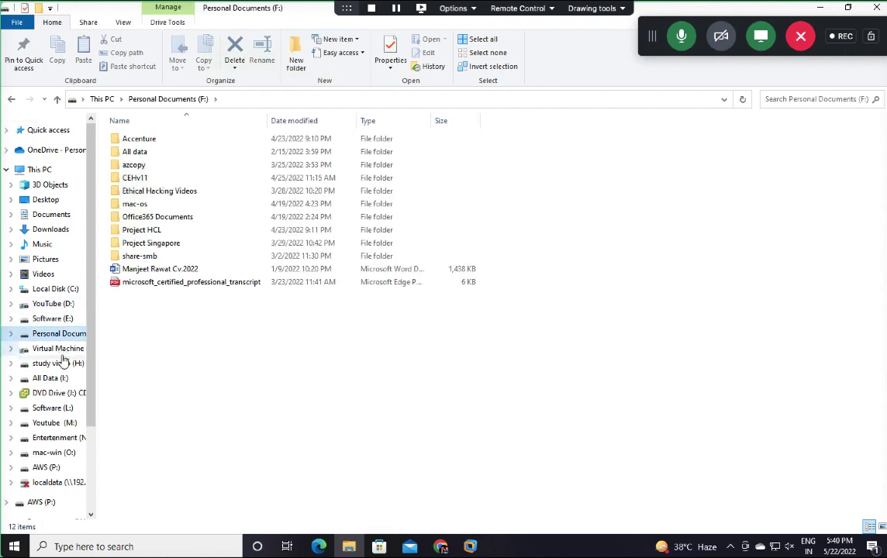
pyautogui.click(65, 363)
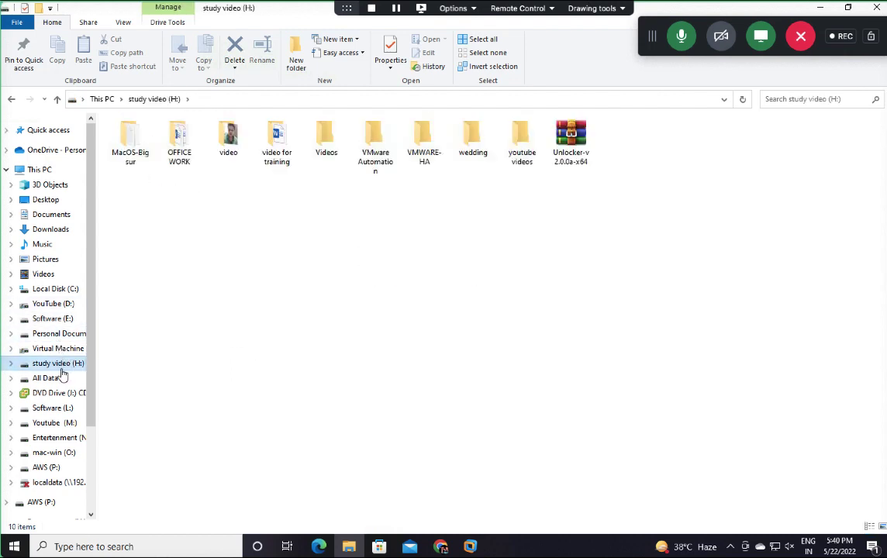
pyautogui.click(59, 319)
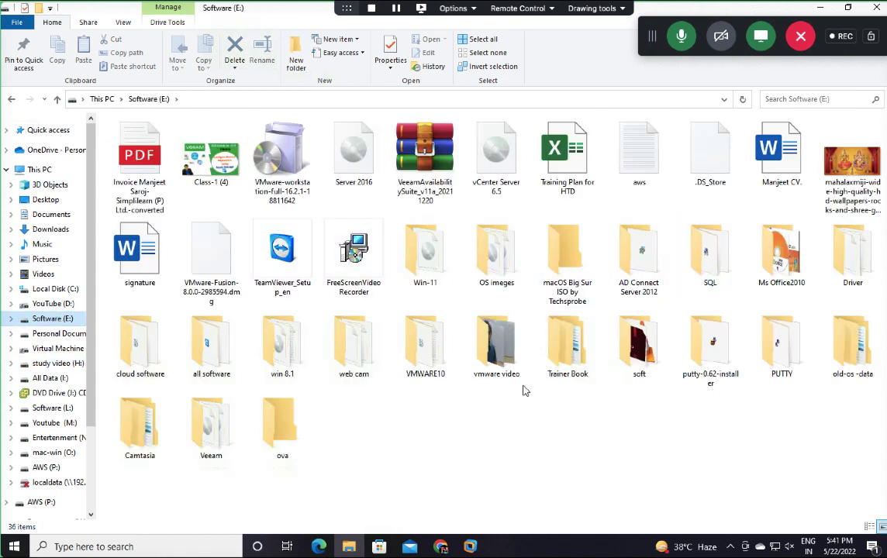
# Step: Check the all software, Veeam and old-os-data (HCL 18TH) folders for the installer
pyautogui.doubleClick(208, 345)
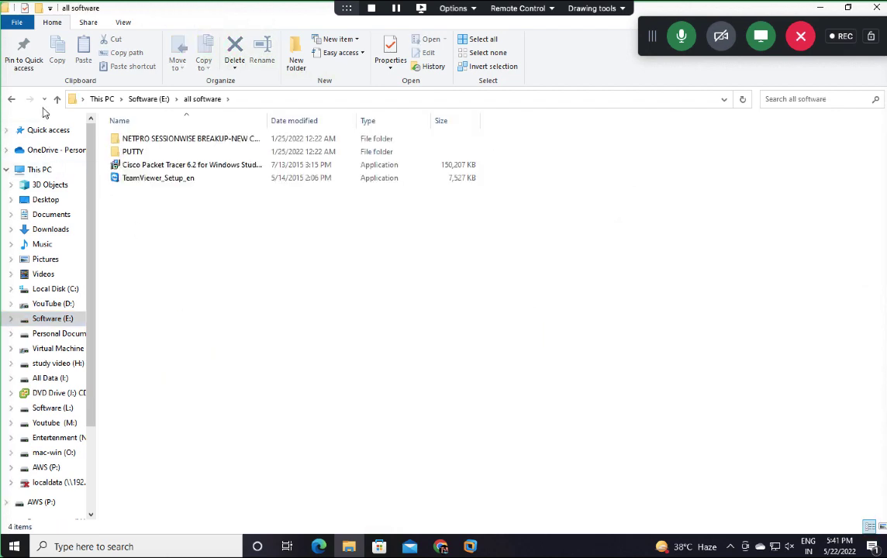
pyautogui.click(11, 99)
pyautogui.doubleClick(211, 431)
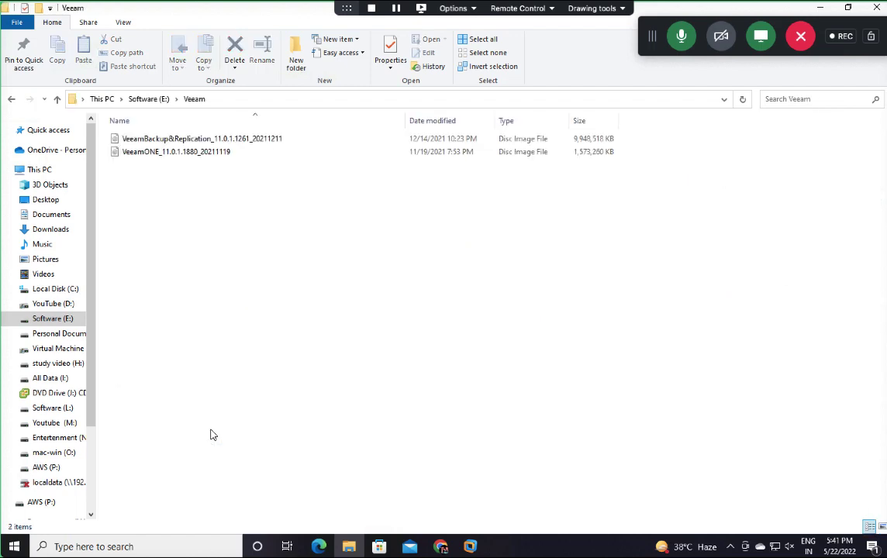
pyautogui.click(11, 98)
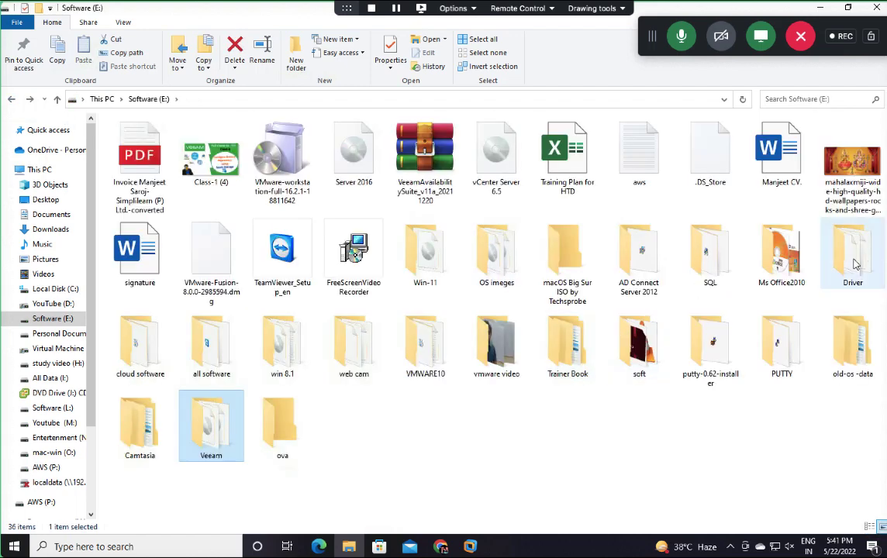
pyautogui.doubleClick(853, 345)
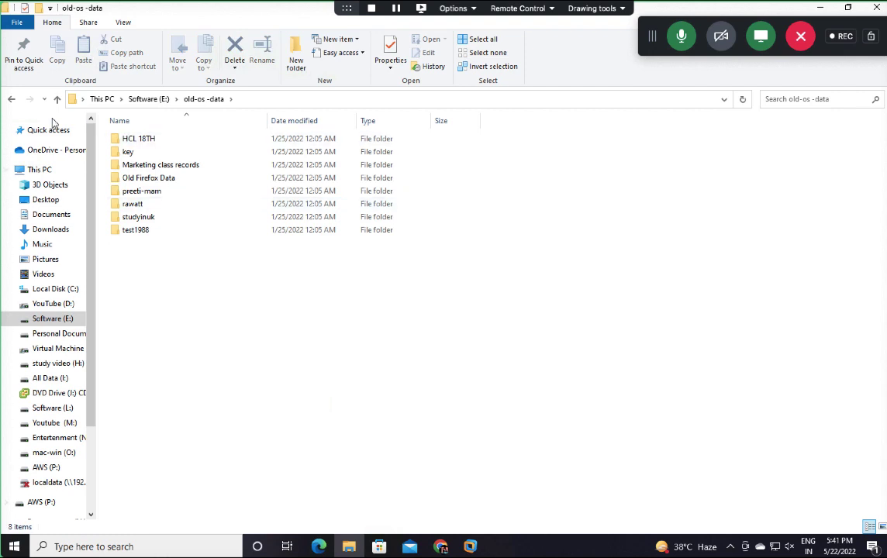
pyautogui.doubleClick(142, 140)
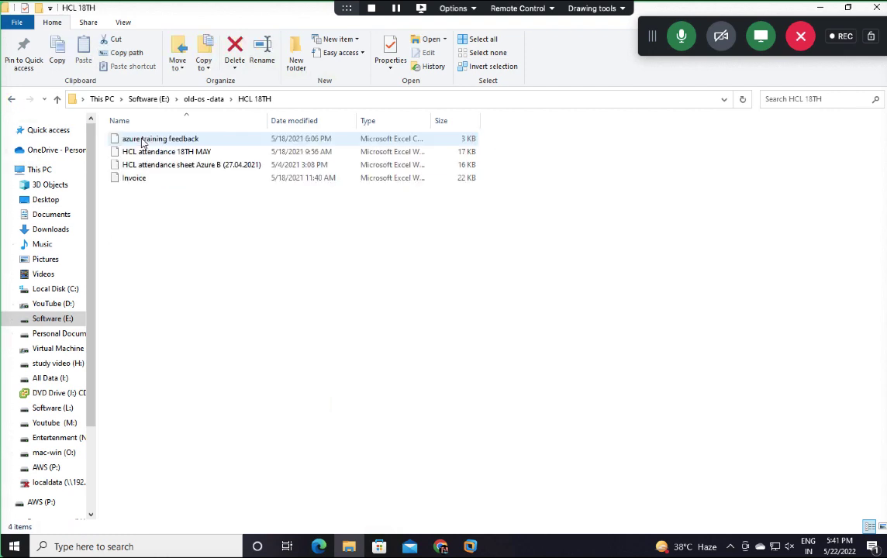
pyautogui.click(10, 99)
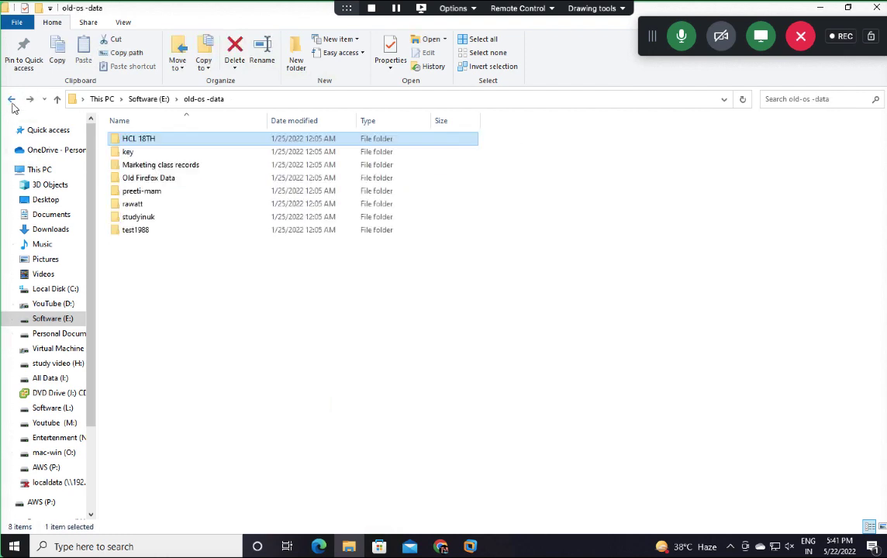
pyautogui.click(11, 99)
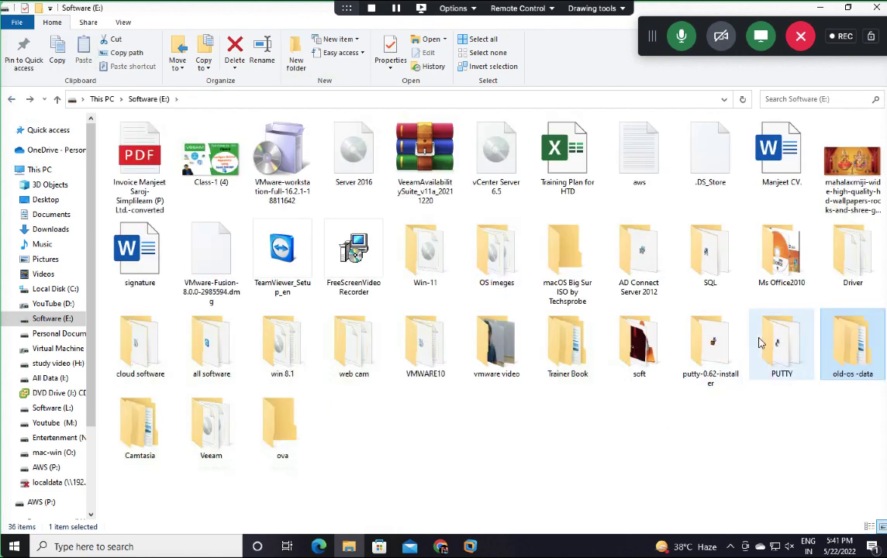
# Step: Check the vmware video, win 8.1, cloud software and Veeam folders, then select the Server 2016 image
pyautogui.doubleClick(500, 343)
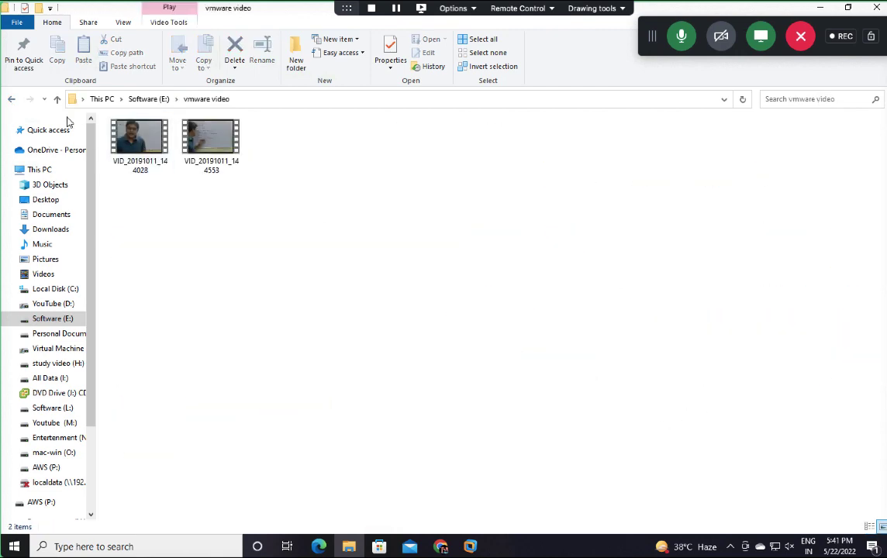
pyautogui.click(11, 98)
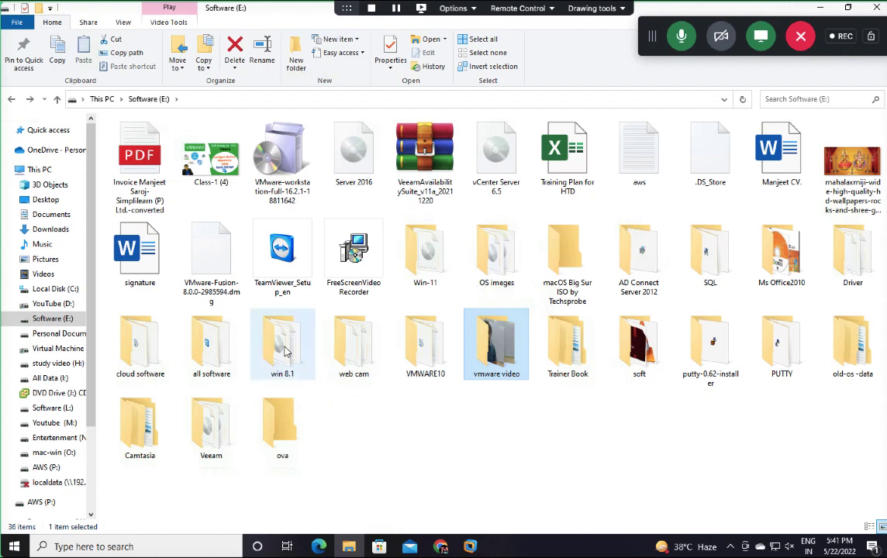
pyautogui.doubleClick(285, 361)
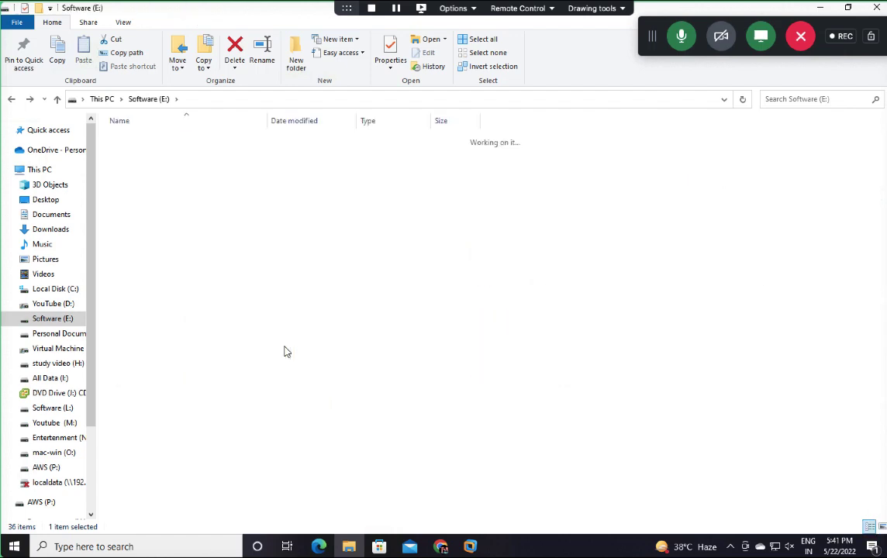
pyautogui.click(12, 98)
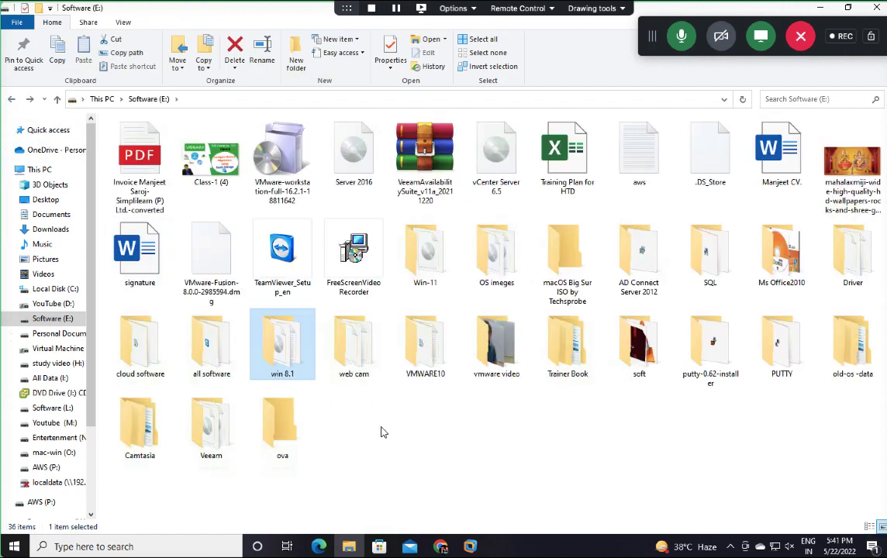
pyautogui.doubleClick(159, 327)
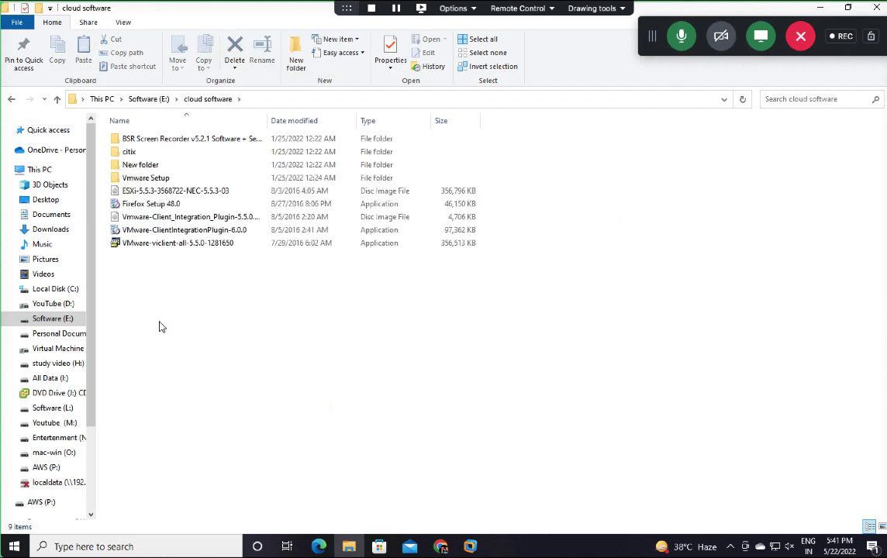
pyautogui.click(12, 99)
pyautogui.doubleClick(211, 425)
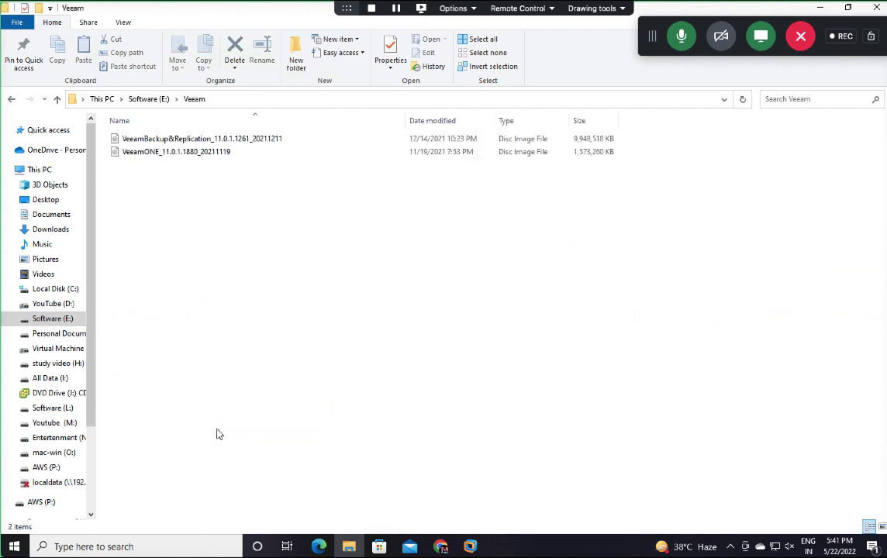
pyautogui.click(10, 99)
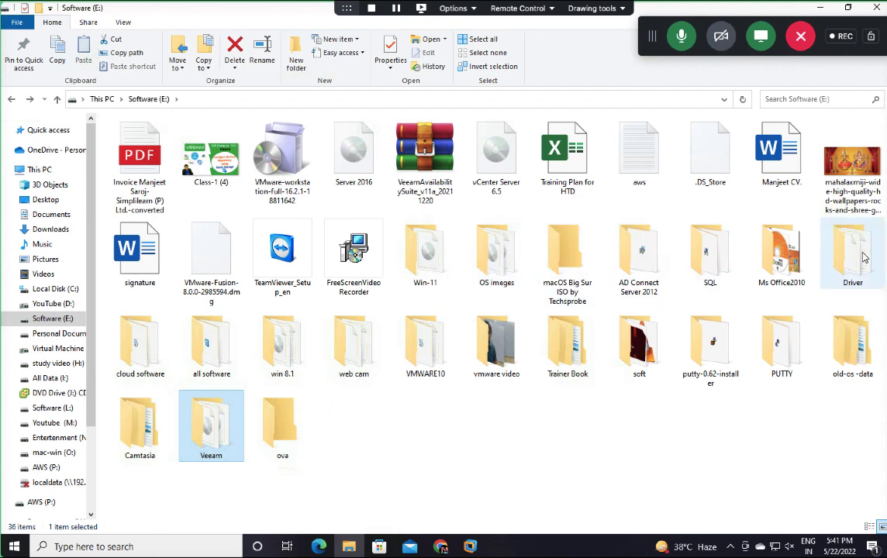
pyautogui.click(346, 149)
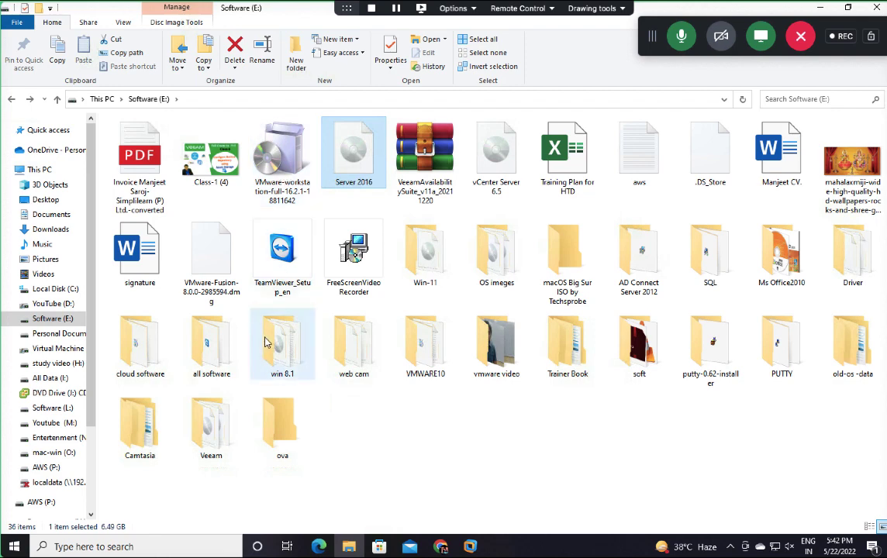
# Step: Look through drives D:, F:, G:, H: and I:, including the pen-drive-data folder
pyautogui.click(54, 303)
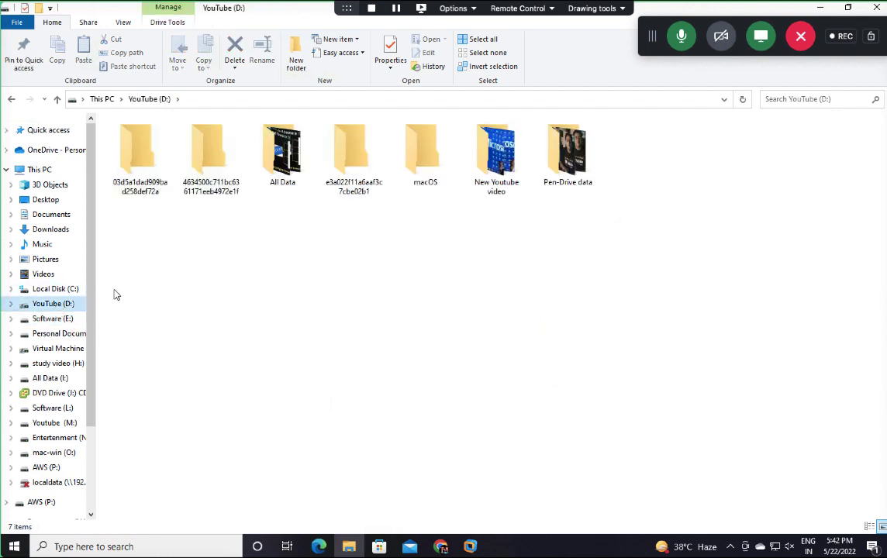
pyautogui.click(62, 333)
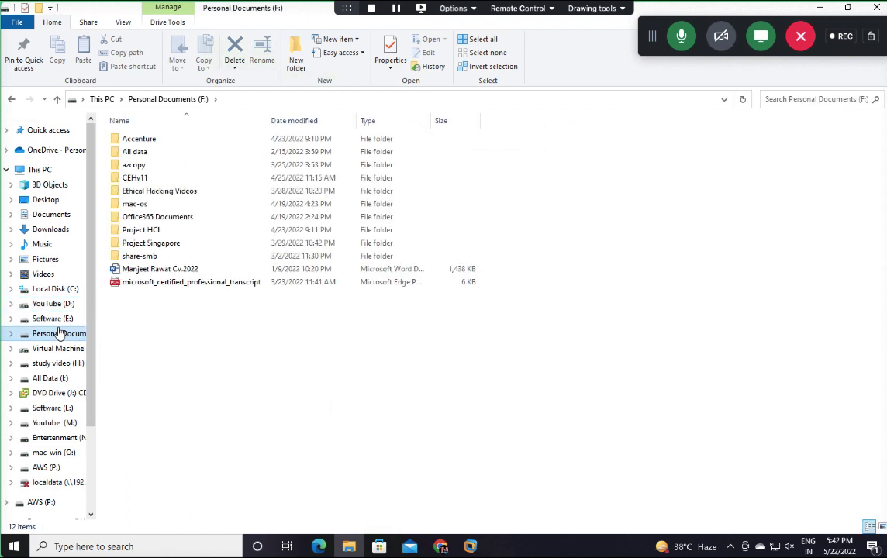
pyautogui.click(60, 349)
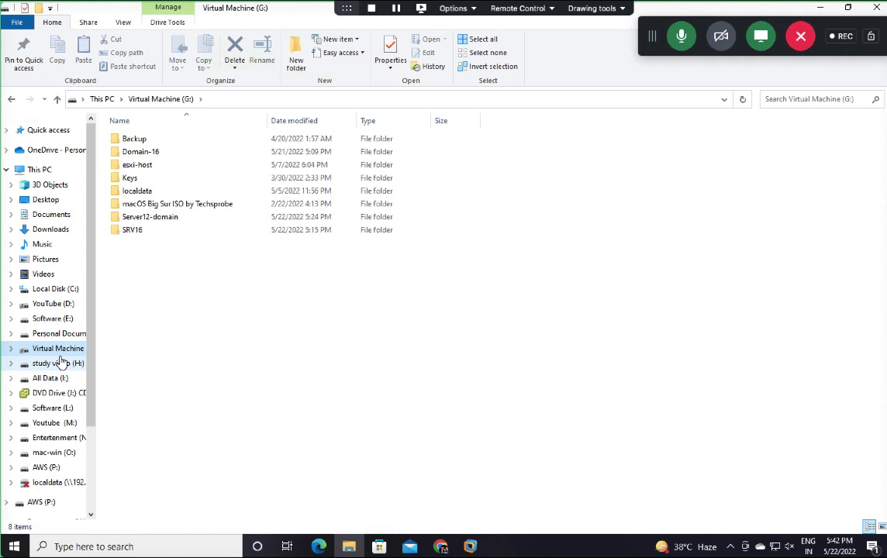
pyautogui.click(59, 363)
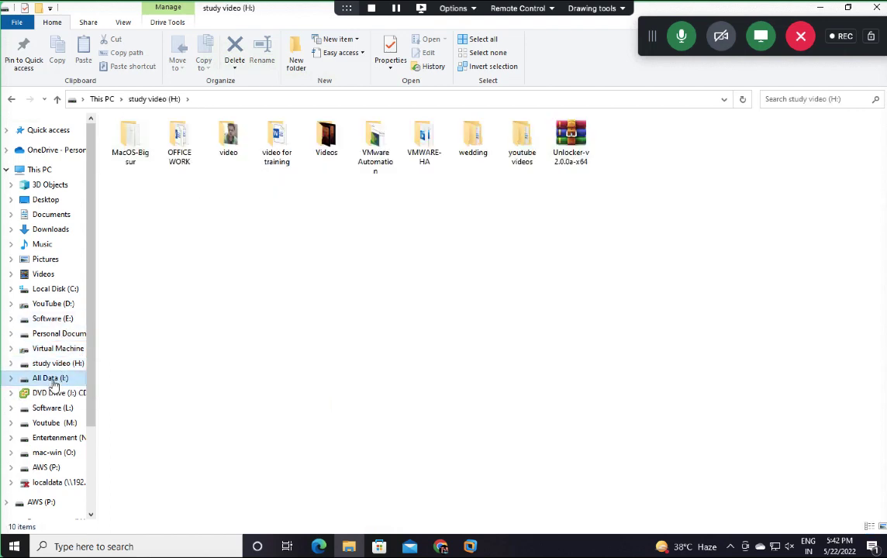
pyautogui.click(52, 379)
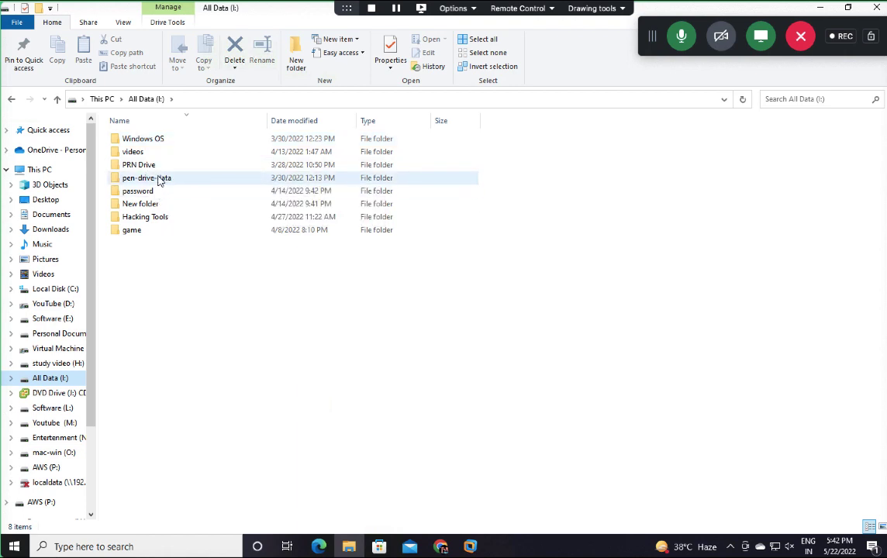
pyautogui.doubleClick(159, 179)
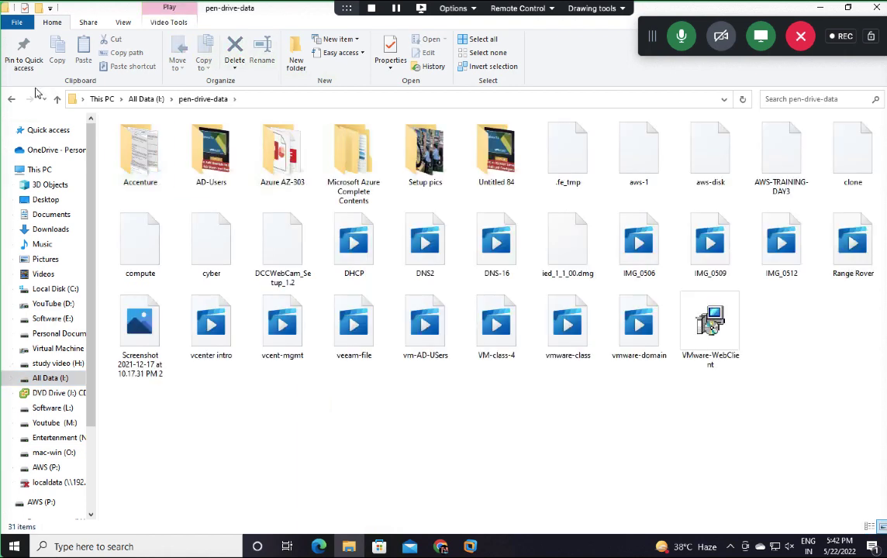
pyautogui.click(12, 100)
pyautogui.click(13, 100)
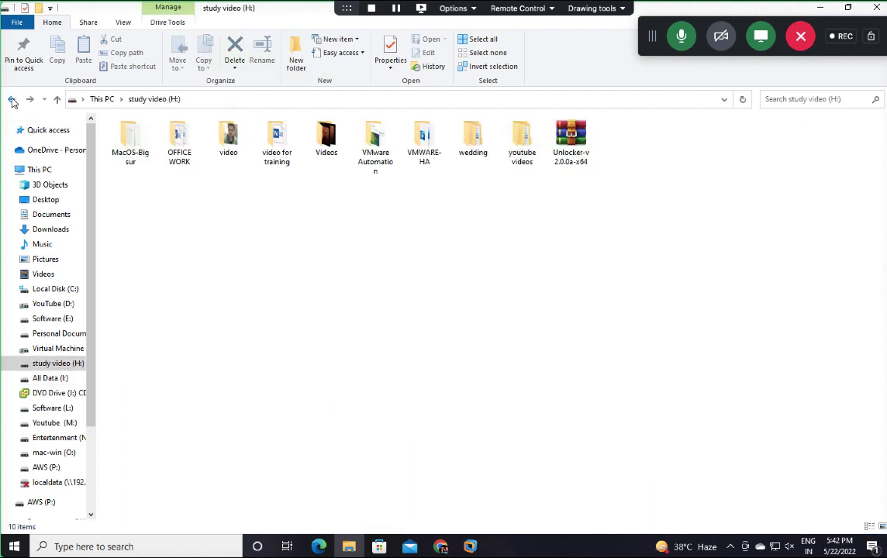
# Step: Glance at drives C:, D: and E:, then switch to the browser window
pyautogui.click(57, 291)
pyautogui.click(58, 311)
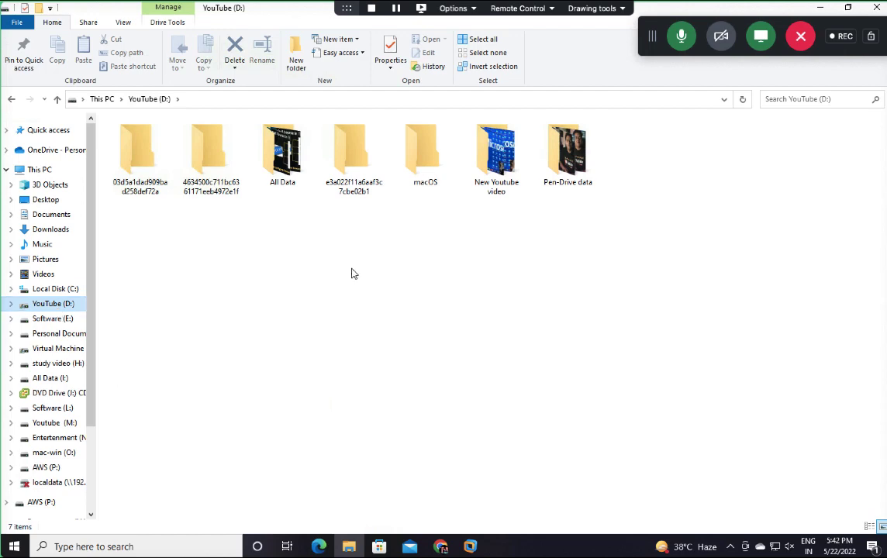
pyautogui.click(52, 316)
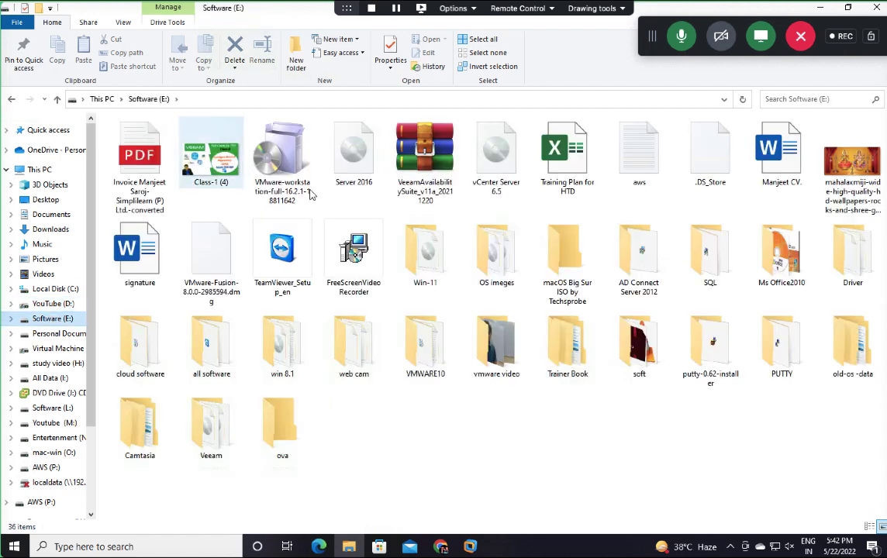
pyautogui.hotkey('alt', 'Tab')
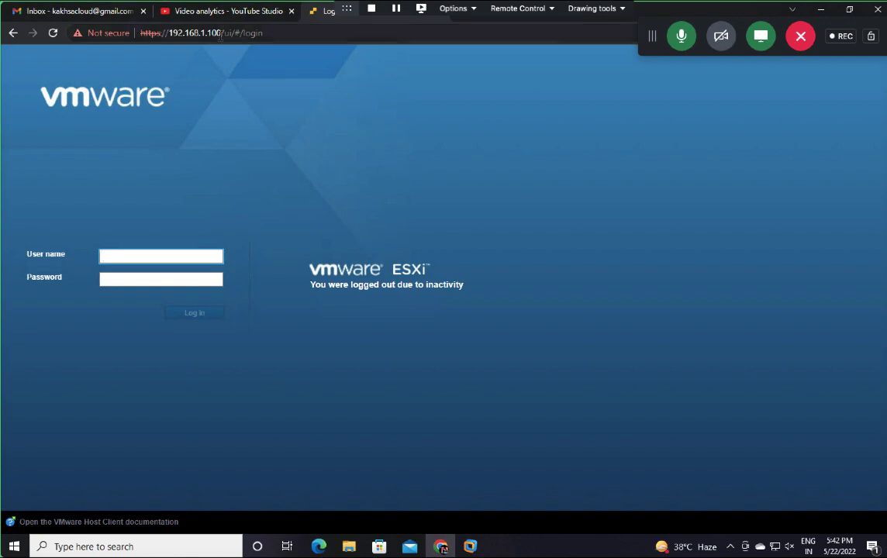
# Step: Search Google for 'download vcenter 6.5 server applienace'
pyautogui.click(219, 34)
pyautogui.write('download c')
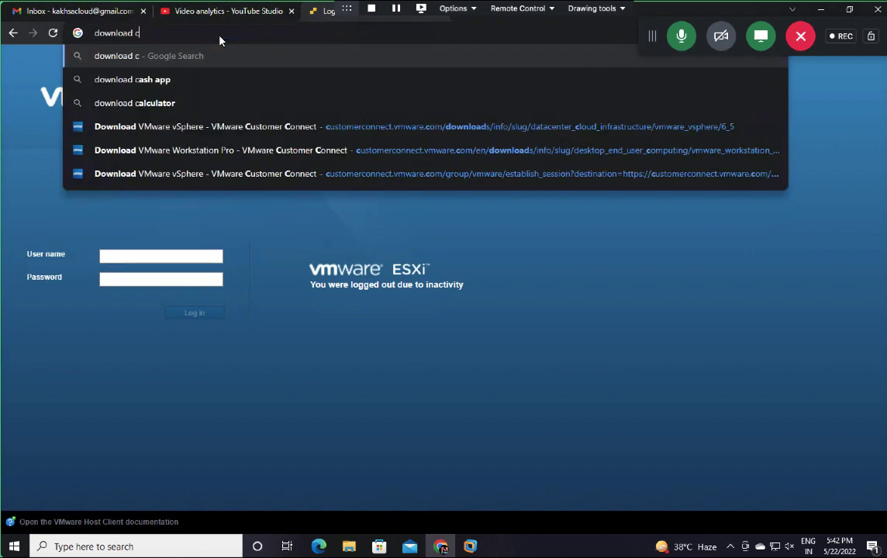
pyautogui.press('BackSpace')
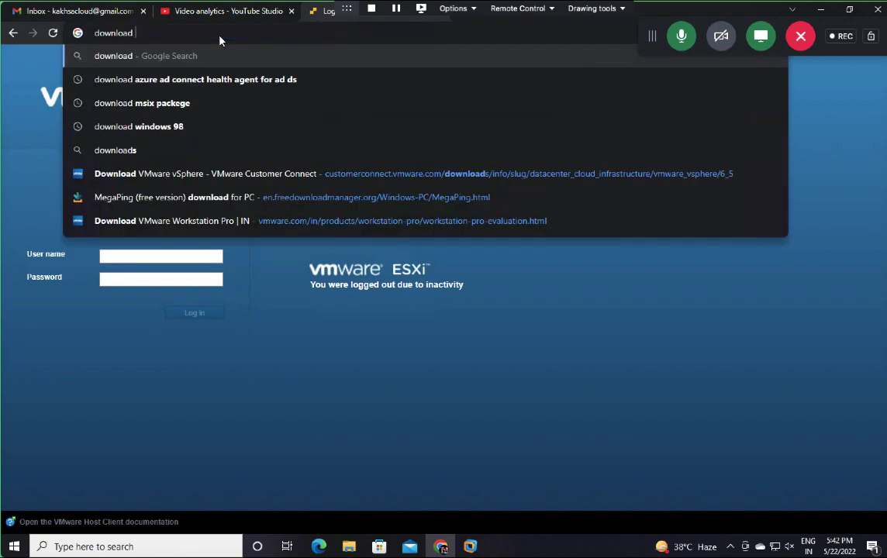
pyautogui.write('vcenter s')
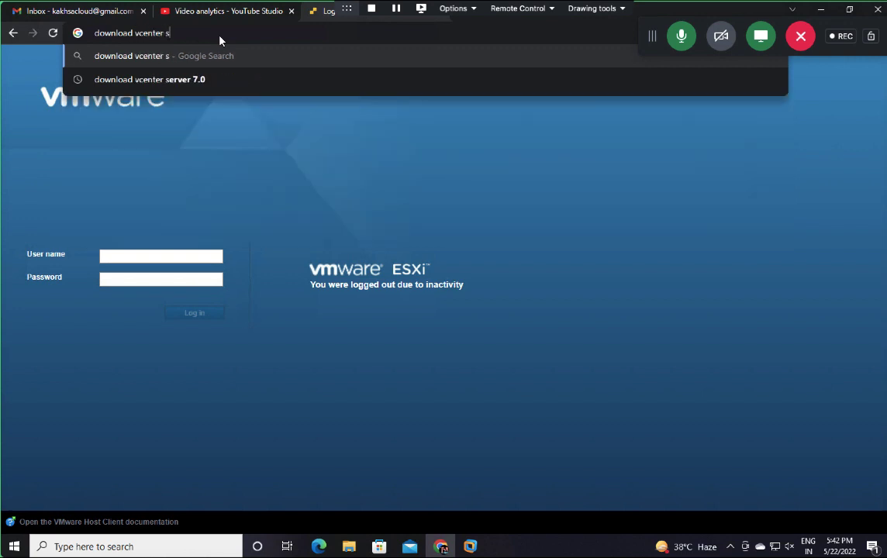
pyautogui.write('erver a')
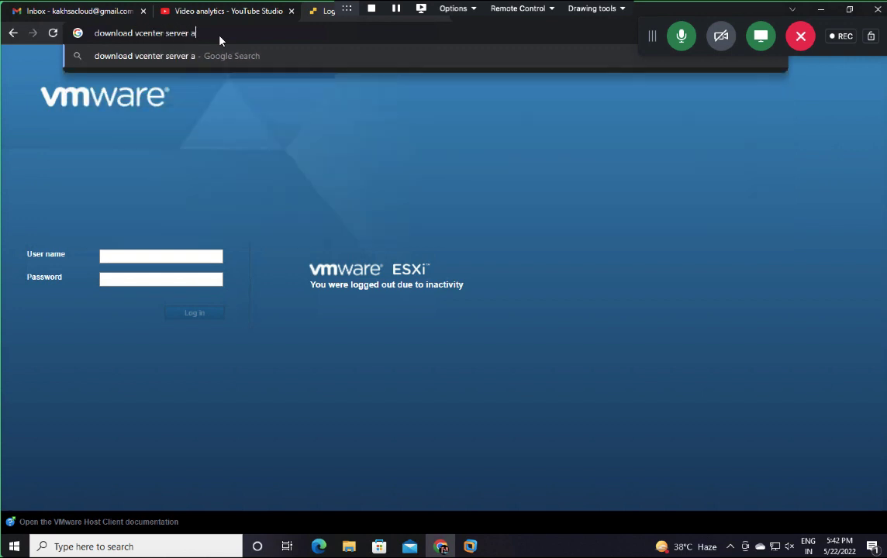
pyautogui.click(163, 33)
pyautogui.write('6.5 server a')
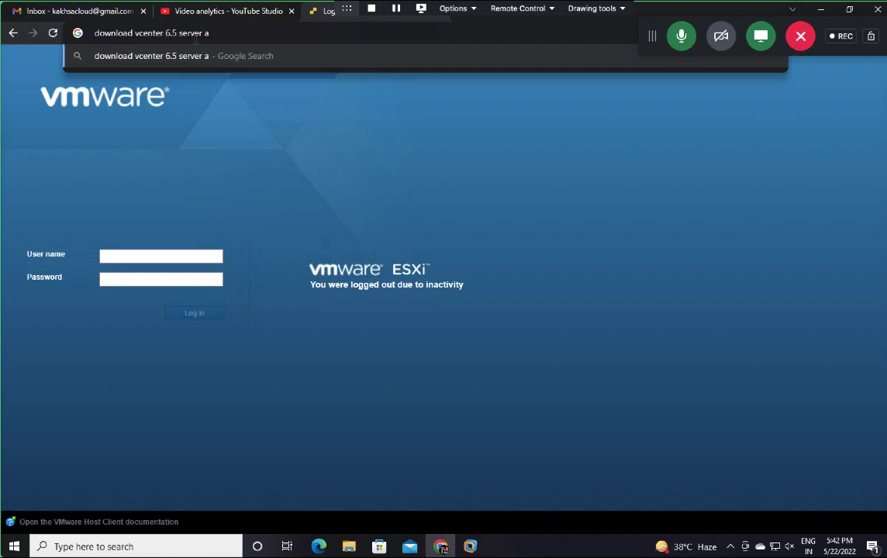
pyautogui.write('pplienace')
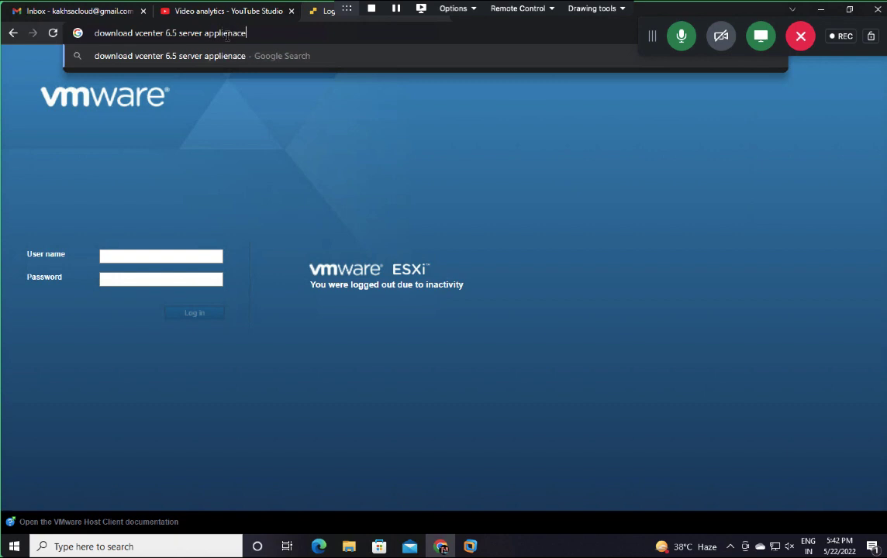
pyautogui.press('Return')
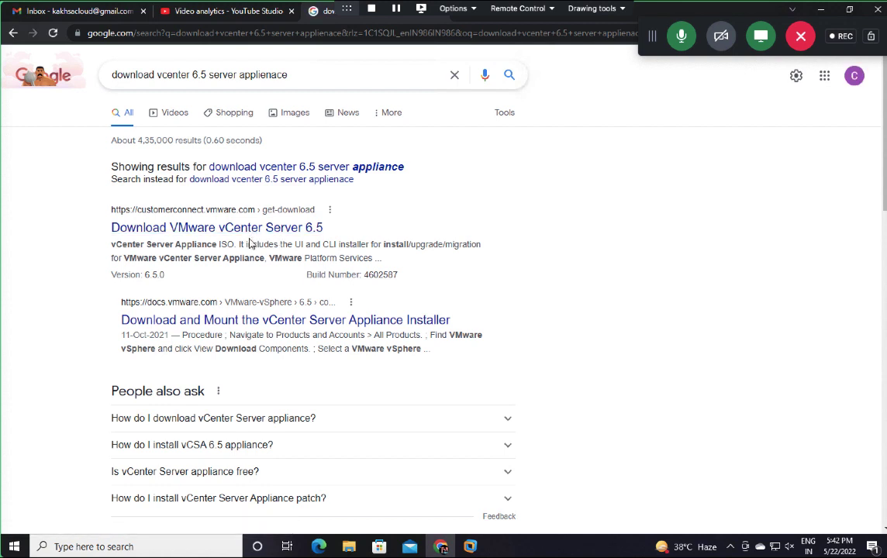
# Step: Open the Download and Mount docs result in a new tab and switch to it
pyautogui.rightClick(283, 316)
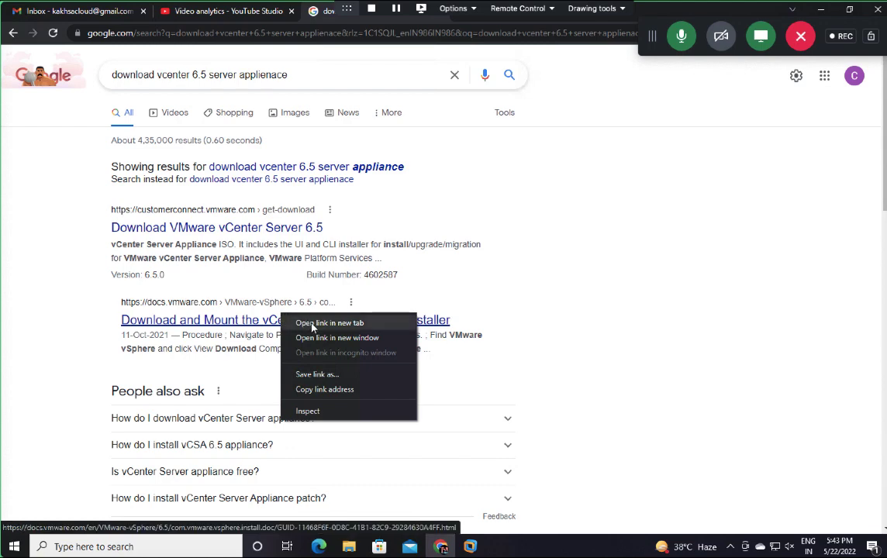
pyautogui.click(310, 322)
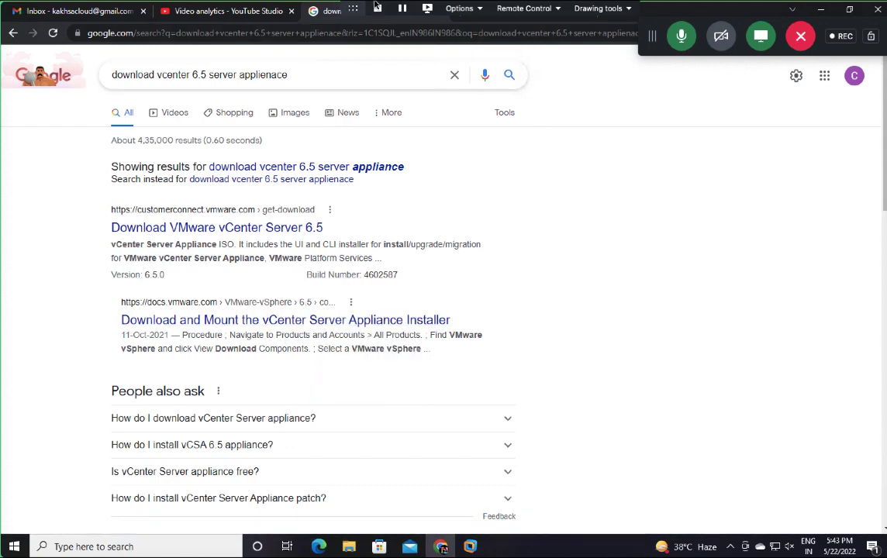
pyautogui.moveTo(345, 13); pyautogui.dragTo(579, 13)
pyautogui.click(489, 13)
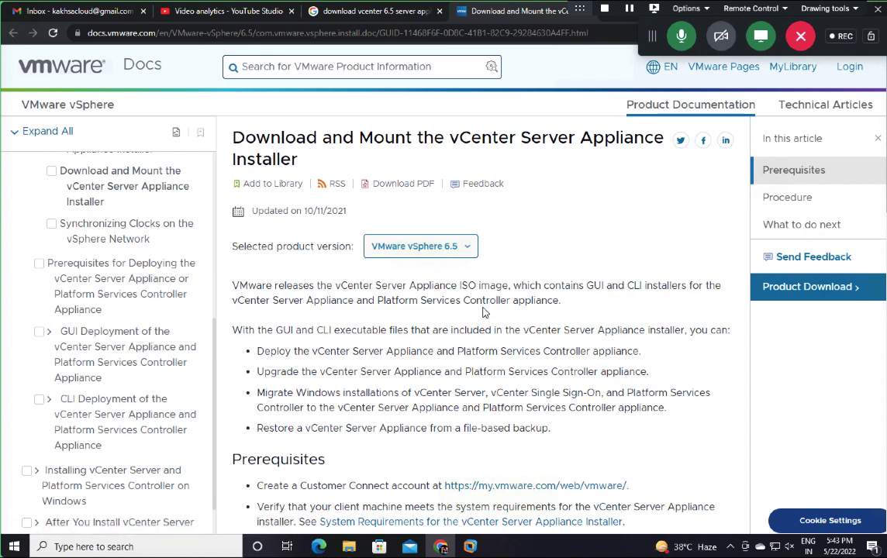
# Step: Open the appliance installer System Requirements article, then return to the meeting's participant view
pyautogui.scroll(-4, 451, 381)
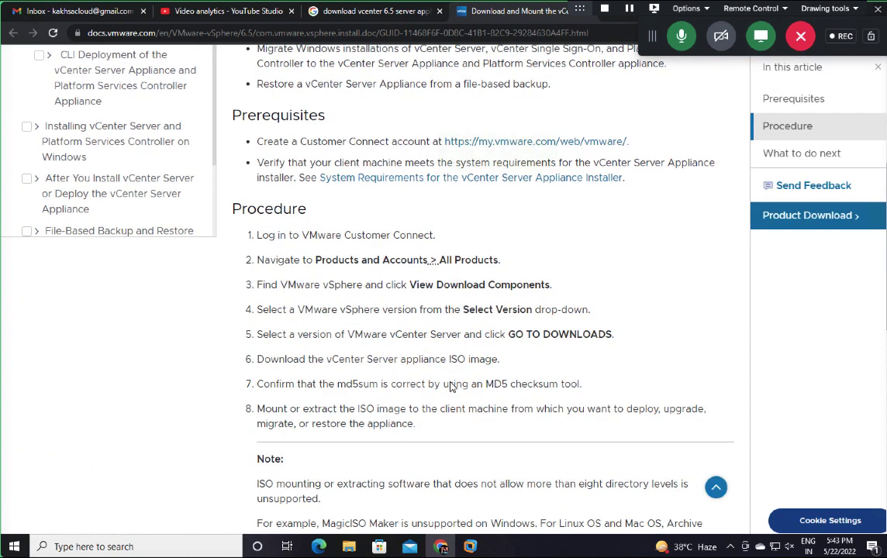
pyautogui.click(452, 184)
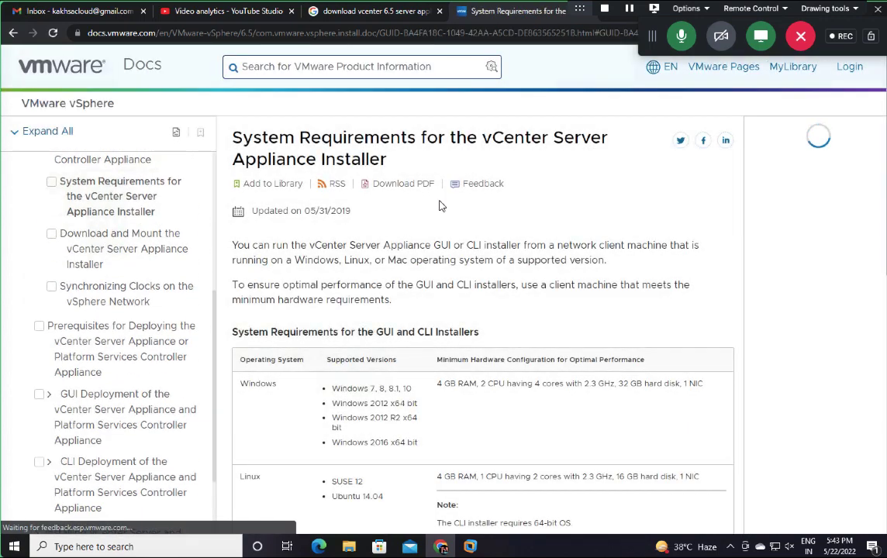
pyautogui.click(759, 46)
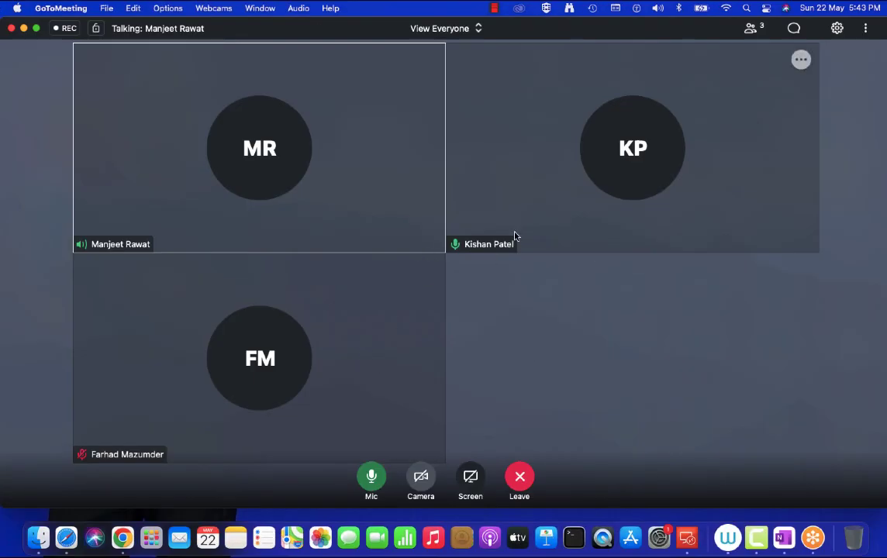
# Step: Make another attendee the presenter, confirm with OK, and show the meeting full screen
pyautogui.rightClick(514, 236)
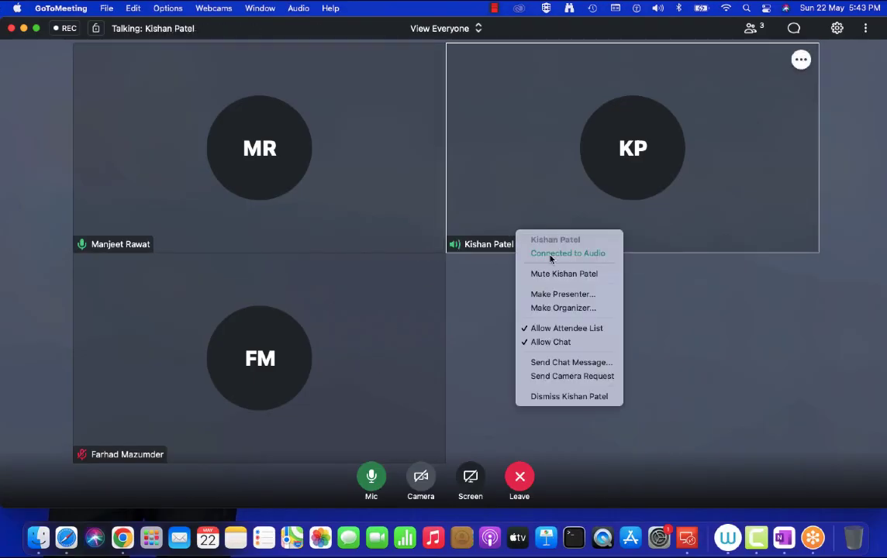
pyautogui.click(535, 293)
pyautogui.click(481, 324)
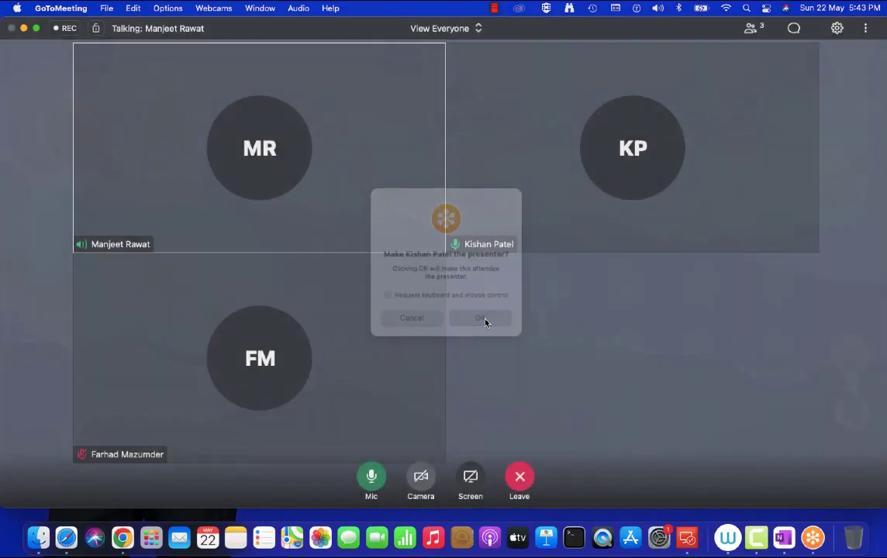
pyautogui.click(35, 28)
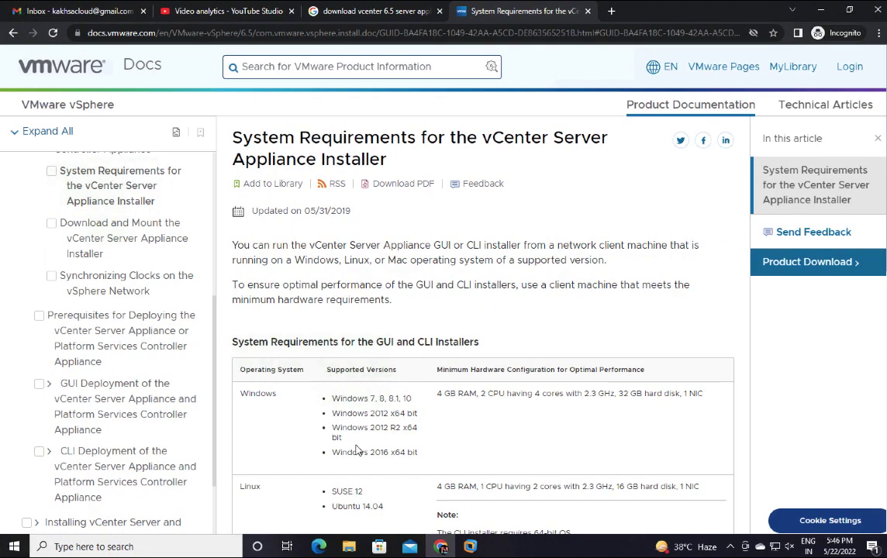
# Step: Reload the System Requirements article, return to its top, and open vSphere Product Download
pyautogui.scroll(-4, 357, 450)
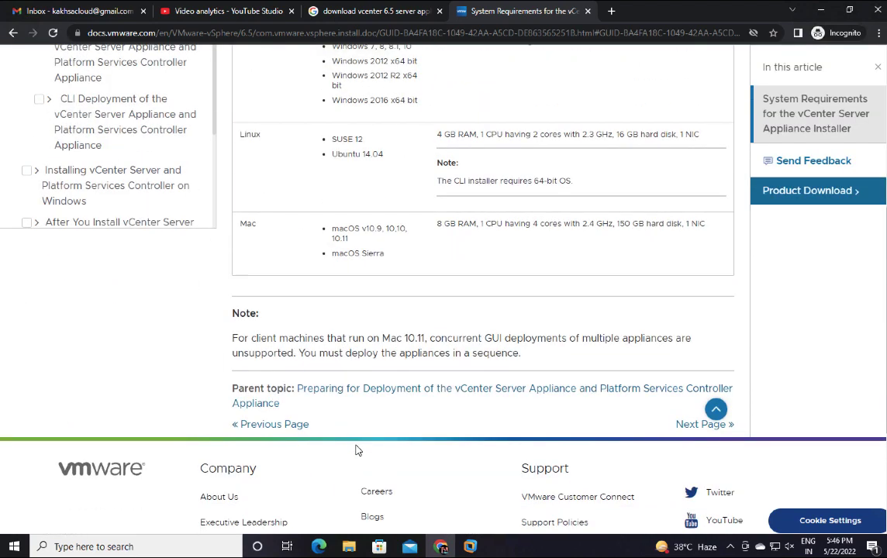
pyautogui.scroll(2, 356, 449)
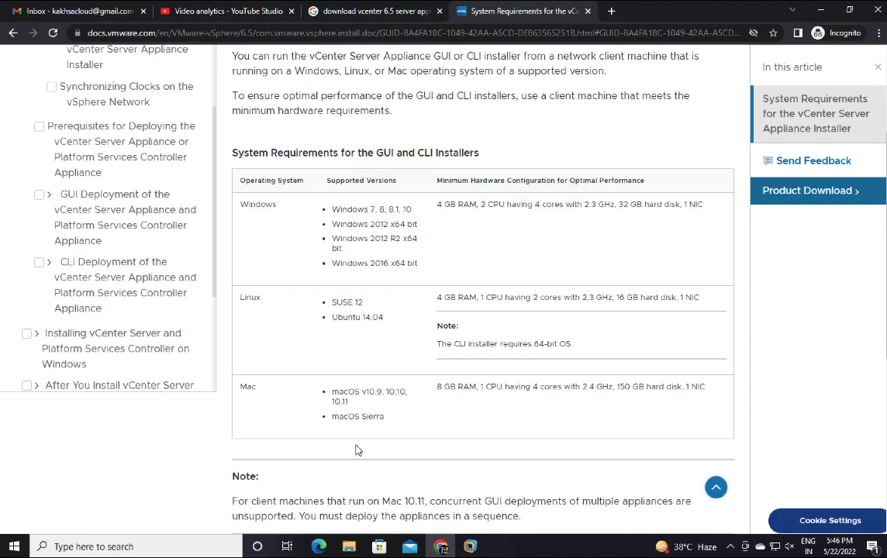
pyautogui.scroll(1, 357, 449)
pyautogui.scroll(-1, 357, 450)
pyautogui.scroll(3, 357, 450)
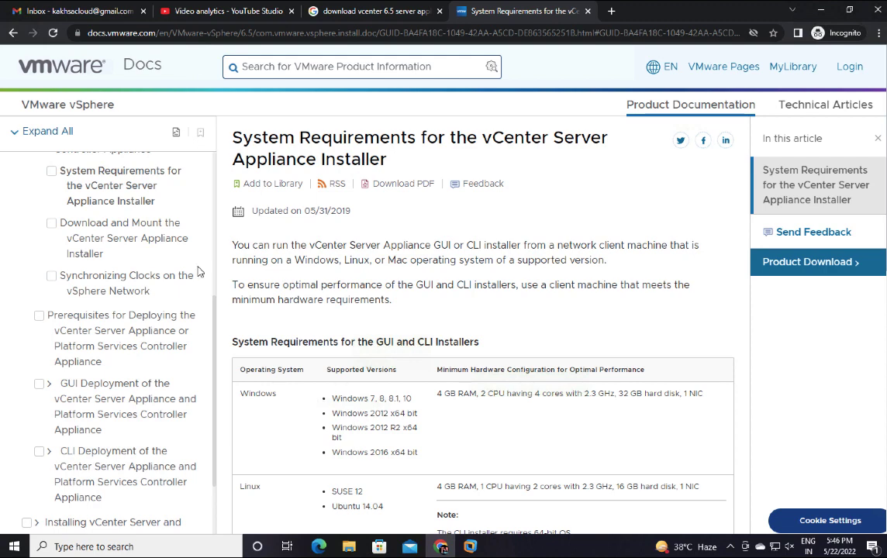
pyautogui.click(109, 184)
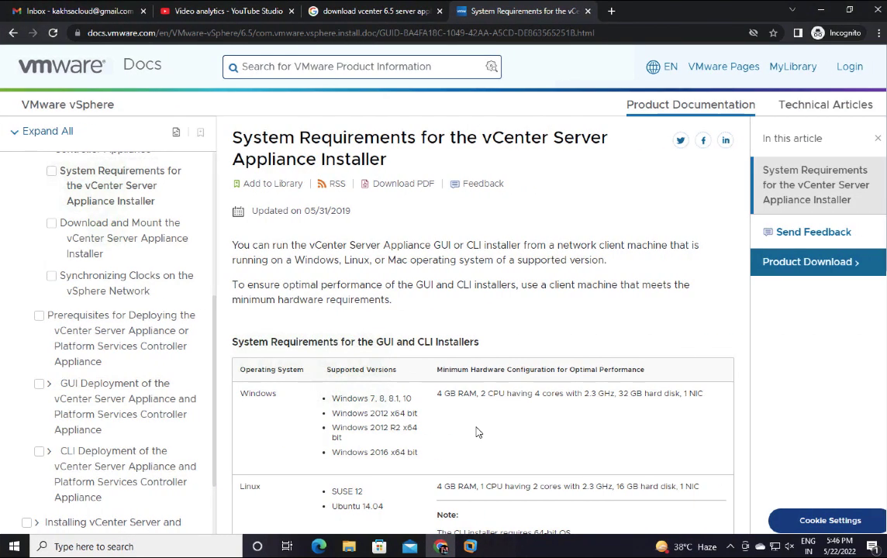
pyautogui.scroll(-15, 477, 432)
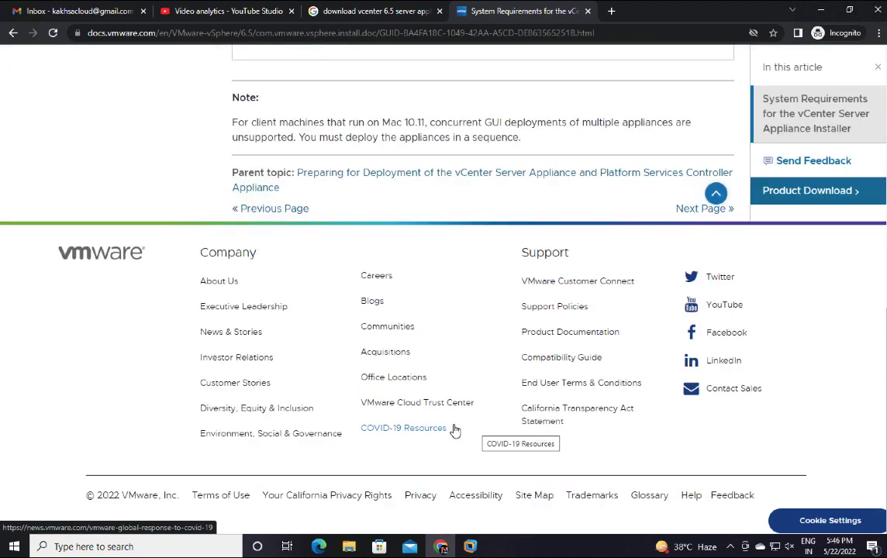
pyautogui.press('Home')
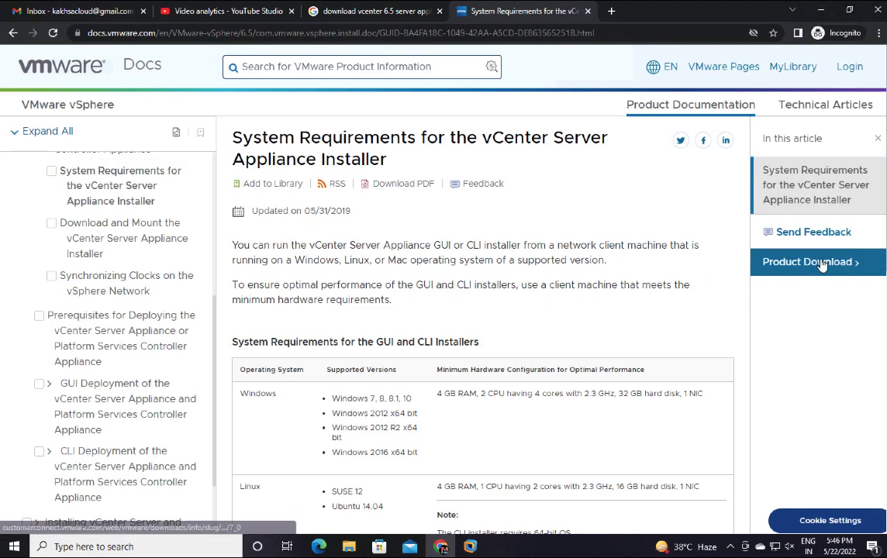
pyautogui.click(823, 264)
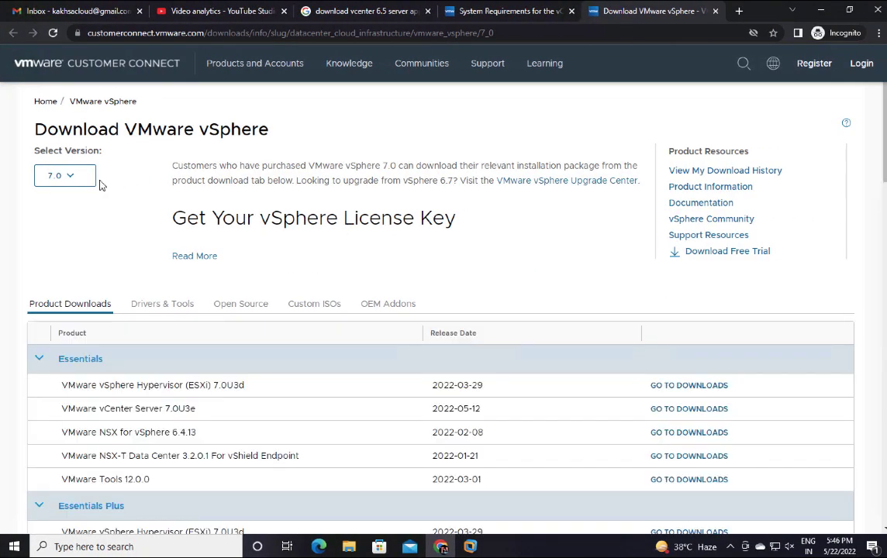
# Step: Change the Select Version dropdown from 7.0 to 6.5
pyautogui.click(74, 176)
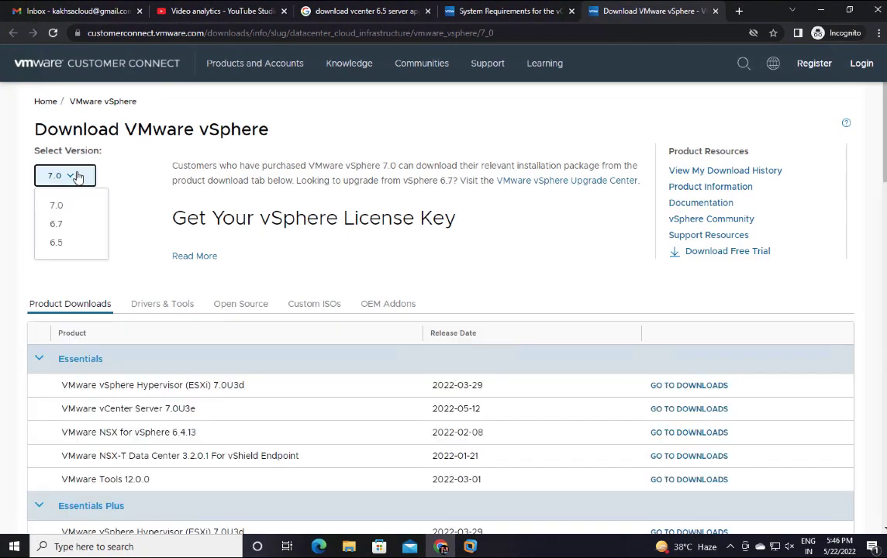
pyautogui.click(59, 243)
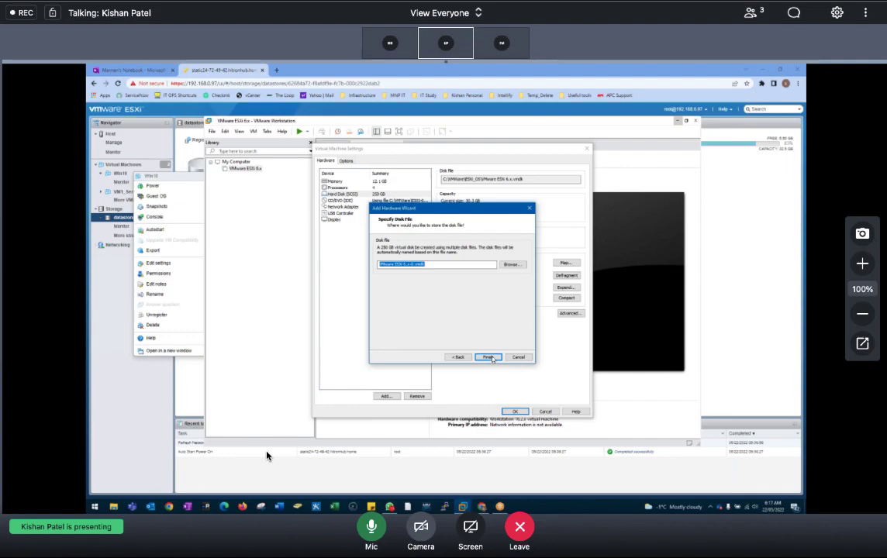
# Step: Swipe to the desktop and back to the meeting, then close the full-screen GoTo browser window
pyautogui.hotkey('ctrl', 'Left')
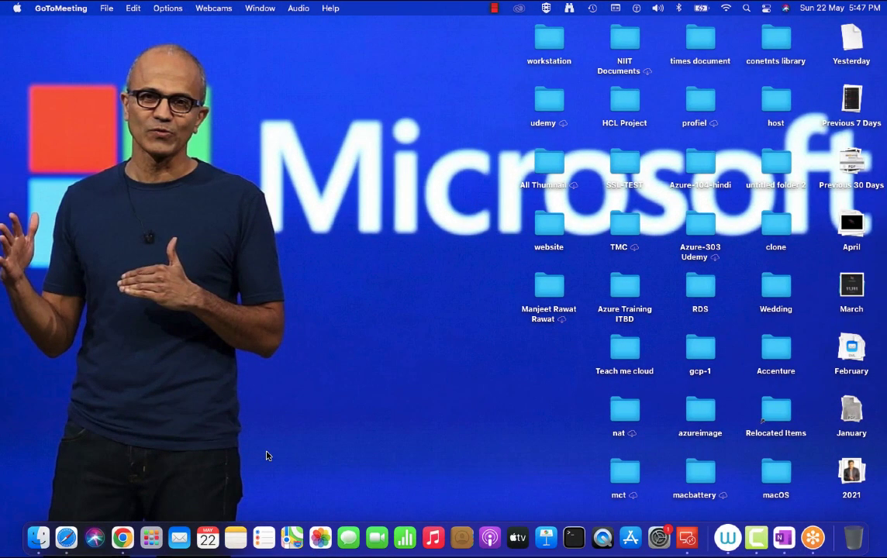
pyautogui.hotkey('ctrl', 'Right')
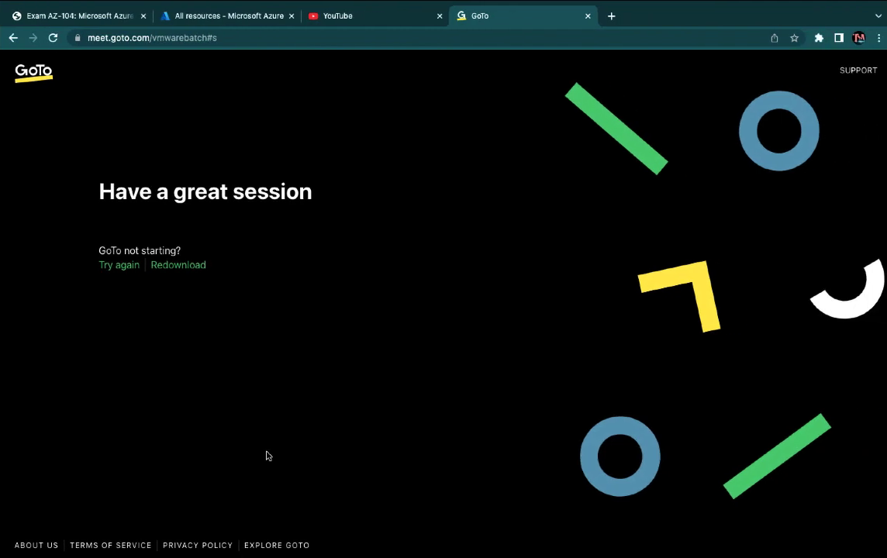
pyautogui.moveTo(28, 6)
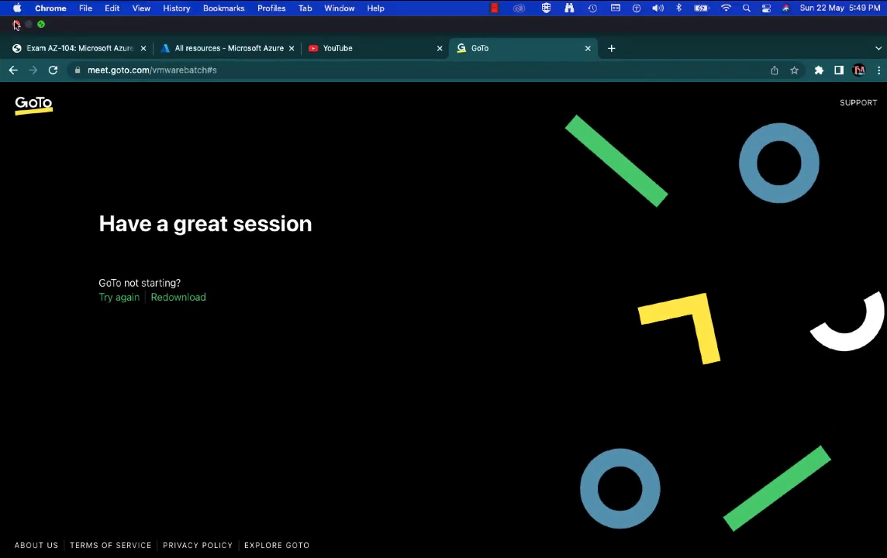
pyautogui.click(15, 24)
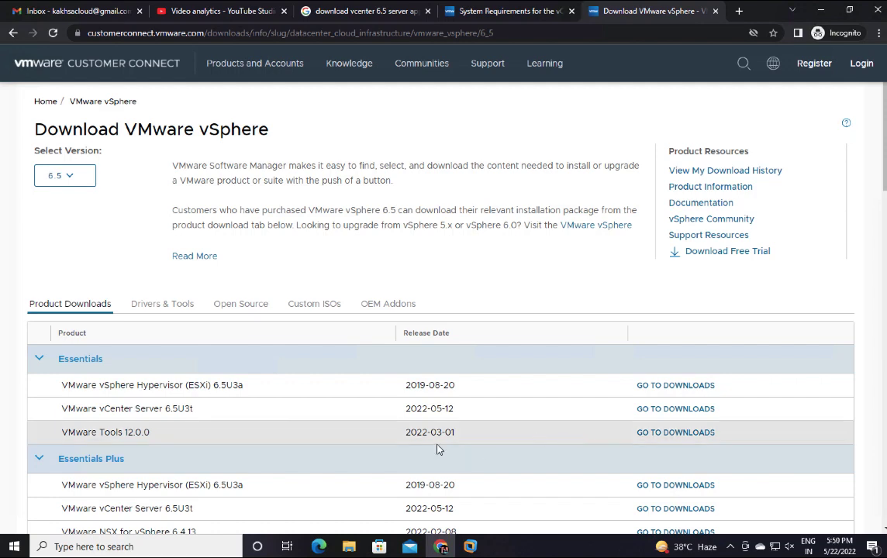
# Step: Review the vSphere 6.5 downloads such as vCenter Server 6.5U3t, then open the header search field
pyautogui.scroll(-7, 437, 450)
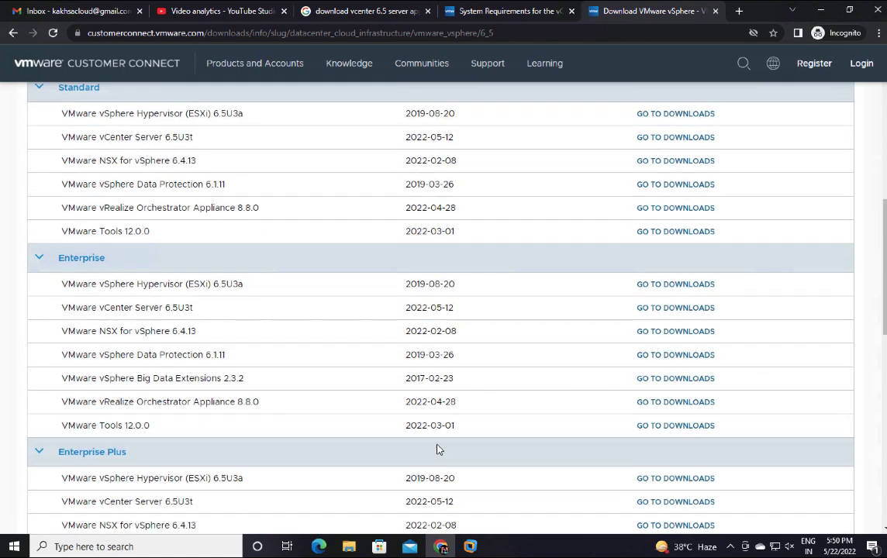
pyautogui.scroll(-6, 437, 450)
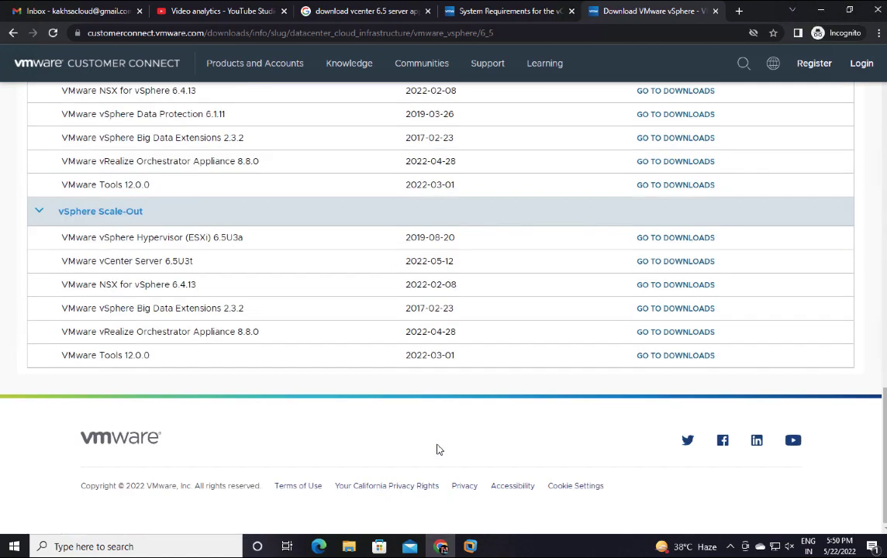
pyautogui.scroll(15, 436, 450)
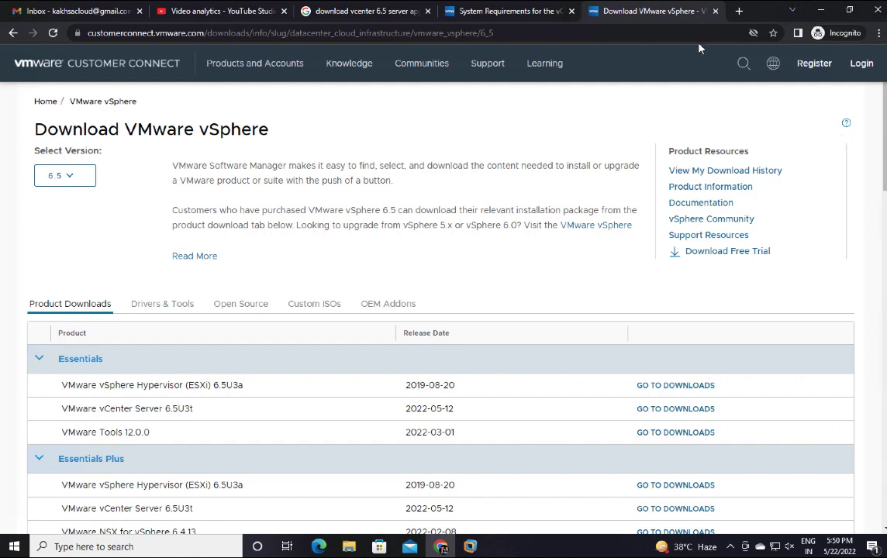
pyautogui.click(738, 65)
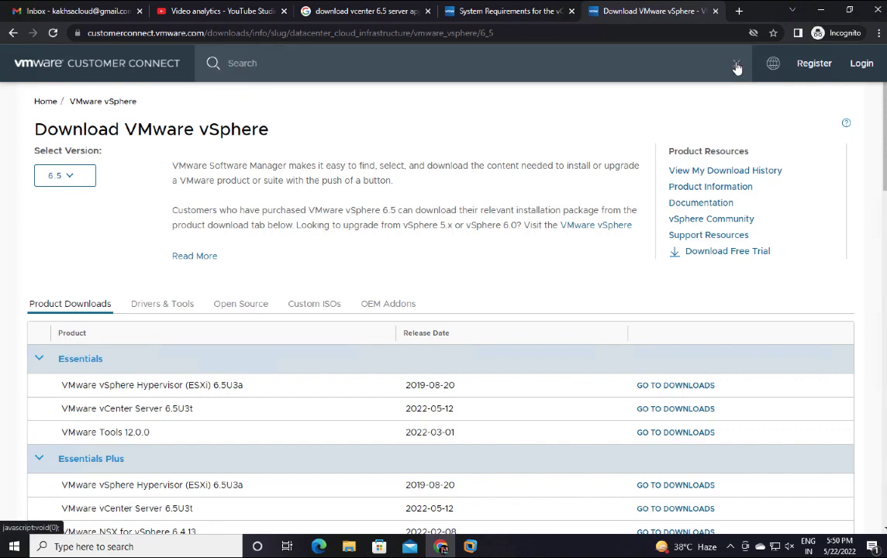
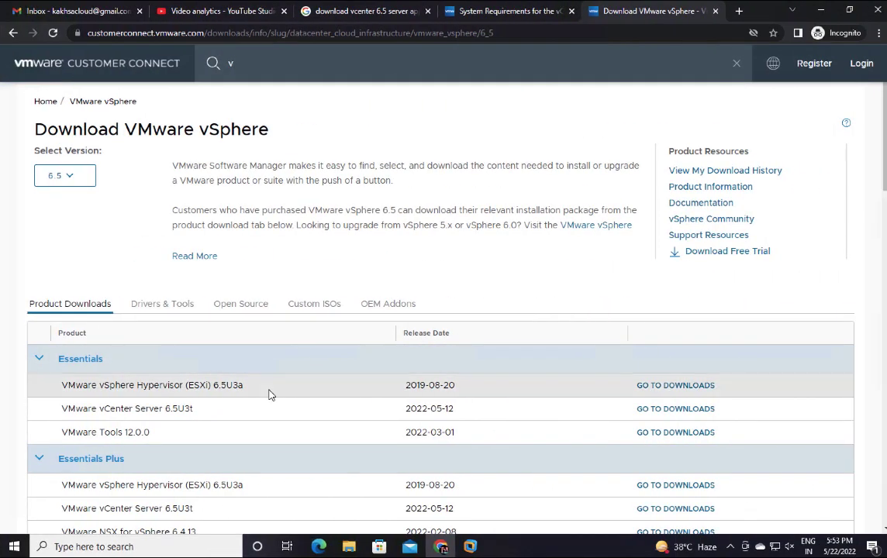
# Step: Enter 'center server appl' in the Customer Connect search box on the vSphere 6.5 download page
pyautogui.scroll(-2, 270, 394)
pyautogui.scroll(2, 270, 394)
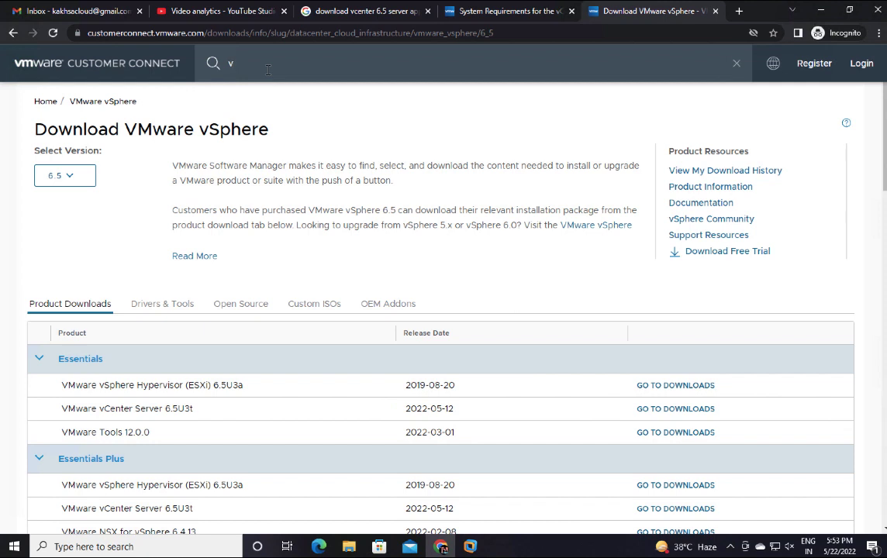
pyautogui.write('center server')
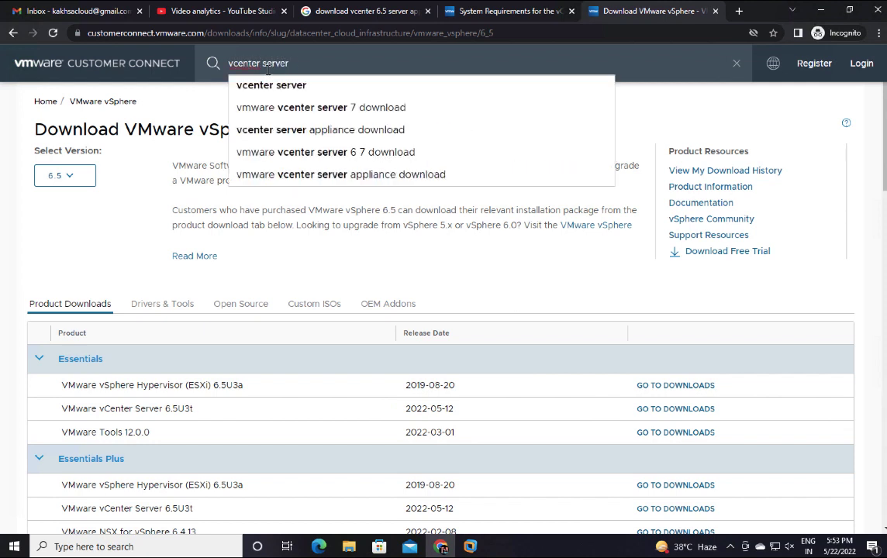
pyautogui.write(' appl')
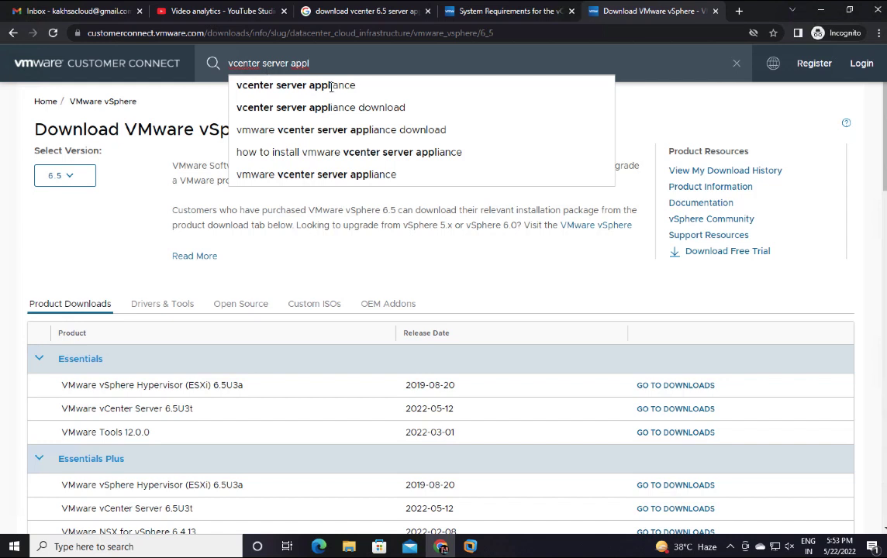
# Step: Run the vCenter Server Appliance search, then continue the Windows Server 2012 wizard without a product key
pyautogui.click(388, 154)
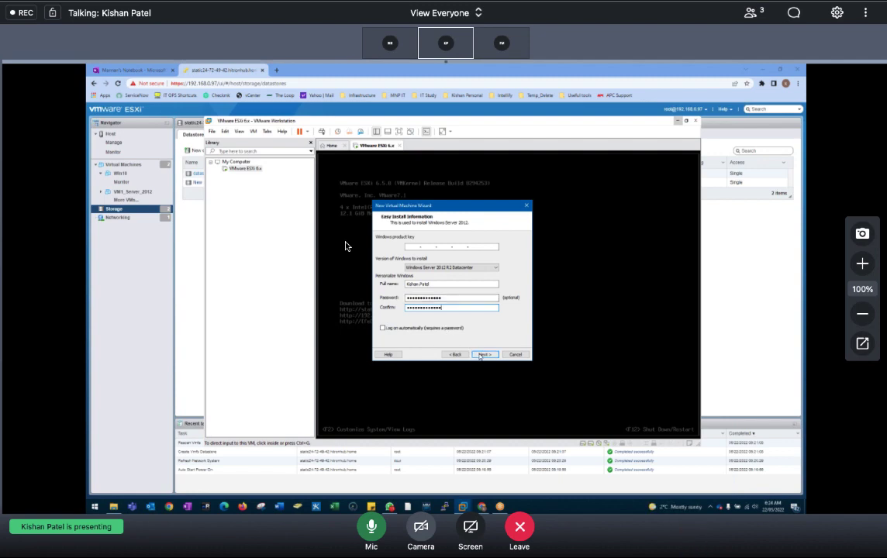
pyautogui.click(482, 355)
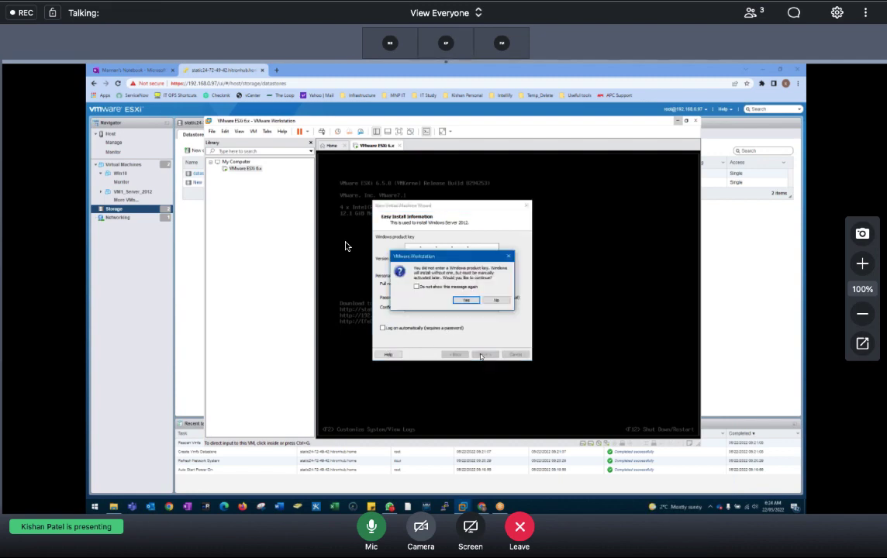
pyautogui.click(475, 300)
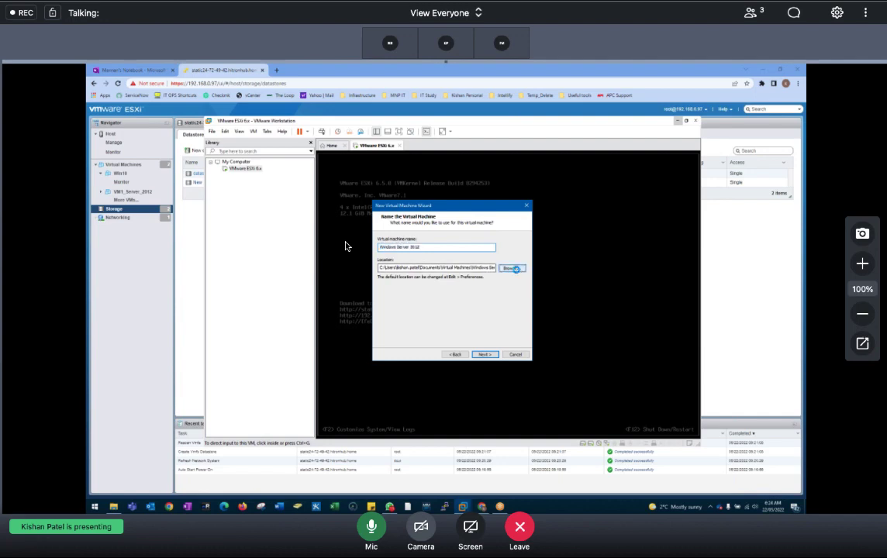
# Step: Set the virtual machine's location to C:\VMWare\ESXi_OS
pyautogui.click(511, 268)
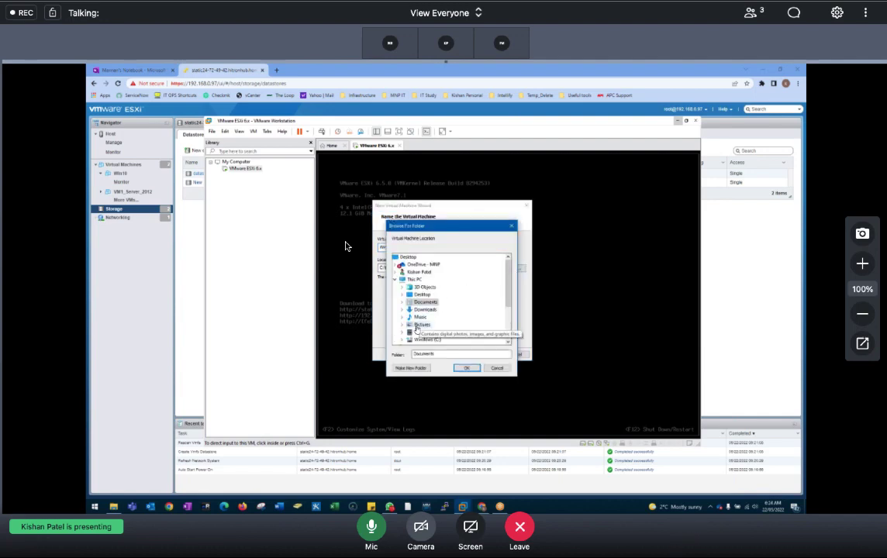
pyautogui.scroll(-2, 402, 297)
pyautogui.click(401, 296)
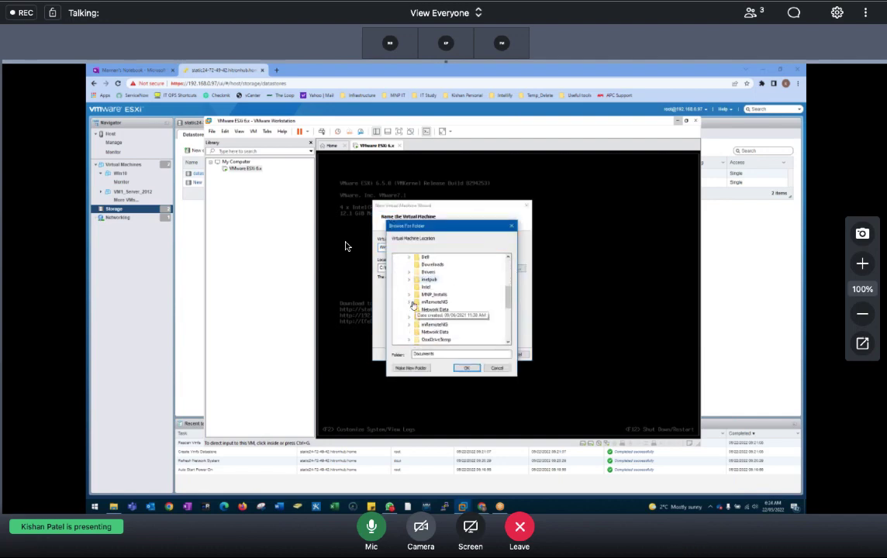
pyautogui.scroll(-5, 434, 310)
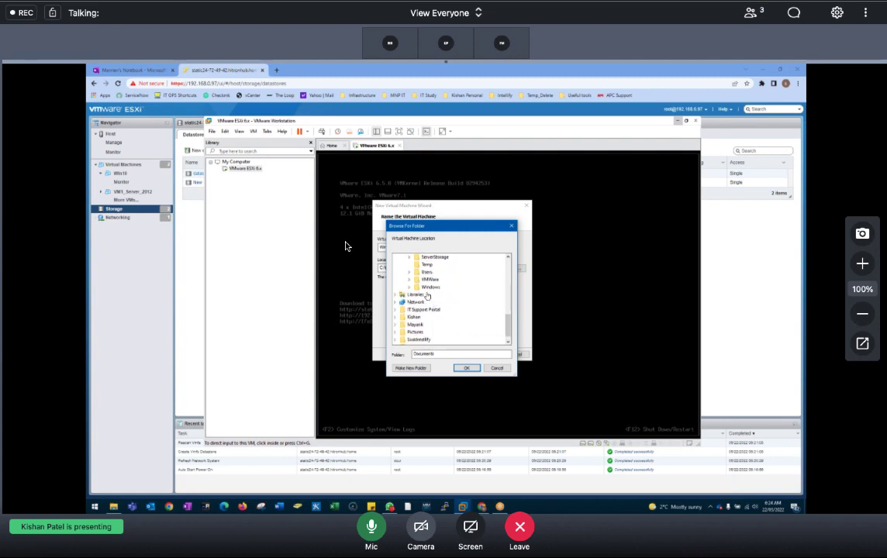
pyautogui.click(409, 280)
pyautogui.click(417, 287)
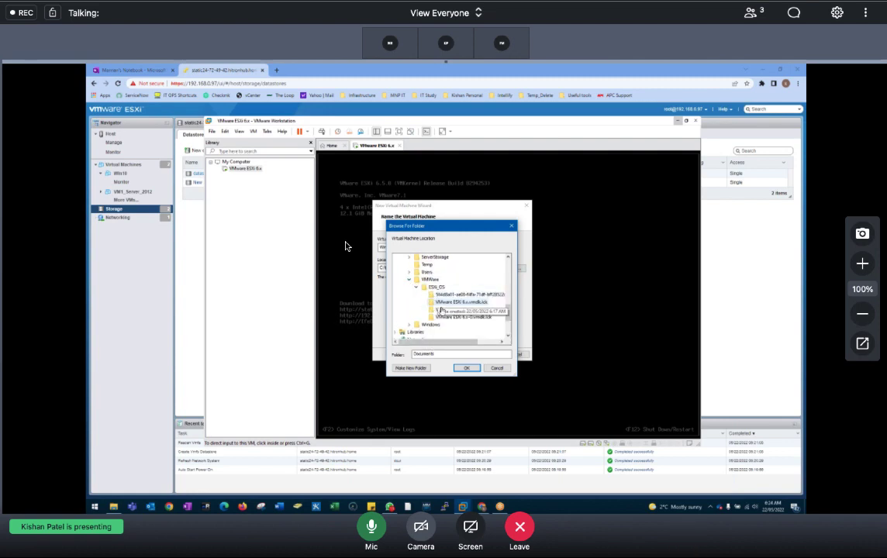
pyautogui.click(435, 287)
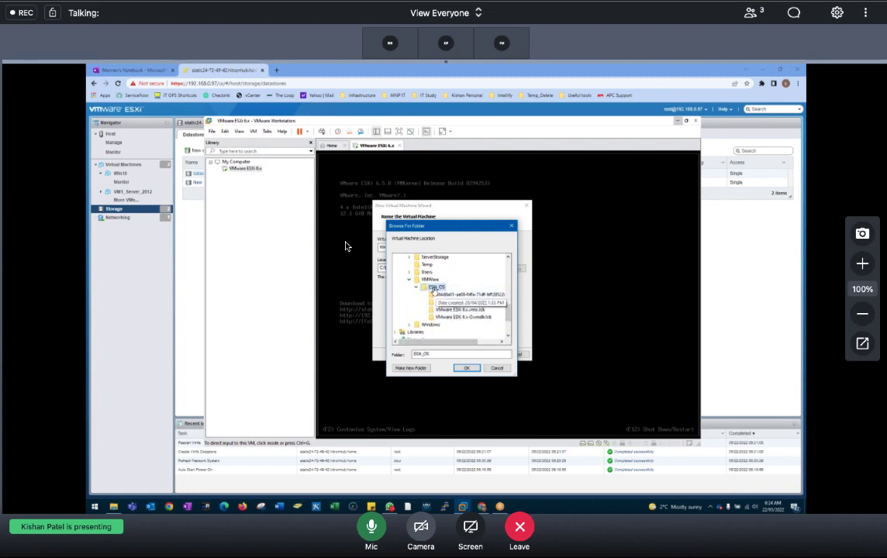
pyautogui.click(466, 367)
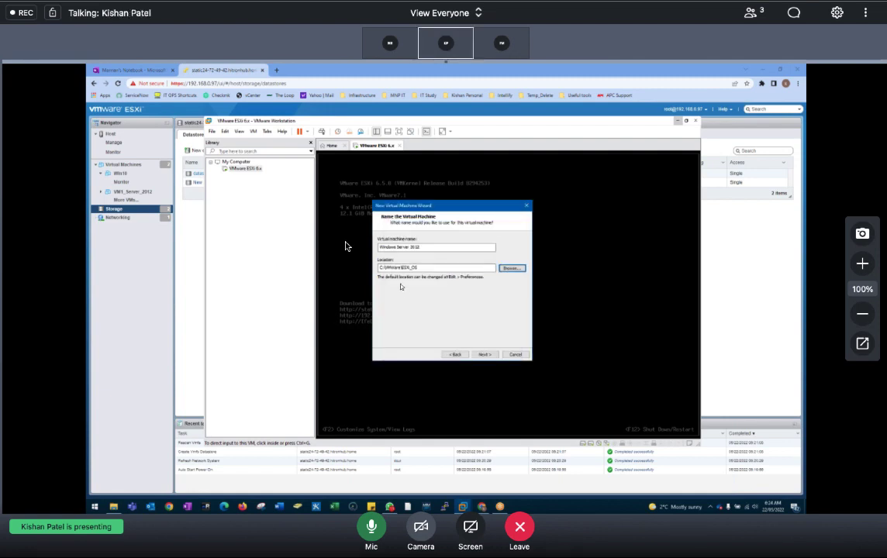
# Step: Advance the wizard and review the warning that the location already holds a virtual machine
pyautogui.click(482, 355)
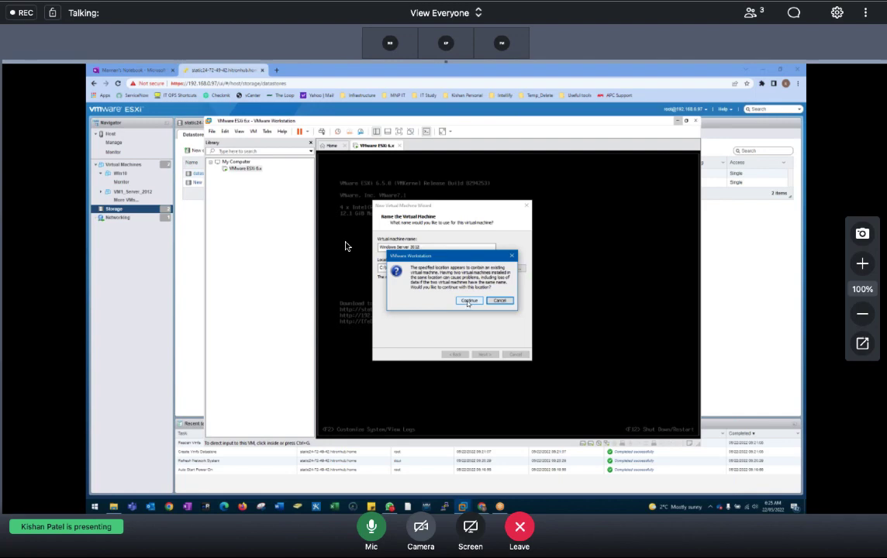
pyautogui.moveTo(419, 267); pyautogui.dragTo(464, 267)
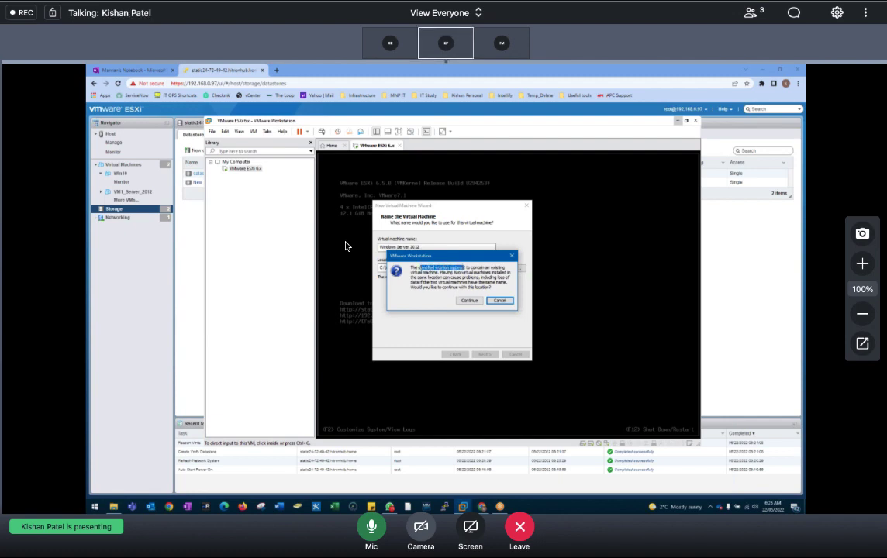
pyautogui.click(345, 246)
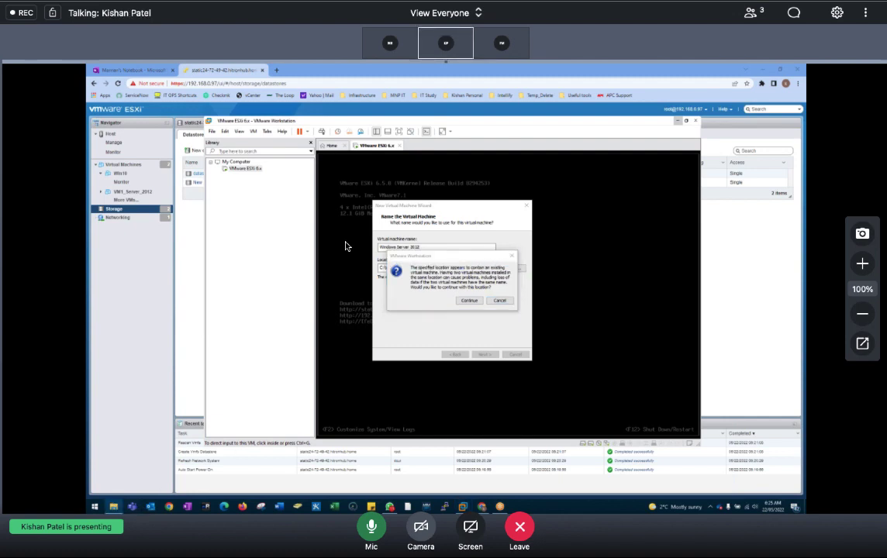
# Step: Browse File Explorer to C:\VMWare\ESXi_OS and maximize the window
pyautogui.hotkey('alt', 'Tab')
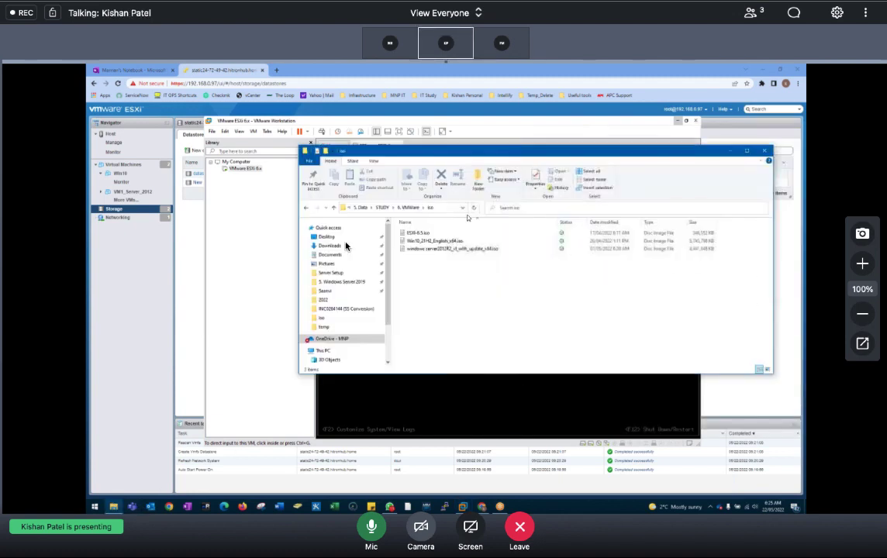
pyautogui.scroll(-2, 333, 354)
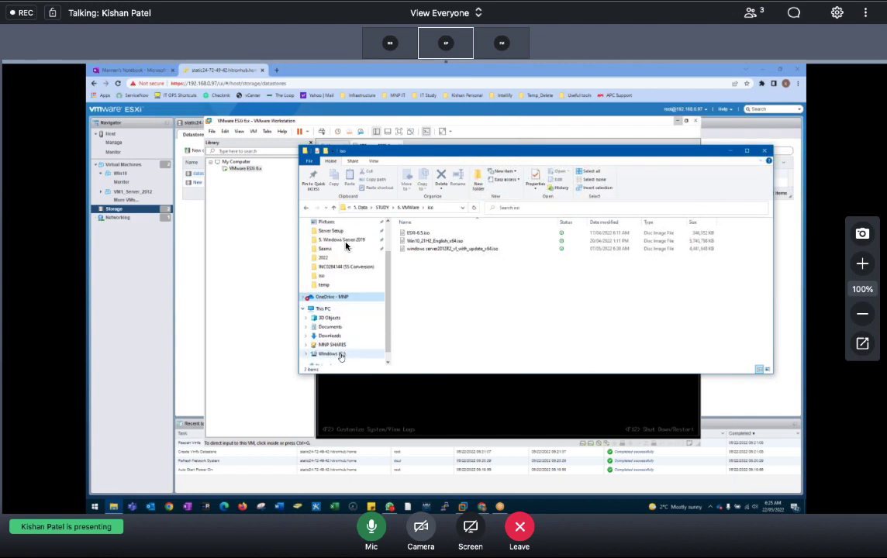
pyautogui.click(332, 354)
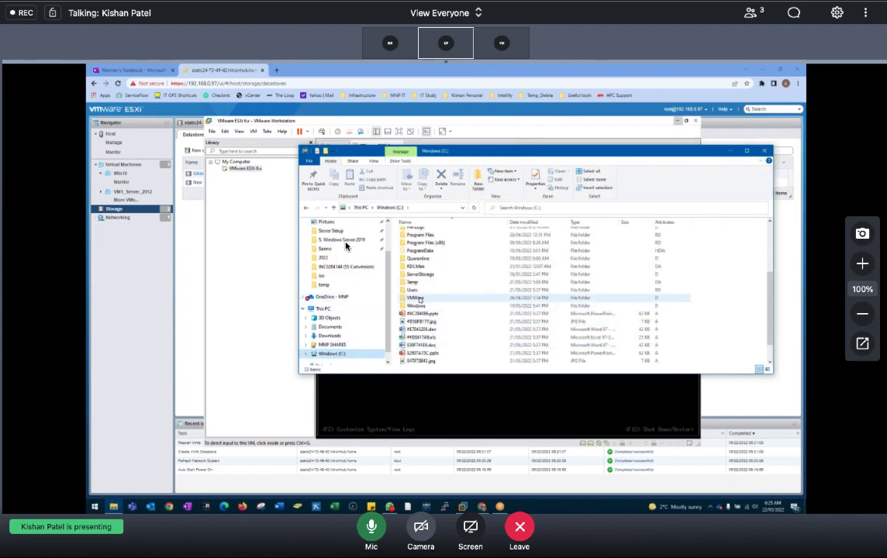
pyautogui.doubleClick(416, 298)
pyautogui.doubleClick(415, 233)
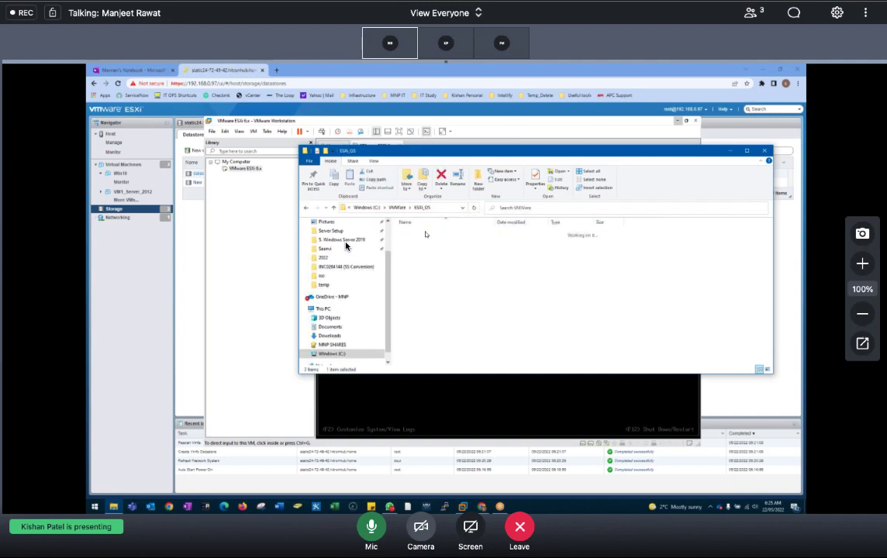
pyautogui.doubleClick(503, 155)
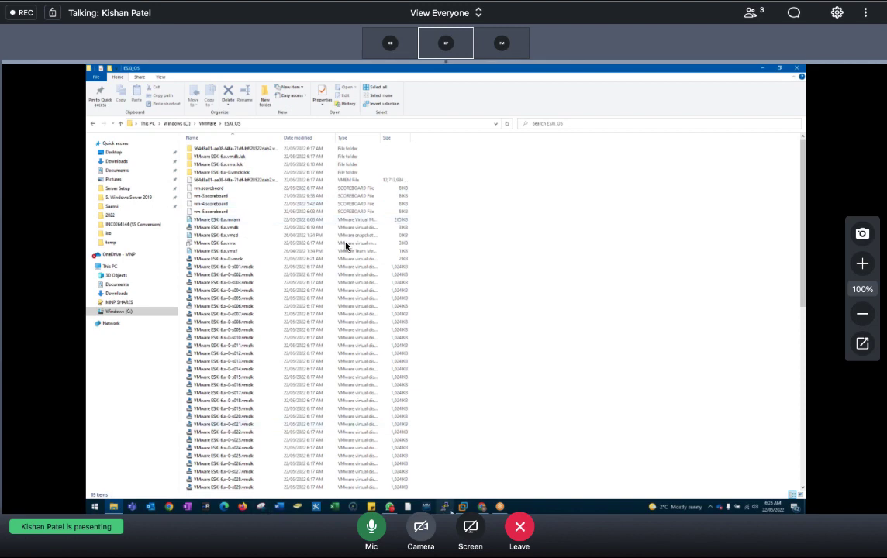
# Step: Delete VM1_Server_2012 in the ESXi Host Client, leaving Win10, and return to File Explorer
pyautogui.click(535, 433)
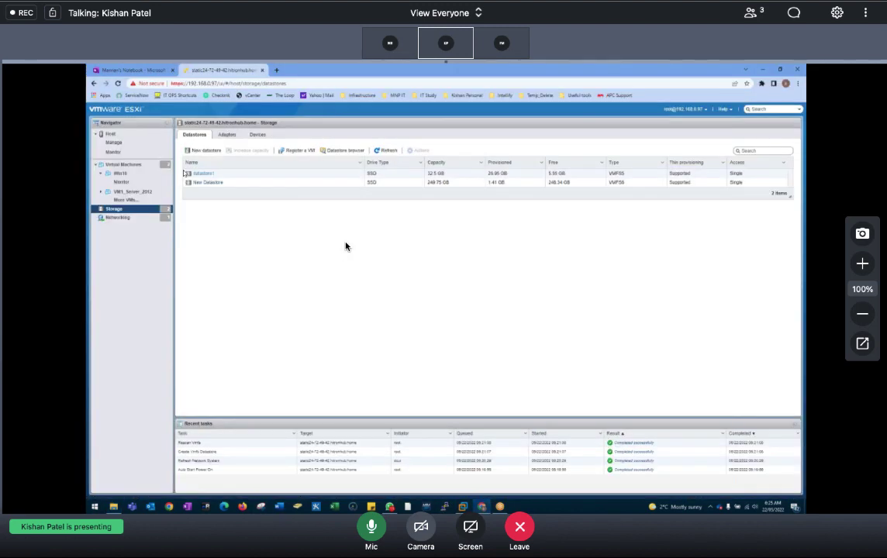
pyautogui.rightClick(134, 193)
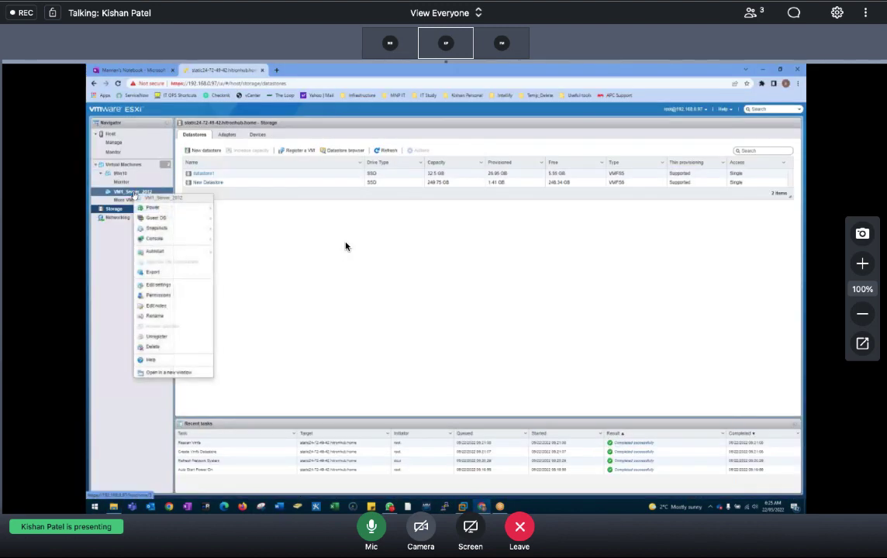
pyautogui.click(153, 346)
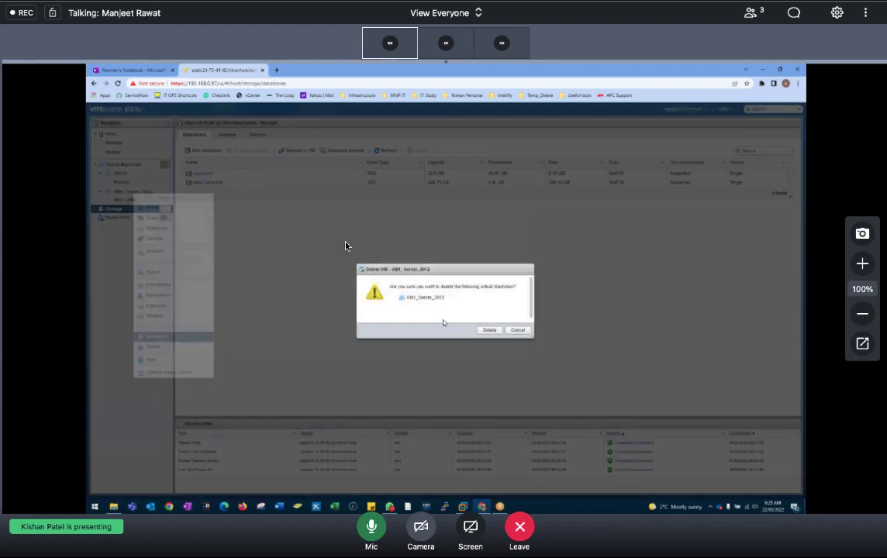
pyautogui.click(489, 331)
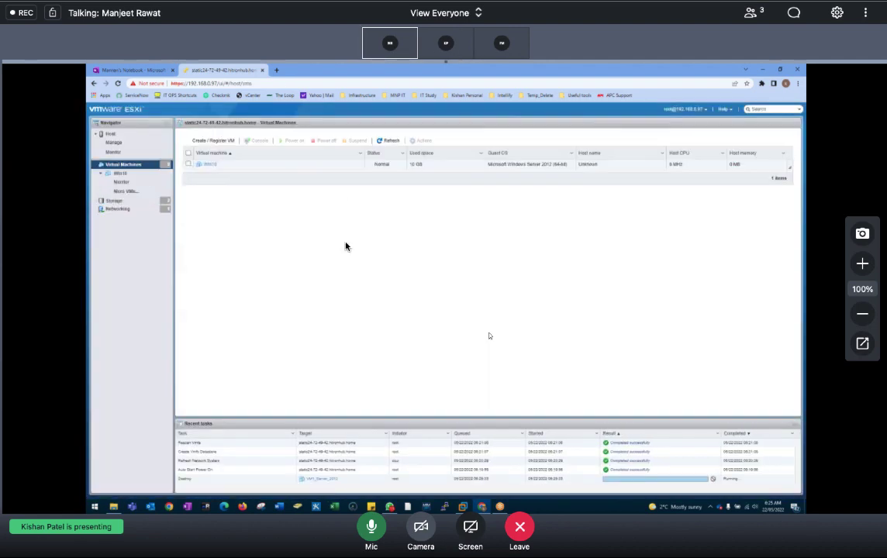
pyautogui.click(121, 174)
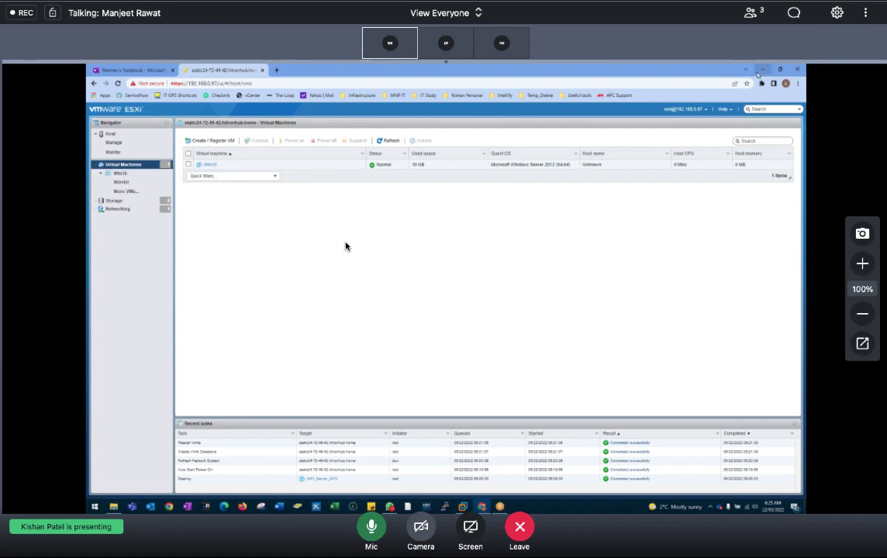
pyautogui.hotkey('alt', 'Tab')
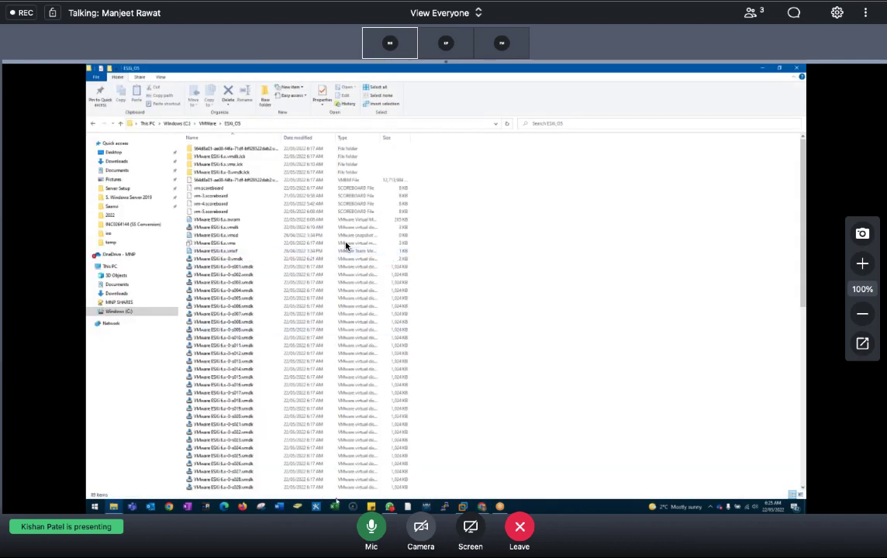
# Step: Select the s005.vmdk disk file and scroll through the ESXi_OS file list
pyautogui.click(270, 299)
pyautogui.scroll(-15, 271, 310)
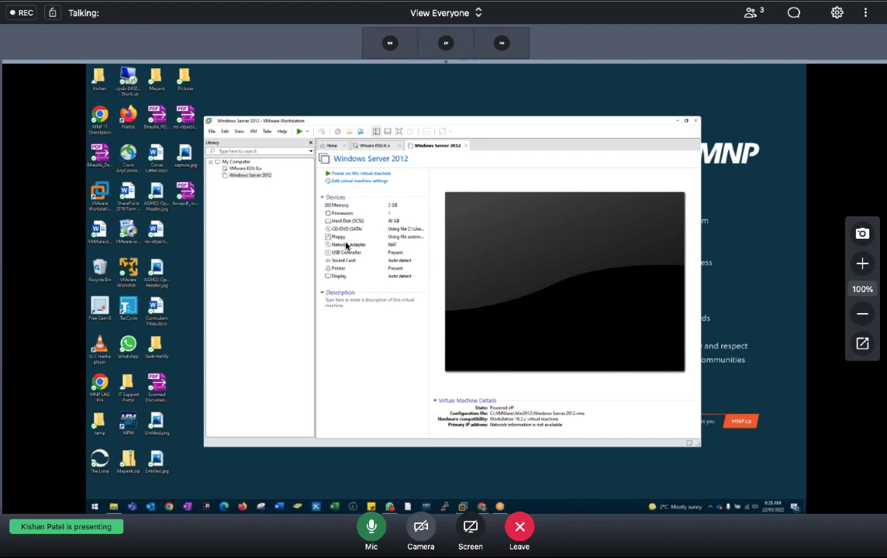
# Step: Share your own screen in GoToMeeting, then switch to Remote Desktop and dismiss the disconnection notice
pyautogui.click(484, 531)
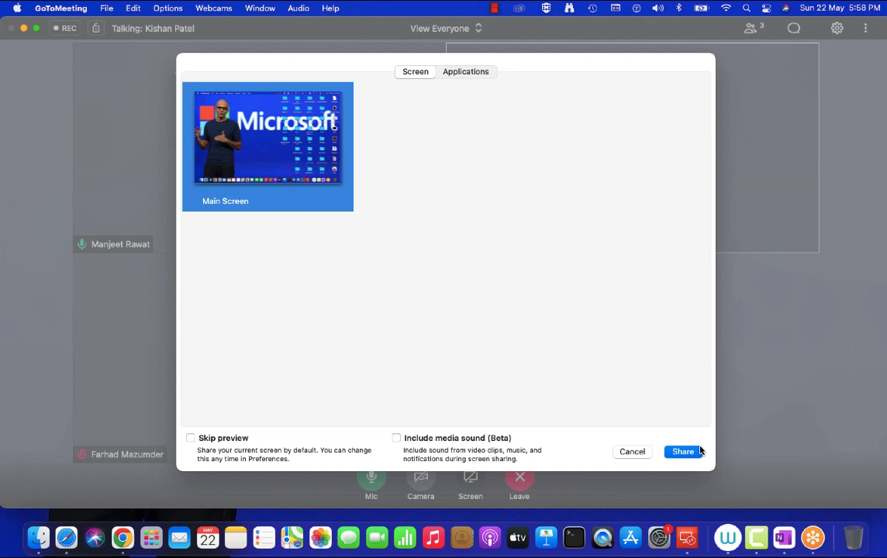
pyautogui.click(683, 451)
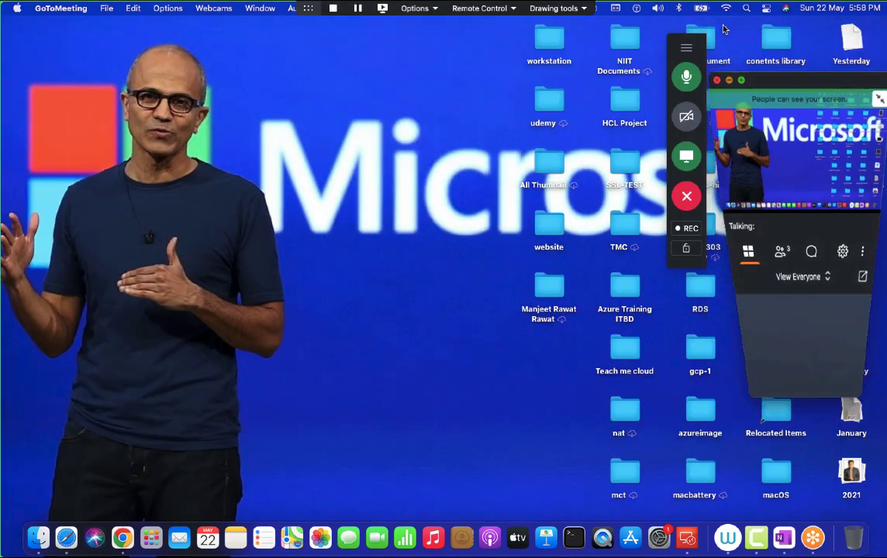
pyautogui.click(687, 537)
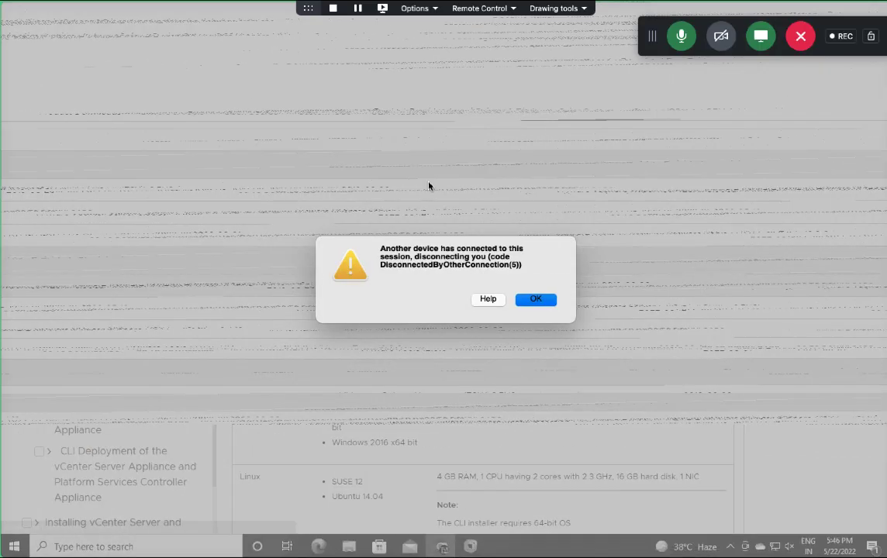
pyautogui.press('Return')
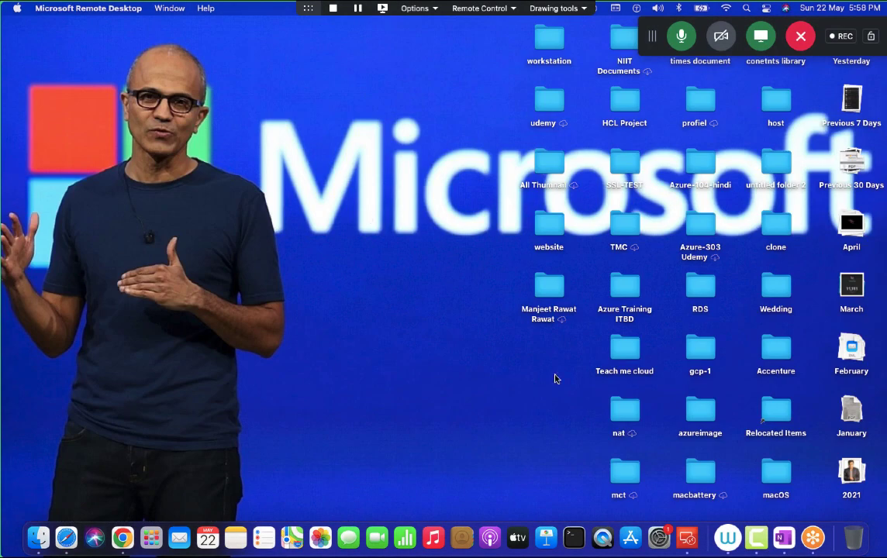
# Step: Make the remote session full screen, close Workstation and power off the running ESXI-7 VM
pyautogui.click(687, 538)
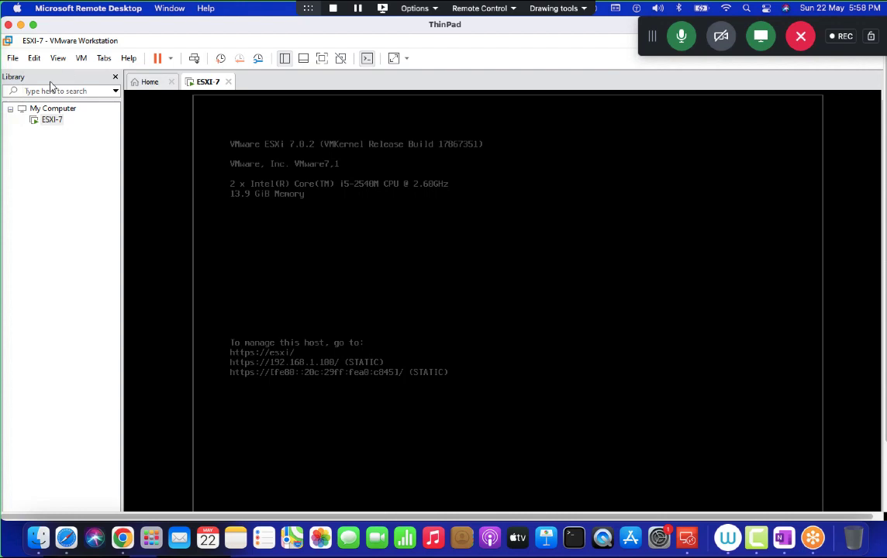
pyautogui.click(32, 24)
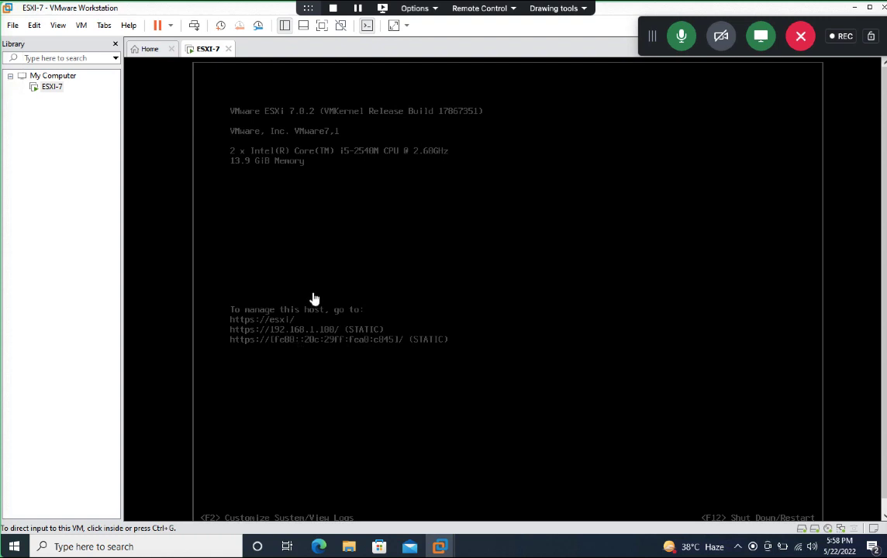
pyautogui.click(883, 8)
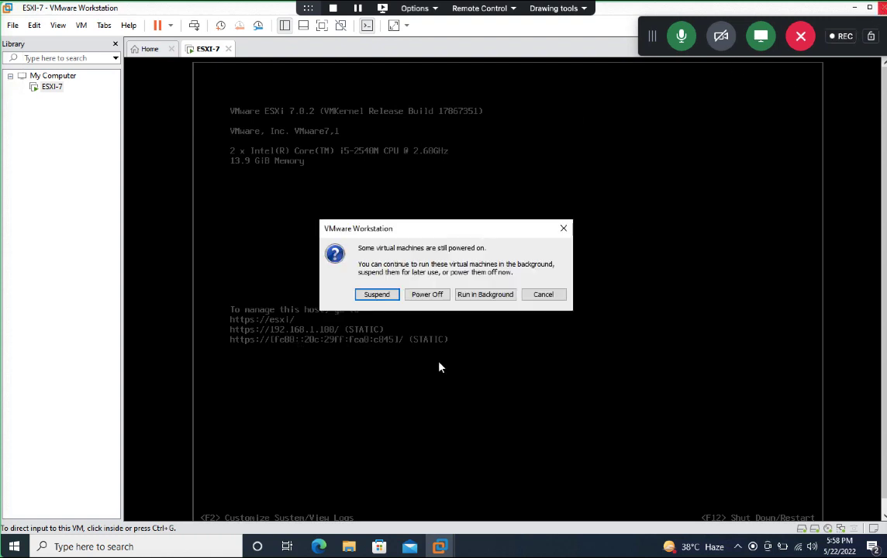
pyautogui.click(564, 229)
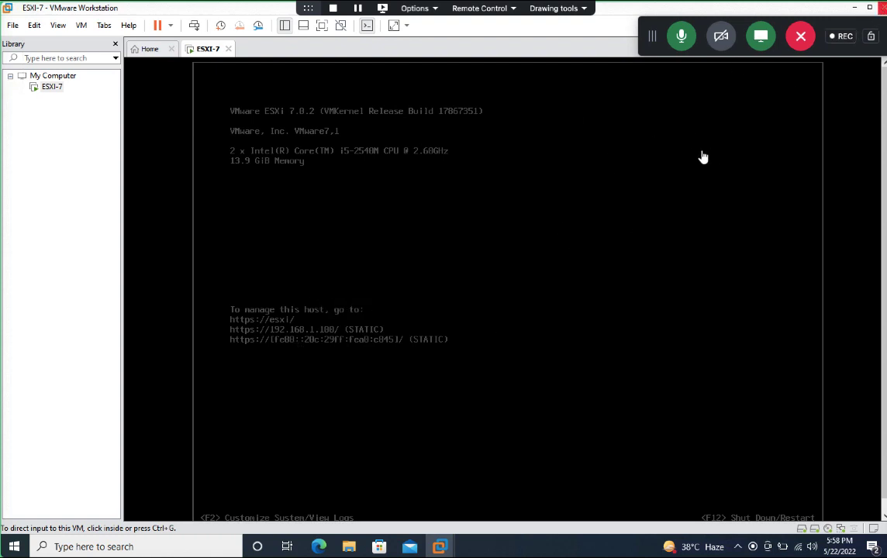
pyautogui.click(883, 8)
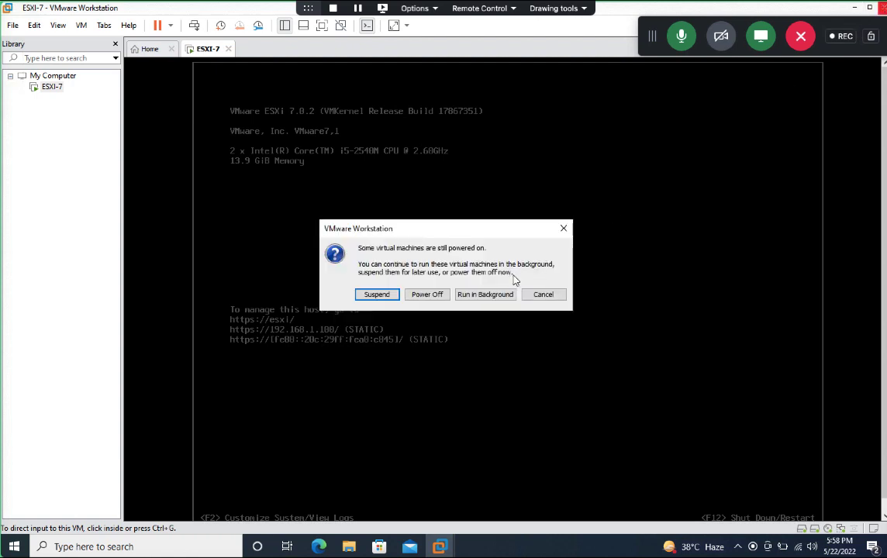
pyautogui.click(422, 295)
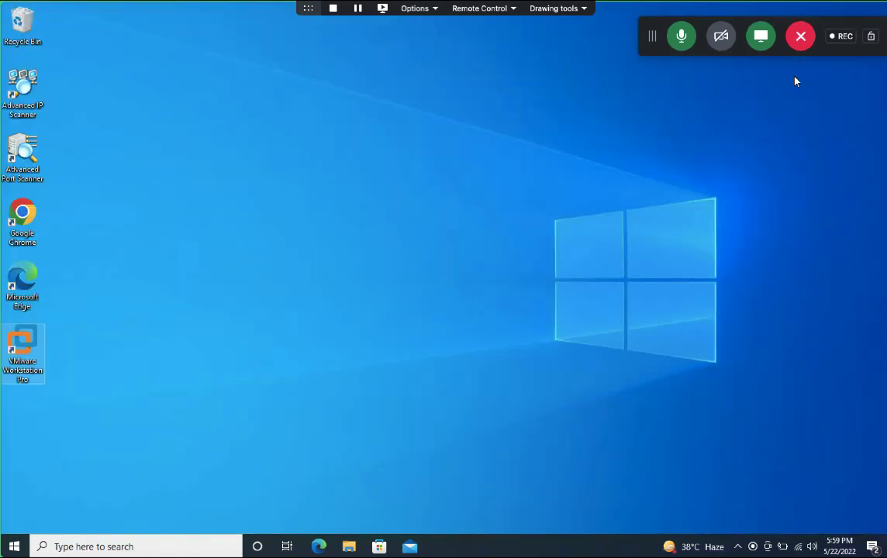
# Step: Close the ThinPad remote session and force-quit the unresponsive Microsoft Remote Desktop app
pyautogui.moveTo(130, 2)
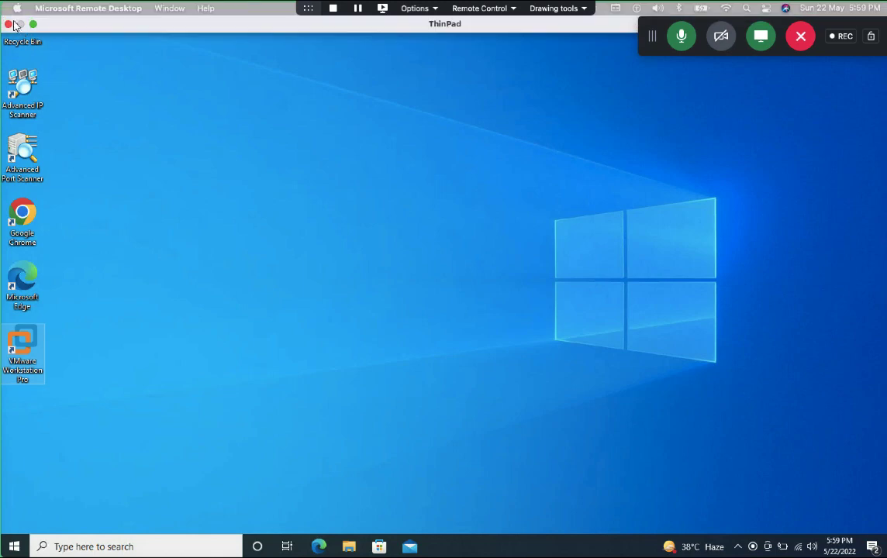
pyautogui.click(7, 24)
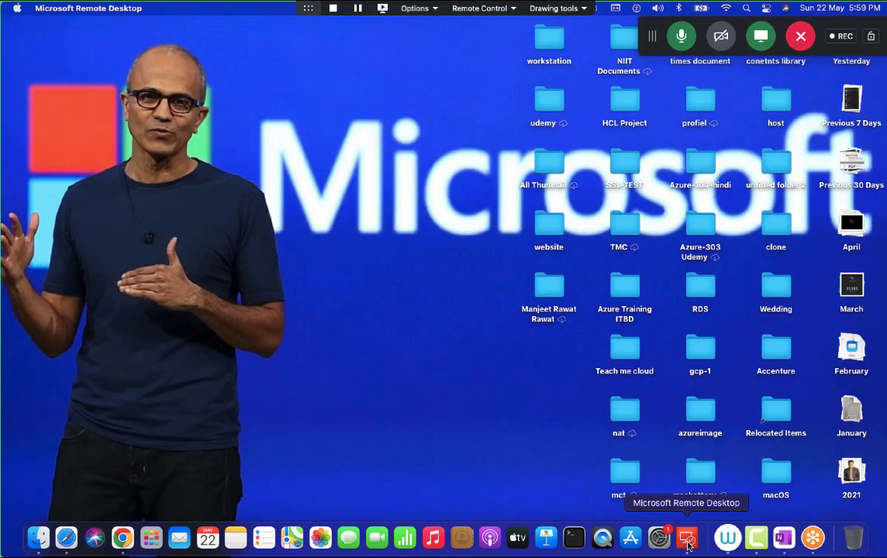
pyautogui.click(663, 405)
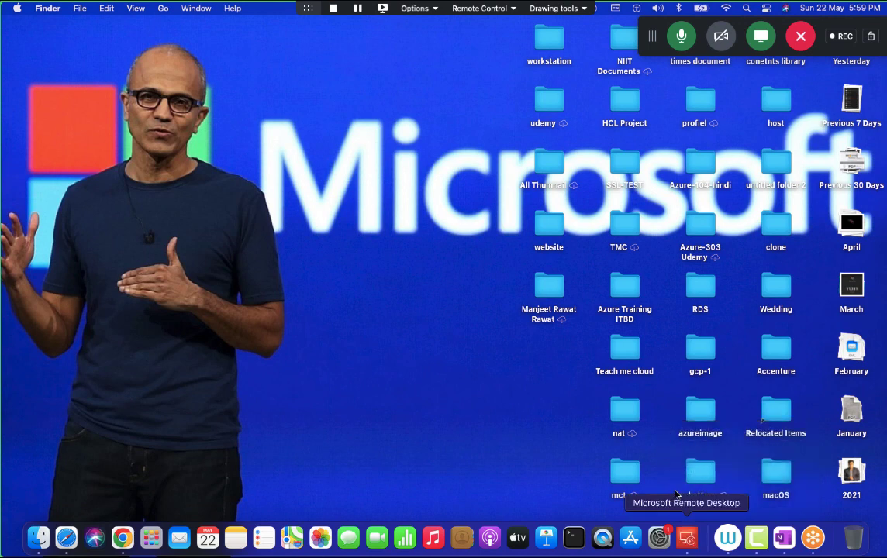
pyautogui.rightClick(688, 546)
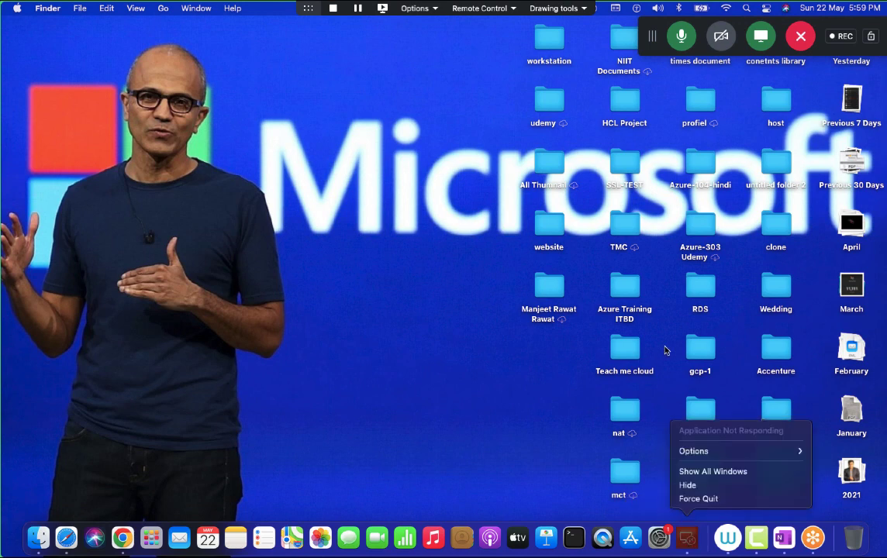
pyautogui.click(689, 542)
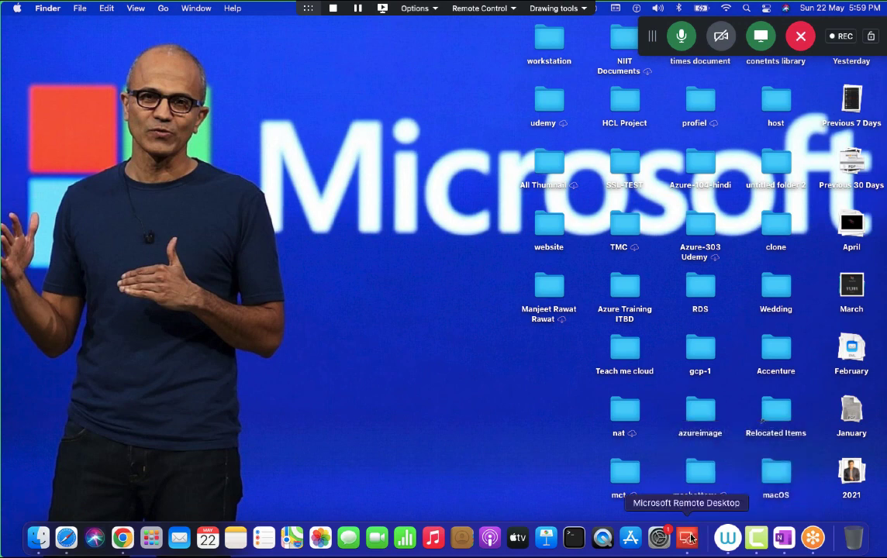
pyautogui.rightClick(689, 537)
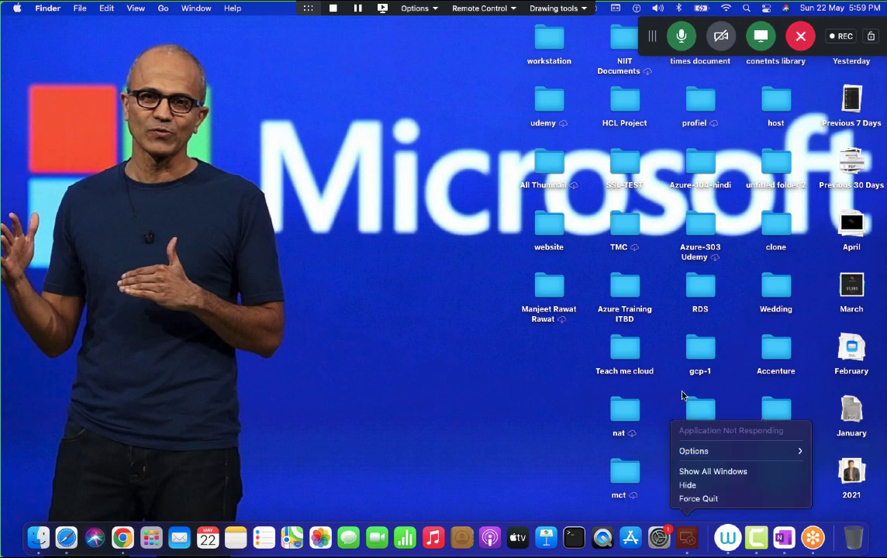
pyautogui.click(696, 529)
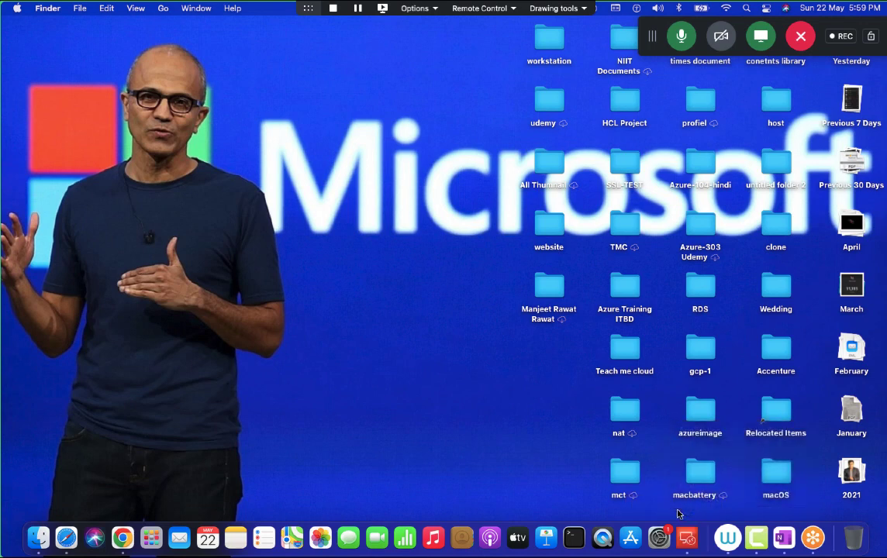
pyautogui.click(542, 277)
pyautogui.rightClick(690, 535)
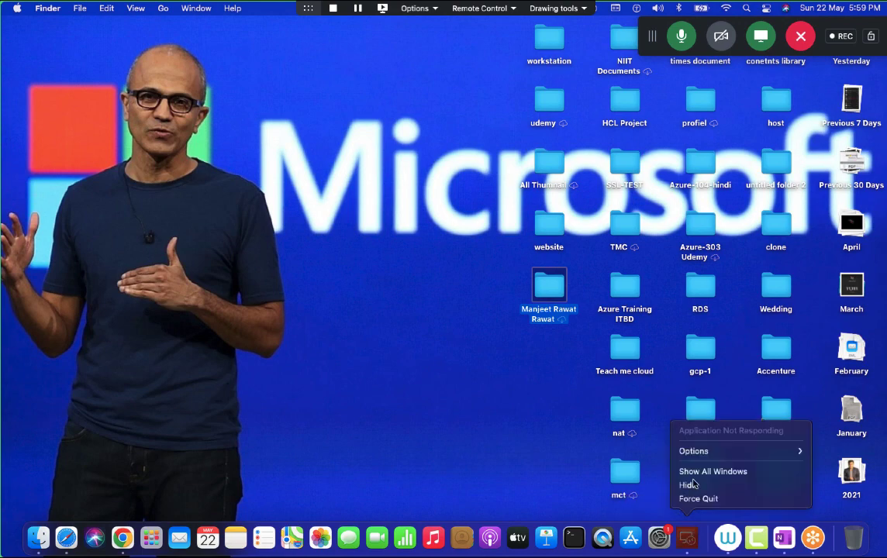
pyautogui.click(706, 473)
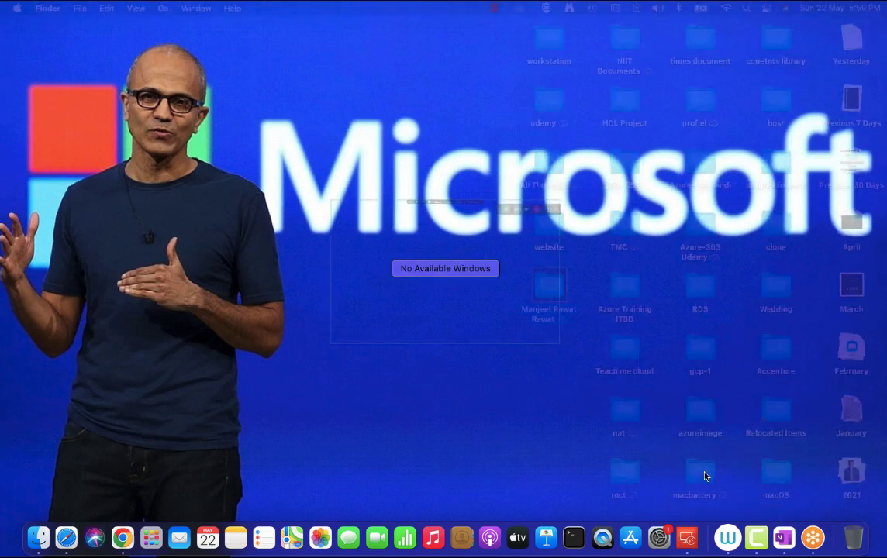
pyautogui.click(465, 337)
pyautogui.rightClick(689, 537)
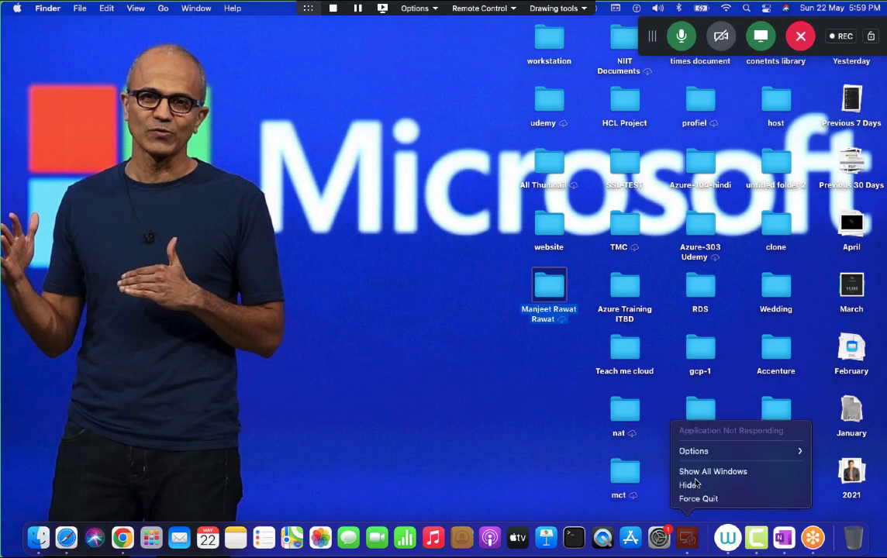
pyautogui.click(701, 498)
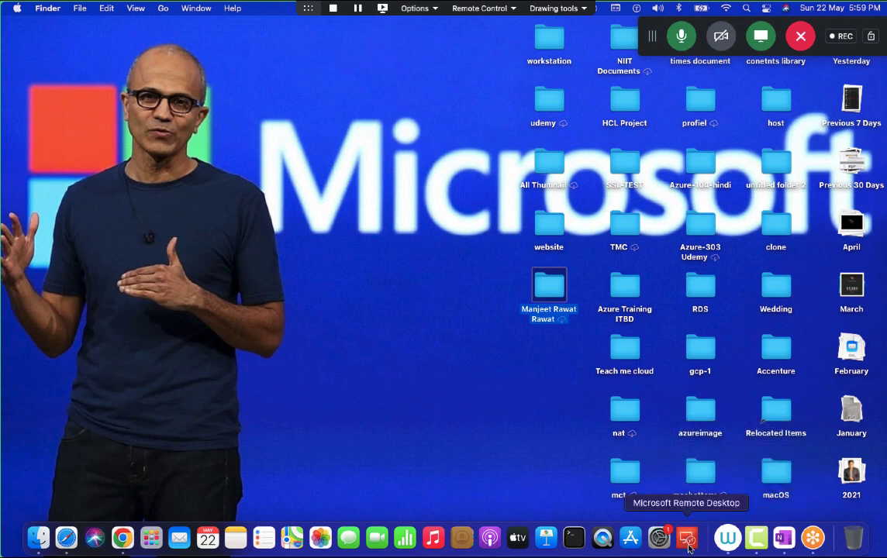
# Step: Relaunch Microsoft Remote Desktop and bring up its My Desktops window from the Dock
pyautogui.rightClick(688, 542)
pyautogui.click(684, 544)
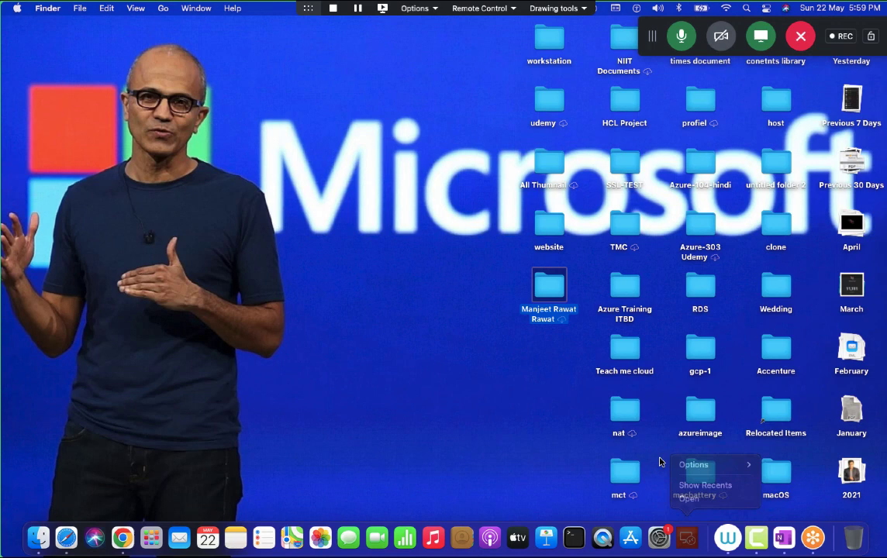
pyautogui.rightClick(682, 544)
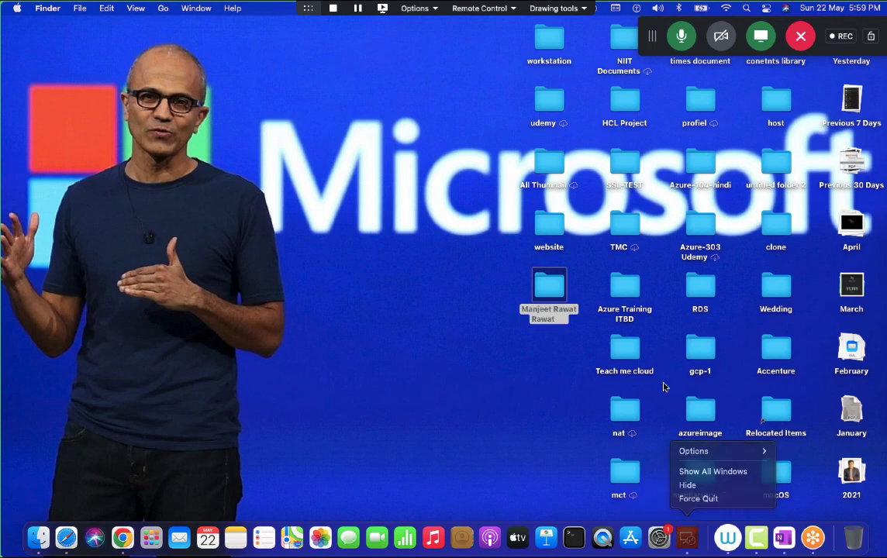
pyautogui.click(689, 537)
pyautogui.rightClick(688, 535)
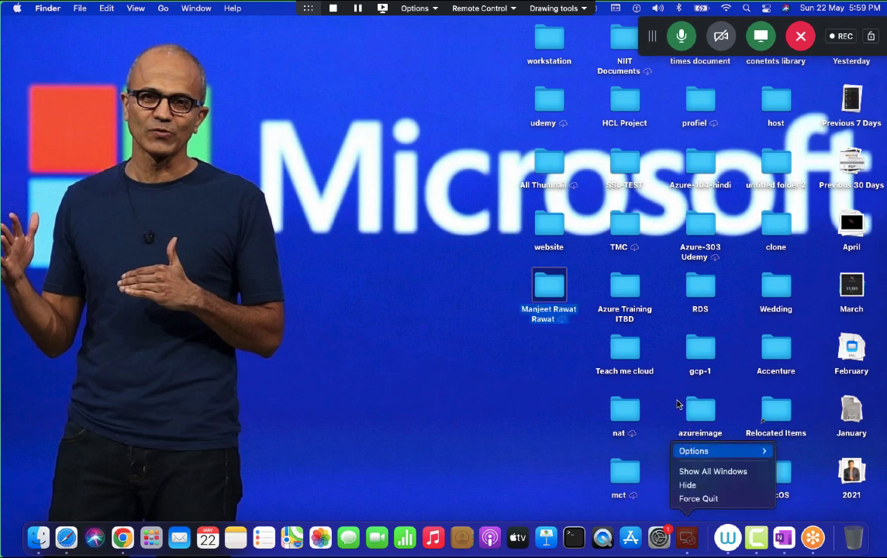
pyautogui.click(687, 542)
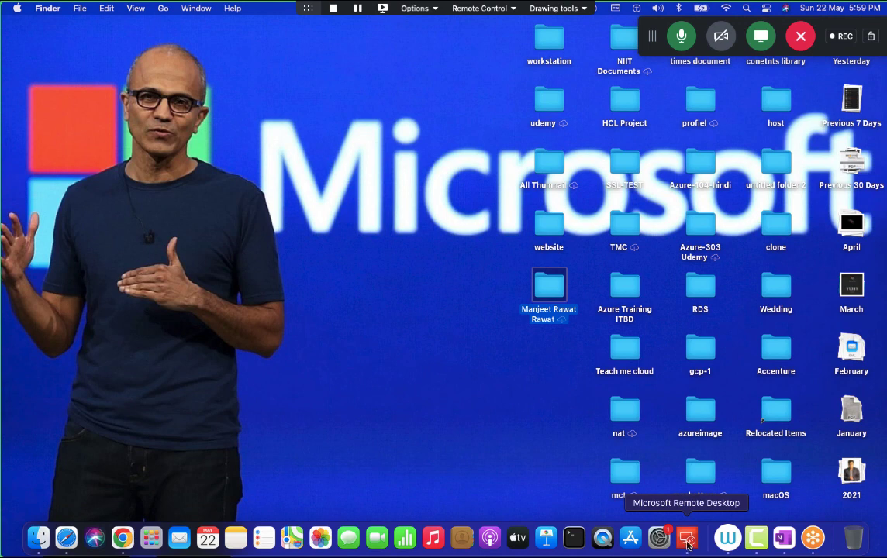
pyautogui.rightClick(687, 543)
pyautogui.click(635, 383)
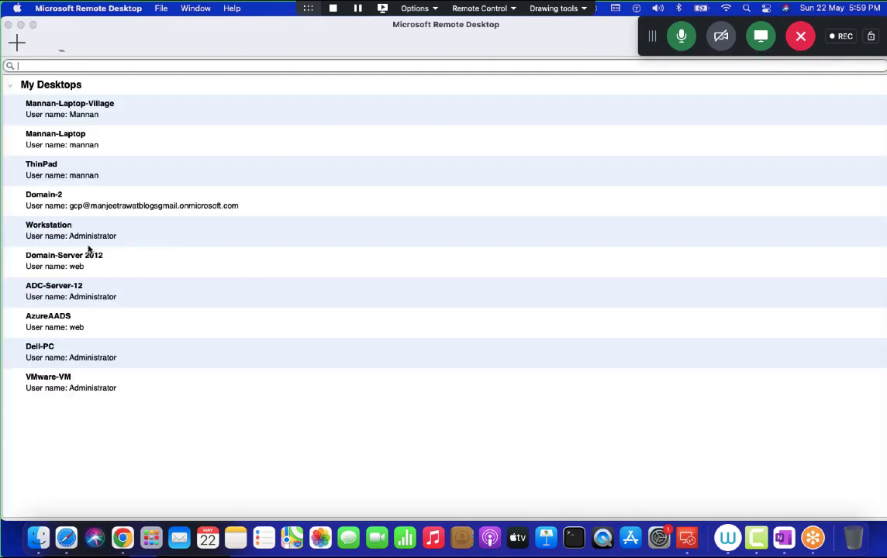
# Step: Connect to the saved Workstation PC, accepting its certificate, to reach the ESXI-HOST 6.5.0 console
pyautogui.rightClick(75, 239)
pyautogui.click(60, 233)
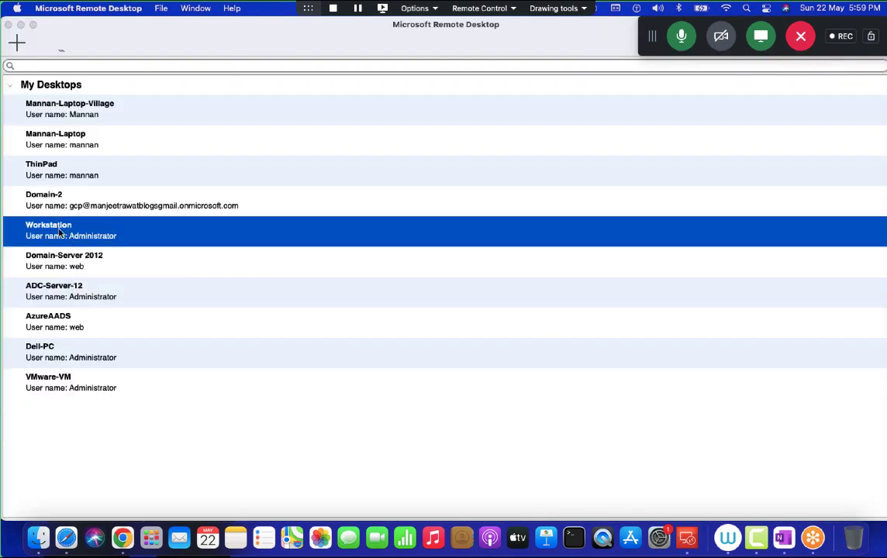
pyautogui.doubleClick(60, 233)
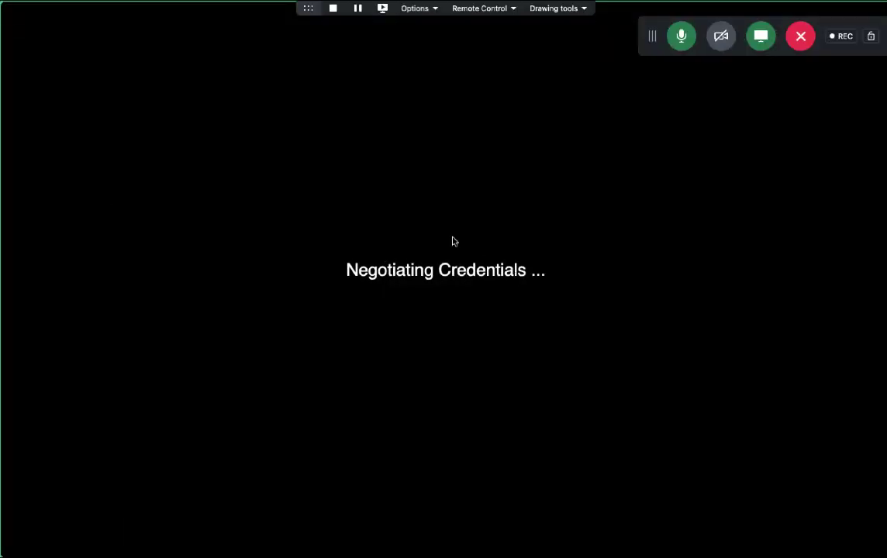
pyautogui.click(587, 217)
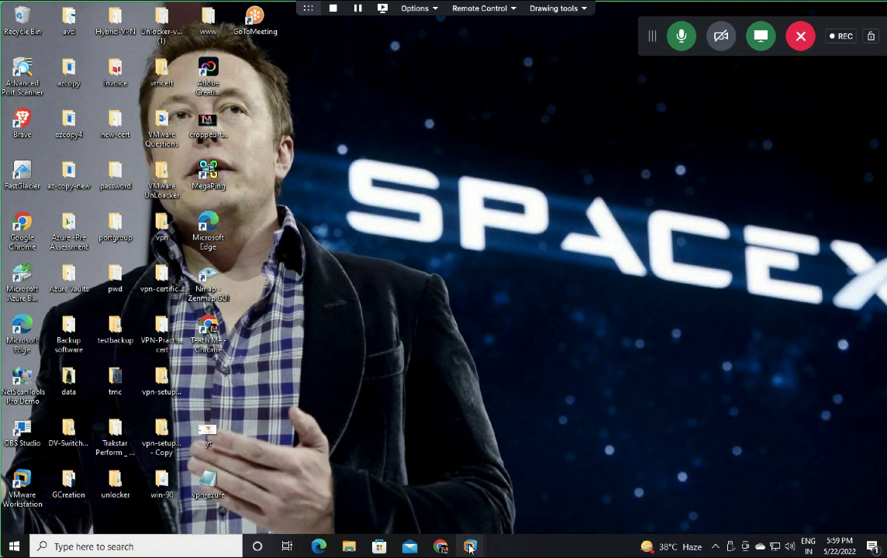
pyautogui.moveTo(470, 546)
pyautogui.click(440, 474)
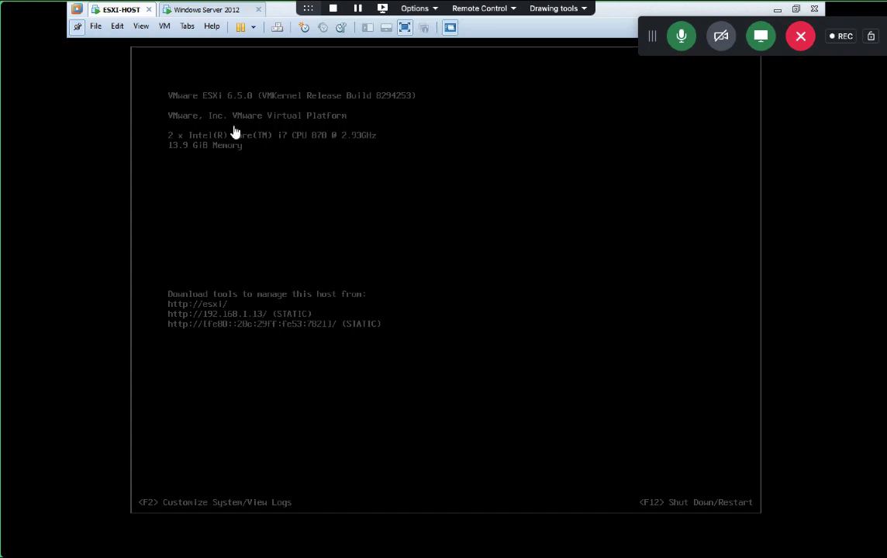
pyautogui.click(211, 11)
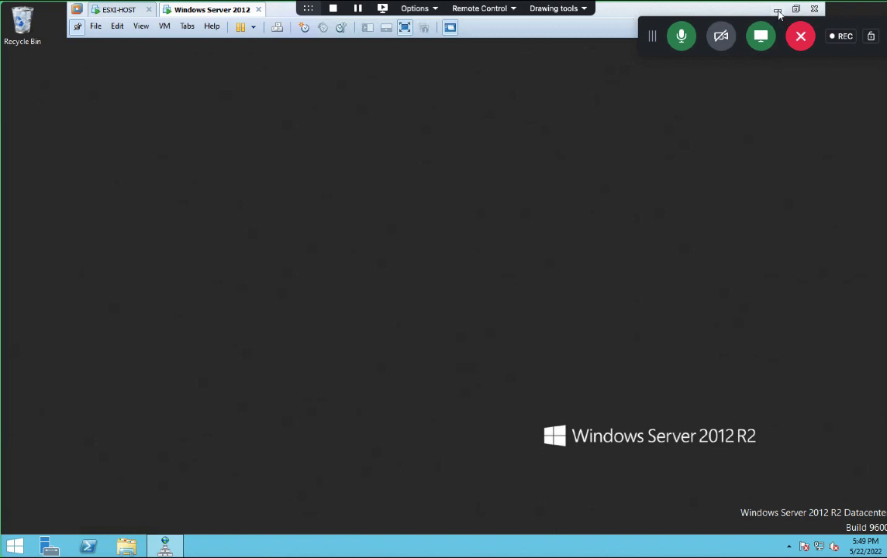
pyautogui.click(777, 9)
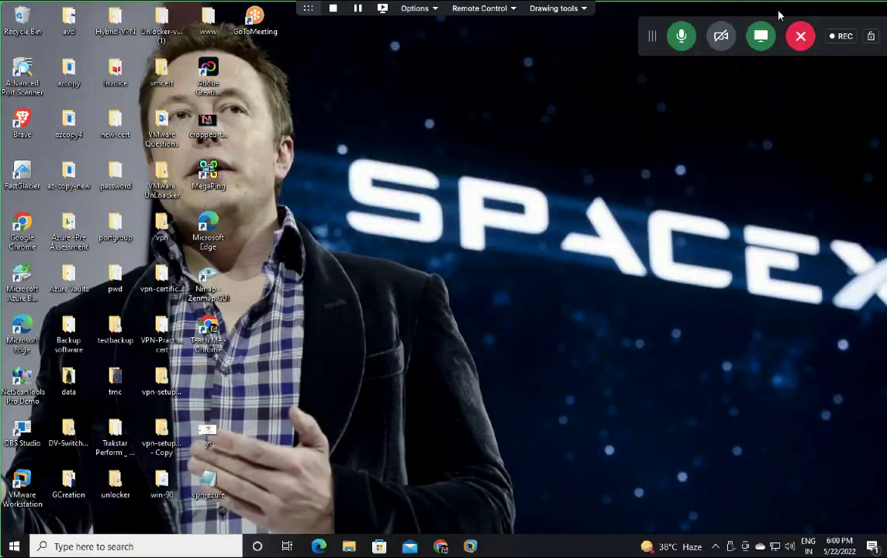
# Step: Check the vcsa-6.5 image's properties on AWS (P:), then mount it as DVD Drive (K:)
pyautogui.click(348, 547)
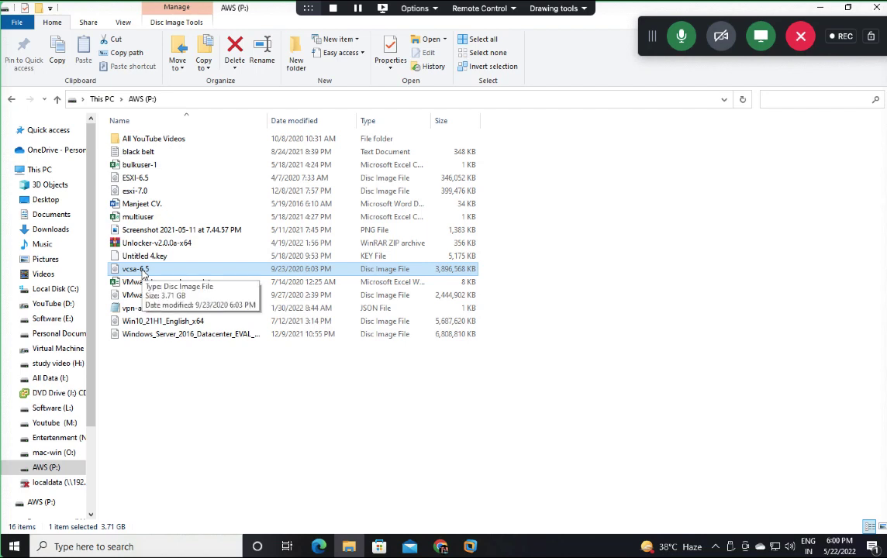
pyautogui.rightClick(143, 273)
pyautogui.click(178, 524)
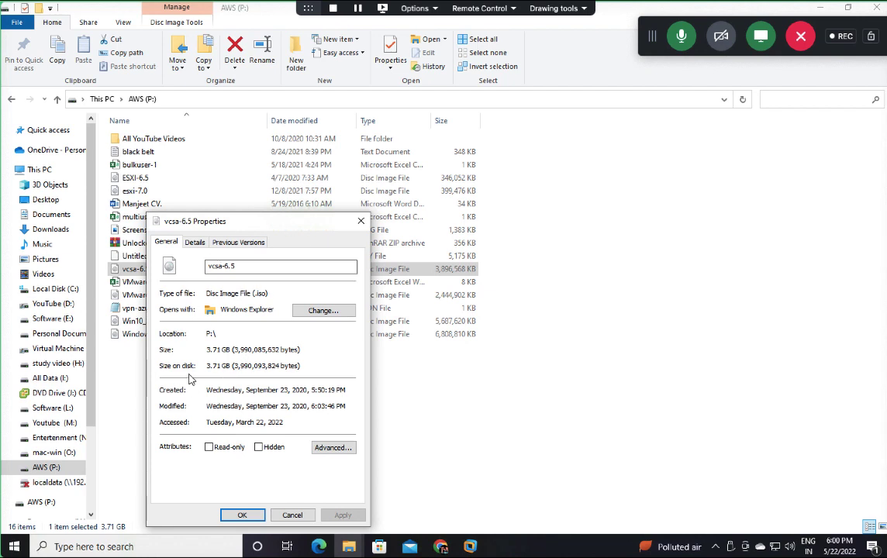
pyautogui.click(361, 221)
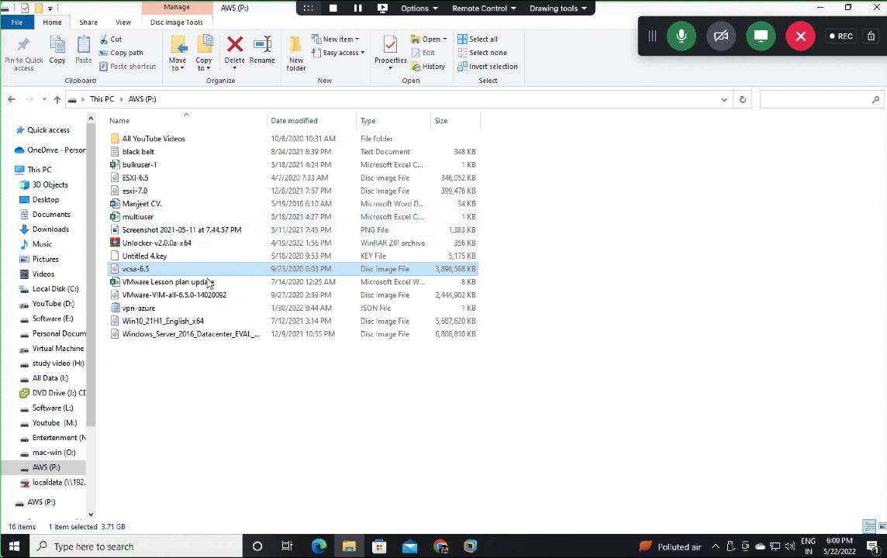
pyautogui.rightClick(135, 269)
pyautogui.click(174, 195)
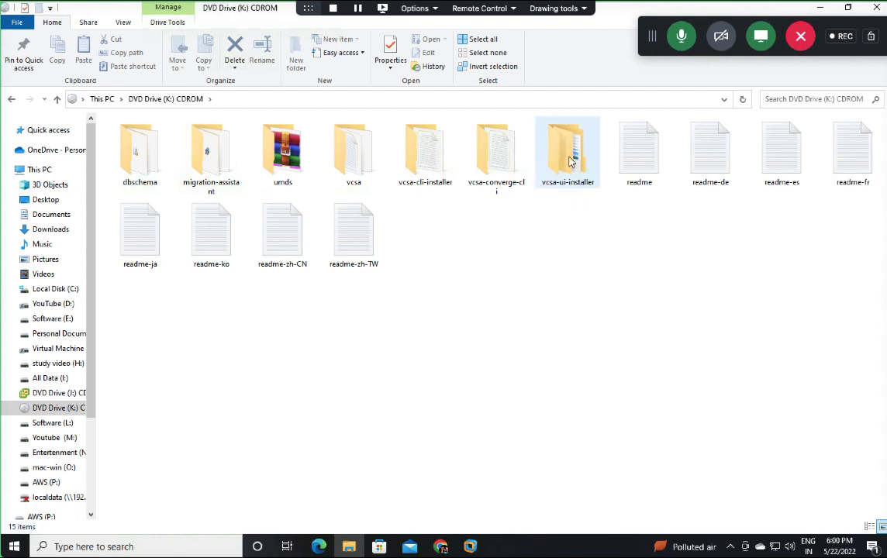
# Step: Open the disc's vcsa-ui-installer\win32 folder, run the installer, and minimize File Explorer
pyautogui.doubleClick(570, 160)
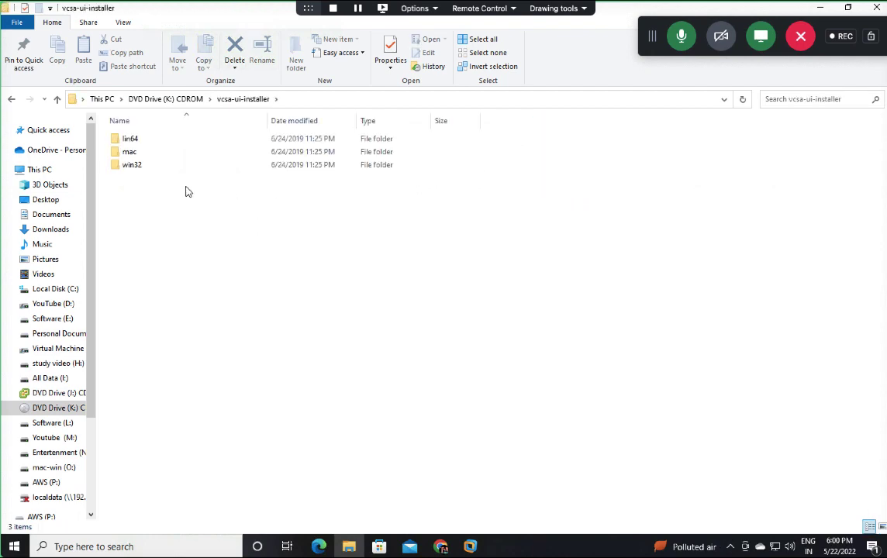
pyautogui.doubleClick(131, 166)
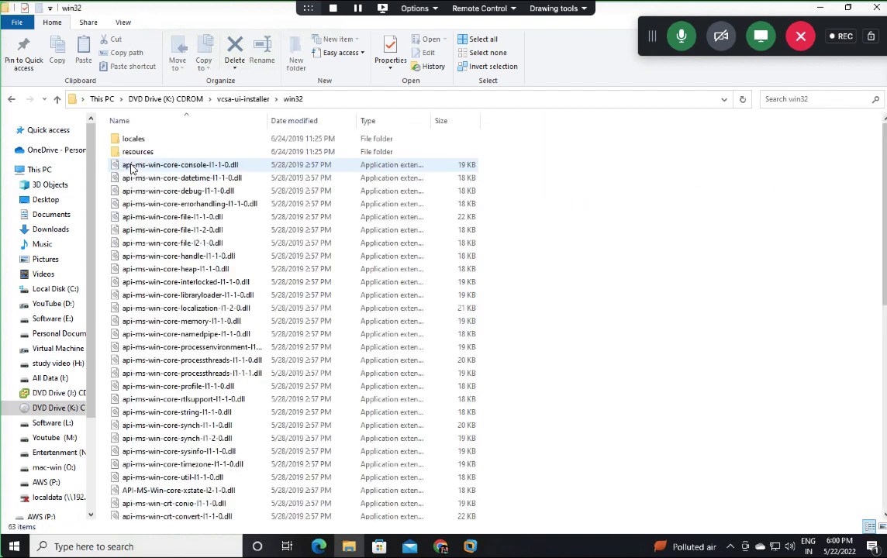
pyautogui.scroll(-10, 188, 324)
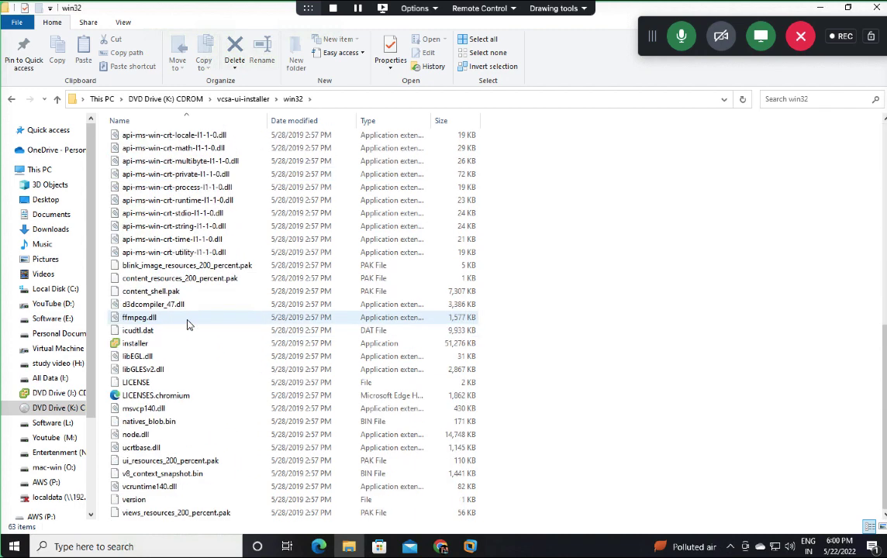
pyautogui.click(131, 348)
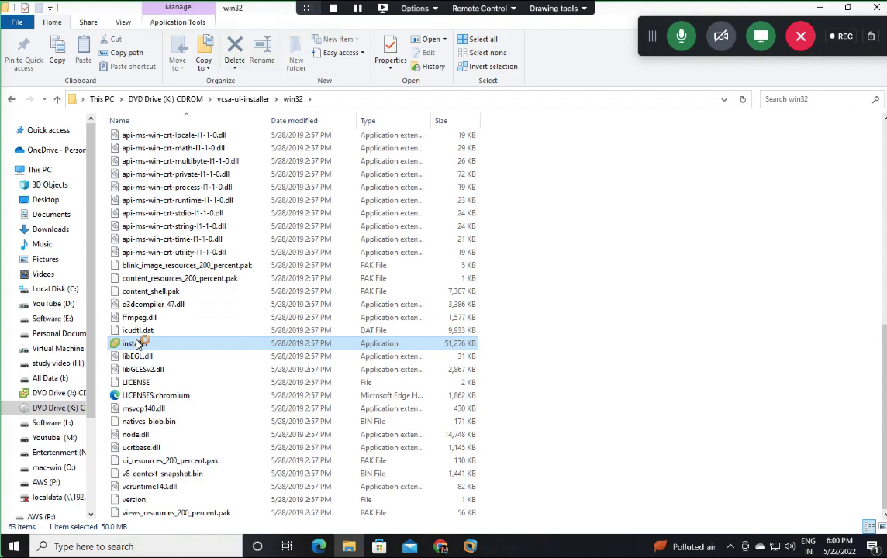
pyautogui.click(824, 8)
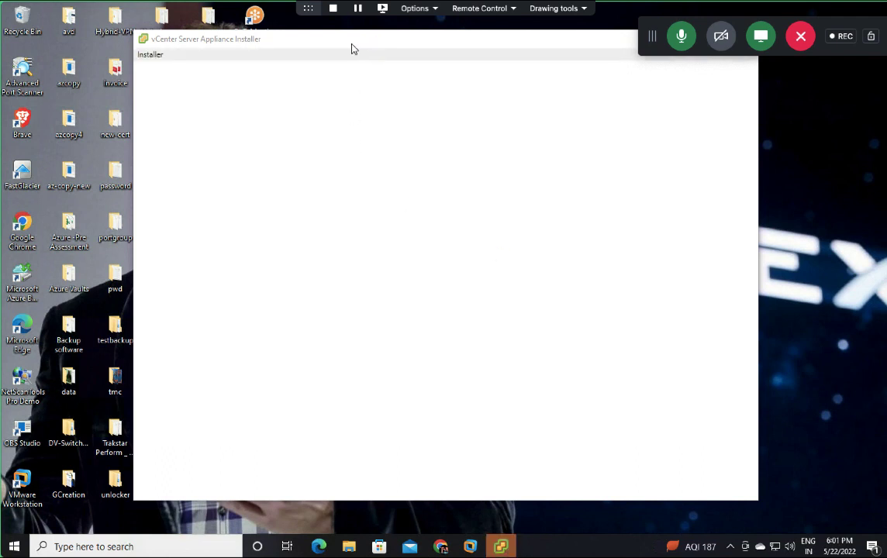
# Step: Reposition the installer window, choose Install, and accept the licence agreement
pyautogui.moveTo(353, 46); pyautogui.dragTo(309, 82)
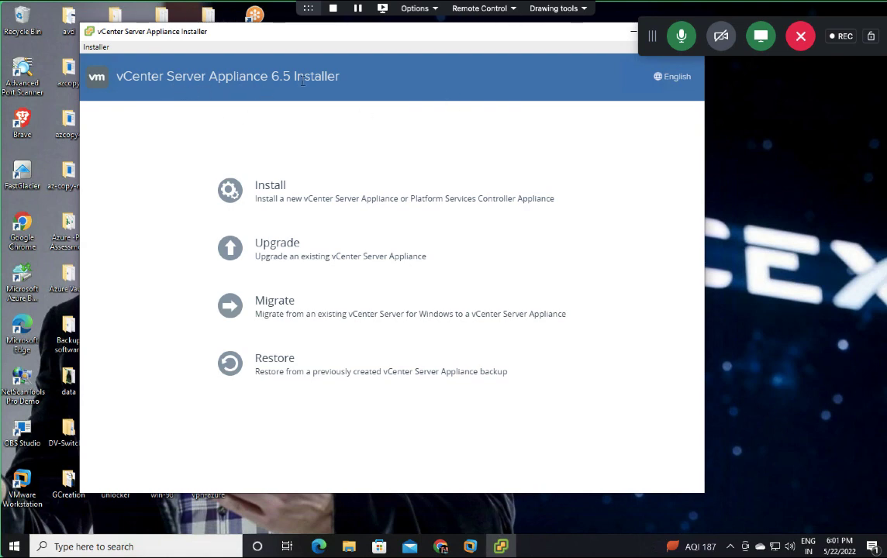
pyautogui.click(284, 188)
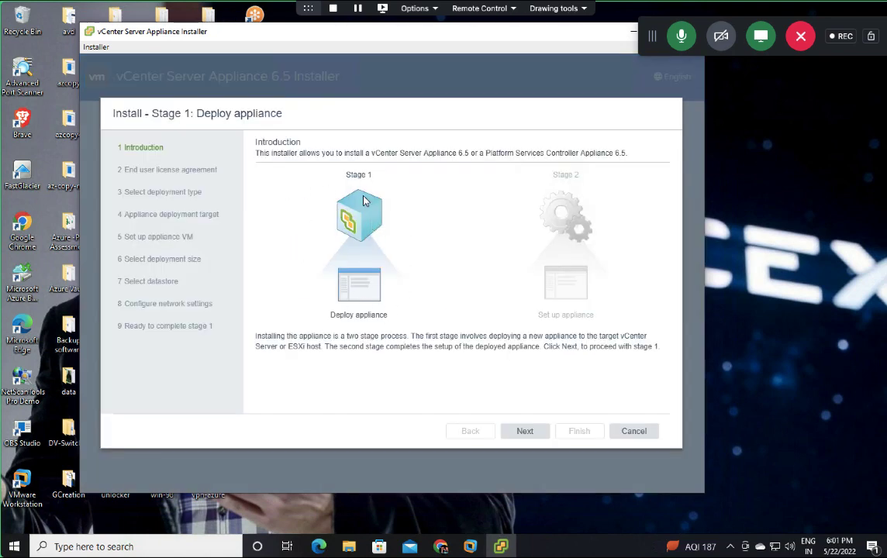
pyautogui.click(525, 431)
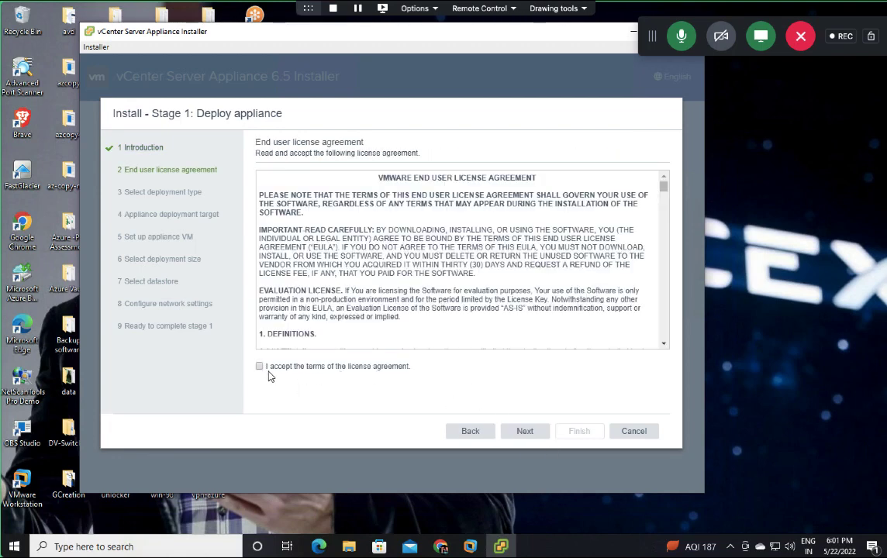
pyautogui.click(525, 431)
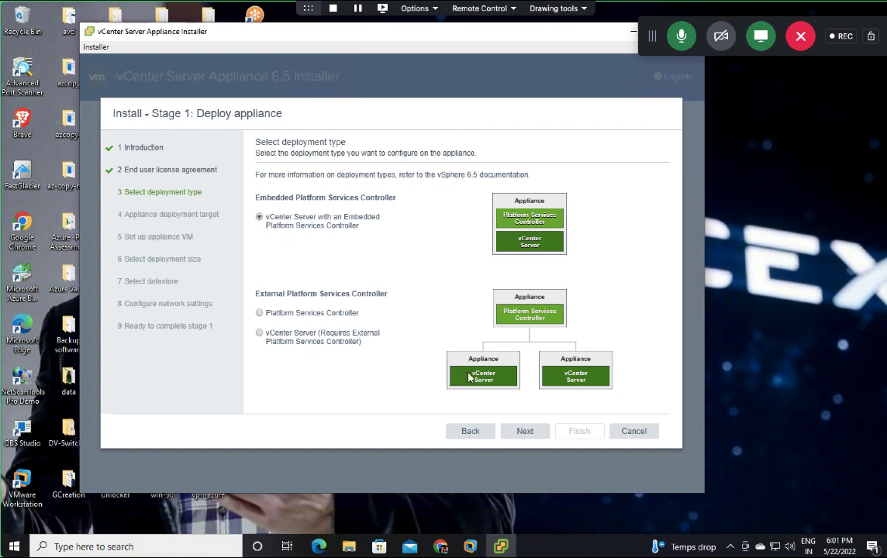
# Step: Keep the embedded PSC deployment, enter host 192.168.1.13, then cancel and confirm closing the installer
pyautogui.click(525, 434)
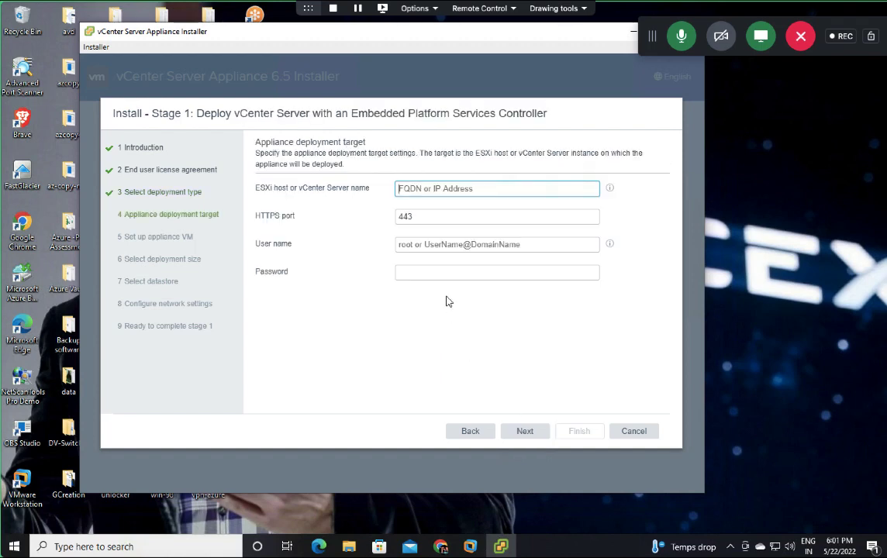
pyautogui.write('192.1')
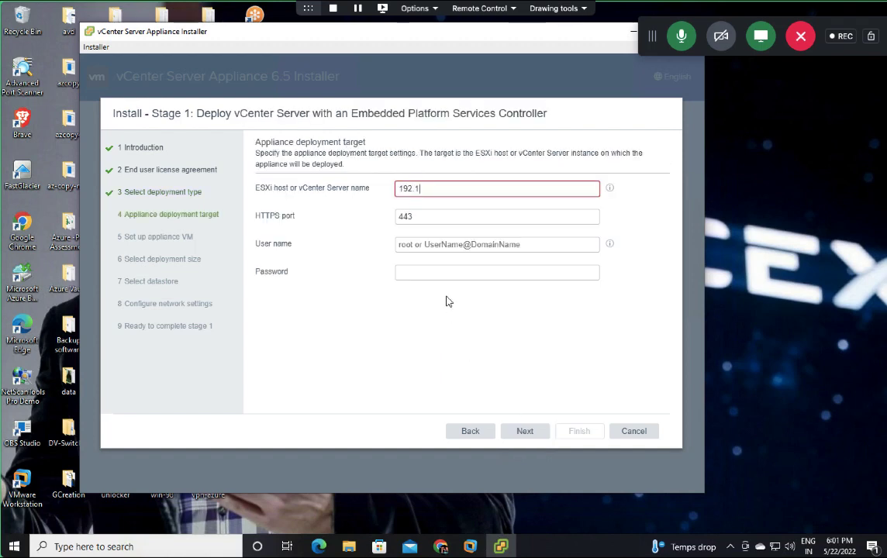
pyautogui.write('68.1.13')
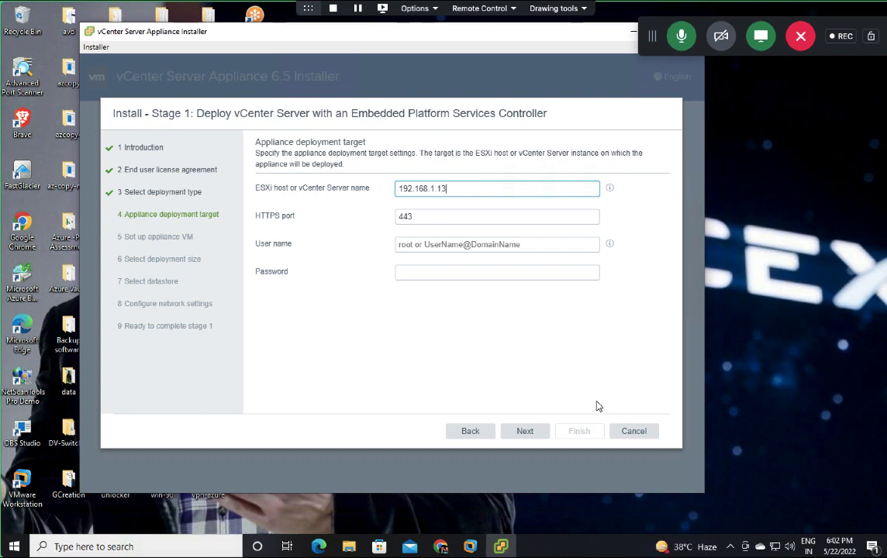
pyautogui.click(633, 432)
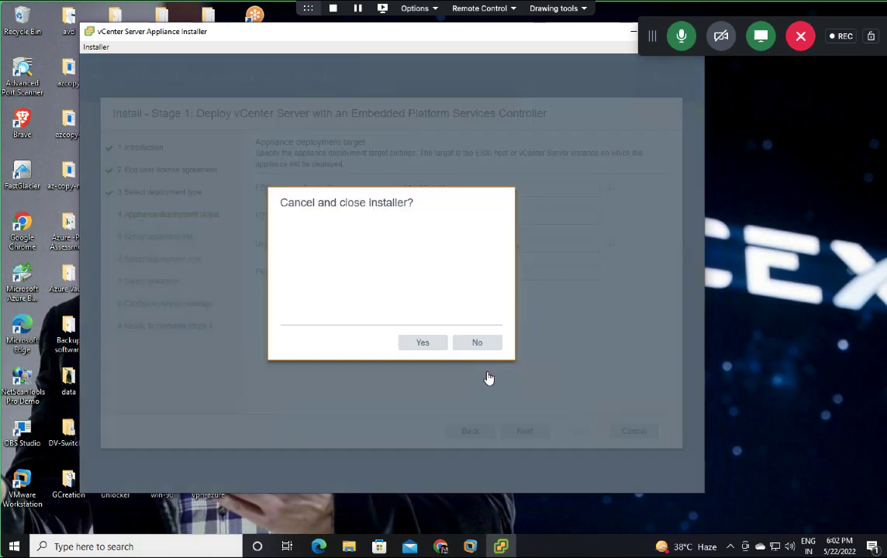
pyautogui.click(423, 342)
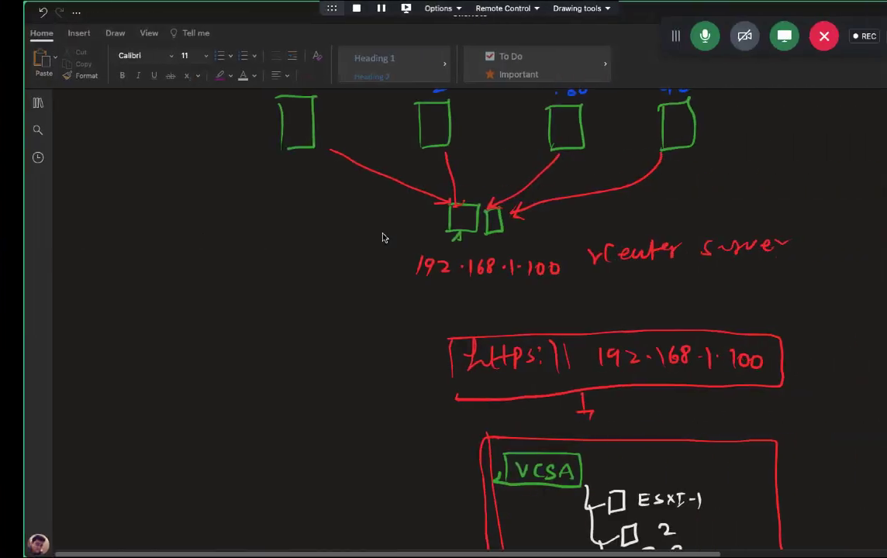
# Step: Scroll to the 14 GB RAM, 2-core CPU, 250 GB HDD and ISO notes and switch to Draw
pyautogui.scroll(-15, 449, 390)
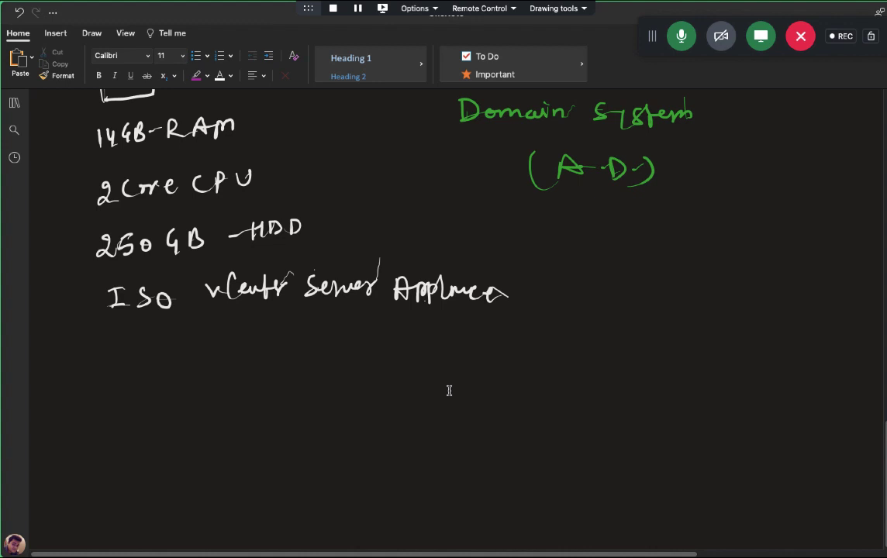
pyautogui.click(91, 32)
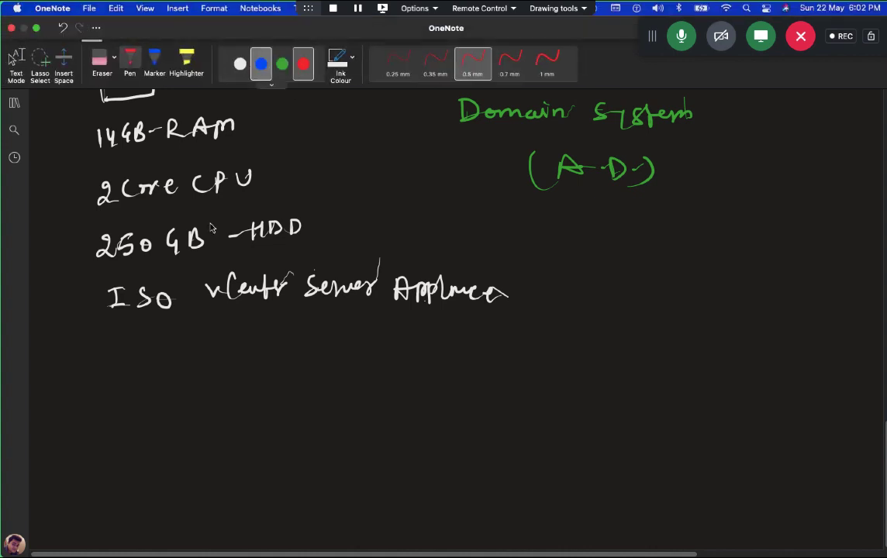
# Step: Draw three boxes in blue ink, joined left to right by arrows
pyautogui.moveTo(174, 469)
pyautogui.mouseDown()
pyautogui.moveTo(176, 434)
pyautogui.moveTo(204, 487)
pyautogui.moveTo(164, 465)
pyautogui.moveTo(171, 434)
pyautogui.mouseUp()
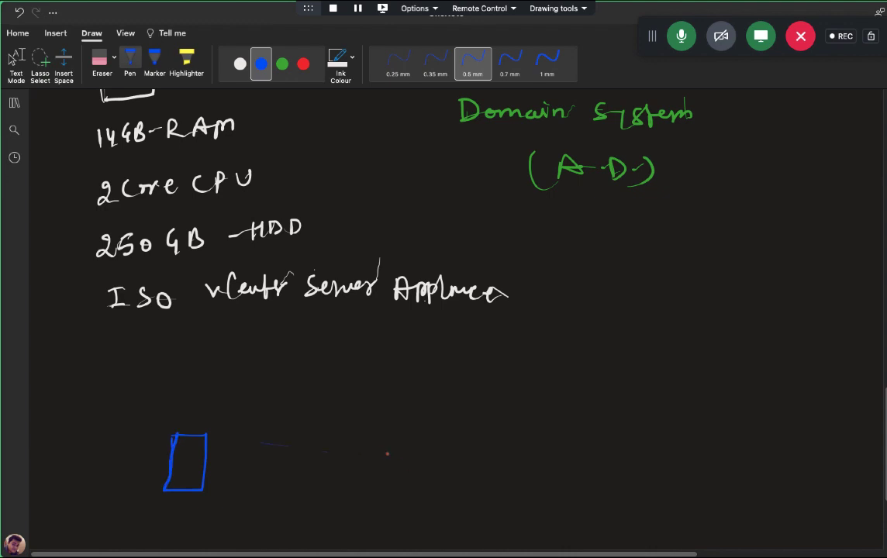
pyautogui.moveTo(400, 439)
pyautogui.mouseDown()
pyautogui.moveTo(398, 476)
pyautogui.moveTo(447, 474)
pyautogui.moveTo(413, 491)
pyautogui.moveTo(432, 492)
pyautogui.mouseUp()
pyautogui.moveTo(681, 440)
pyautogui.mouseDown()
pyautogui.moveTo(682, 485)
pyautogui.moveTo(729, 473)
pyautogui.moveTo(681, 480)
pyautogui.moveTo(704, 491)
pyautogui.mouseUp()
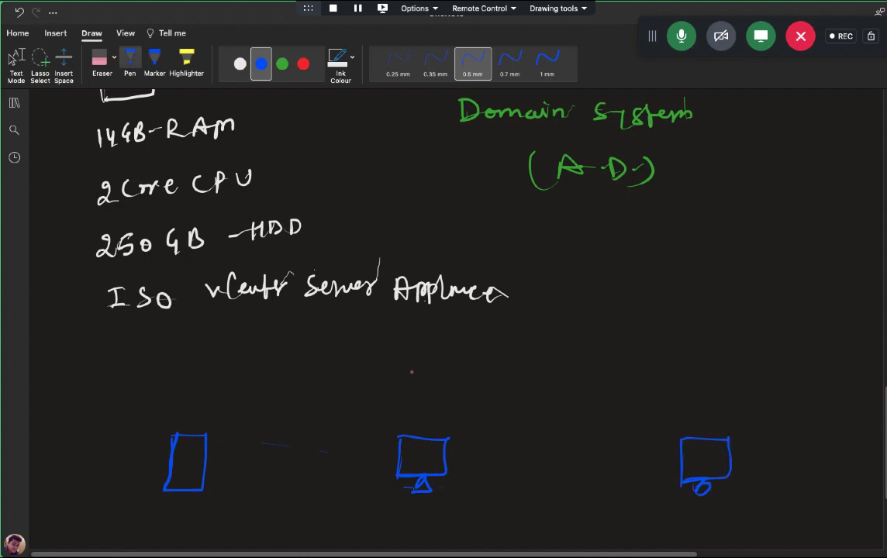
pyautogui.moveTo(207, 455)
pyautogui.mouseDown()
pyautogui.moveTo(398, 461)
pyautogui.moveTo(390, 467)
pyautogui.mouseUp()
pyautogui.moveTo(446, 459); pyautogui.dragTo(680, 456)
pyautogui.scroll(-3, 446, 310)
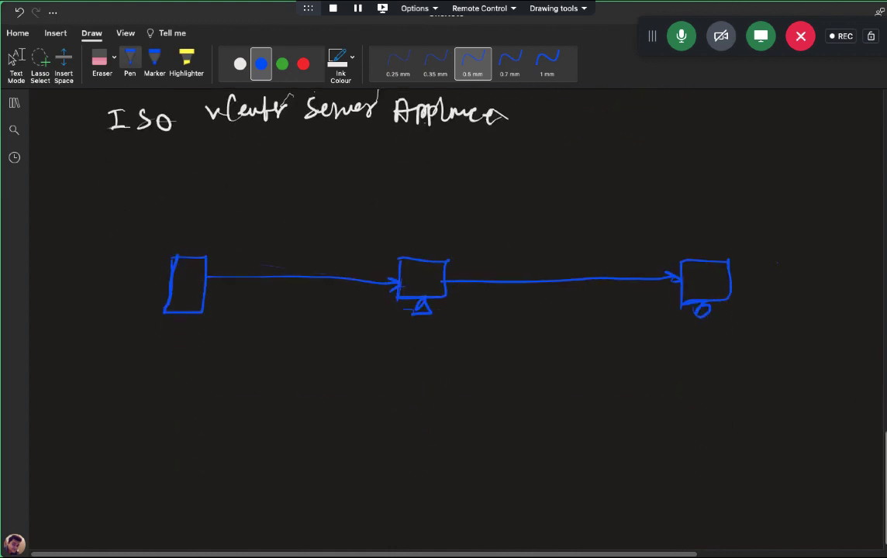
pyautogui.scroll(2, 445, 310)
# Step: In white ink, label the left box ESXi with the host's IP address beneath it
pyautogui.click(238, 64)
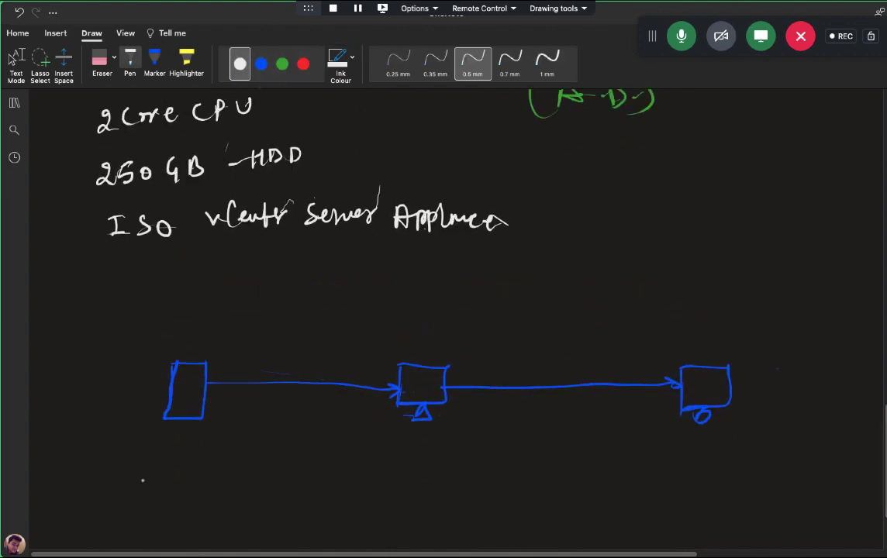
pyautogui.moveTo(152, 456)
pyautogui.mouseDown()
pyautogui.moveTo(140, 469)
pyautogui.moveTo(187, 468)
pyautogui.mouseUp()
pyautogui.click(197, 458)
pyautogui.moveTo(139, 498)
pyautogui.mouseDown()
pyautogui.moveTo(140, 512)
pyautogui.moveTo(193, 513)
pyautogui.mouseUp()
pyautogui.click(180, 506)
pyautogui.moveTo(205, 500)
pyautogui.mouseDown()
pyautogui.moveTo(201, 511)
pyautogui.moveTo(246, 508)
pyautogui.mouseUp()
pyautogui.click(251, 508)
pyautogui.click(288, 505)
pyautogui.moveTo(270, 504); pyautogui.dragTo(286, 515)
pyautogui.moveTo(291, 500); pyautogui.dragTo(294, 517)
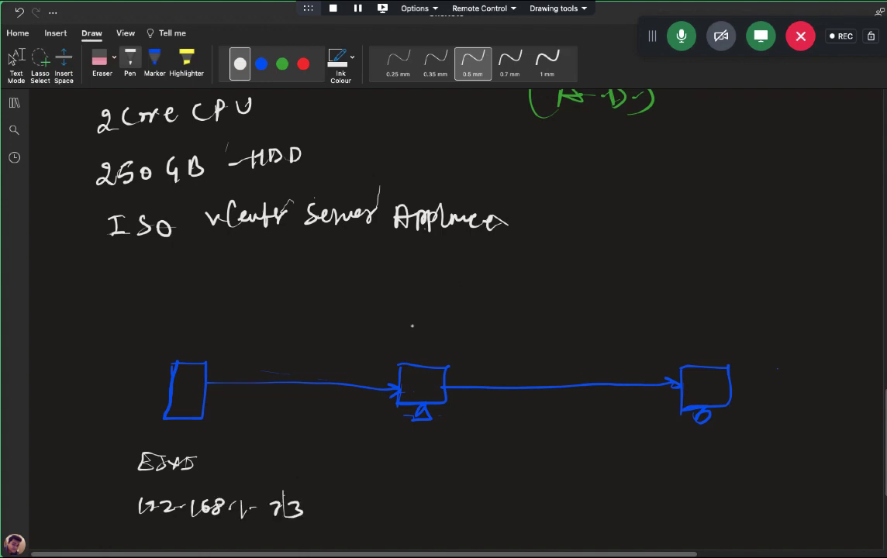
# Step: Label the middle box Domains and the right box win-10
pyautogui.moveTo(411, 317); pyautogui.dragTo(413, 338)
pyautogui.moveTo(428, 328); pyautogui.dragTo(506, 335)
pyautogui.click(487, 330)
pyautogui.moveTo(667, 449)
pyautogui.mouseDown()
pyautogui.moveTo(664, 463)
pyautogui.moveTo(700, 452)
pyautogui.moveTo(708, 464)
pyautogui.moveTo(749, 460)
pyautogui.mouseUp()
pyautogui.moveTo(752, 451)
pyautogui.mouseDown()
pyautogui.moveTo(756, 470)
pyautogui.moveTo(763, 454)
pyautogui.mouseUp()
# Step: In green ink, add a pointer and note 'vCenter Server Appliance ISO 3.7 GB' by the right box
pyautogui.click(282, 64)
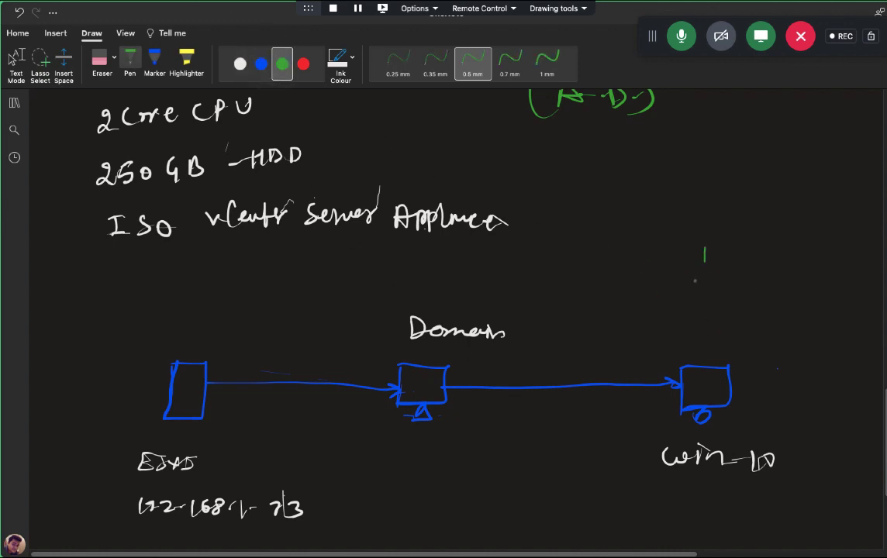
pyautogui.moveTo(705, 248)
pyautogui.mouseDown()
pyautogui.moveTo(702, 311)
pyautogui.moveTo(804, 307)
pyautogui.mouseUp()
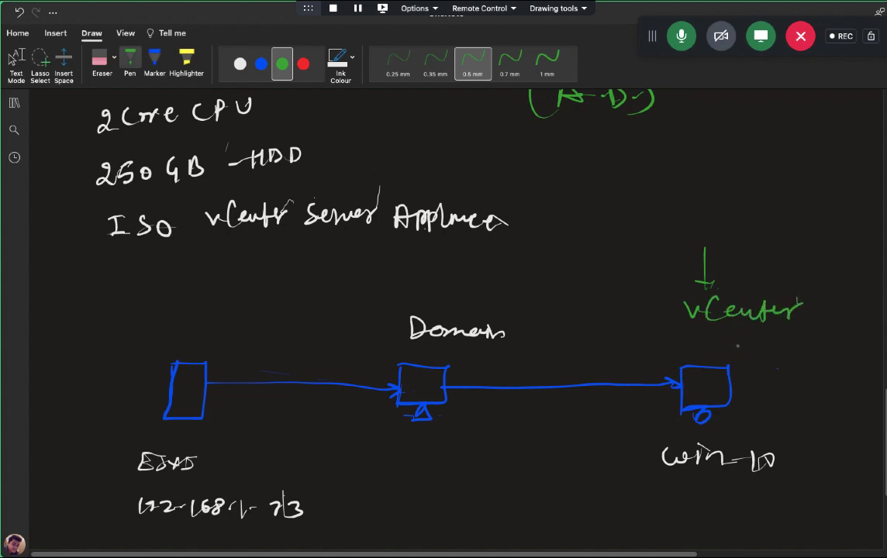
pyautogui.moveTo(726, 335); pyautogui.dragTo(812, 333)
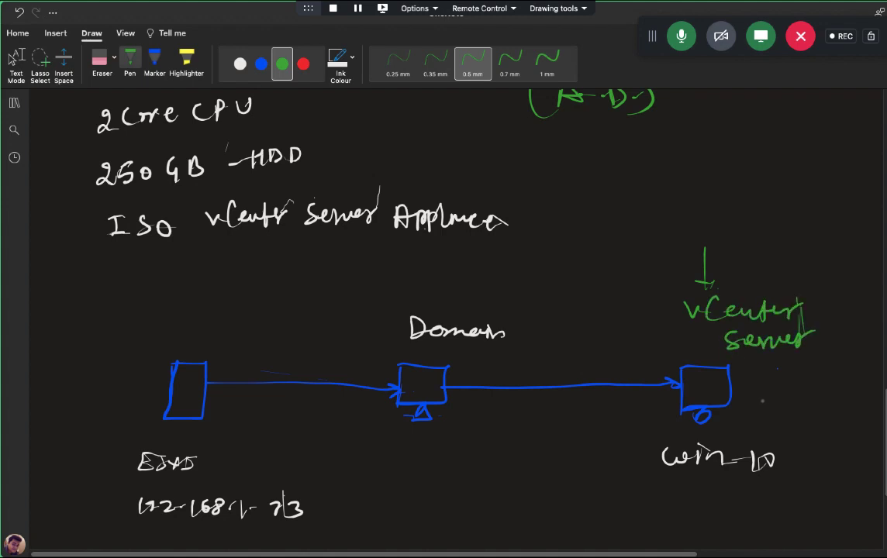
pyautogui.moveTo(771, 378)
pyautogui.mouseDown()
pyautogui.moveTo(777, 388)
pyautogui.moveTo(863, 388)
pyautogui.mouseUp()
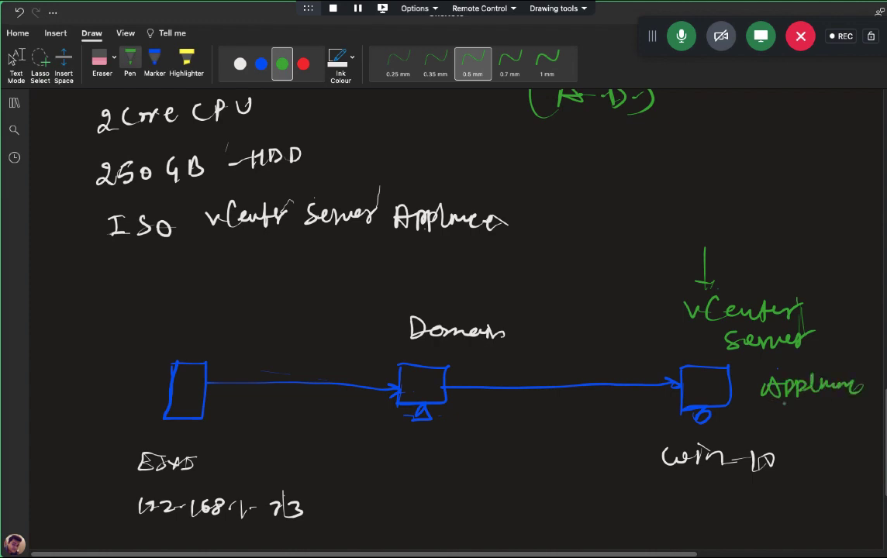
pyautogui.moveTo(785, 425)
pyautogui.mouseDown()
pyautogui.moveTo(788, 436)
pyautogui.moveTo(816, 425)
pyautogui.mouseUp()
pyautogui.moveTo(790, 457)
pyautogui.mouseDown()
pyautogui.moveTo(792, 468)
pyautogui.moveTo(861, 473)
pyautogui.mouseUp()
pyautogui.click(845, 464)
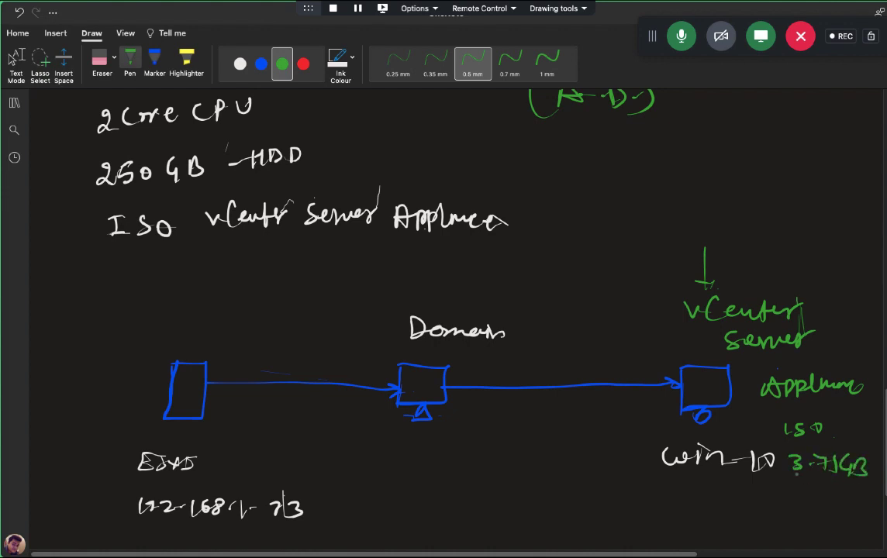
pyautogui.moveTo(807, 490)
pyautogui.mouseDown()
pyautogui.moveTo(851, 485)
pyautogui.moveTo(801, 510)
pyautogui.mouseUp()
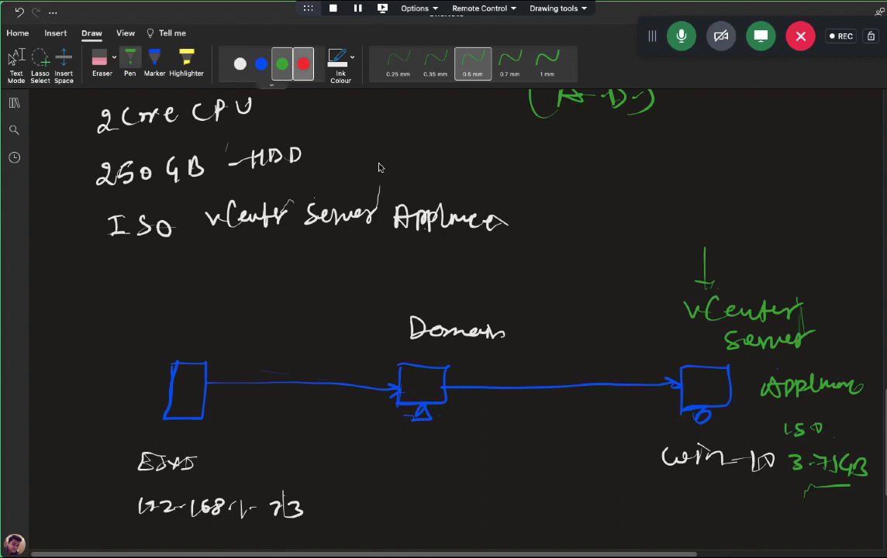
pyautogui.moveTo(700, 378)
pyautogui.mouseDown()
pyautogui.moveTo(700, 392)
pyautogui.moveTo(712, 386)
pyautogui.mouseUp()
pyautogui.moveTo(623, 425); pyautogui.dragTo(694, 405)
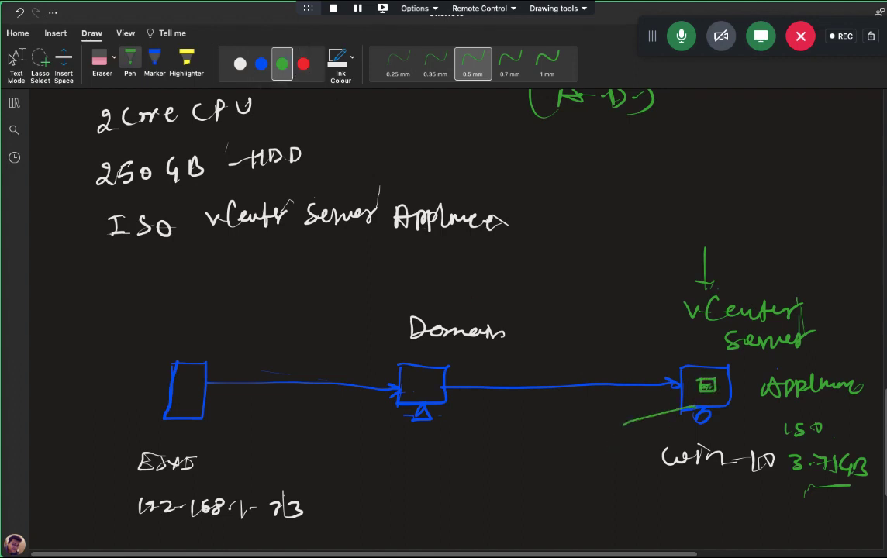
pyautogui.moveTo(607, 475)
pyautogui.mouseDown()
pyautogui.moveTo(608, 503)
pyautogui.moveTo(659, 490)
pyautogui.moveTo(728, 504)
pyautogui.mouseUp()
pyautogui.moveTo(719, 495)
pyautogui.mouseDown()
pyautogui.moveTo(743, 494)
pyautogui.moveTo(771, 517)
pyautogui.moveTo(806, 516)
pyautogui.mouseUp()
pyautogui.moveTo(810, 509); pyautogui.dragTo(836, 504)
pyautogui.scroll(-3, 442, 311)
pyautogui.scroll(1, 442, 310)
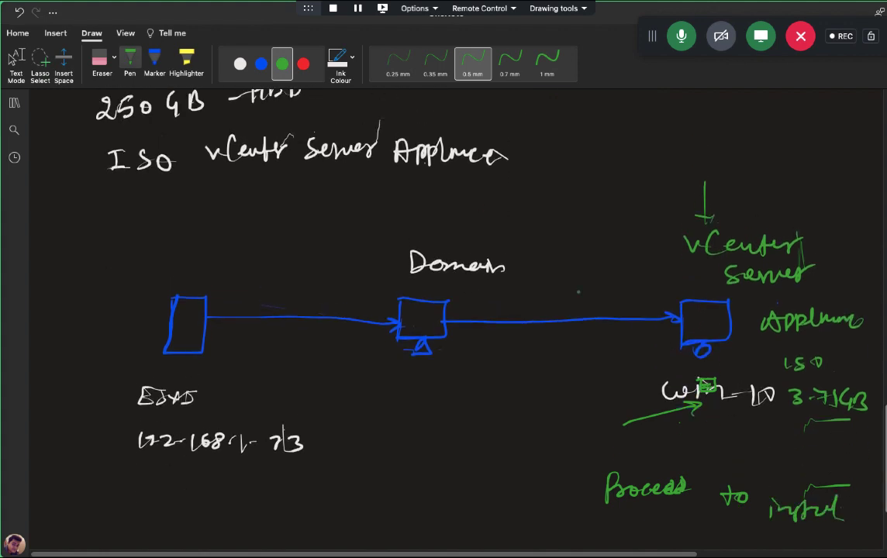
pyautogui.click(303, 64)
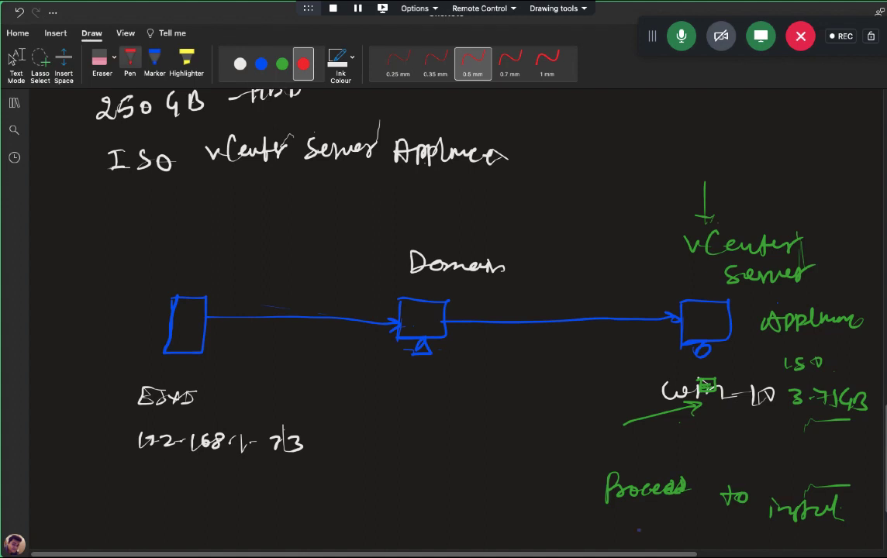
pyautogui.moveTo(635, 522)
pyautogui.mouseDown()
pyautogui.moveTo(633, 537)
pyautogui.moveTo(692, 539)
pyautogui.moveTo(701, 524)
pyautogui.moveTo(760, 543)
pyautogui.mouseUp()
pyautogui.moveTo(767, 530); pyautogui.dragTo(784, 542)
pyautogui.moveTo(799, 527)
pyautogui.mouseDown()
pyautogui.moveTo(796, 540)
pyautogui.moveTo(859, 538)
pyautogui.mouseUp()
pyautogui.click(829, 544)
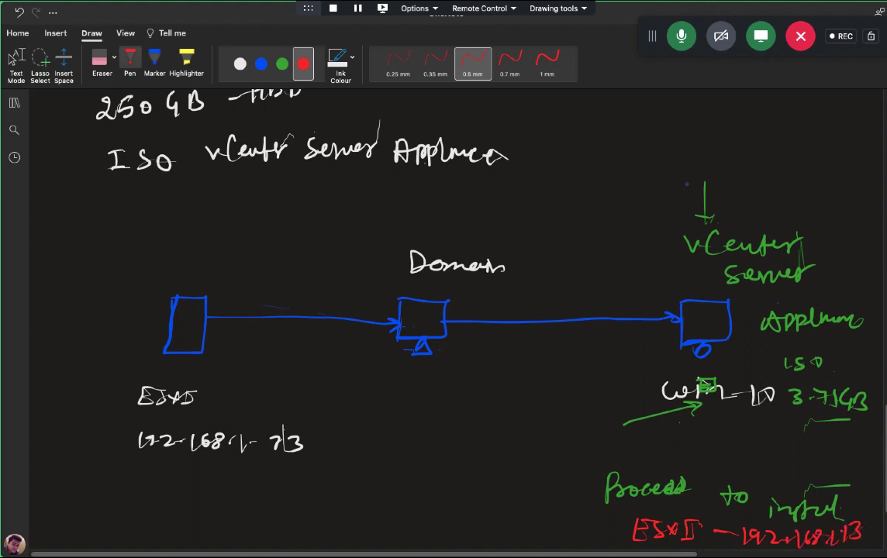
pyautogui.click(16, 60)
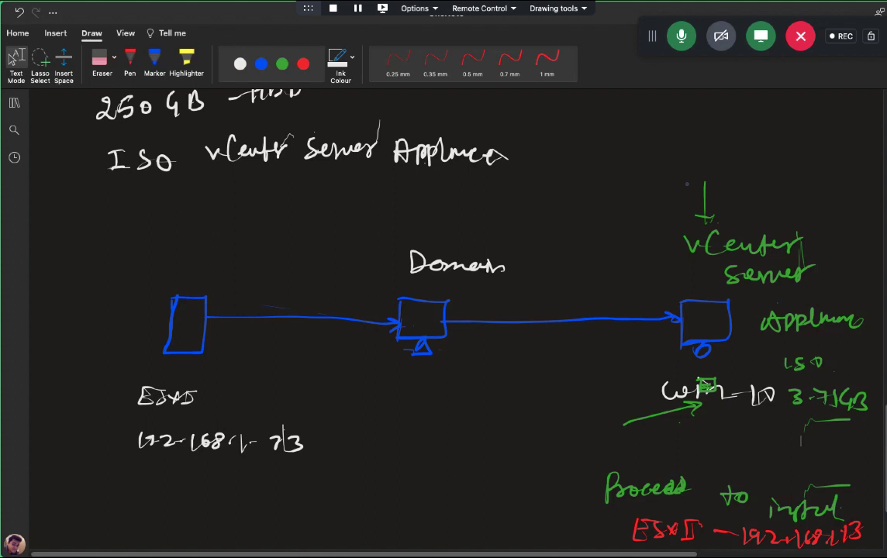
pyautogui.moveTo(671, 287)
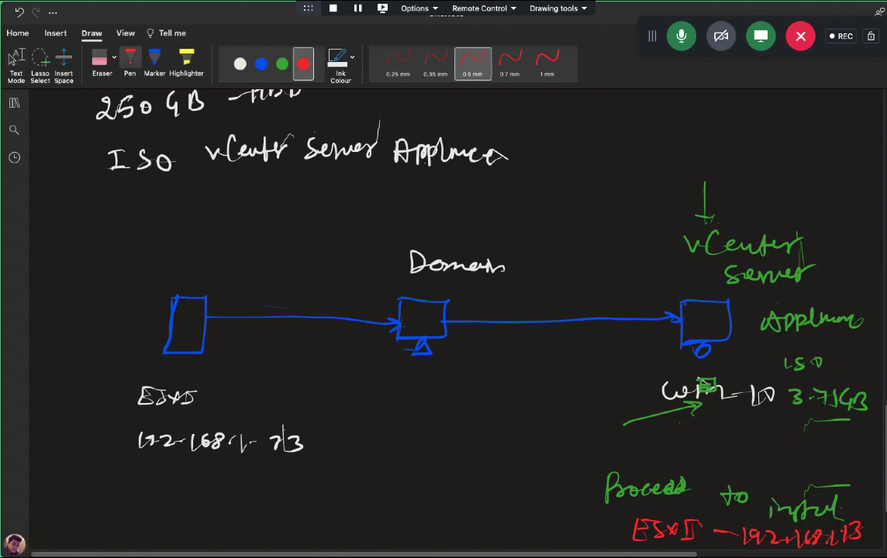
pyautogui.moveTo(651, 293)
pyautogui.mouseDown()
pyautogui.moveTo(504, 263)
pyautogui.moveTo(362, 249)
pyautogui.moveTo(224, 272)
pyautogui.moveTo(195, 294)
pyautogui.mouseUp()
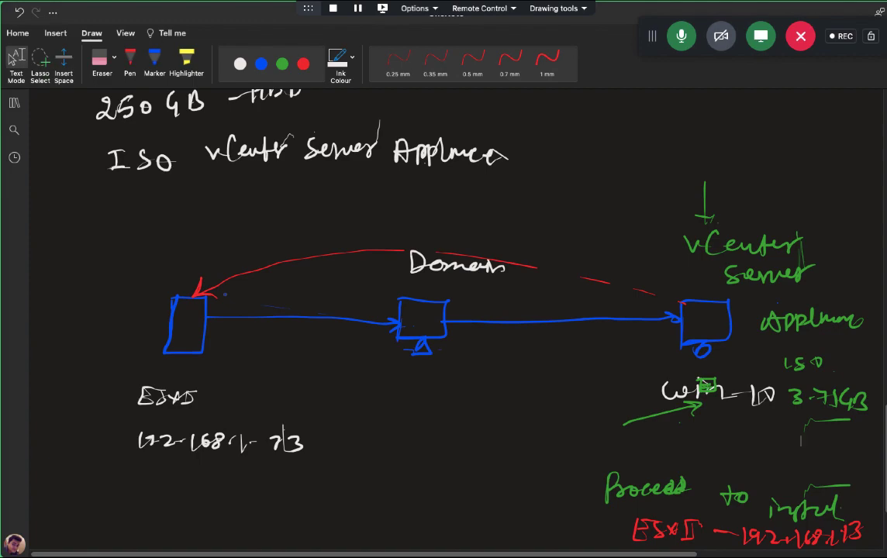
# Step: Switch back to the Windows desktop and launch installer.exe from the win32 folder
pyautogui.hotkey('ctrl', 'Left')
pyautogui.hotkey('ctrl', 'Left')
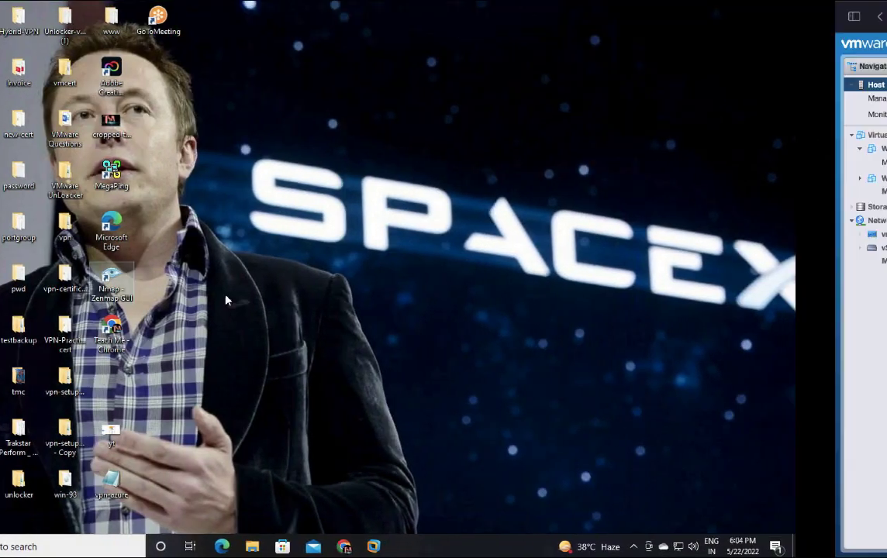
pyautogui.hotkey('ctrl', 'Right')
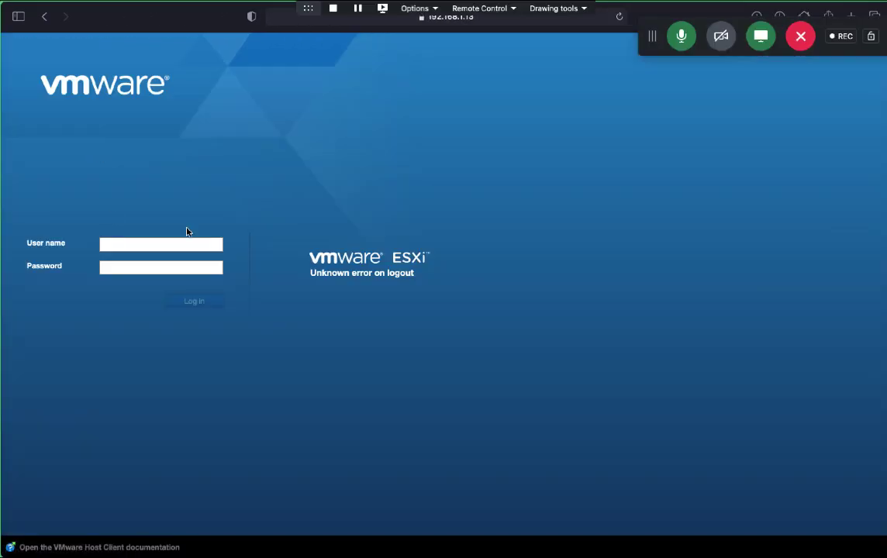
pyautogui.hotkey('ctrl', 'Left')
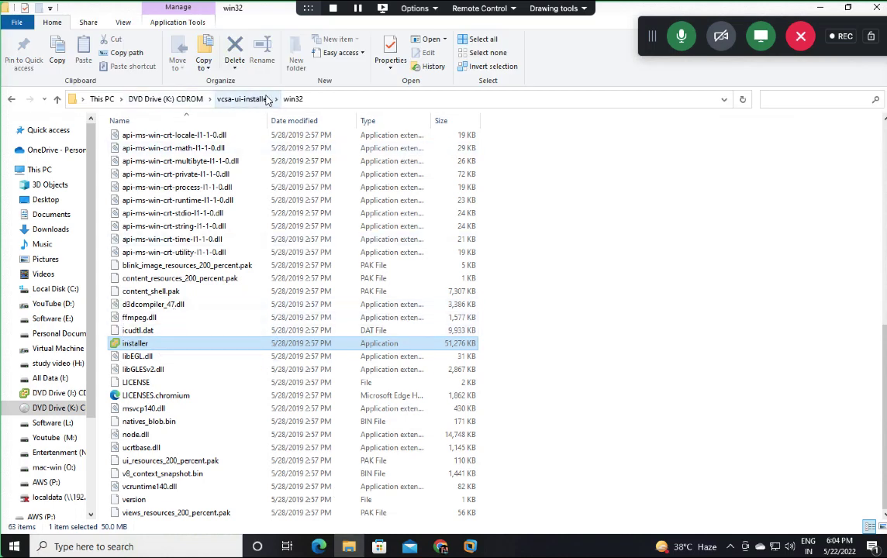
pyautogui.doubleClick(137, 345)
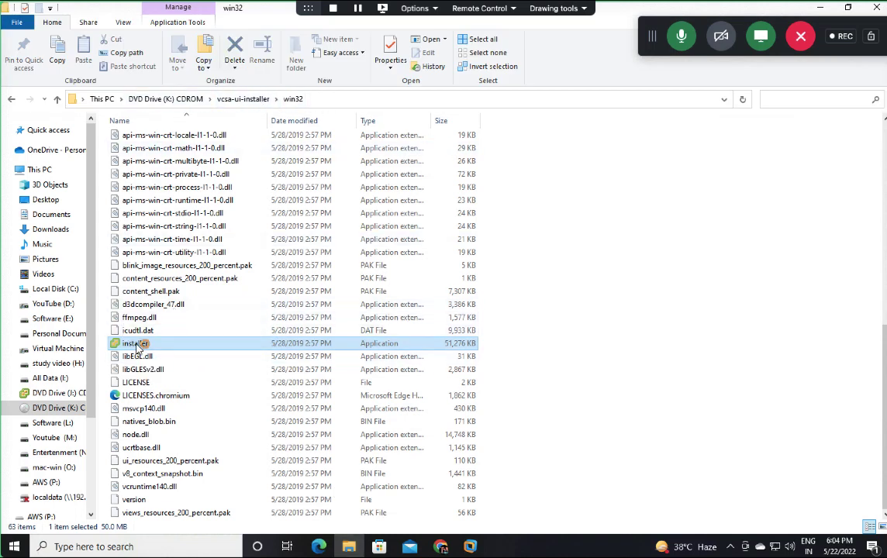
# Step: Minimize File Explorer, start Install, accept the licence terms, and keep vCenter Server with an Embedded PSC
pyautogui.click(823, 9)
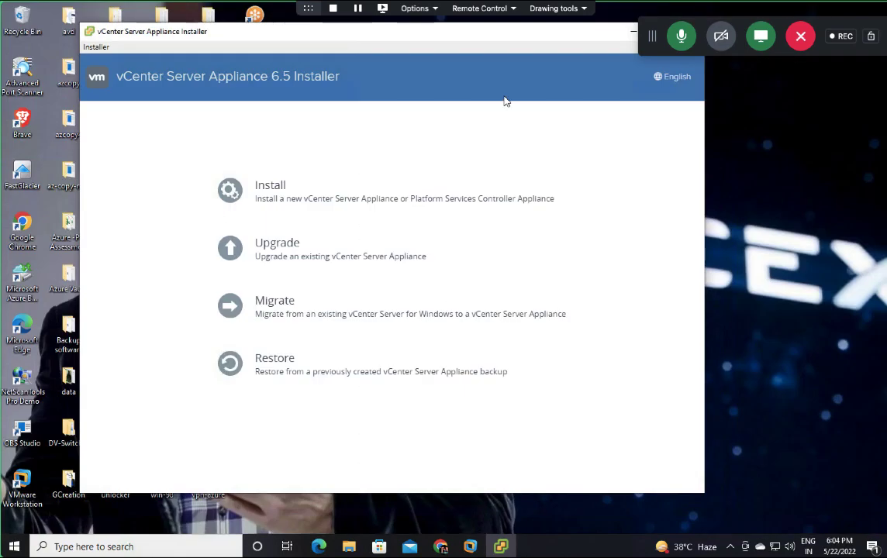
pyautogui.click(226, 190)
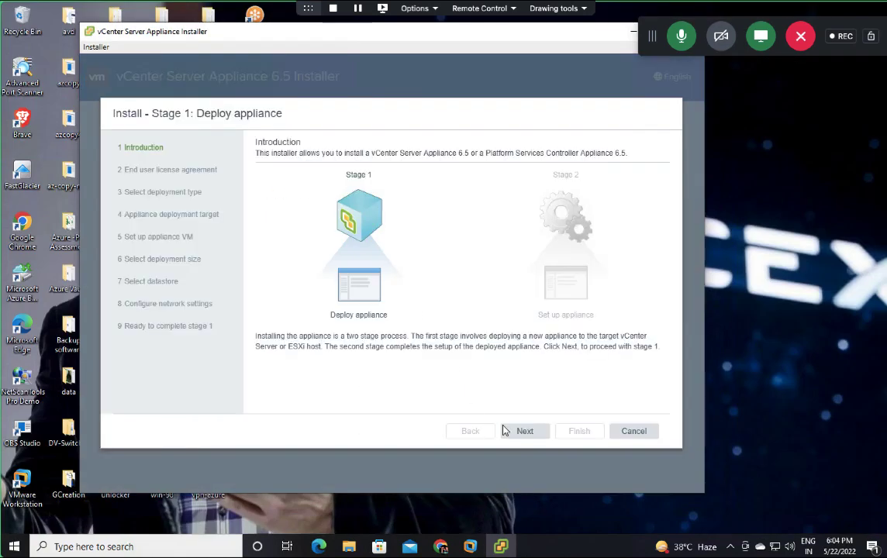
pyautogui.click(523, 431)
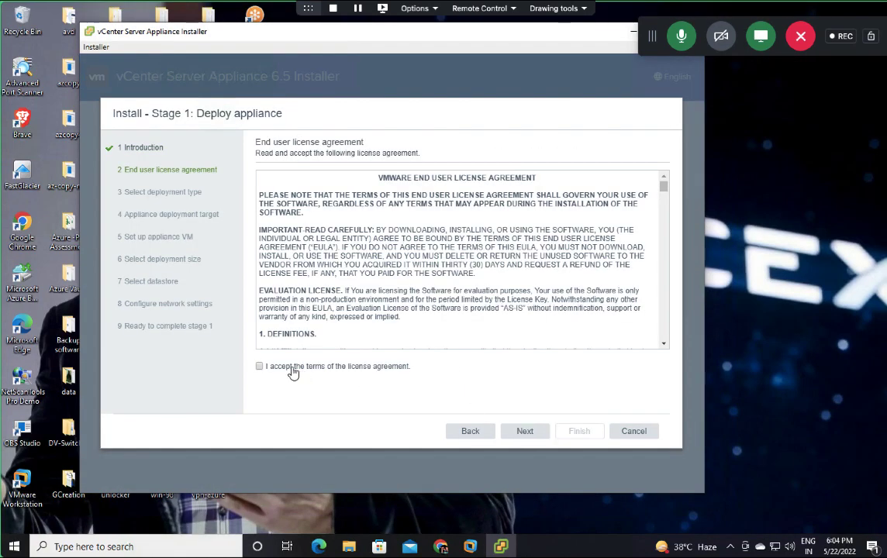
pyautogui.click(295, 369)
pyautogui.scroll(-20, 393, 269)
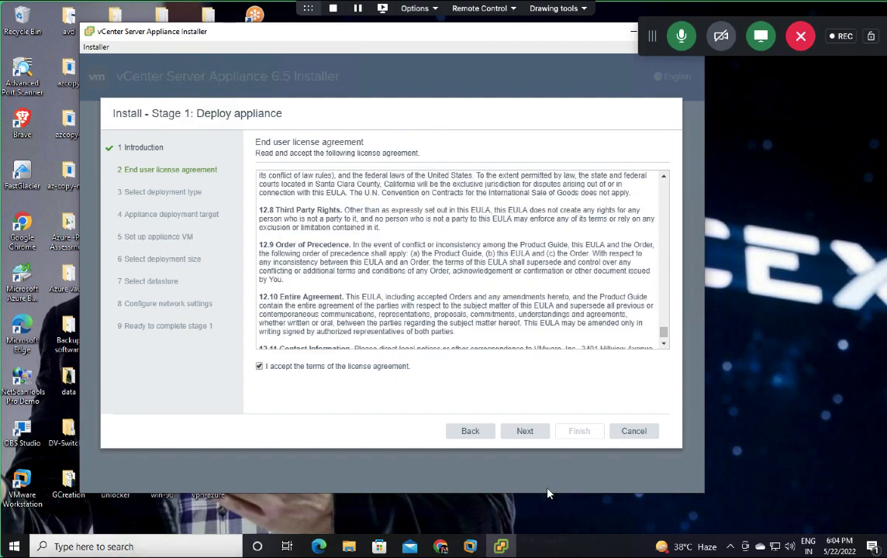
pyautogui.click(525, 432)
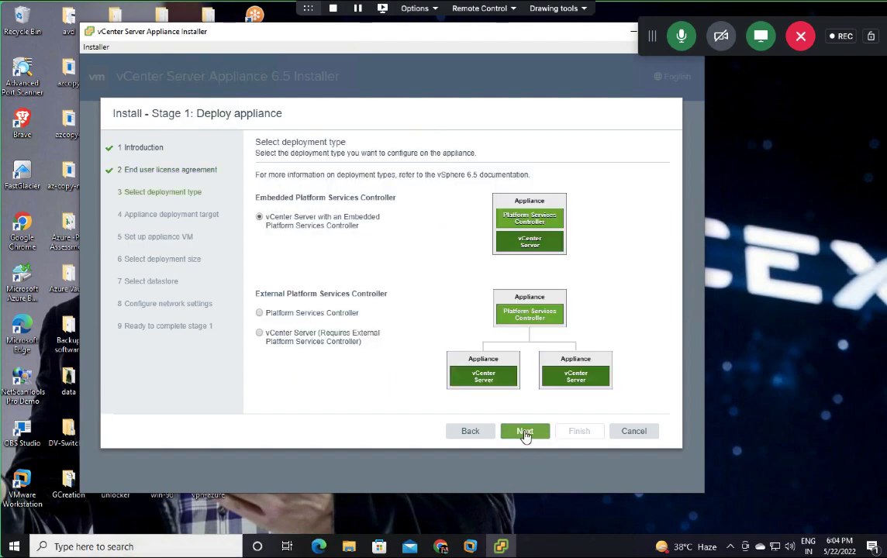
pyautogui.click(524, 433)
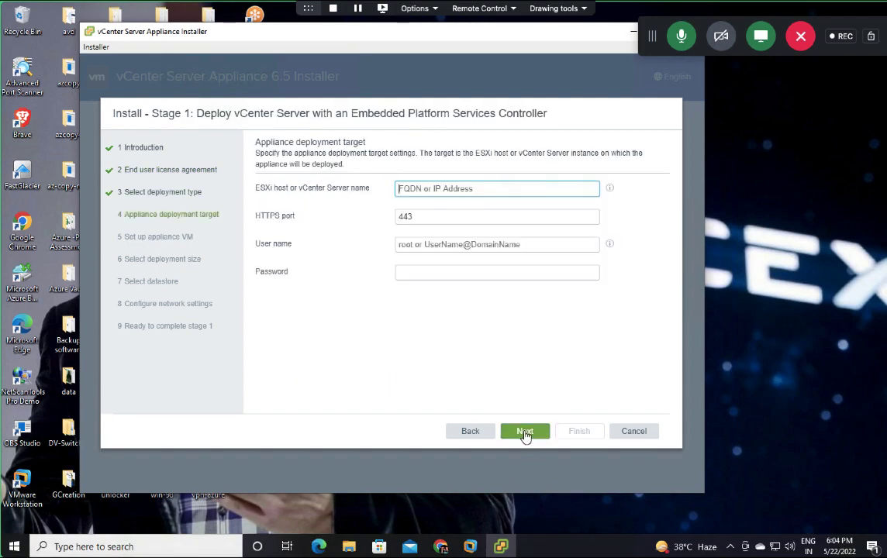
pyautogui.click(436, 187)
pyautogui.write('192')
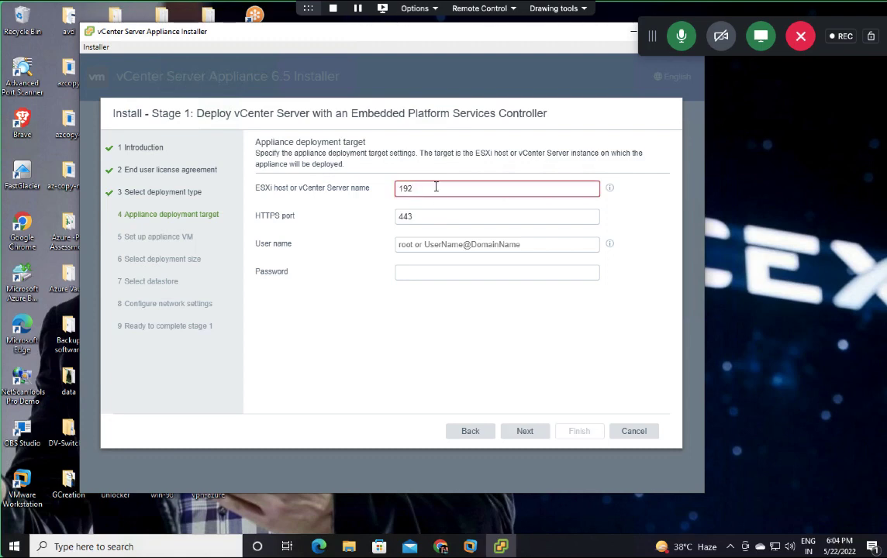
pyautogui.write('.168.1')
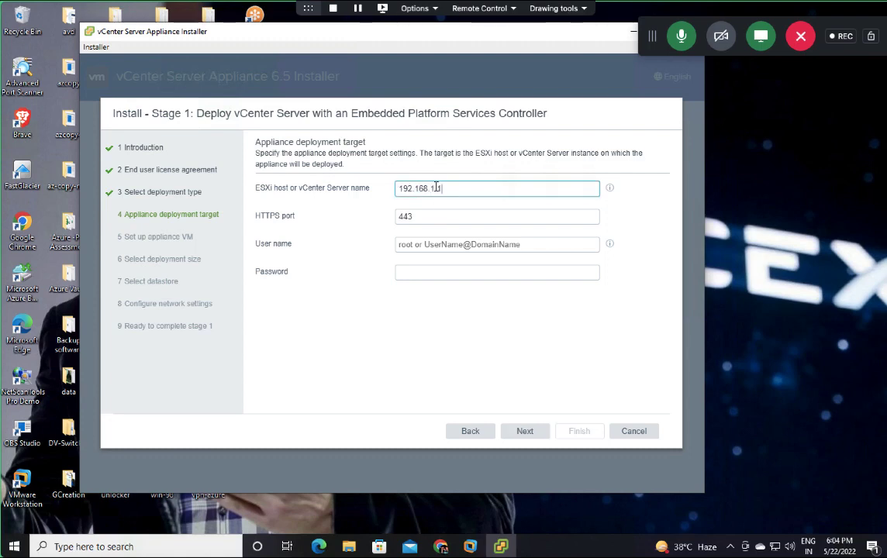
pyautogui.write('0.13')
pyautogui.click(444, 210)
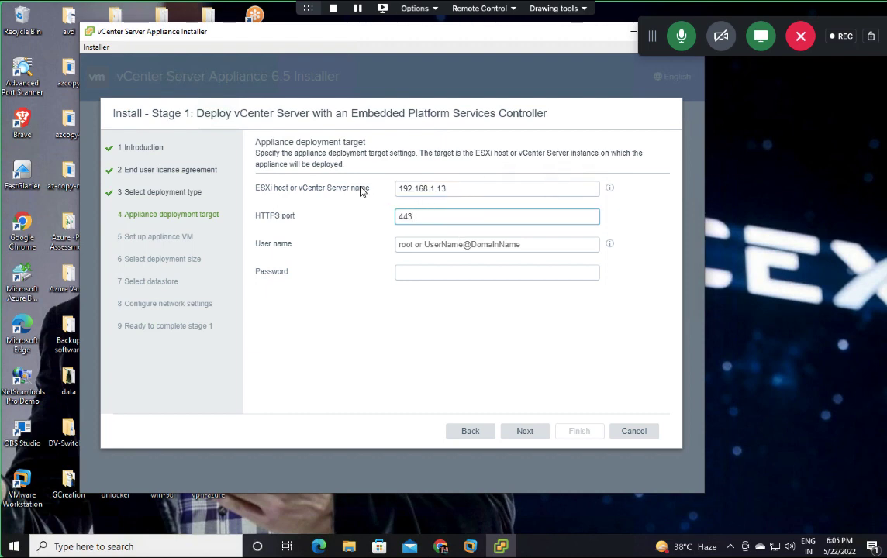
pyautogui.click(470, 246)
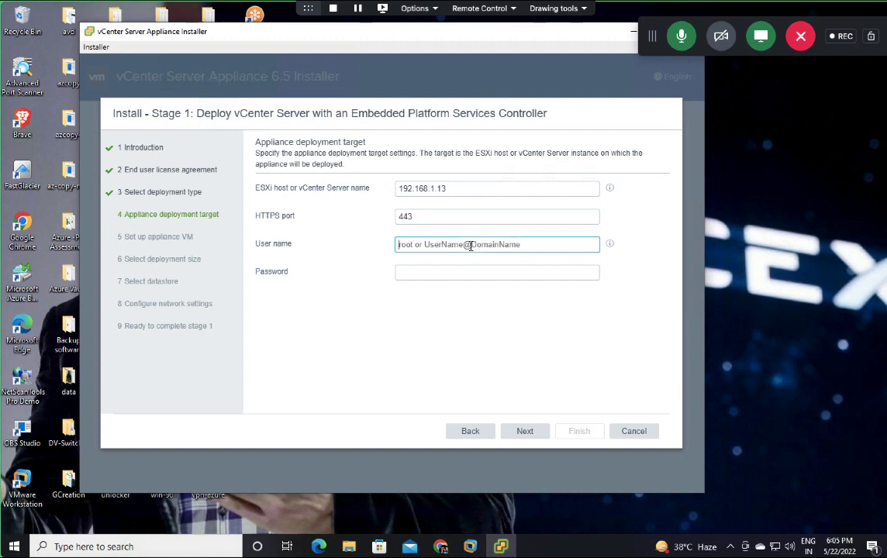
pyautogui.write('Ad')
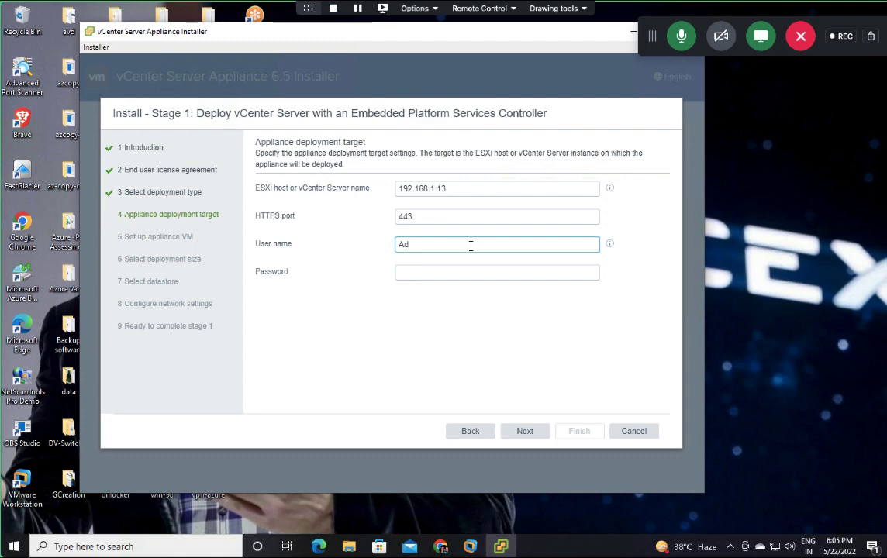
pyautogui.write('ministrator@vsphere')
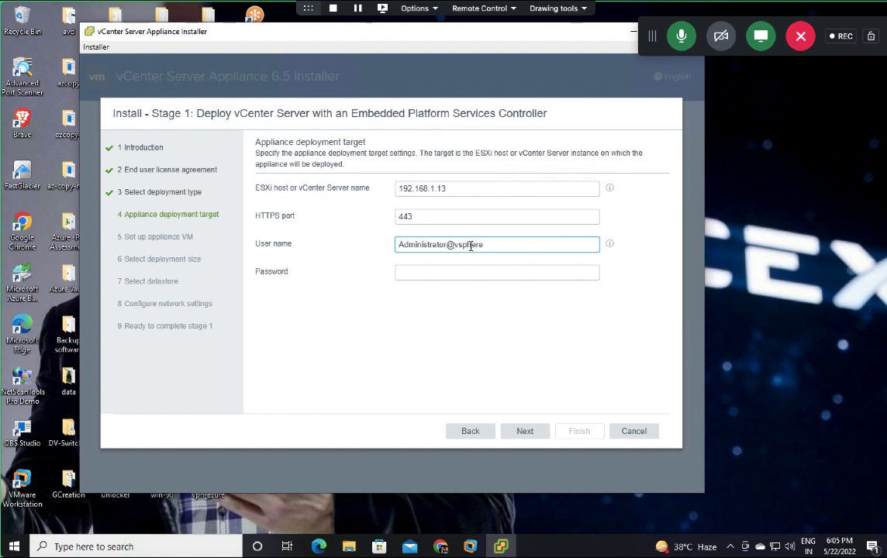
pyautogui.write('.local')
pyautogui.press('Tab')
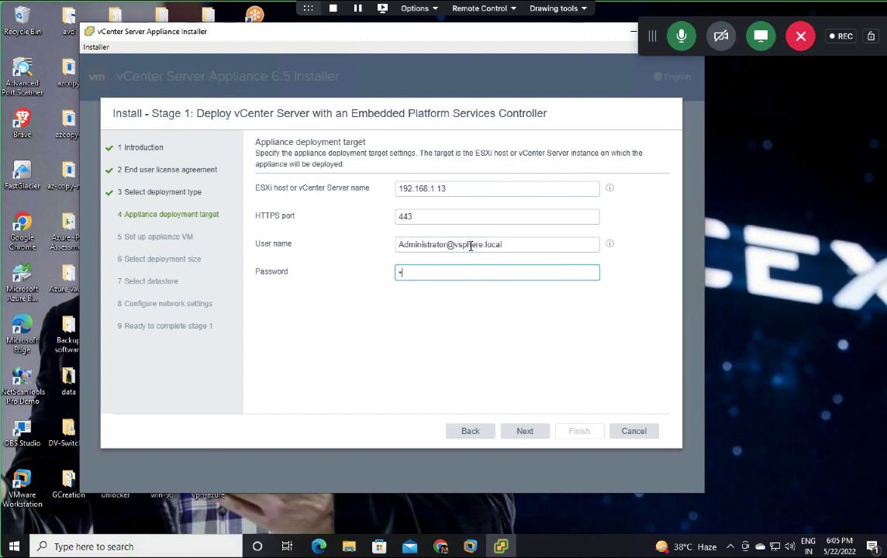
pyautogui.write('•••••••••••••')
# Step: Change the user name to root, retype its password, submit, and accept the certificate warning
pyautogui.click(287, 244)
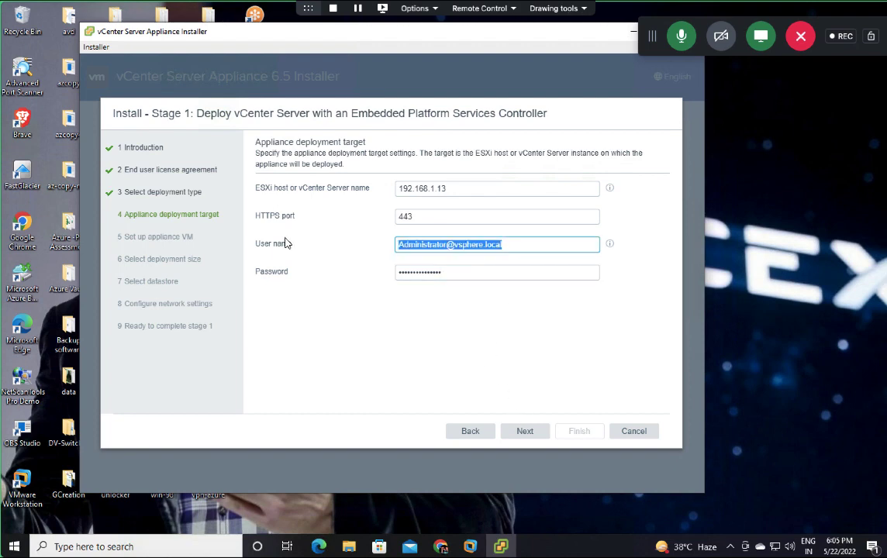
pyautogui.press('BackSpace')
pyautogui.write('root')
pyautogui.press('Tab')
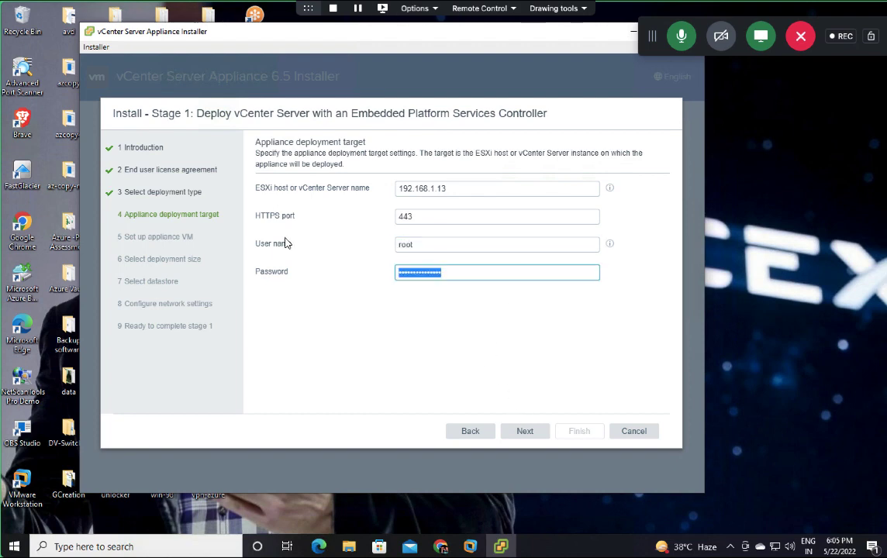
pyautogui.write('•')
pyautogui.press('BackSpace')
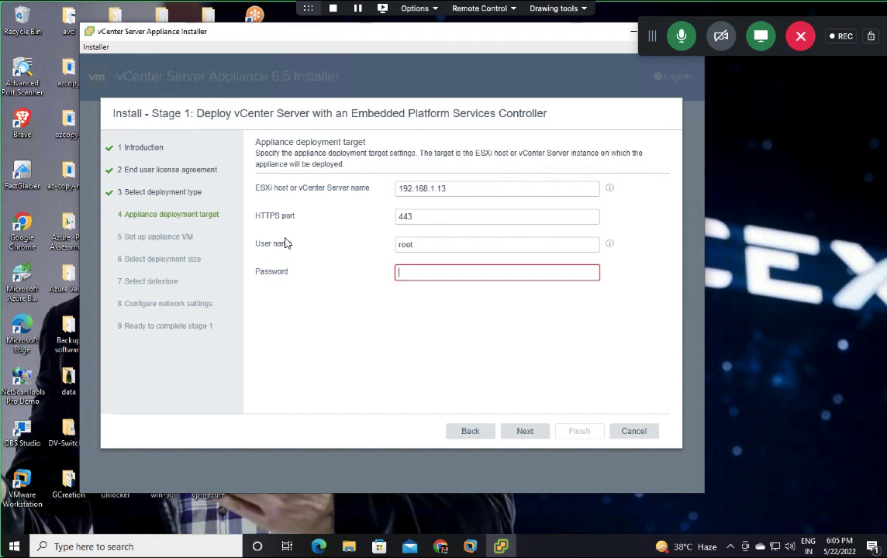
pyautogui.write('••••••')
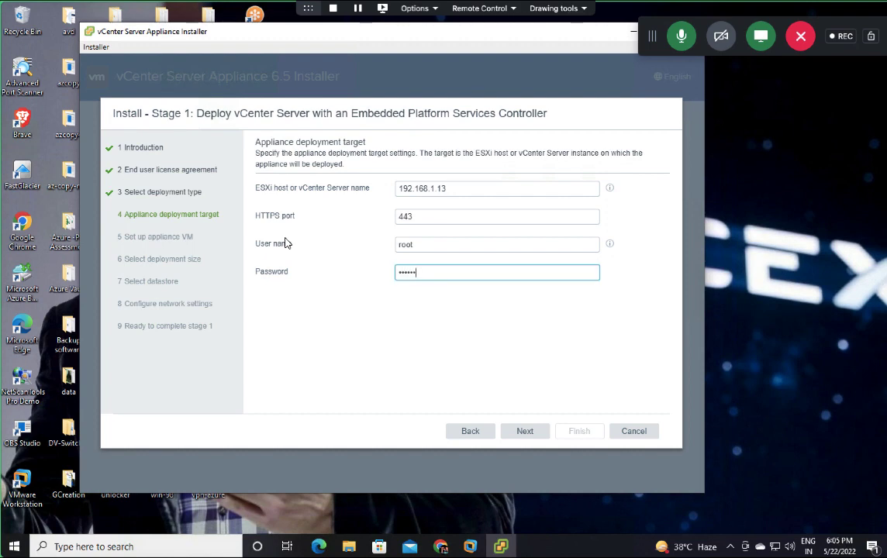
pyautogui.write('••')
pyautogui.click(530, 433)
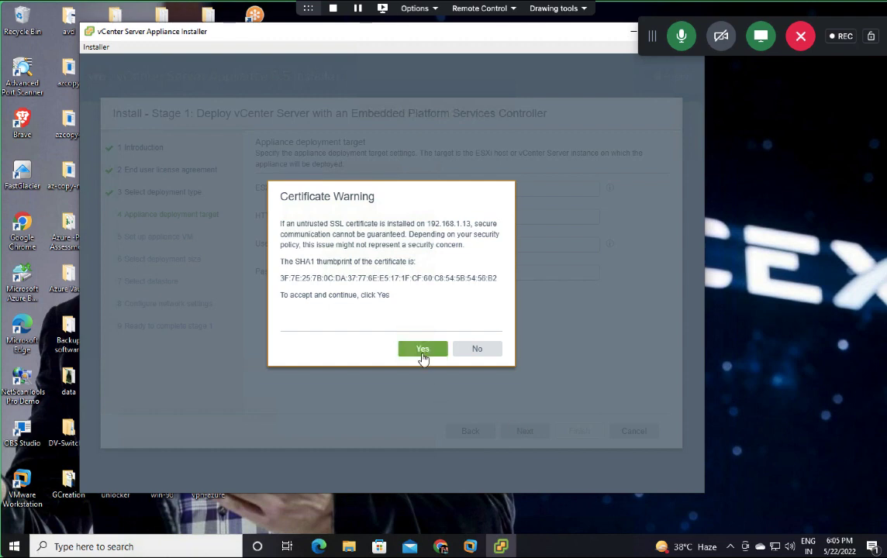
pyautogui.click(423, 352)
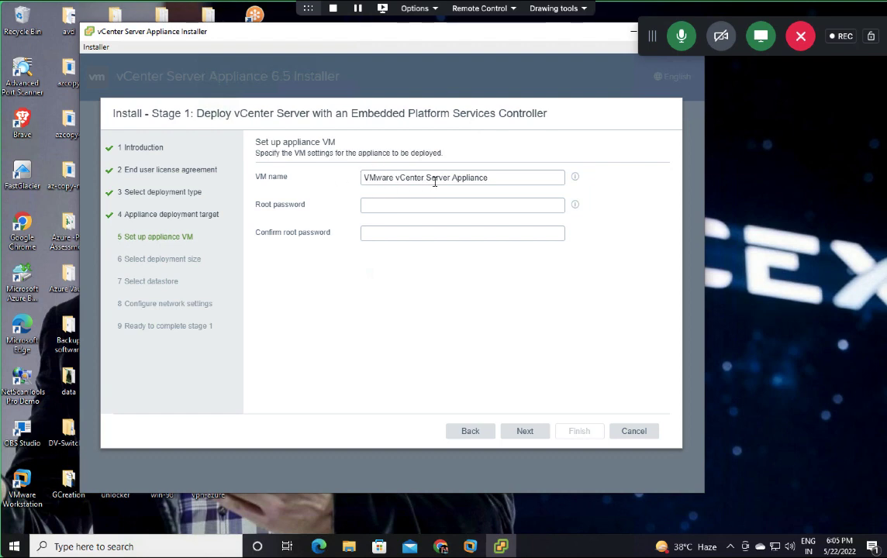
# Step: Name the appliance VM VCSA and enter a matching root password in both password fields
pyautogui.moveTo(493, 178); pyautogui.dragTo(310, 183)
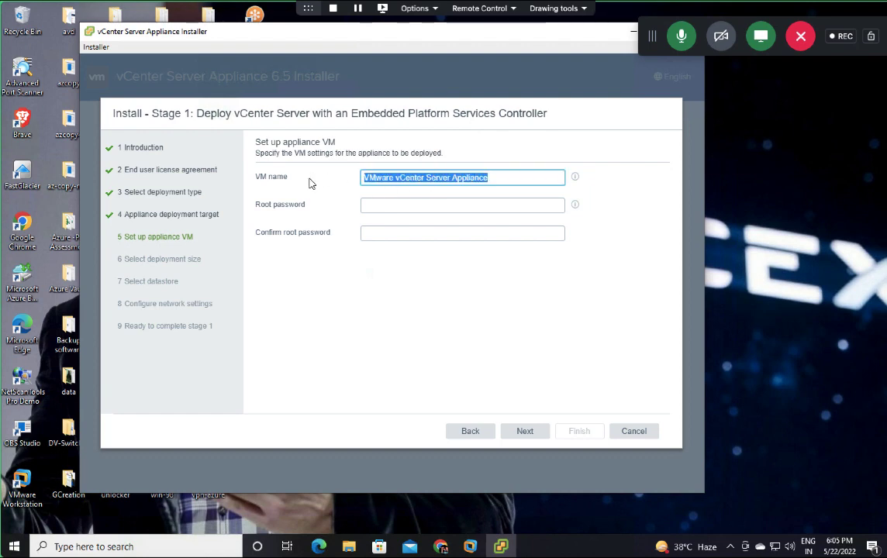
pyautogui.write('VCSA')
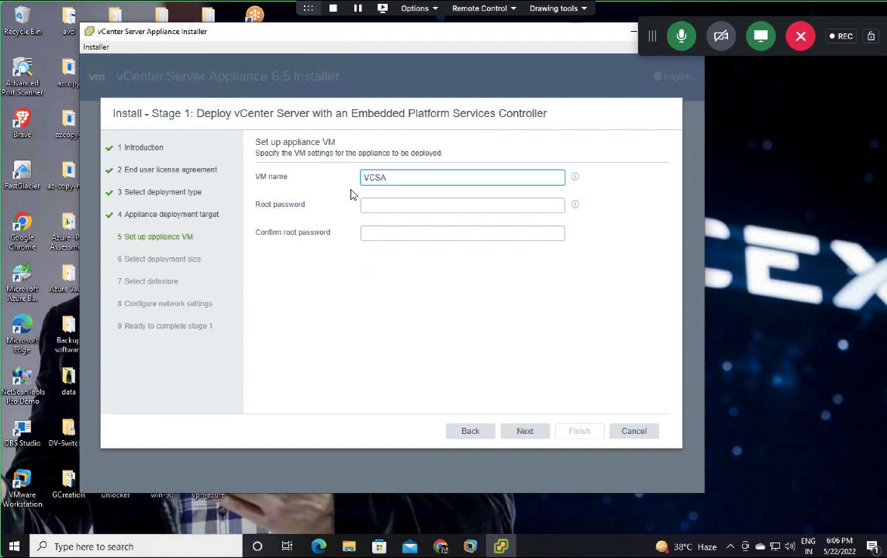
pyautogui.click(394, 205)
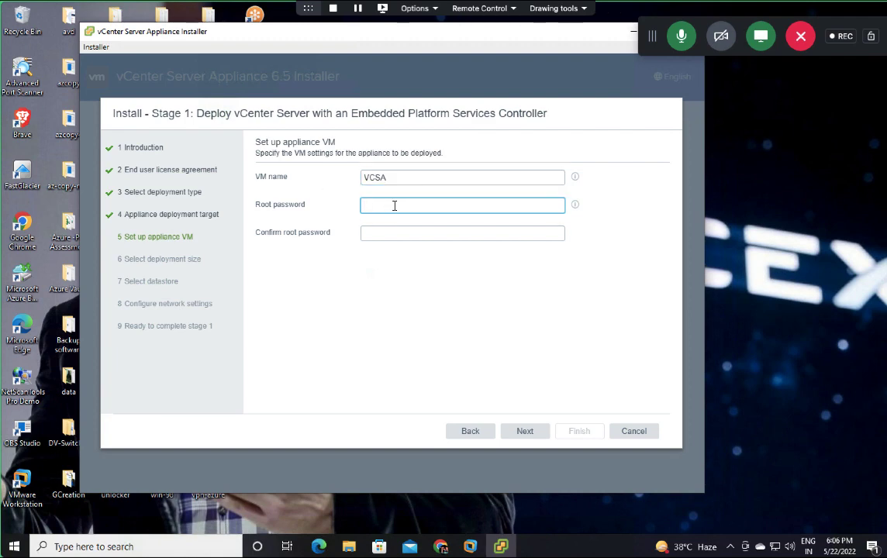
pyautogui.write('VM')
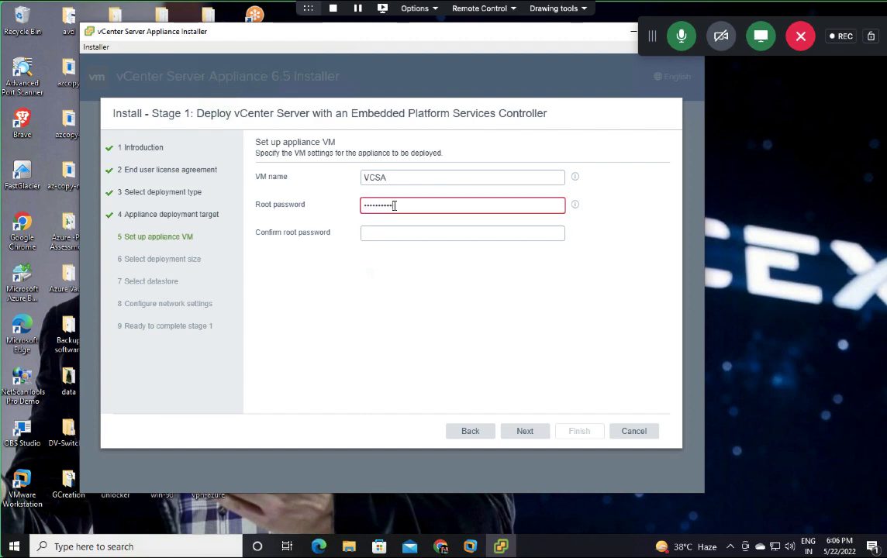
pyautogui.write('!')
pyautogui.press('Tab')
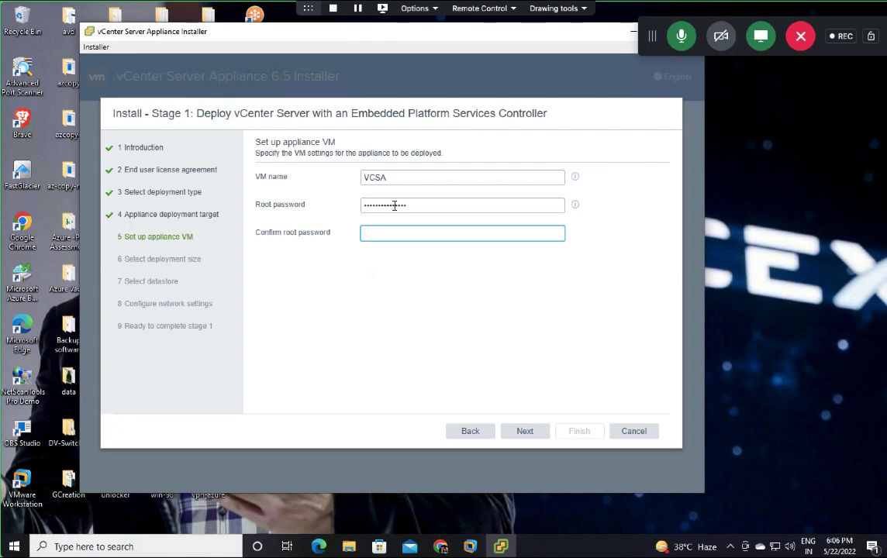
pyautogui.write('VM')
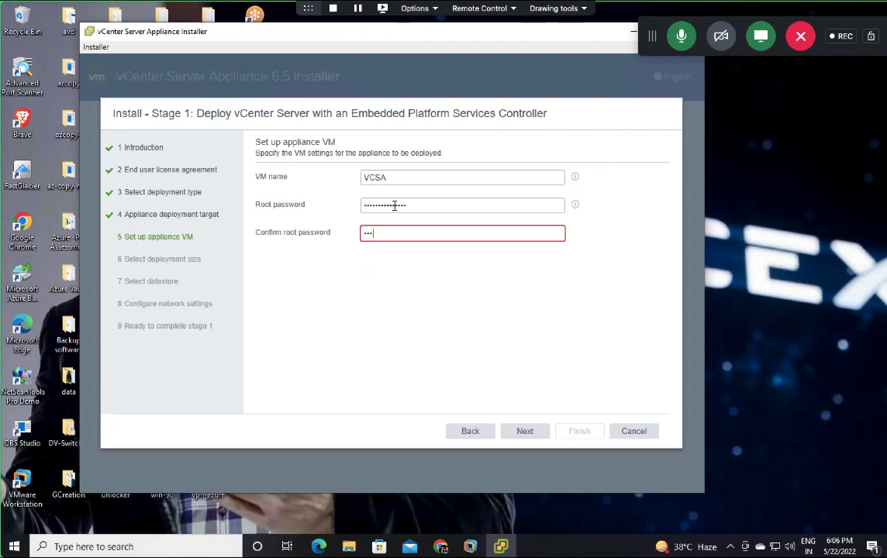
pyautogui.write('ware@123!')
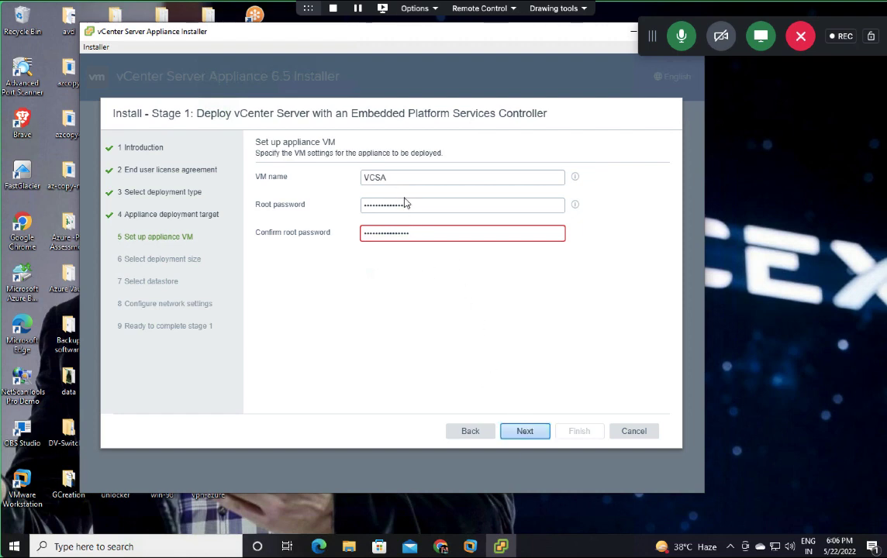
pyautogui.doubleClick(422, 230)
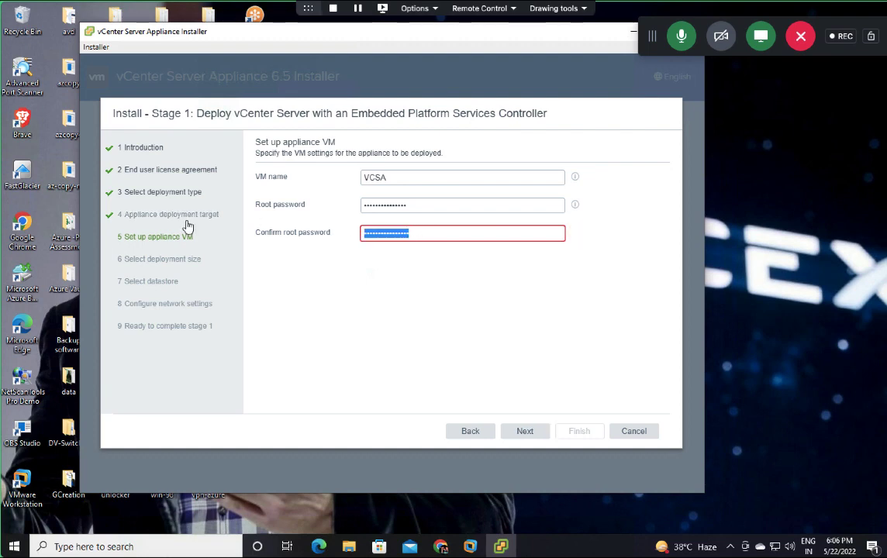
pyautogui.write('••')
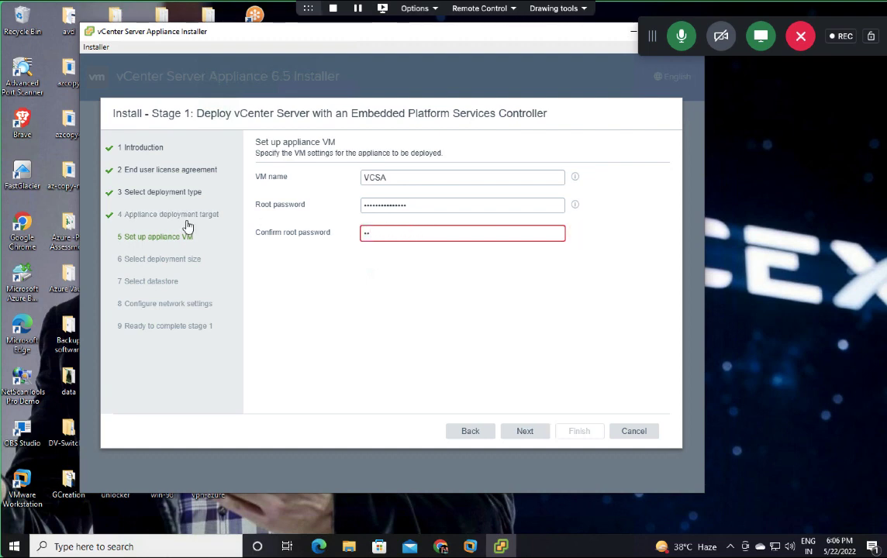
pyautogui.write('•••••••••••')
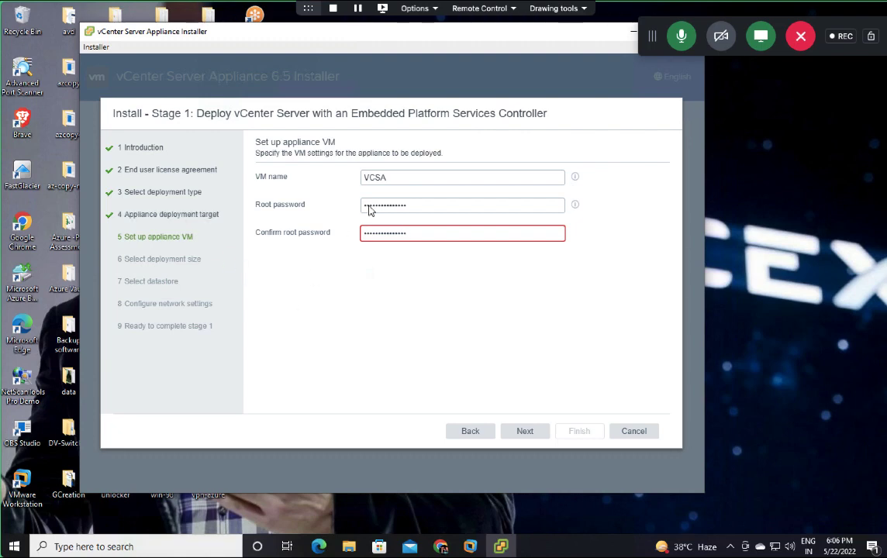
pyautogui.tripleClick(280, 207)
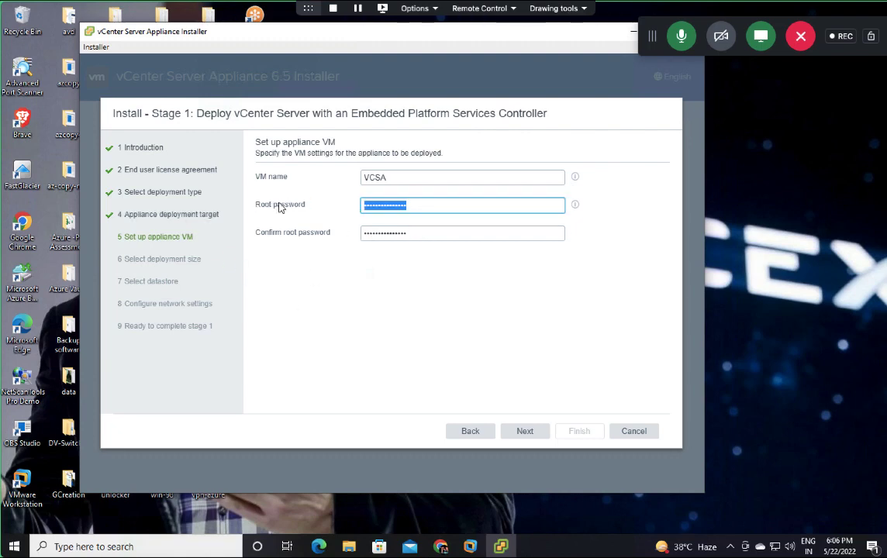
pyautogui.write('••')
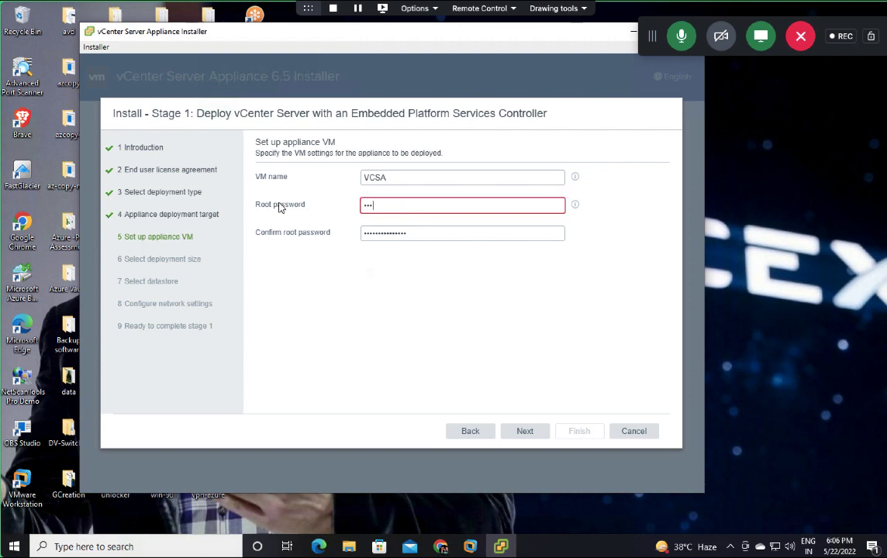
pyautogui.write('•••••••••')
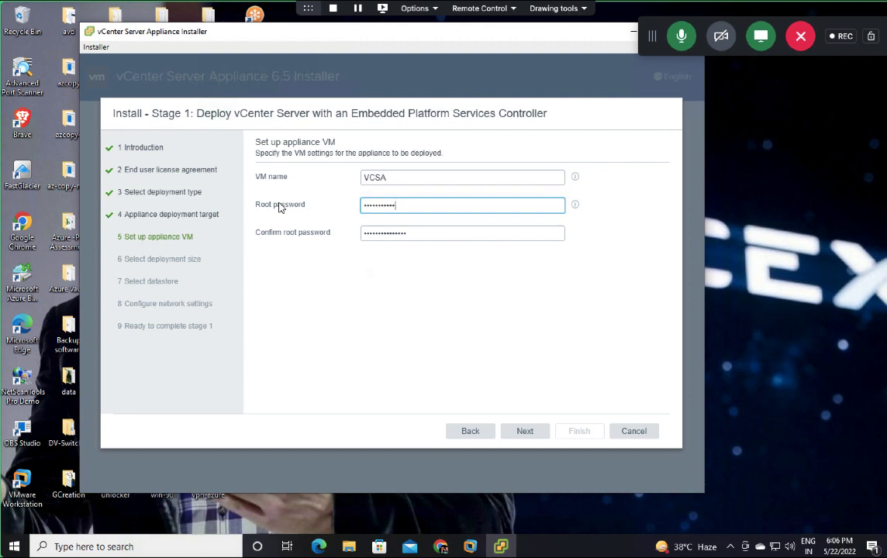
# Step: Accept the default deployment size, then pick Local-Storage with Enable Thin Disk Mode ticked
pyautogui.click(533, 435)
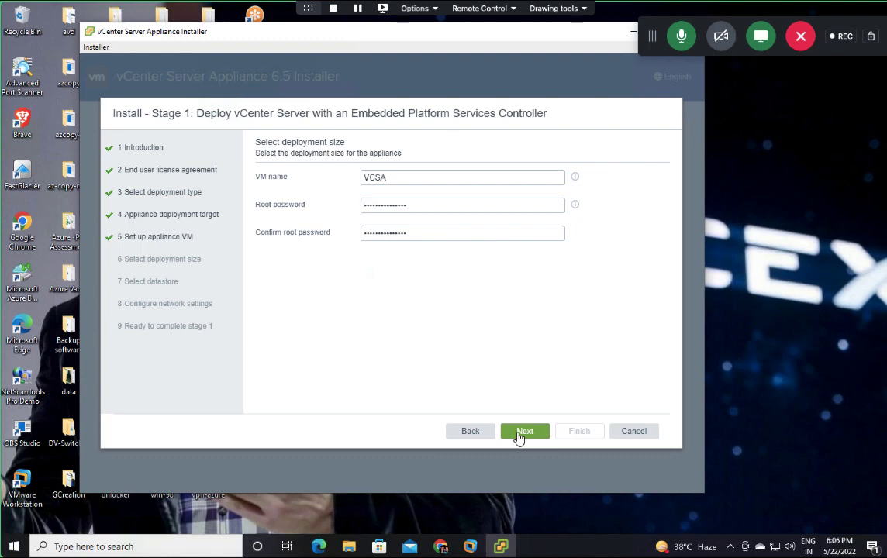
pyautogui.click(518, 437)
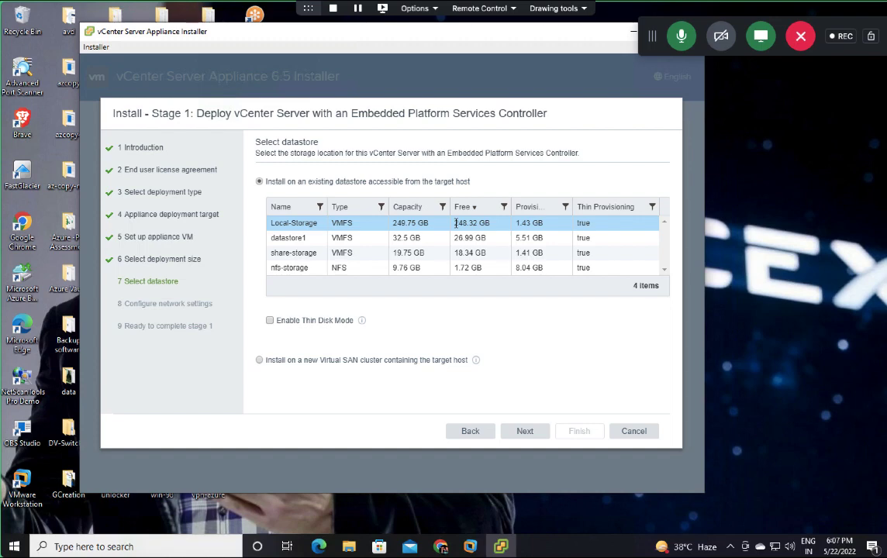
pyautogui.click(271, 323)
pyautogui.click(524, 434)
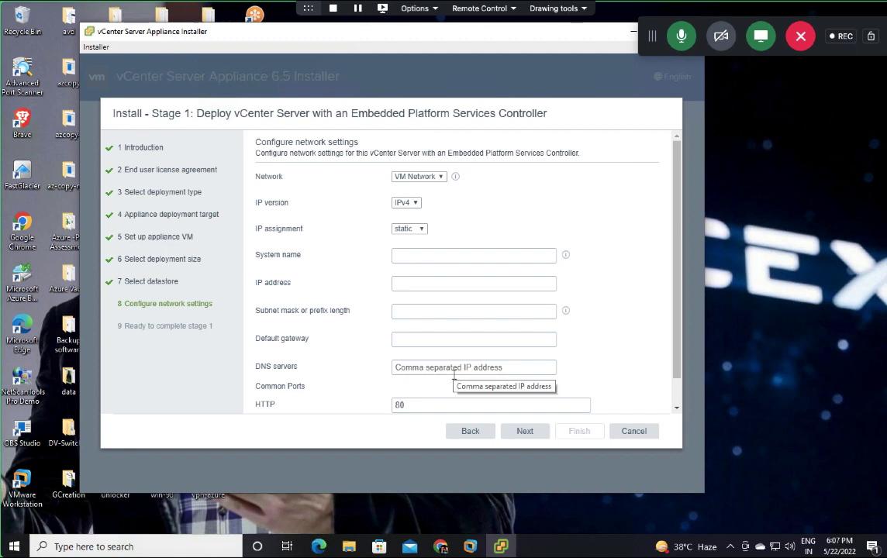
# Step: Enter system name vcsa, IP 192.168.1.25, subnet mask 255.255.255.0 and gateway 192.168.1.1
pyautogui.scroll(-1, 454, 326)
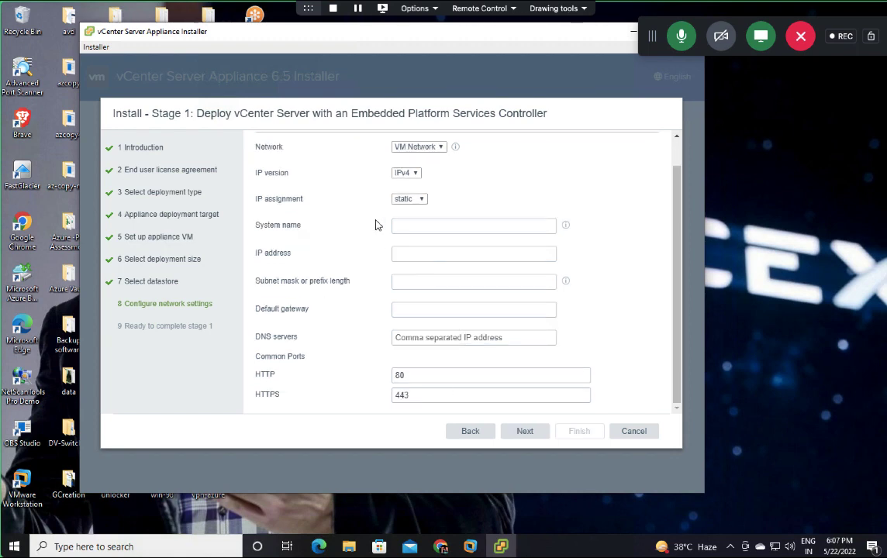
pyautogui.scroll(1, 380, 225)
pyautogui.click(429, 262)
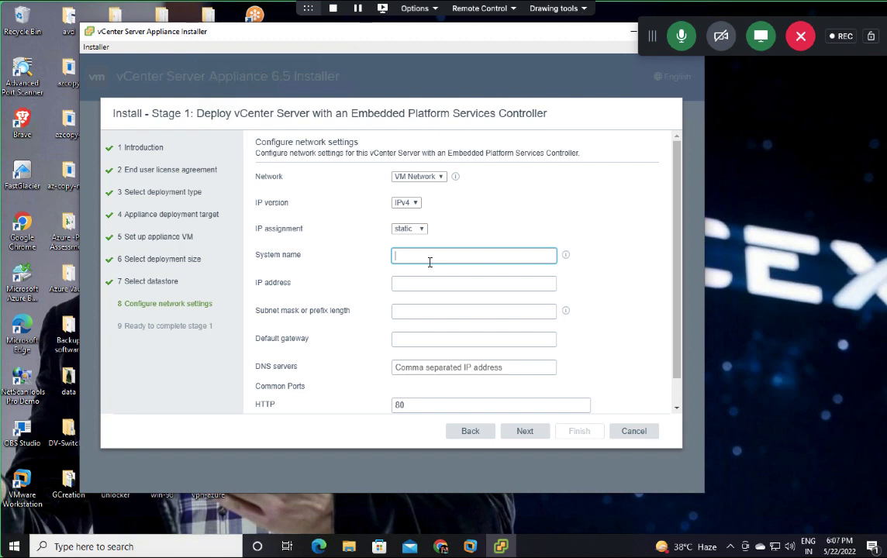
pyautogui.write('vcsa')
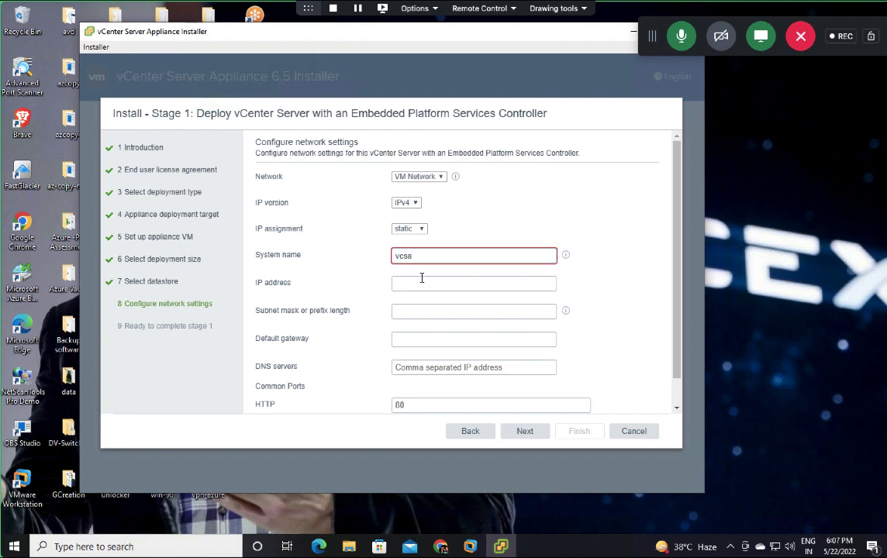
pyautogui.click(422, 278)
pyautogui.write('192')
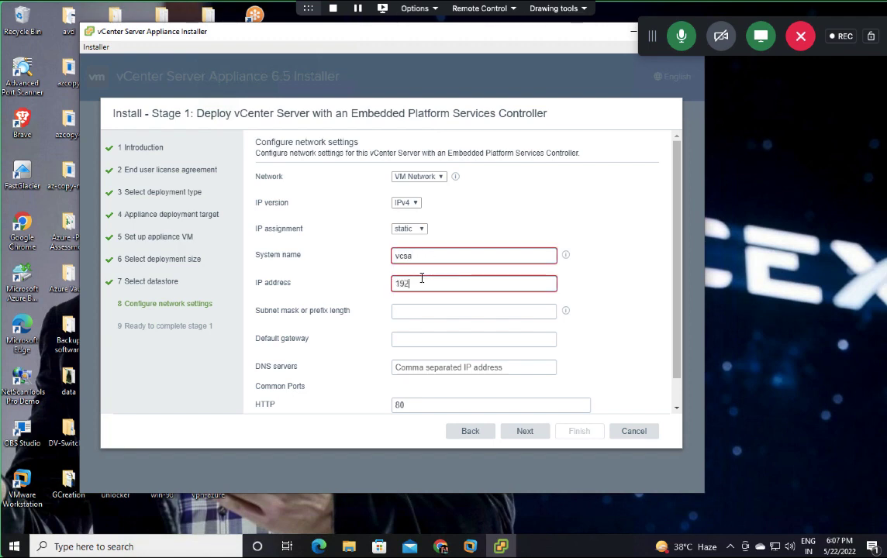
pyautogui.write('.168.1.')
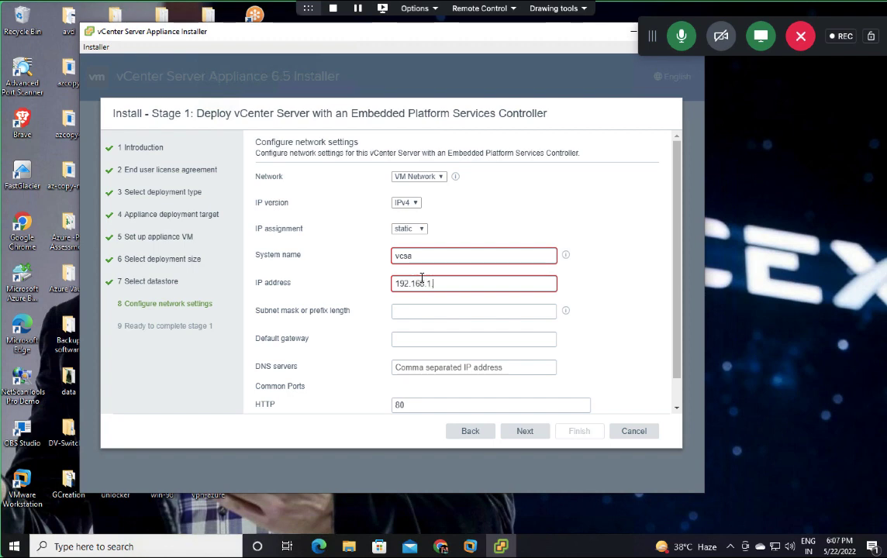
pyautogui.write('250')
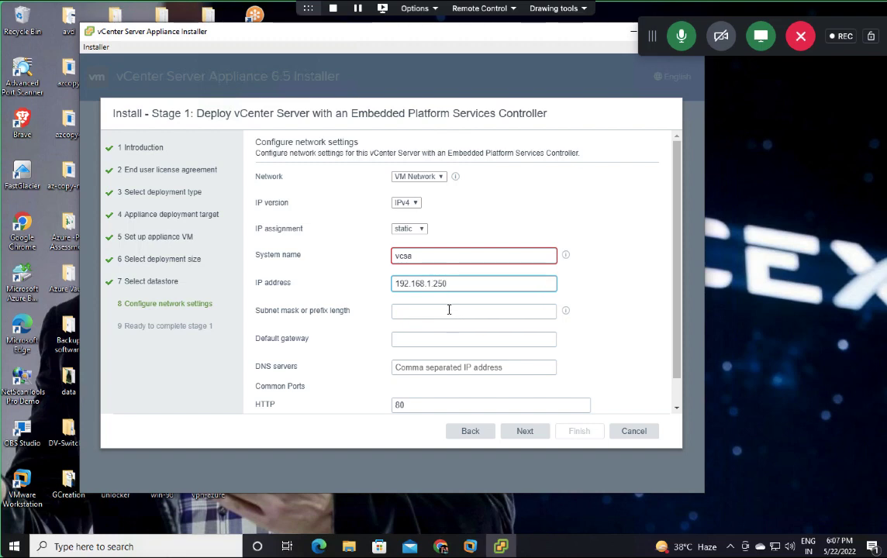
pyautogui.click(442, 311)
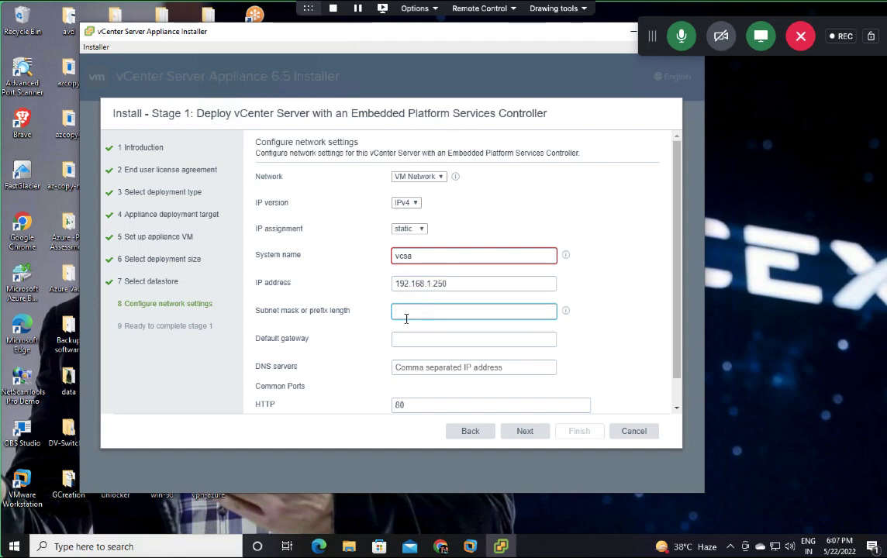
pyautogui.write('255.255')
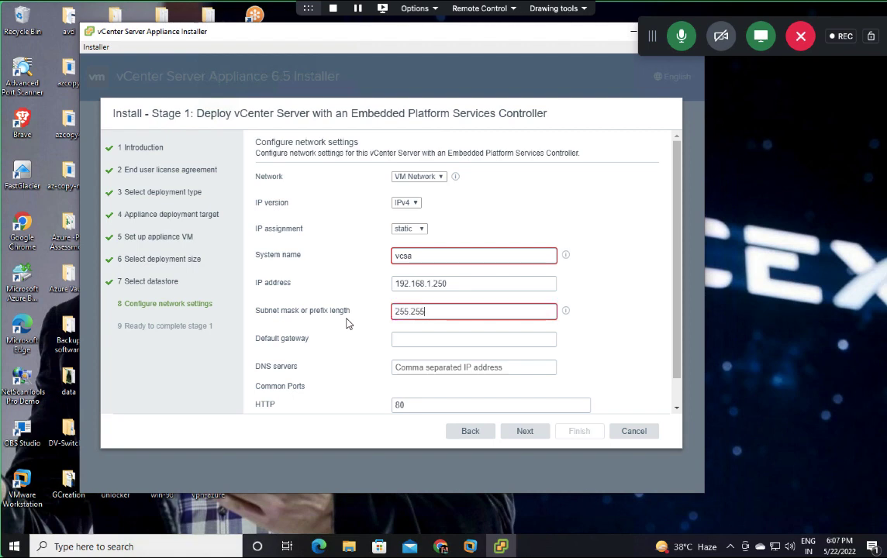
pyautogui.write('.255.0')
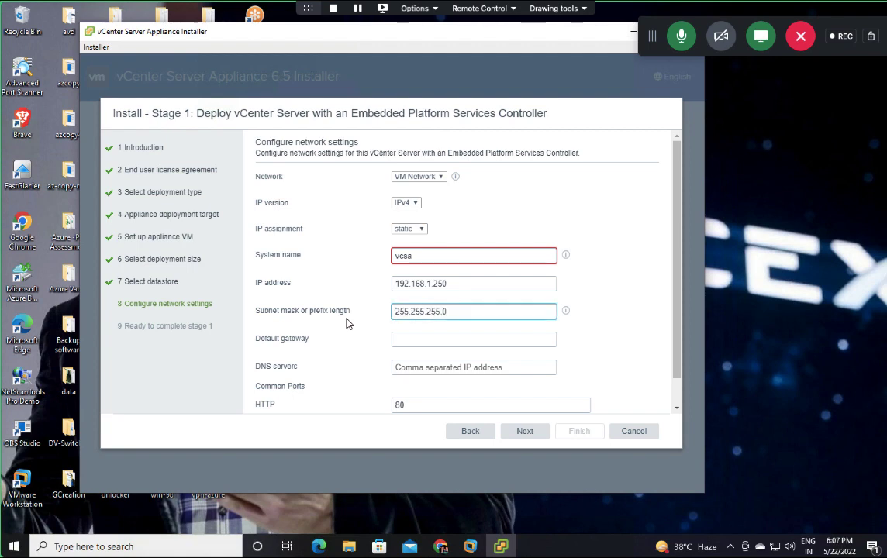
pyautogui.click(406, 342)
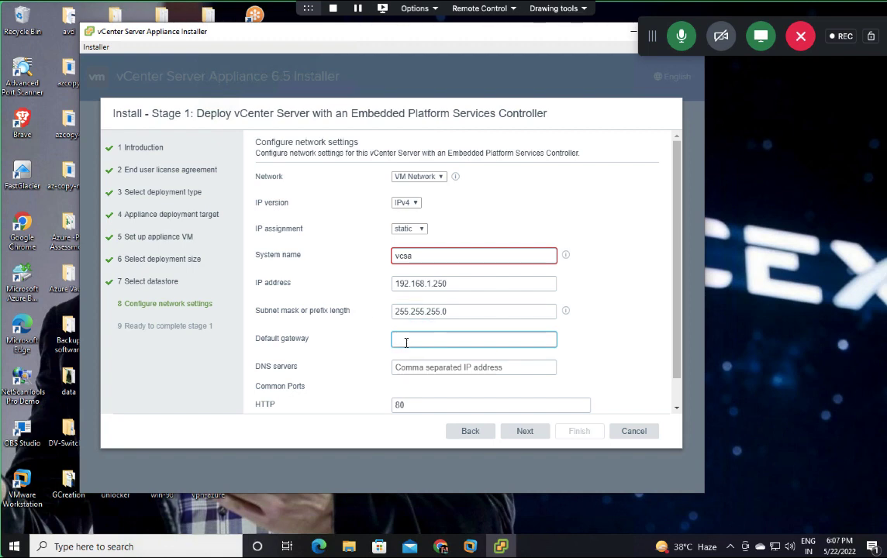
pyautogui.write('192.1')
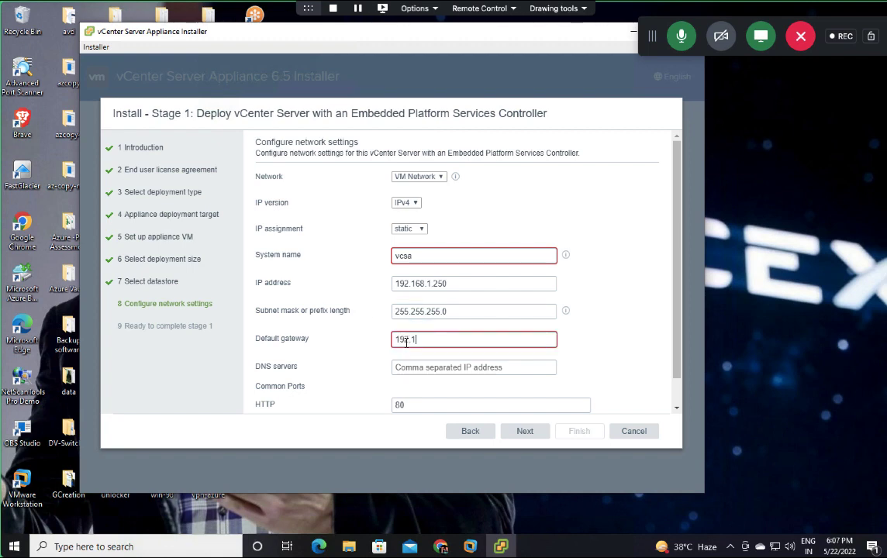
pyautogui.write('68.1.1')
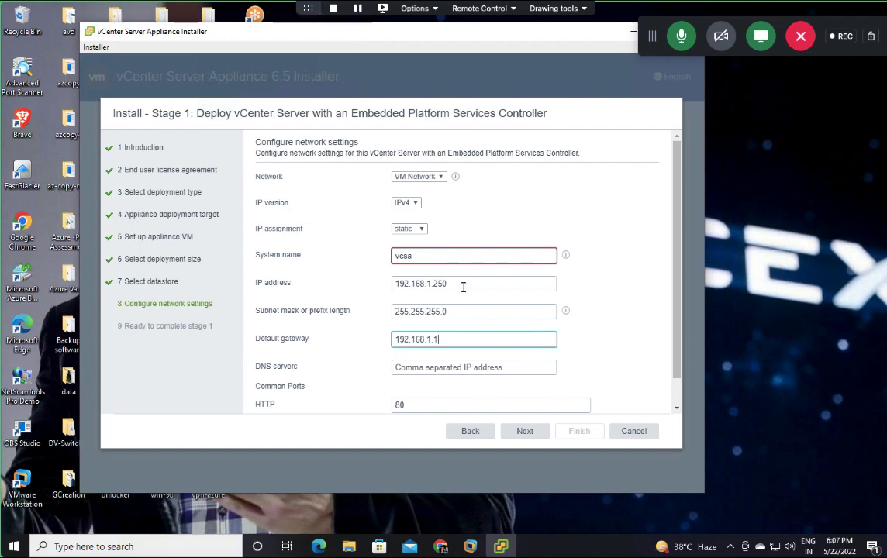
# Step: Change the system name from vcsa to vcsa.cloud.com
pyautogui.doubleClick(396, 284)
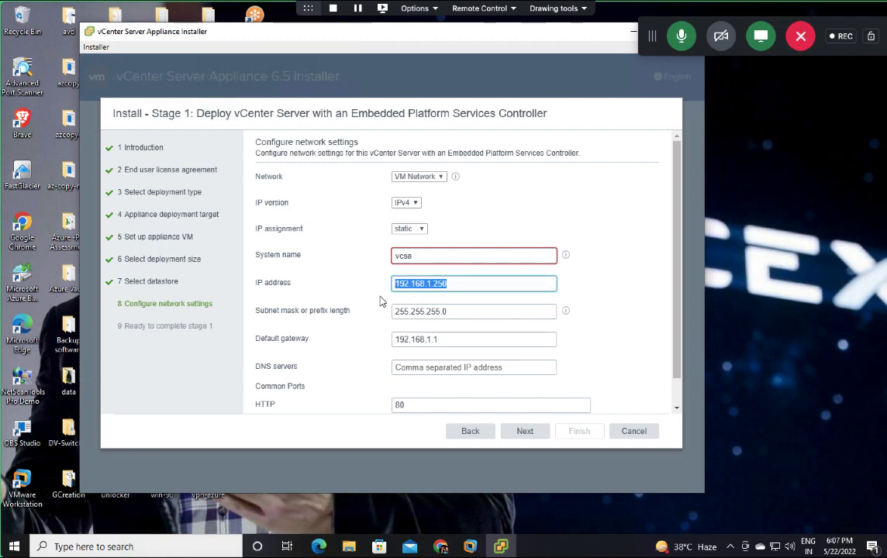
pyautogui.click(442, 298)
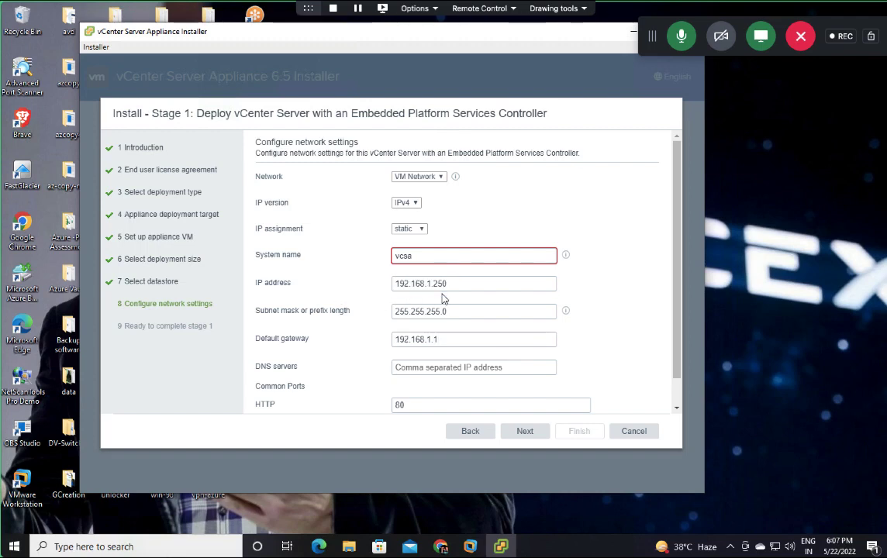
pyautogui.click(420, 257)
pyautogui.press('BackSpace')
pyautogui.press('BackSpace')
pyautogui.press('BackSpace')
pyautogui.press('BackSpace')
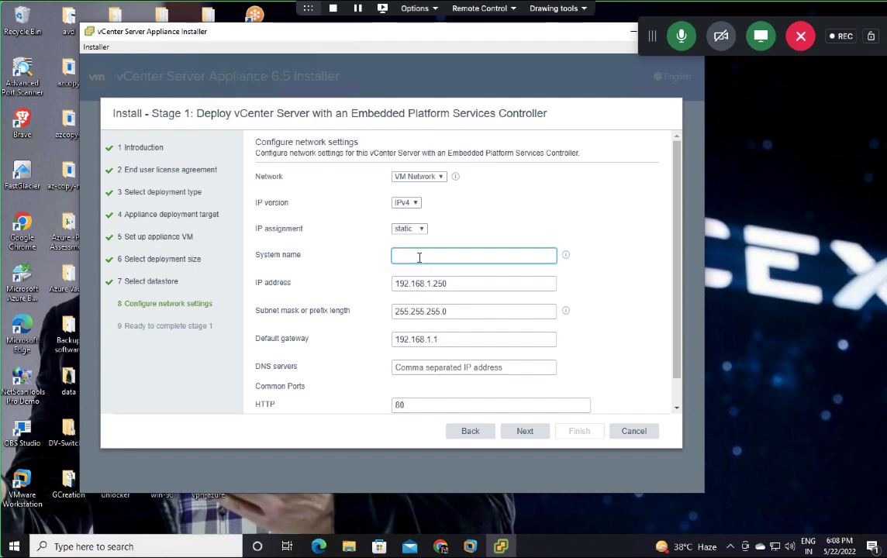
pyautogui.write('vc')
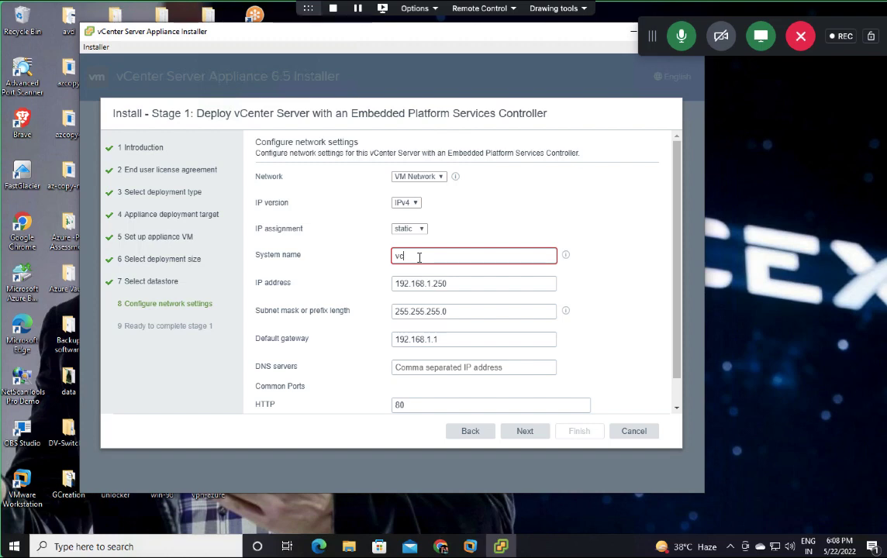
pyautogui.write('sa.cloud.com')
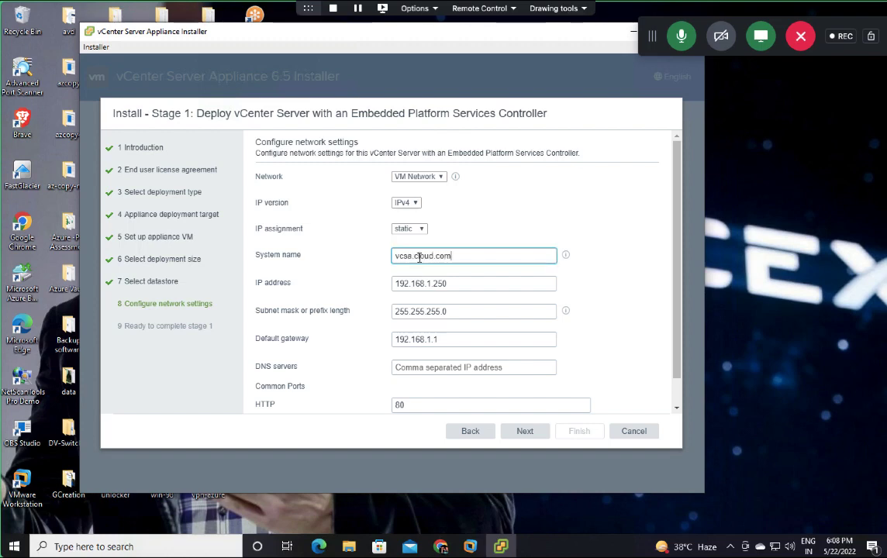
pyautogui.click(651, 280)
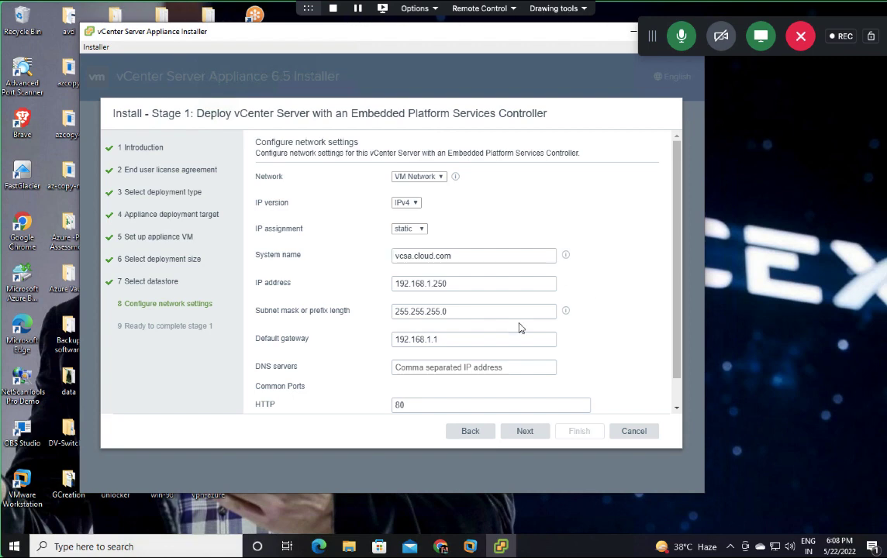
# Step: Enter DNS server 192.168.1.15 and continue to the stage 1 summary
pyautogui.click(421, 370)
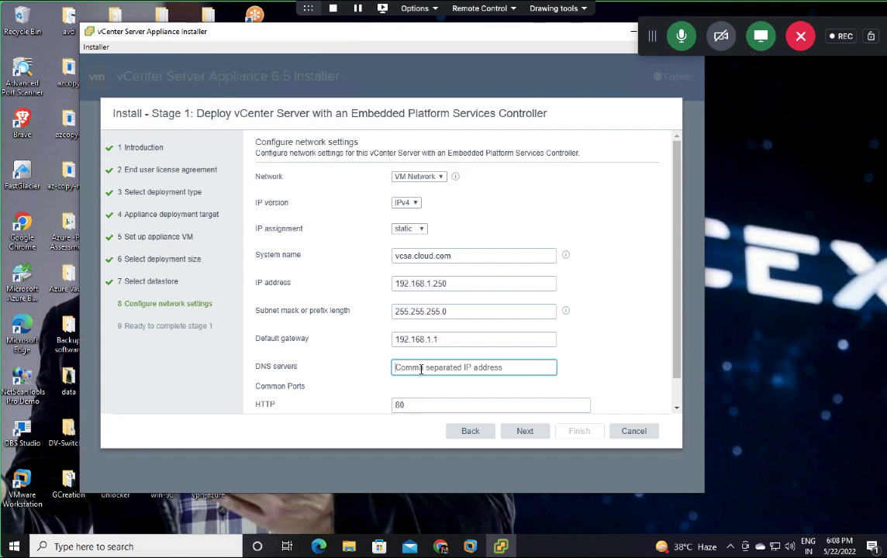
pyautogui.write('192.168.1.15')
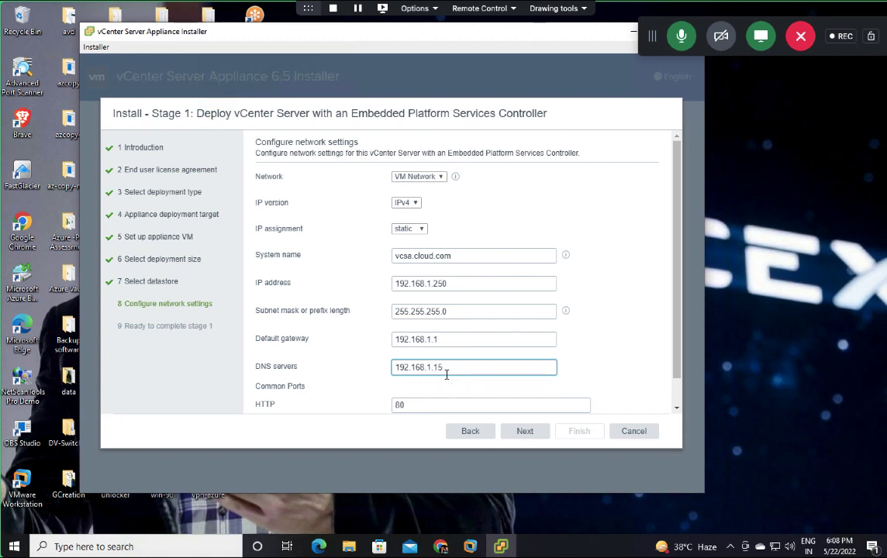
pyautogui.scroll(-1, 447, 376)
pyautogui.scroll(1, 454, 307)
pyautogui.scroll(-1, 388, 299)
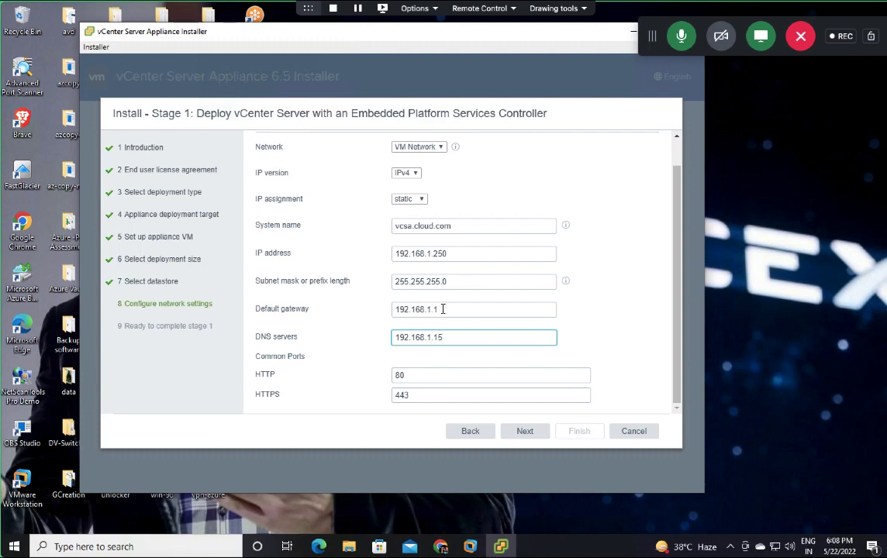
pyautogui.click(524, 432)
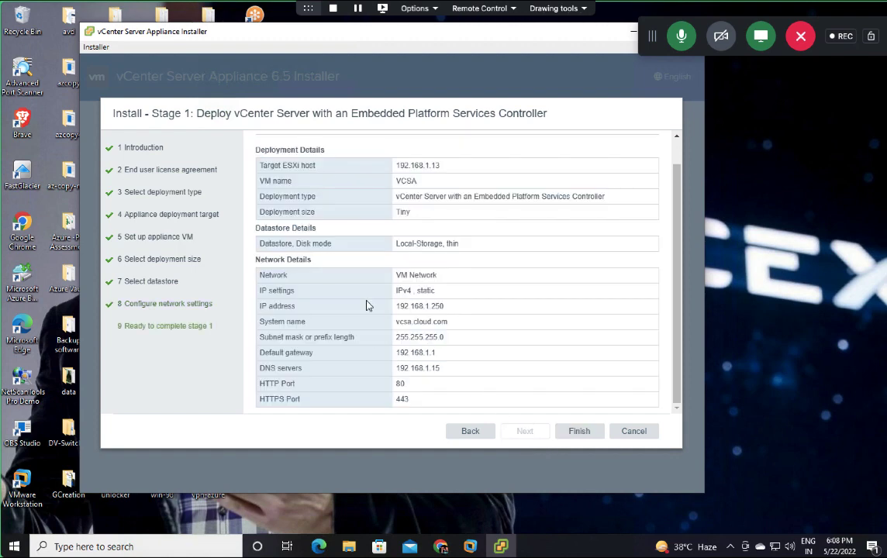
# Step: Finish stage 1 to start deploying the appliance, then leave the full-screen remote session
pyautogui.click(575, 435)
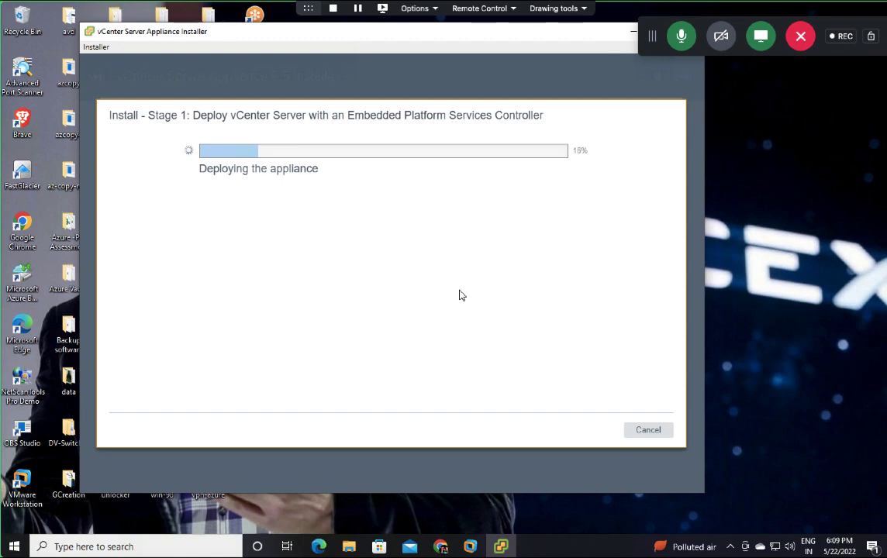
pyautogui.hotkey('ctrl', 'Left')
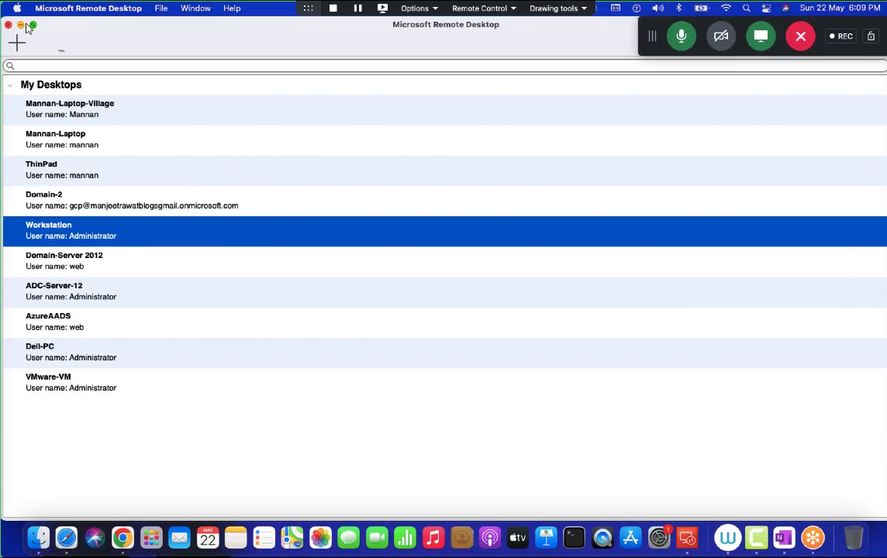
# Step: Hide the remote desktop connection list and switch back to the Mac desktop
pyautogui.click(21, 25)
pyautogui.hotkey('ctrl', 'Right')
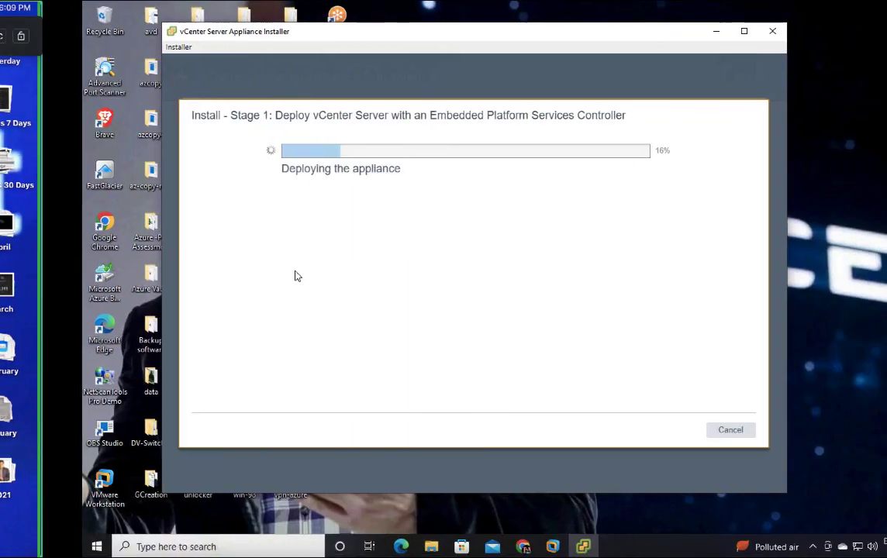
pyautogui.hotkey('ctrl', 'Right')
pyautogui.hotkey('ctrl', 'Left')
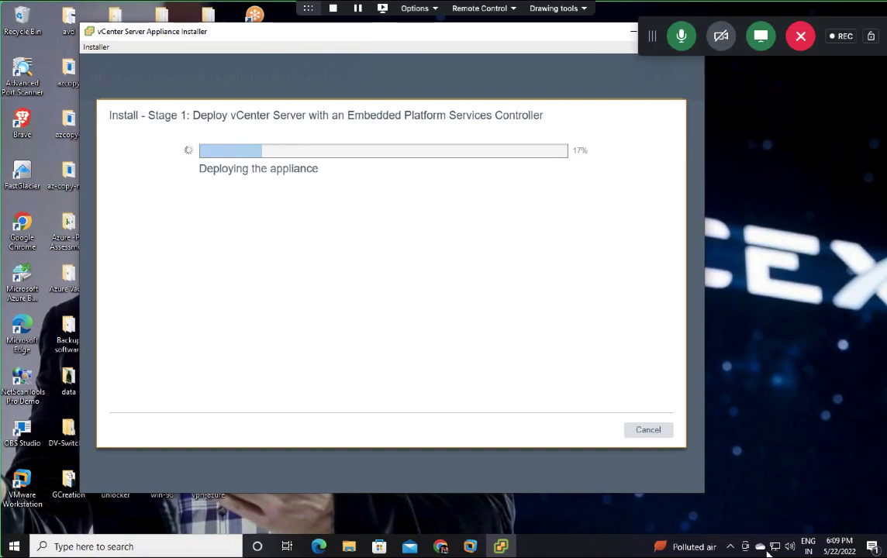
pyautogui.hotkey('ctrl', 'Left')
# Step: Reopen the OneNote diagram note in full screen and scroll down to a blank area
pyautogui.click(784, 539)
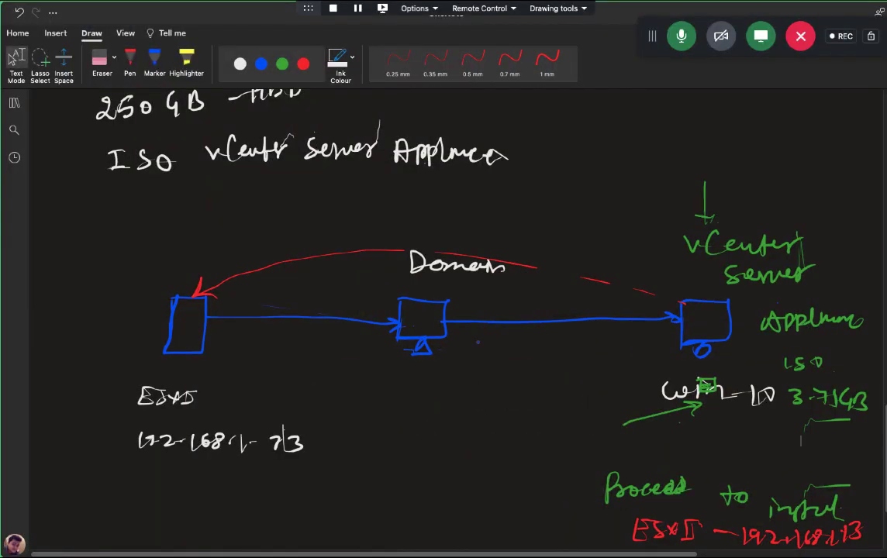
pyautogui.scroll(-4, 443, 311)
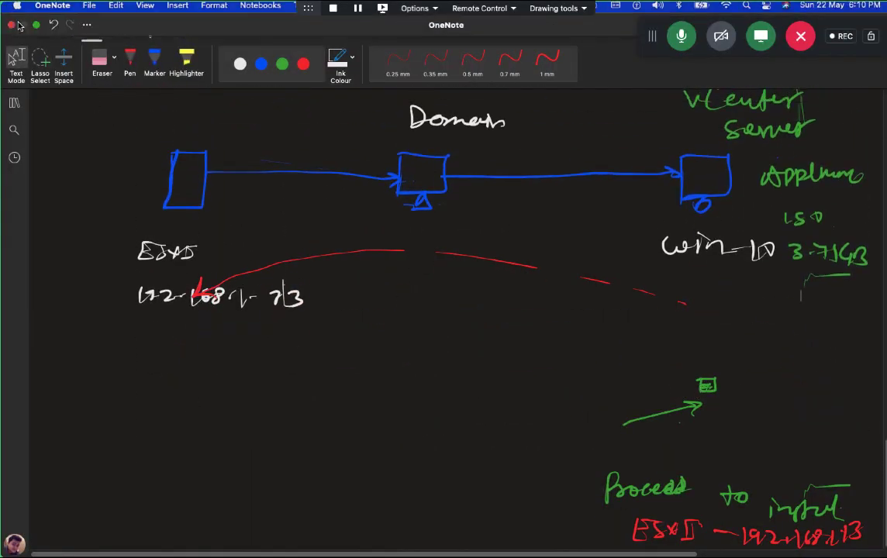
pyautogui.click(10, 29)
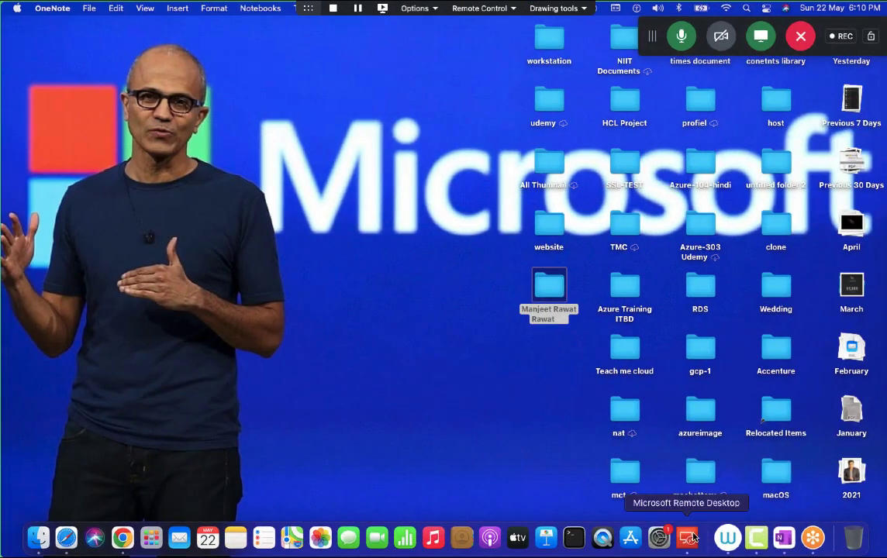
pyautogui.click(784, 539)
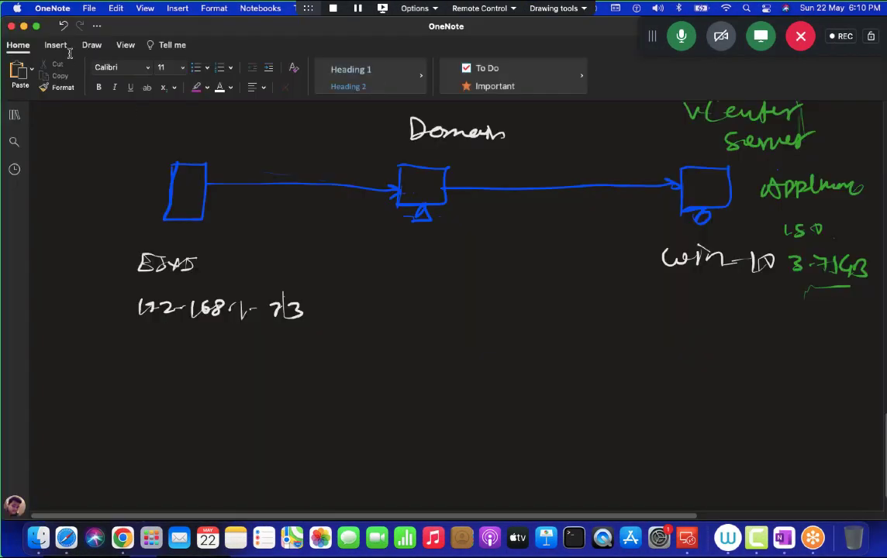
pyautogui.click(34, 25)
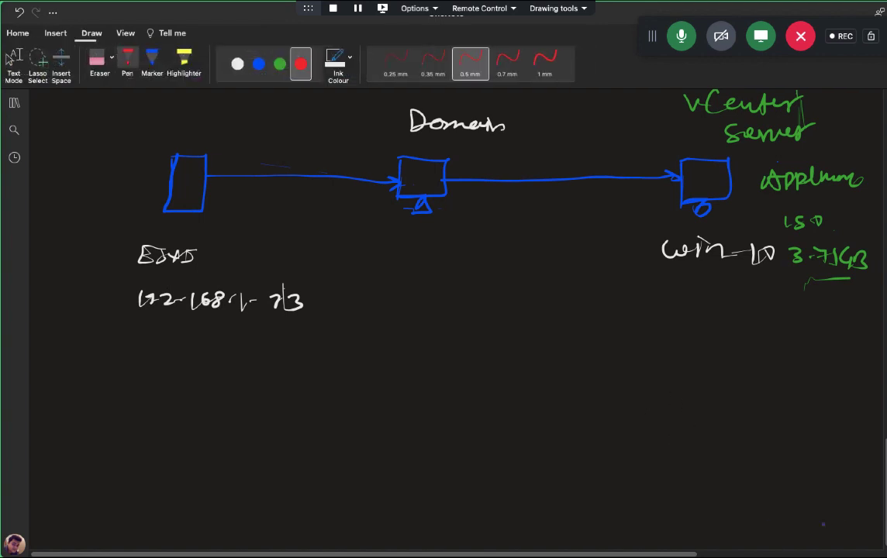
pyautogui.scroll(-5, 458, 310)
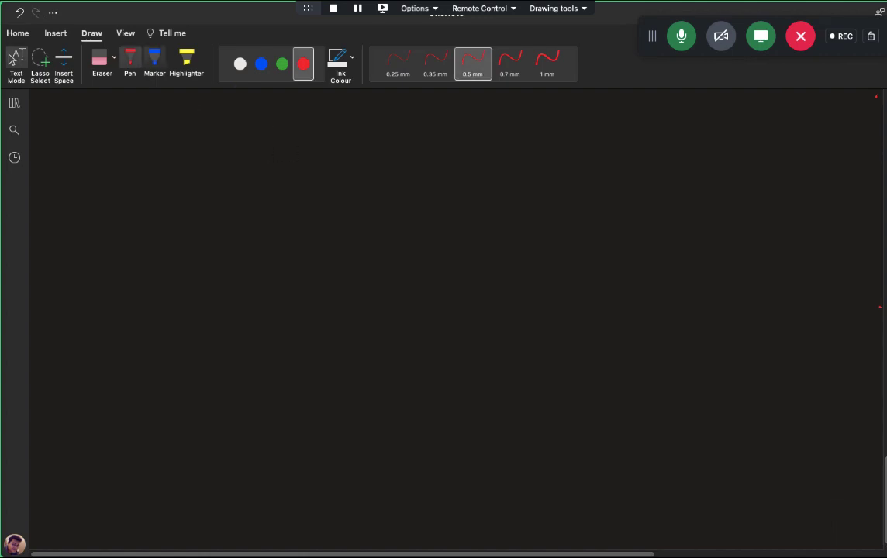
# Step: Draw a green box on the left labelled ESXI-Host
pyautogui.click(282, 63)
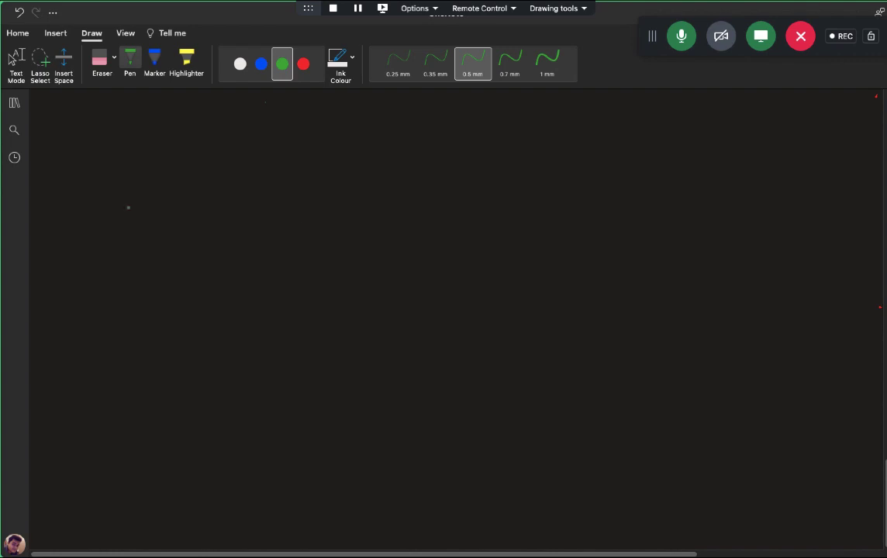
pyautogui.moveTo(113, 202); pyautogui.dragTo(107, 280)
pyautogui.moveTo(161, 194)
pyautogui.mouseDown()
pyautogui.moveTo(165, 261)
pyautogui.moveTo(106, 282)
pyautogui.mouseUp()
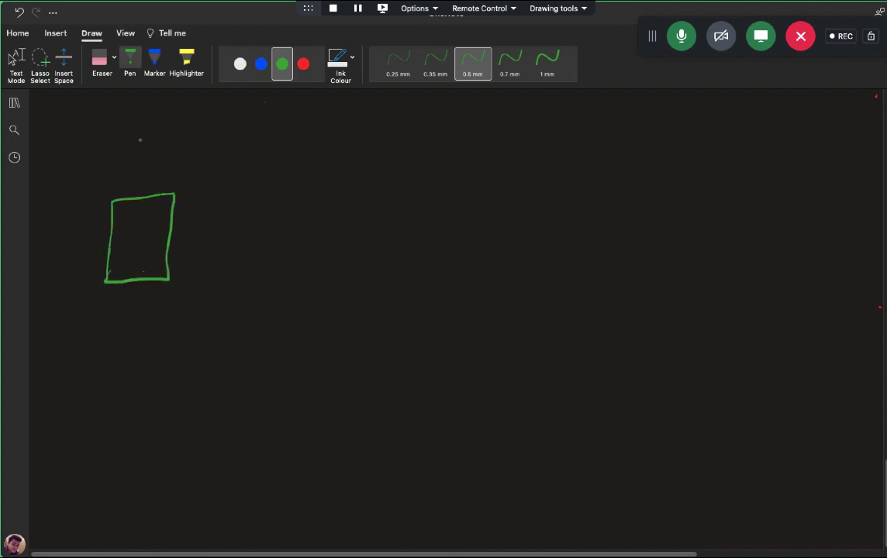
pyautogui.moveTo(115, 141)
pyautogui.mouseDown()
pyautogui.moveTo(128, 156)
pyautogui.moveTo(140, 147)
pyautogui.moveTo(191, 157)
pyautogui.mouseUp()
pyautogui.moveTo(191, 150); pyautogui.dragTo(206, 149)
pyautogui.moveTo(206, 141)
pyautogui.mouseDown()
pyautogui.moveTo(206, 157)
pyautogui.moveTo(216, 147)
pyautogui.moveTo(224, 155)
pyautogui.mouseUp()
pyautogui.moveTo(237, 142); pyautogui.dragTo(237, 157)
pyautogui.moveTo(233, 148); pyautogui.dragTo(242, 147)
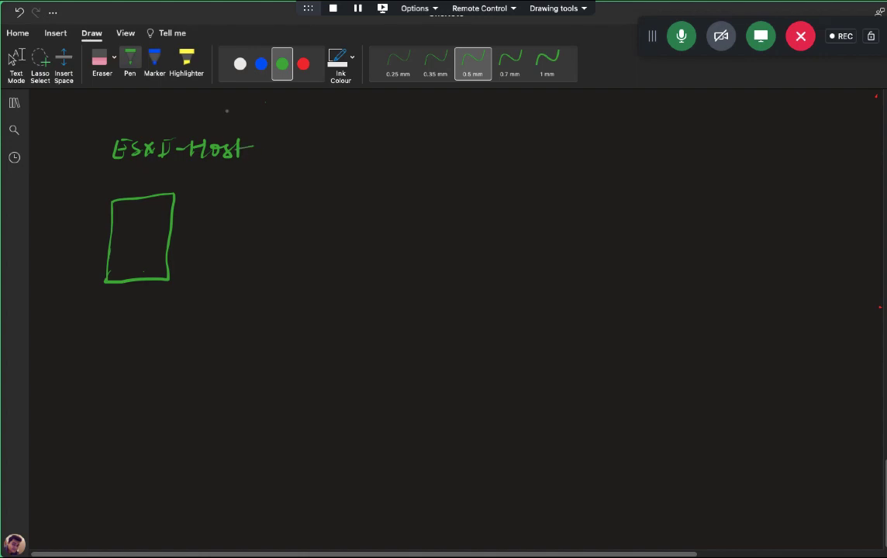
# Step: Write a blue Hyper-1 heading above the ESXI-Host box
pyautogui.click(261, 63)
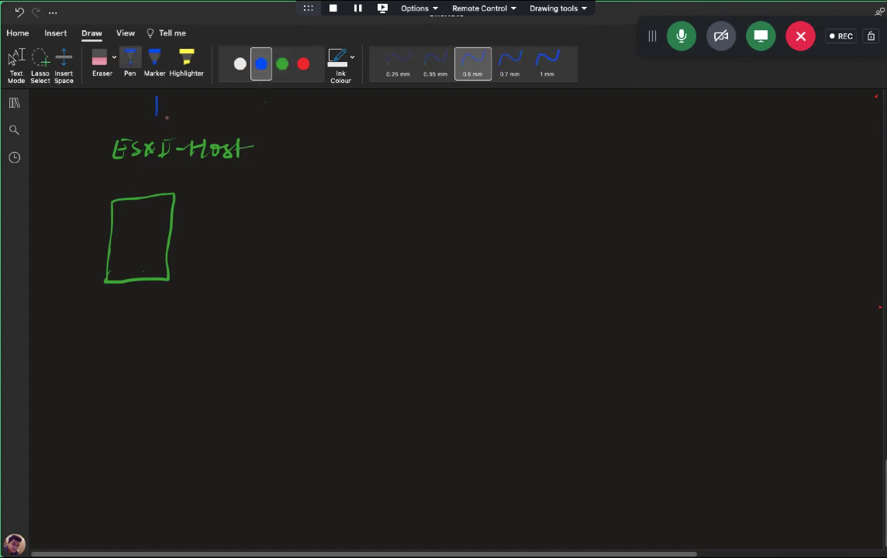
pyautogui.moveTo(165, 99); pyautogui.dragTo(164, 119)
pyautogui.moveTo(158, 108); pyautogui.dragTo(173, 117)
pyautogui.moveTo(176, 101)
pyautogui.mouseDown()
pyautogui.moveTo(171, 123)
pyautogui.moveTo(181, 122)
pyautogui.mouseUp()
pyautogui.moveTo(181, 107)
pyautogui.mouseDown()
pyautogui.moveTo(182, 118)
pyautogui.moveTo(208, 116)
pyautogui.moveTo(198, 101)
pyautogui.moveTo(218, 96)
pyautogui.moveTo(217, 113)
pyautogui.mouseUp()
pyautogui.moveTo(225, 114); pyautogui.dragTo(245, 109)
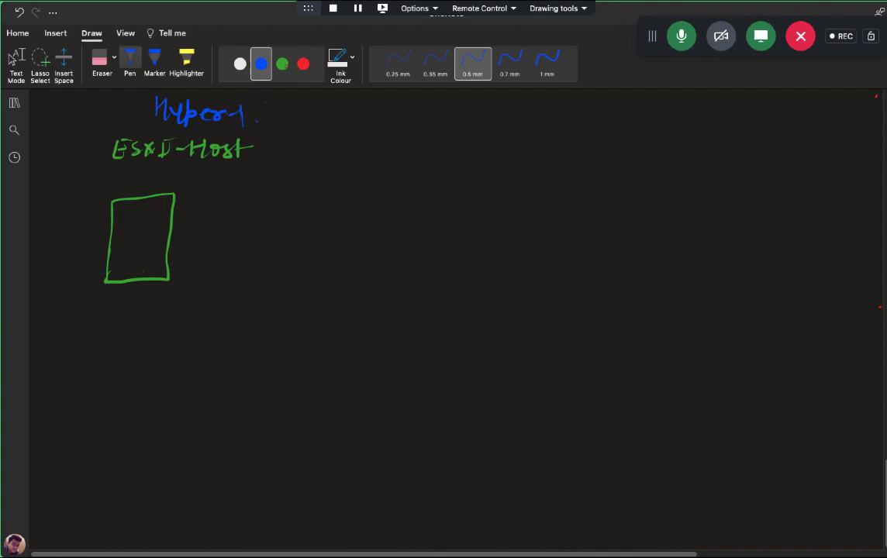
# Step: Add a red Hyper-1 heading and a red monitor labelled win-10,7,8 on the right
pyautogui.click(304, 65)
pyautogui.moveTo(552, 130)
pyautogui.mouseDown()
pyautogui.moveTo(553, 155)
pyautogui.moveTo(591, 159)
pyautogui.moveTo(640, 140)
pyautogui.moveTo(646, 158)
pyautogui.mouseUp()
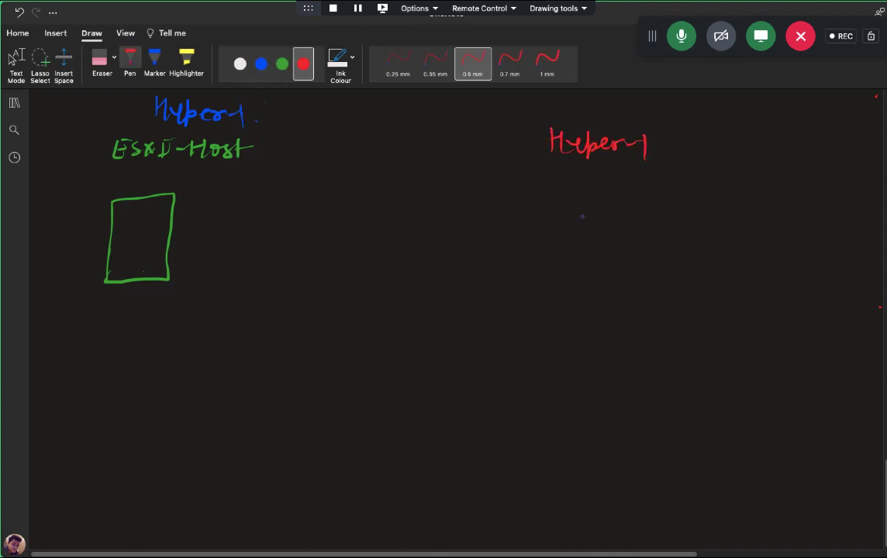
pyautogui.moveTo(568, 198)
pyautogui.mouseDown()
pyautogui.moveTo(570, 279)
pyautogui.moveTo(695, 199)
pyautogui.moveTo(630, 268)
pyautogui.moveTo(564, 271)
pyautogui.moveTo(601, 287)
pyautogui.moveTo(617, 272)
pyautogui.mouseUp()
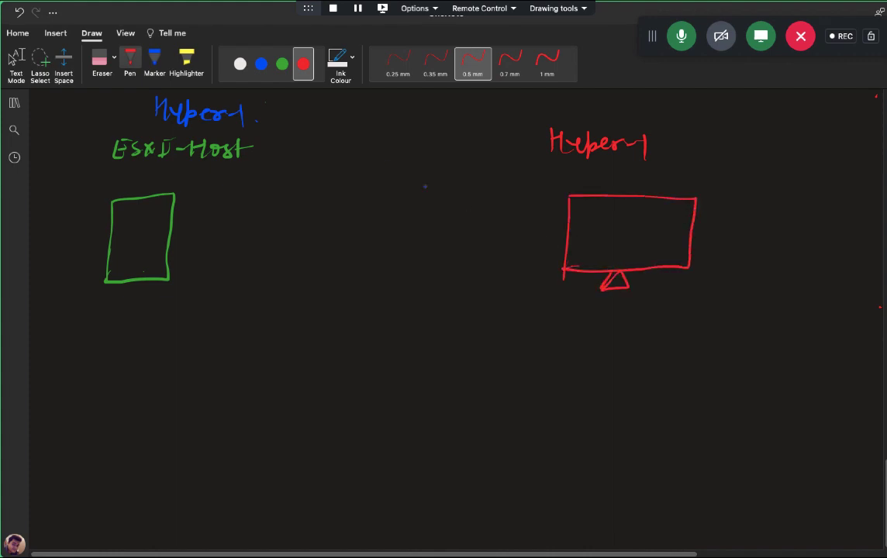
pyautogui.click(262, 64)
pyautogui.click(303, 64)
pyautogui.moveTo(714, 236)
pyautogui.mouseDown()
pyautogui.moveTo(737, 246)
pyautogui.moveTo(777, 243)
pyautogui.mouseUp()
pyautogui.moveTo(781, 237)
pyautogui.mouseDown()
pyautogui.moveTo(786, 248)
pyautogui.moveTo(795, 238)
pyautogui.moveTo(844, 250)
pyautogui.mouseUp()
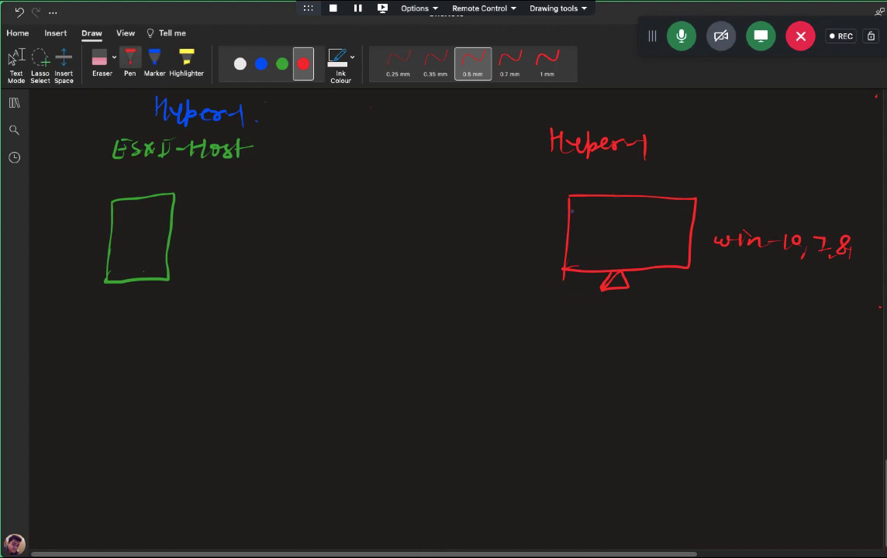
# Step: Draw a blue square inside the red monitor with a labelled blue arrow pointing to it
pyautogui.click(261, 63)
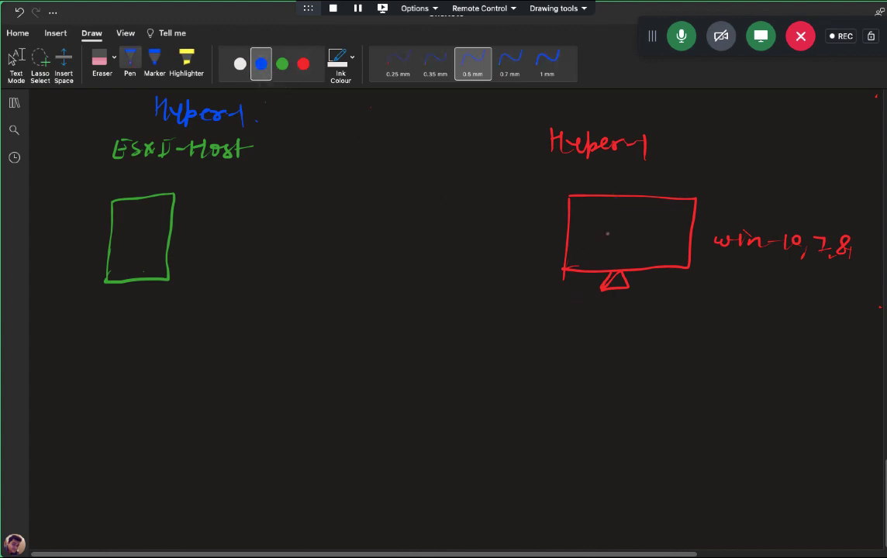
pyautogui.moveTo(606, 217)
pyautogui.mouseDown()
pyautogui.moveTo(606, 256)
pyautogui.moveTo(645, 219)
pyautogui.moveTo(645, 256)
pyautogui.moveTo(606, 256)
pyautogui.moveTo(672, 326)
pyautogui.mouseUp()
pyautogui.moveTo(640, 270)
pyautogui.mouseDown()
pyautogui.moveTo(648, 258)
pyautogui.moveTo(664, 267)
pyautogui.mouseUp()
pyautogui.moveTo(686, 330)
pyautogui.mouseDown()
pyautogui.moveTo(684, 341)
pyautogui.moveTo(763, 349)
pyautogui.moveTo(785, 339)
pyautogui.moveTo(848, 339)
pyautogui.mouseUp()
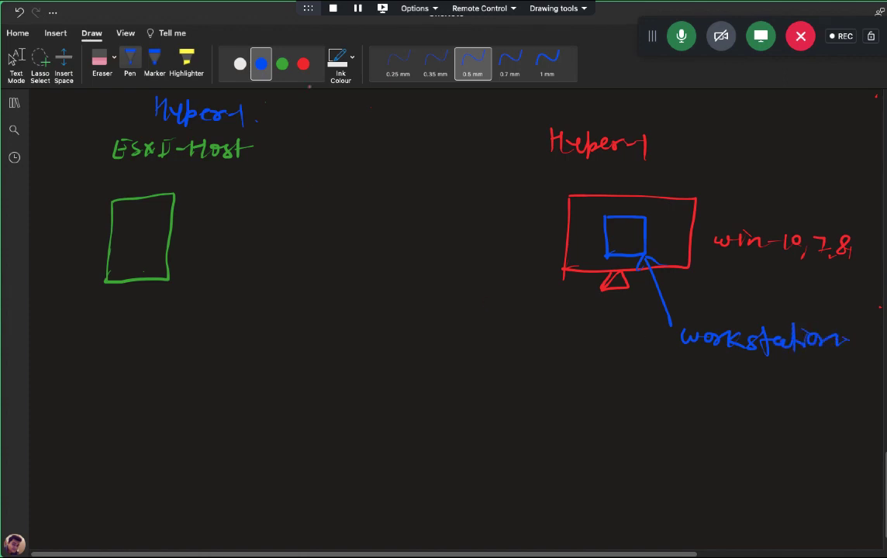
pyautogui.click(283, 63)
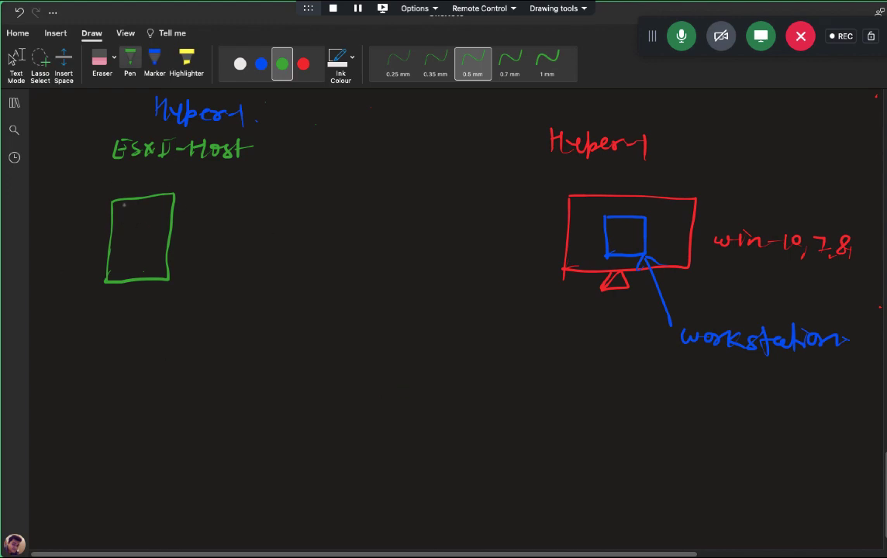
pyautogui.click(262, 64)
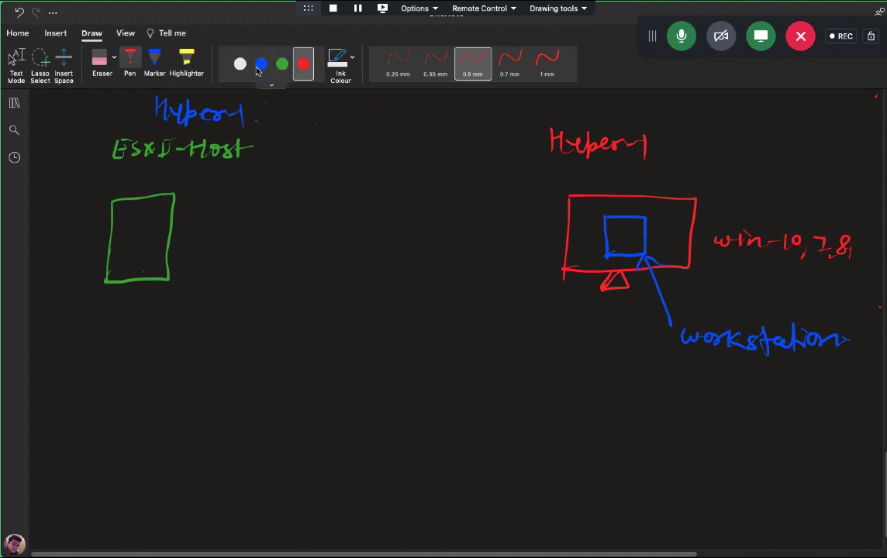
pyautogui.click(281, 63)
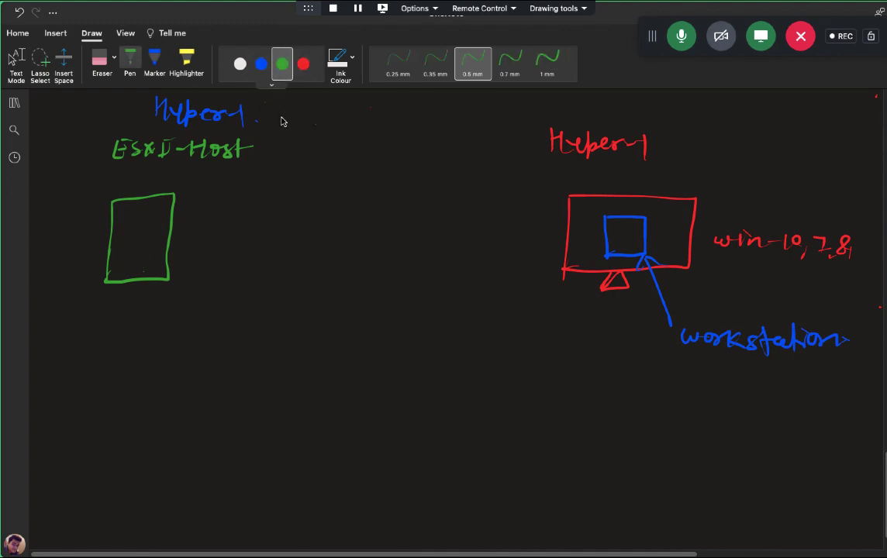
# Step: Draw a red VM in the ESXi box and a green circled AD, Domain, server12 note
pyautogui.click(303, 66)
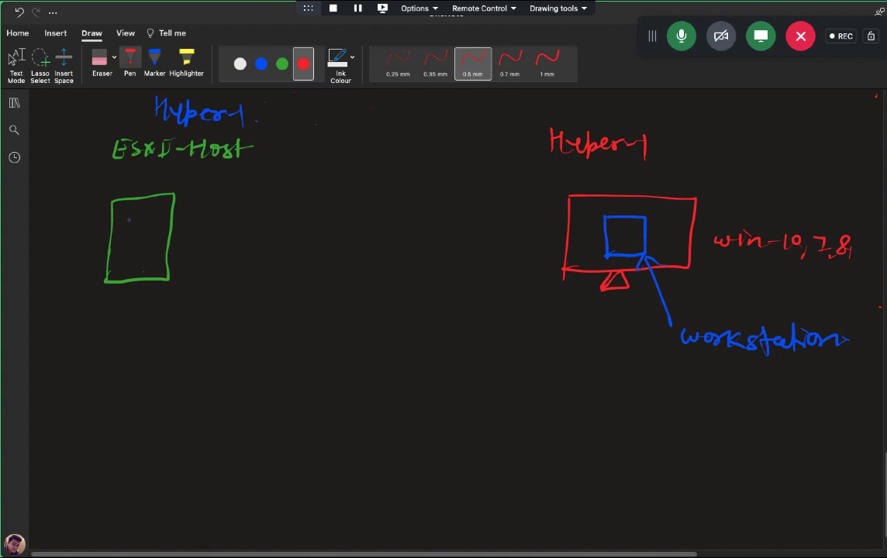
pyautogui.moveTo(128, 218)
pyautogui.mouseDown()
pyautogui.moveTo(128, 236)
pyautogui.moveTo(148, 218)
pyautogui.moveTo(129, 235)
pyautogui.moveTo(143, 237)
pyautogui.moveTo(311, 221)
pyautogui.mouseUp()
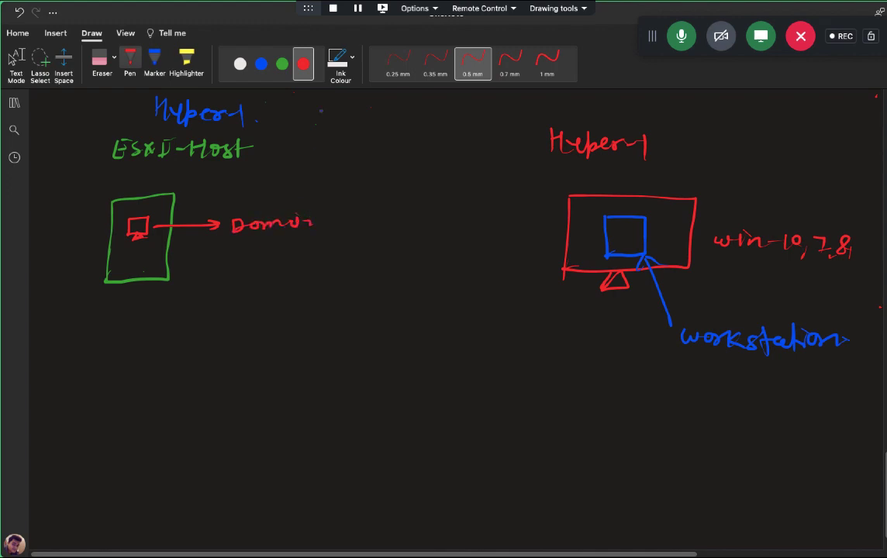
pyautogui.click(282, 64)
pyautogui.moveTo(258, 236)
pyautogui.mouseDown()
pyautogui.moveTo(249, 281)
pyautogui.moveTo(347, 276)
pyautogui.mouseUp()
pyautogui.click(287, 276)
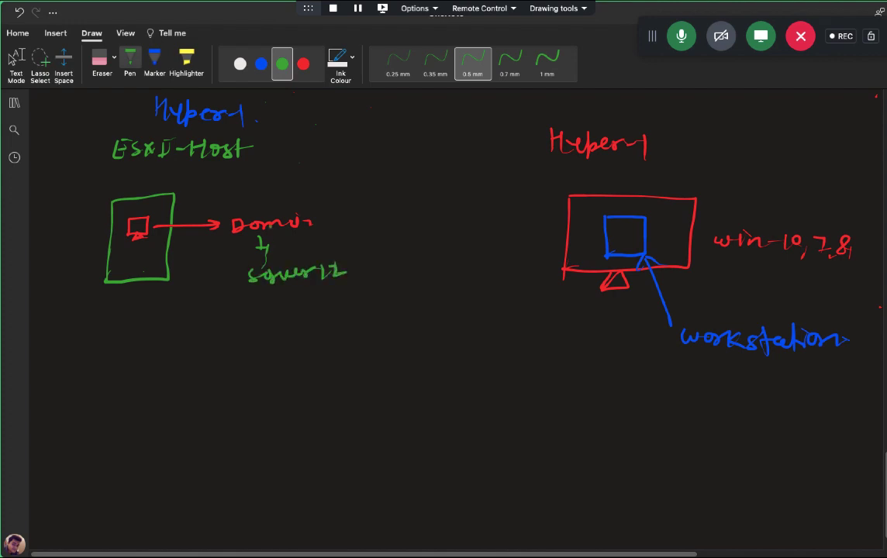
pyautogui.moveTo(254, 209); pyautogui.dragTo(275, 210)
pyautogui.moveTo(274, 197); pyautogui.dragTo(275, 209)
pyautogui.press('Escape')
pyautogui.click(283, 64)
pyautogui.moveTo(124, 290)
pyautogui.mouseDown()
pyautogui.moveTo(140, 300)
pyautogui.moveTo(133, 314)
pyautogui.mouseUp()
pyautogui.moveTo(239, 196)
pyautogui.mouseDown()
pyautogui.moveTo(231, 250)
pyautogui.moveTo(290, 299)
pyautogui.moveTo(325, 200)
pyautogui.moveTo(234, 200)
pyautogui.mouseUp()
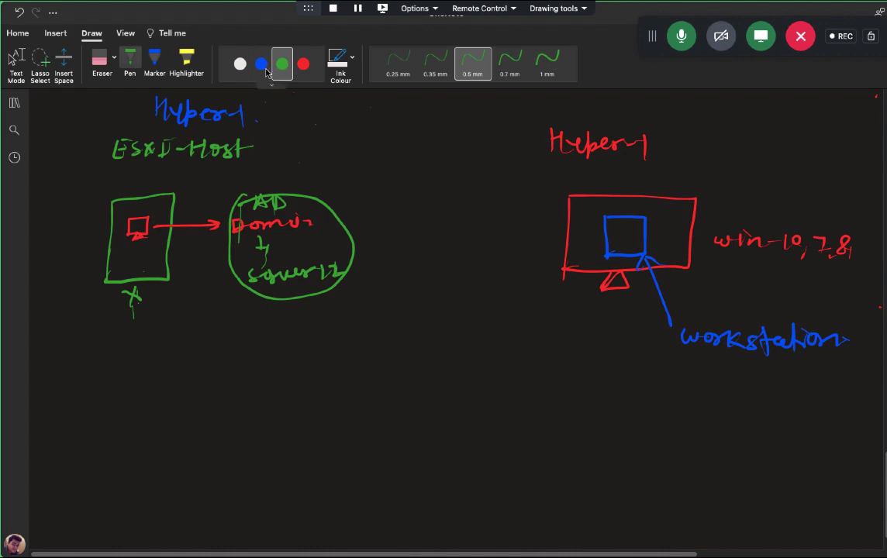
# Step: Draw a white monitor labelled Bare Machine below the red monitor
pyautogui.click(240, 64)
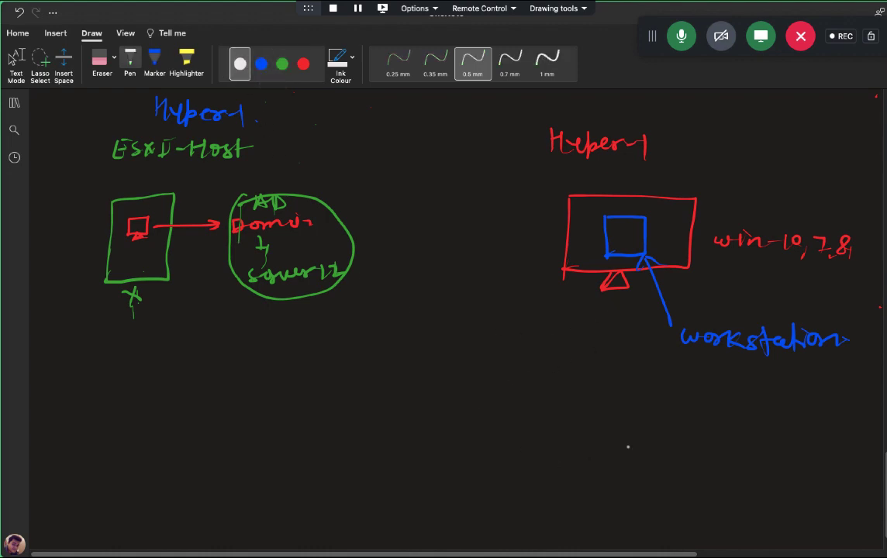
pyautogui.moveTo(584, 470)
pyautogui.mouseDown()
pyautogui.moveTo(658, 432)
pyautogui.moveTo(654, 475)
pyautogui.moveTo(590, 474)
pyautogui.moveTo(624, 483)
pyautogui.moveTo(625, 494)
pyautogui.mouseUp()
pyautogui.moveTo(610, 404)
pyautogui.mouseDown()
pyautogui.moveTo(643, 415)
pyautogui.moveTo(727, 416)
pyautogui.mouseUp()
pyautogui.moveTo(737, 402)
pyautogui.mouseDown()
pyautogui.moveTo(748, 416)
pyautogui.moveTo(787, 417)
pyautogui.mouseUp()
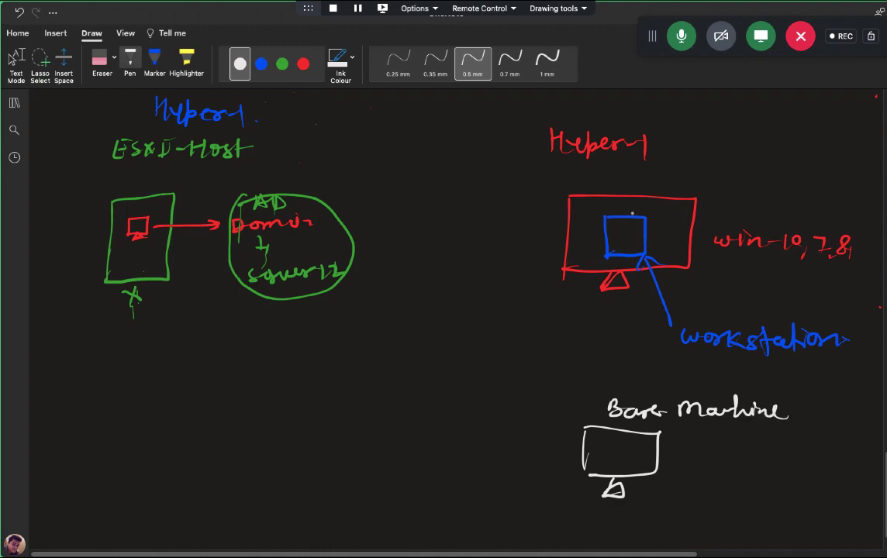
# Step: Label the red monitor workstation and add a white arrow labelled Domain
pyautogui.moveTo(606, 204)
pyautogui.mouseDown()
pyautogui.moveTo(638, 209)
pyautogui.moveTo(665, 199)
pyautogui.moveTo(682, 211)
pyautogui.mouseUp()
pyautogui.moveTo(686, 205); pyautogui.dragTo(700, 211)
pyautogui.moveTo(704, 204)
pyautogui.mouseDown()
pyautogui.moveTo(706, 211)
pyautogui.moveTo(738, 204)
pyautogui.mouseUp()
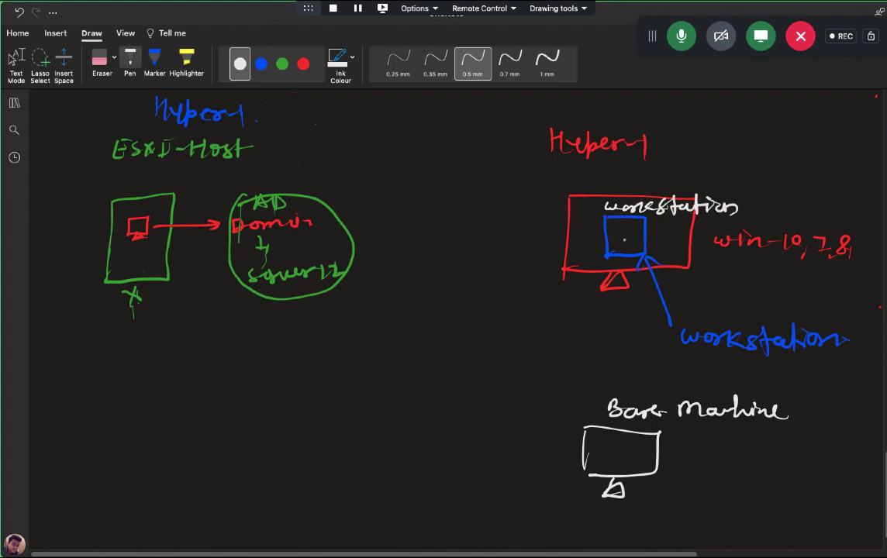
pyautogui.moveTo(609, 235)
pyautogui.mouseDown()
pyautogui.moveTo(638, 238)
pyautogui.moveTo(611, 246)
pyautogui.moveTo(629, 254)
pyautogui.mouseUp()
pyautogui.moveTo(560, 319)
pyautogui.mouseDown()
pyautogui.moveTo(607, 261)
pyautogui.moveTo(605, 273)
pyautogui.mouseUp()
pyautogui.moveTo(541, 332)
pyautogui.mouseDown()
pyautogui.moveTo(565, 343)
pyautogui.moveTo(626, 345)
pyautogui.moveTo(579, 366)
pyautogui.mouseUp()
pyautogui.click(16, 62)
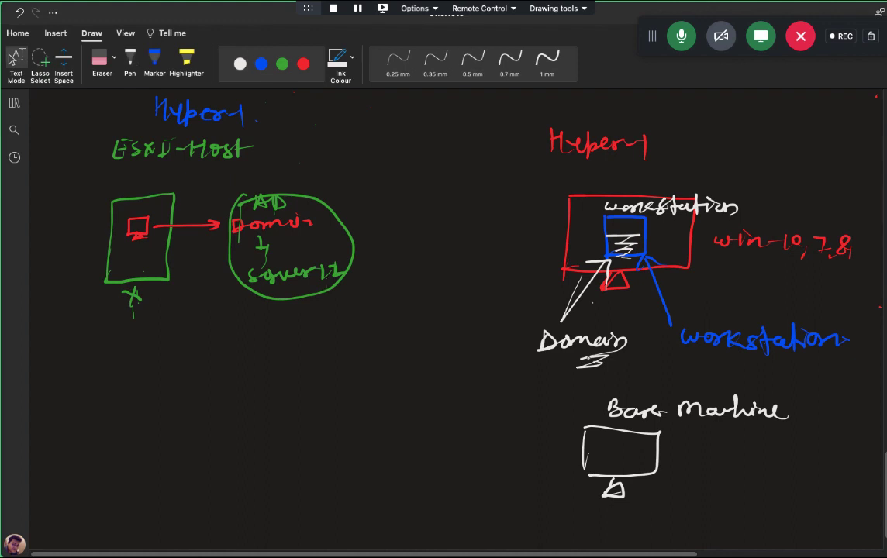
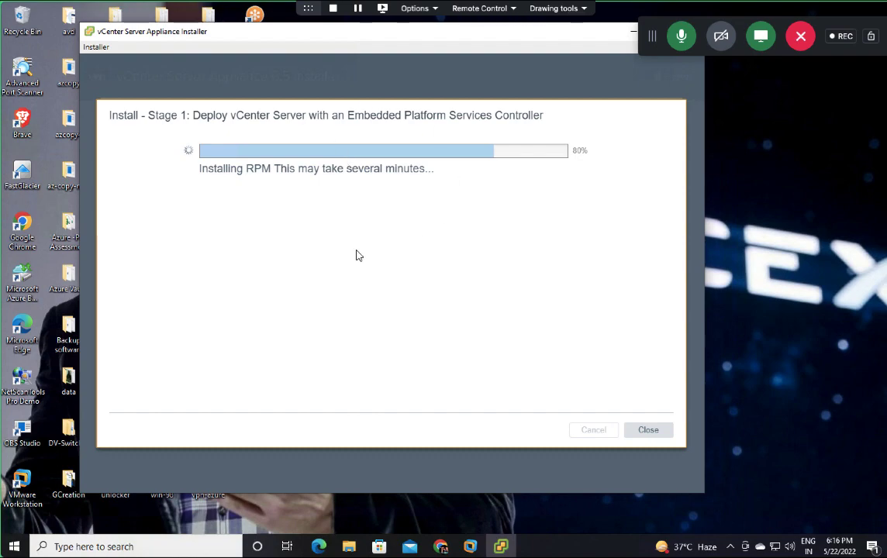
# Step: Leave the installer at 80% and move to the OneNote whiteboard, glancing back at the installer once
pyautogui.hotkey('alt', 'Tab')
pyautogui.hotkey('ctrl', 'Right')
pyautogui.hotkey('ctrl', 'Left')
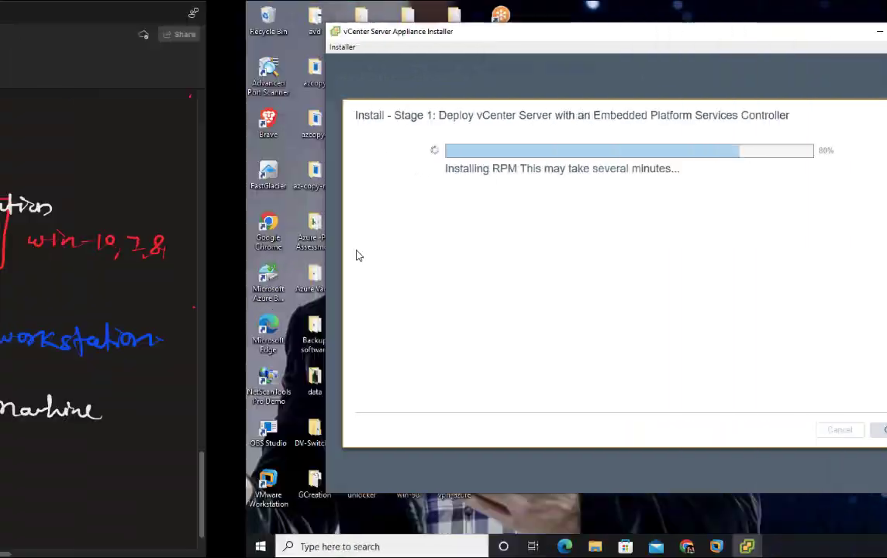
pyautogui.hotkey('ctrl', 'Left')
pyautogui.hotkey('ctrl', 'Right')
pyautogui.hotkey('ctrl', 'Right')
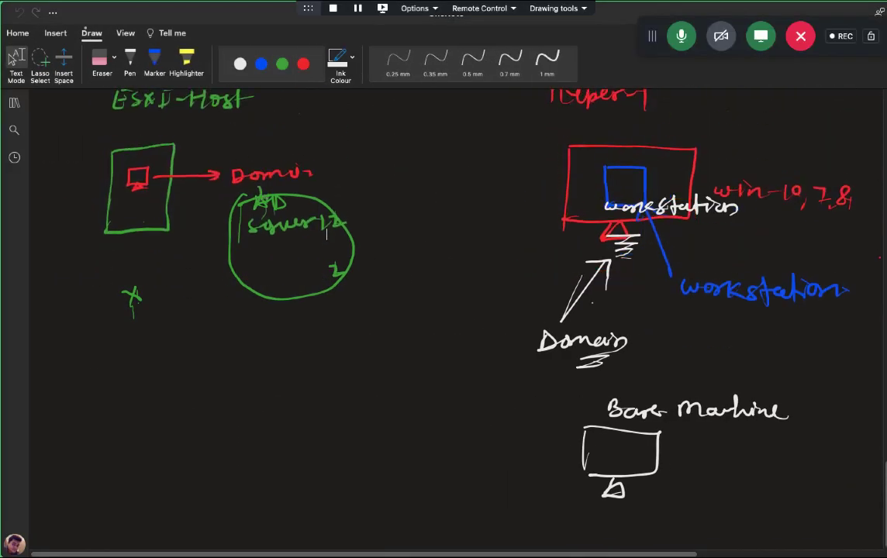
# Step: Restore the OneNote whiteboard window and make it fill the screen
pyautogui.click(12, 19)
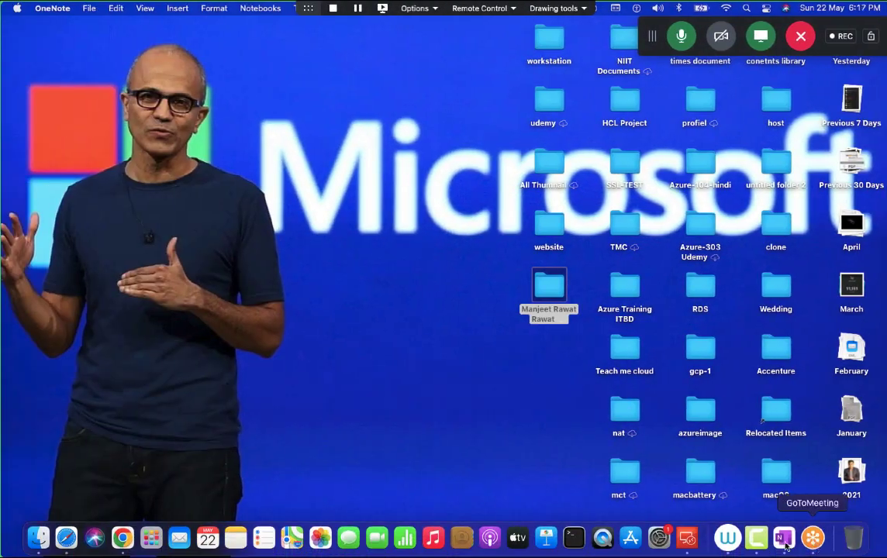
pyautogui.click(783, 545)
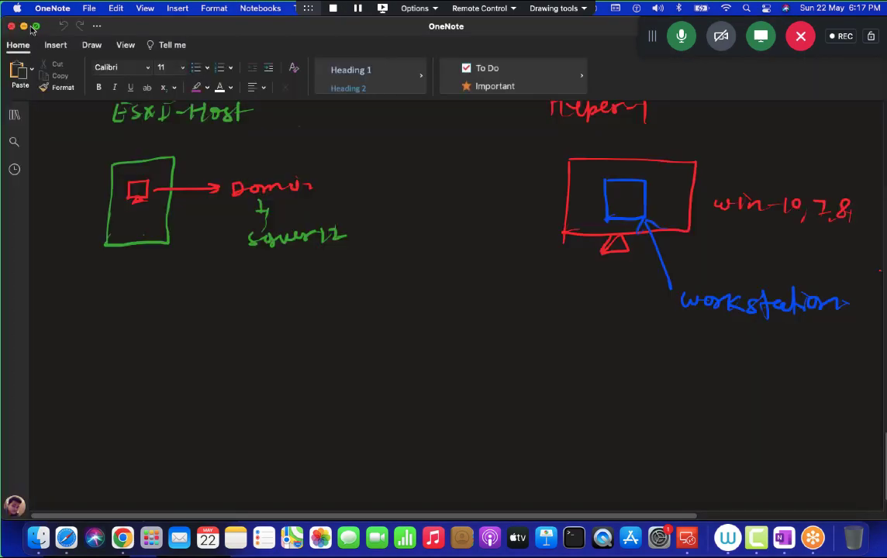
pyautogui.click(35, 26)
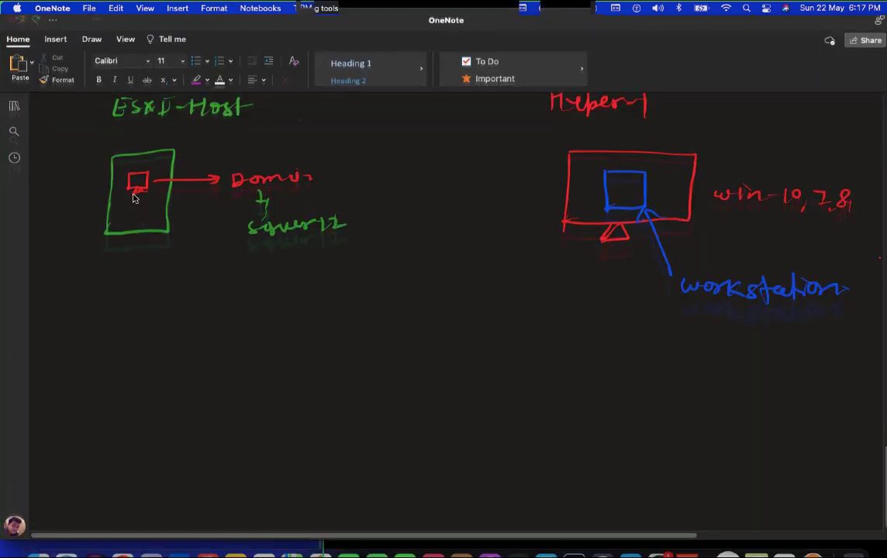
pyautogui.scroll(-2, 257, 422)
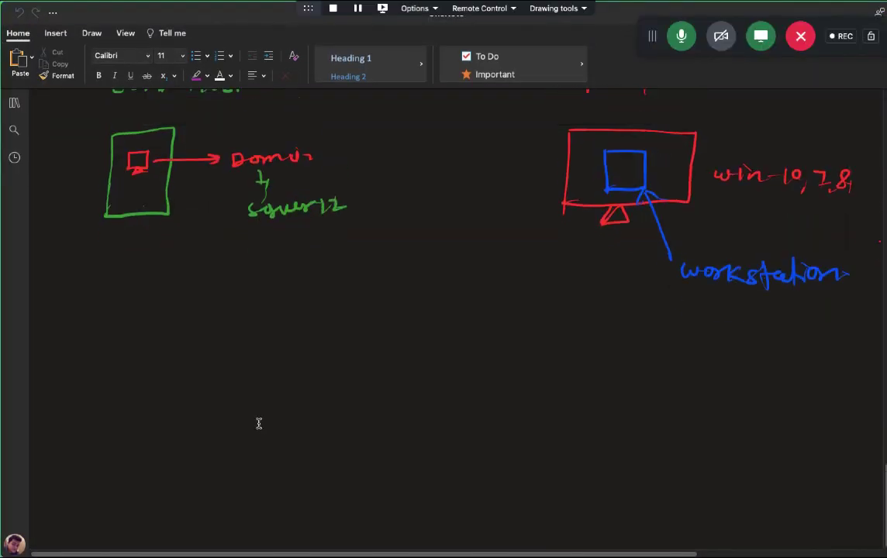
pyautogui.scroll(2, 257, 422)
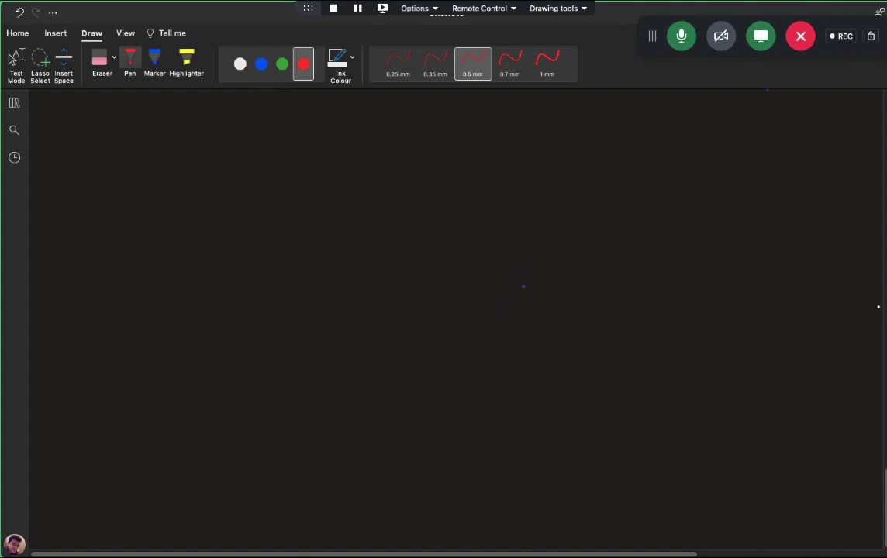
# Step: Sketch a red disk box labelled 100GB and a green computer monitor on the left
pyautogui.moveTo(487, 333)
pyautogui.mouseDown()
pyautogui.moveTo(497, 248)
pyautogui.moveTo(629, 258)
pyautogui.moveTo(607, 336)
pyautogui.moveTo(492, 331)
pyautogui.mouseUp()
pyautogui.moveTo(540, 219); pyautogui.dragTo(542, 233)
pyautogui.moveTo(557, 223); pyautogui.dragTo(602, 237)
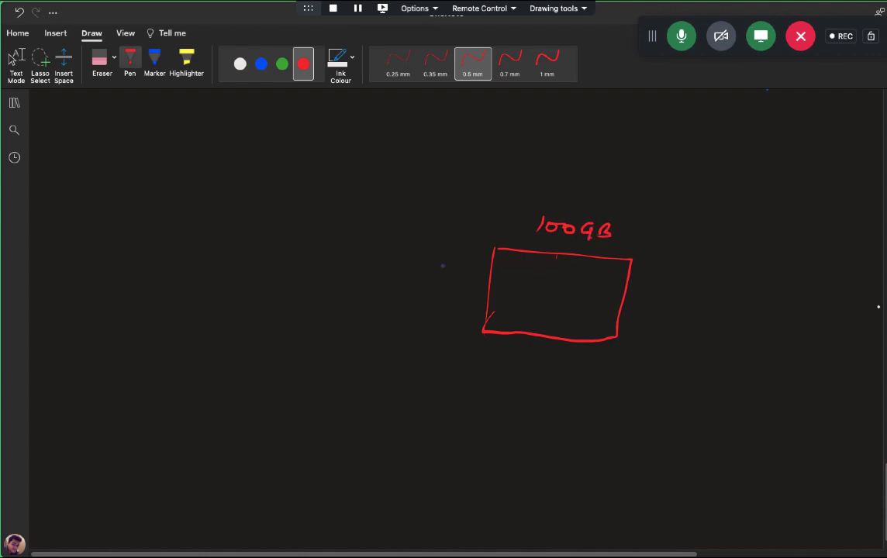
pyautogui.click(283, 63)
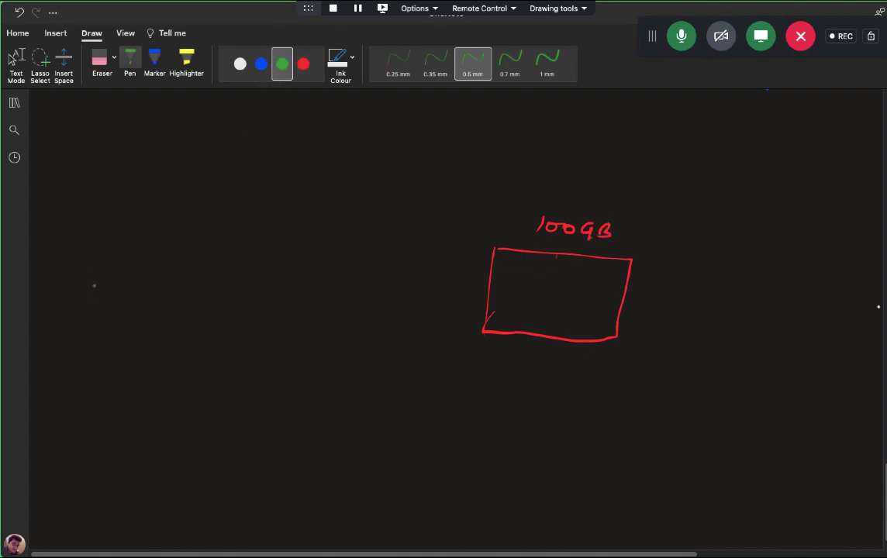
pyautogui.moveTo(97, 252)
pyautogui.mouseDown()
pyautogui.moveTo(89, 295)
pyautogui.moveTo(102, 304)
pyautogui.mouseUp()
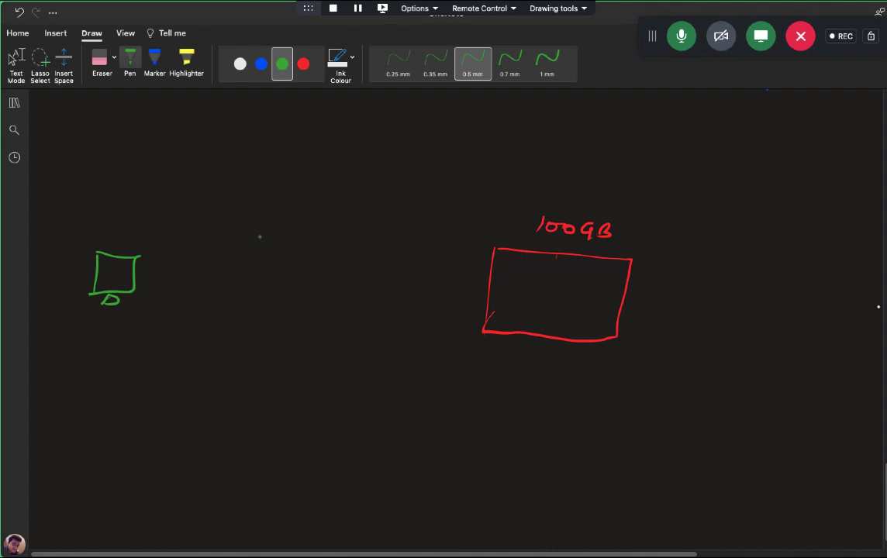
# Step: Write the 'Thin Prov' label in white above the middle
pyautogui.click(240, 64)
pyautogui.moveTo(238, 197); pyautogui.dragTo(257, 193)
pyautogui.moveTo(249, 195)
pyautogui.mouseDown()
pyautogui.moveTo(241, 211)
pyautogui.moveTo(296, 206)
pyautogui.moveTo(303, 216)
pyautogui.mouseUp()
pyautogui.moveTo(304, 197)
pyautogui.mouseDown()
pyautogui.moveTo(307, 205)
pyautogui.moveTo(320, 200)
pyautogui.mouseUp()
pyautogui.moveTo(327, 200); pyautogui.dragTo(347, 199)
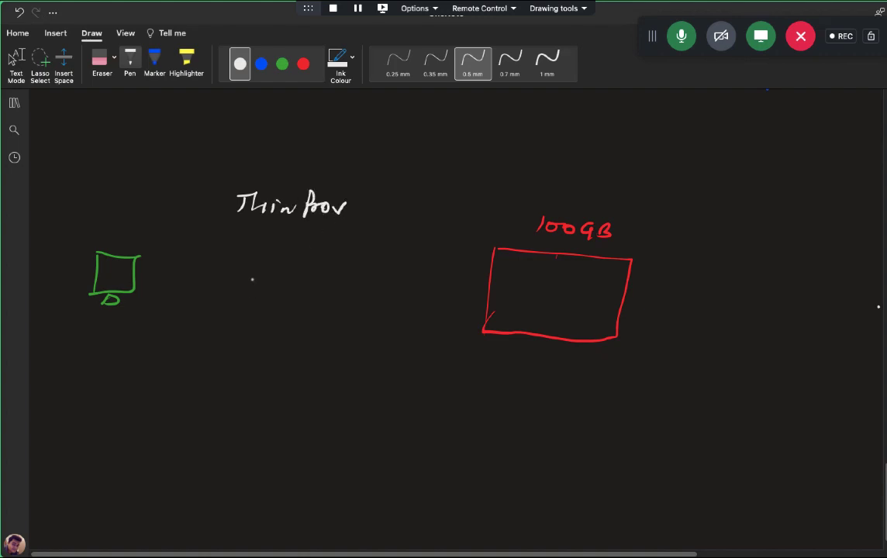
# Step: Write 'Thick Lazily' in white below Thin Prov, undoing a stray letter
pyautogui.moveTo(231, 268); pyautogui.dragTo(253, 267)
pyautogui.moveTo(241, 268)
pyautogui.mouseDown()
pyautogui.moveTo(240, 287)
pyautogui.moveTo(285, 288)
pyautogui.mouseUp()
pyautogui.moveTo(295, 276)
pyautogui.mouseDown()
pyautogui.moveTo(296, 288)
pyautogui.moveTo(358, 289)
pyautogui.moveTo(376, 271)
pyautogui.moveTo(377, 289)
pyautogui.moveTo(383, 268)
pyautogui.moveTo(399, 304)
pyautogui.mouseUp()
pyautogui.hotkey('ctrl', 'z')
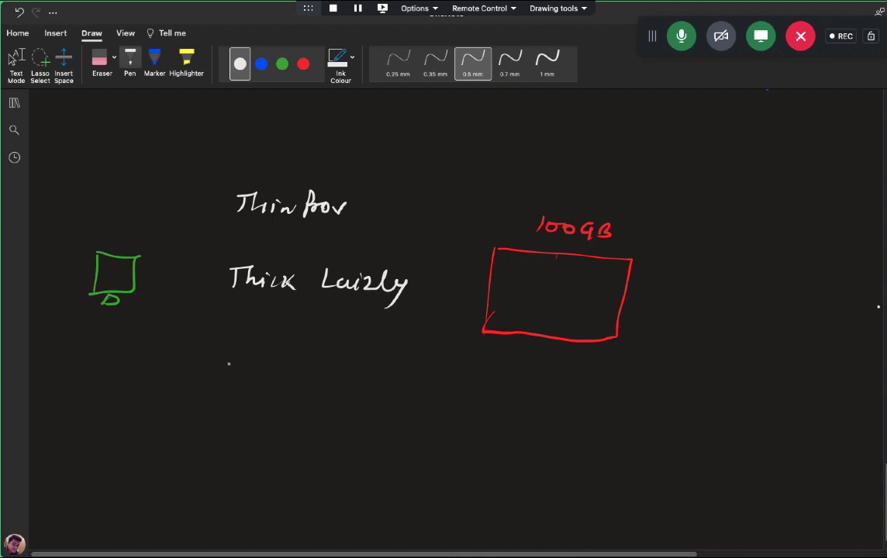
# Step: Write 'Thick Eager…' in white on a third line
pyautogui.moveTo(236, 346); pyautogui.dragTo(234, 364)
pyautogui.moveTo(228, 347)
pyautogui.mouseDown()
pyautogui.moveTo(255, 345)
pyautogui.moveTo(276, 364)
pyautogui.mouseUp()
pyautogui.moveTo(279, 356); pyautogui.dragTo(297, 369)
pyautogui.moveTo(308, 355)
pyautogui.mouseDown()
pyautogui.moveTo(308, 371)
pyautogui.moveTo(353, 369)
pyautogui.moveTo(352, 352)
pyautogui.mouseUp()
pyautogui.moveTo(372, 362); pyautogui.dragTo(386, 374)
pyautogui.moveTo(394, 360)
pyautogui.mouseDown()
pyautogui.moveTo(383, 382)
pyautogui.moveTo(416, 363)
pyautogui.moveTo(424, 345)
pyautogui.moveTo(439, 382)
pyautogui.mouseUp()
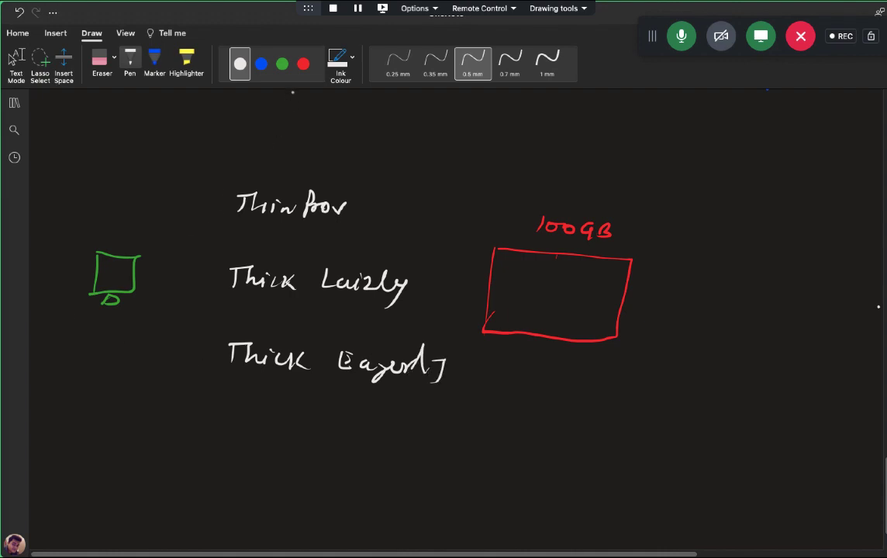
# Step: Box Thin Prov in green, add blue arrows to the 100GB disk and computer, and label it VM
pyautogui.click(282, 63)
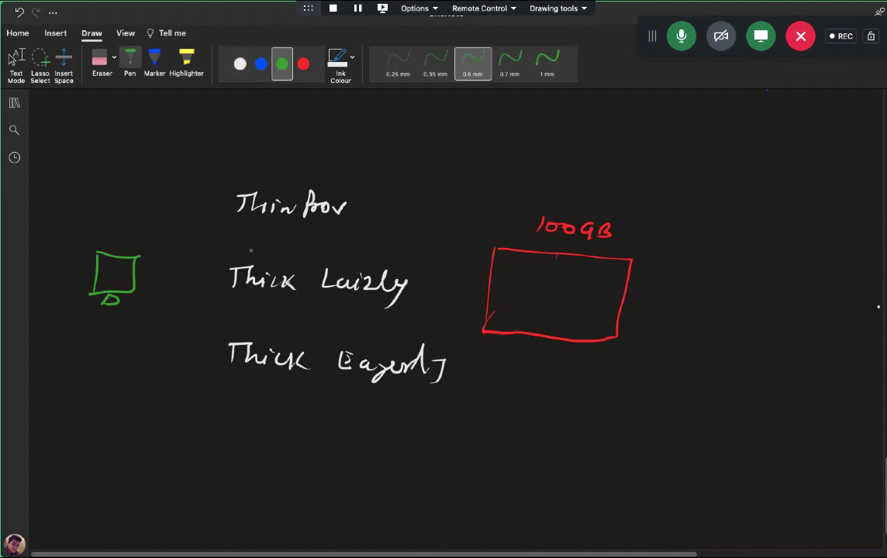
pyautogui.moveTo(223, 219)
pyautogui.mouseDown()
pyautogui.moveTo(229, 182)
pyautogui.moveTo(355, 188)
pyautogui.moveTo(227, 220)
pyautogui.mouseUp()
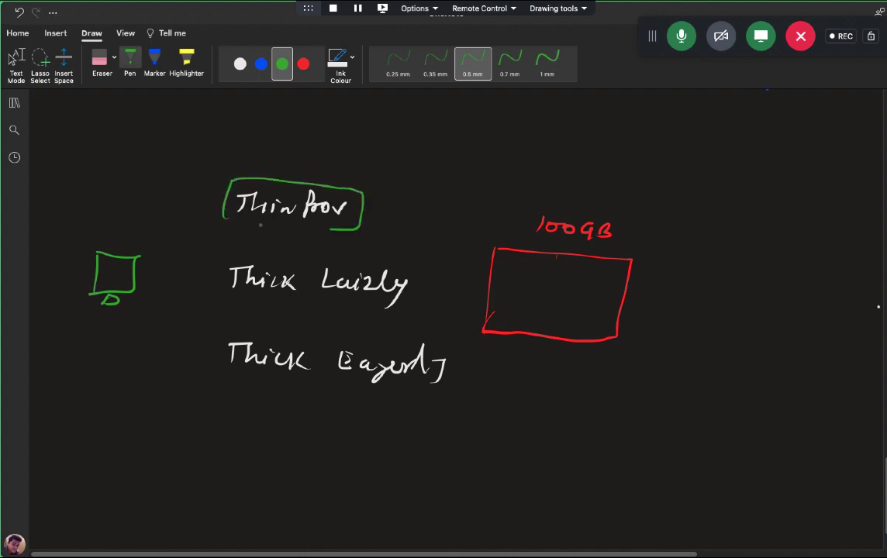
pyautogui.click(261, 65)
pyautogui.moveTo(367, 211)
pyautogui.mouseDown()
pyautogui.moveTo(490, 266)
pyautogui.moveTo(489, 275)
pyautogui.mouseUp()
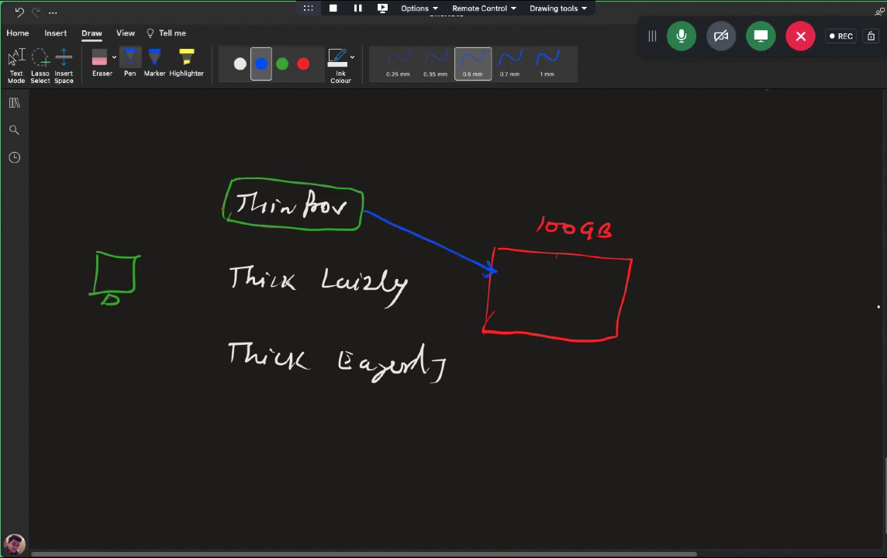
pyautogui.moveTo(224, 210)
pyautogui.mouseDown()
pyautogui.moveTo(138, 264)
pyautogui.moveTo(147, 270)
pyautogui.mouseUp()
pyautogui.moveTo(79, 208); pyautogui.dragTo(120, 222)
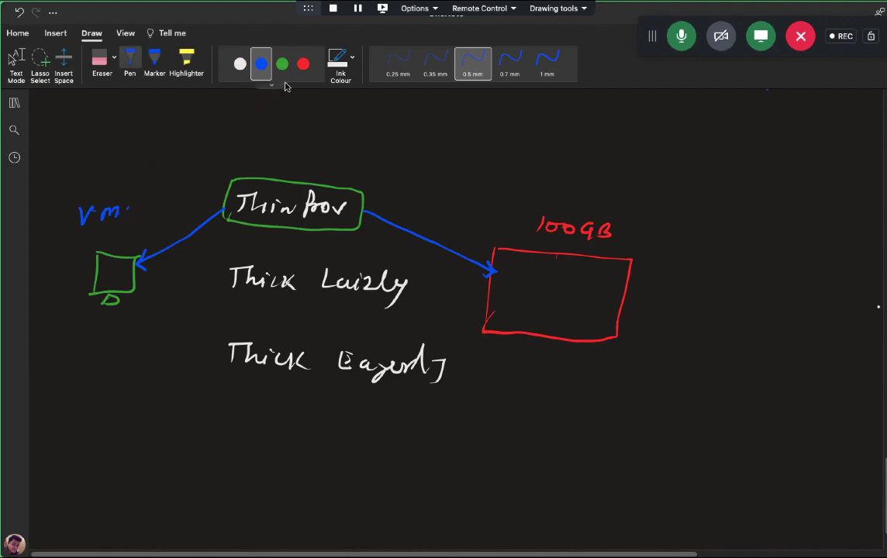
pyautogui.moveTo(546, 238); pyautogui.dragTo(564, 240)
# Step: Write win-10 with a red arrow down to 25GB under the computer
pyautogui.click(282, 64)
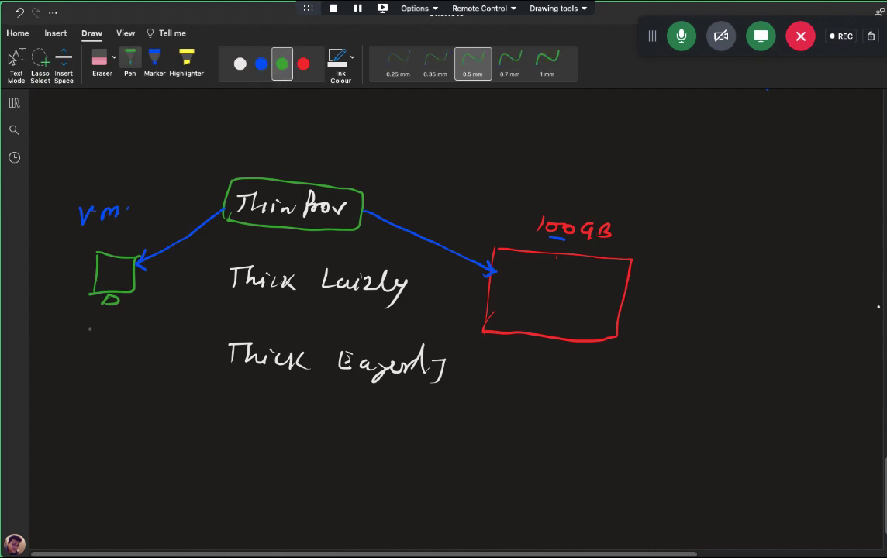
pyautogui.click(303, 65)
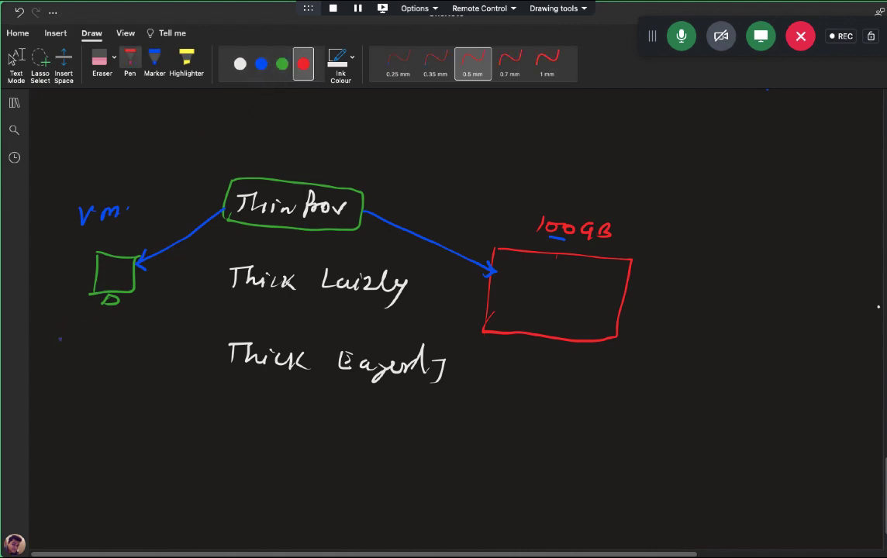
pyautogui.moveTo(58, 330); pyautogui.dragTo(129, 326)
pyautogui.moveTo(76, 347); pyautogui.dragTo(76, 361)
pyautogui.moveTo(68, 362); pyautogui.dragTo(82, 362)
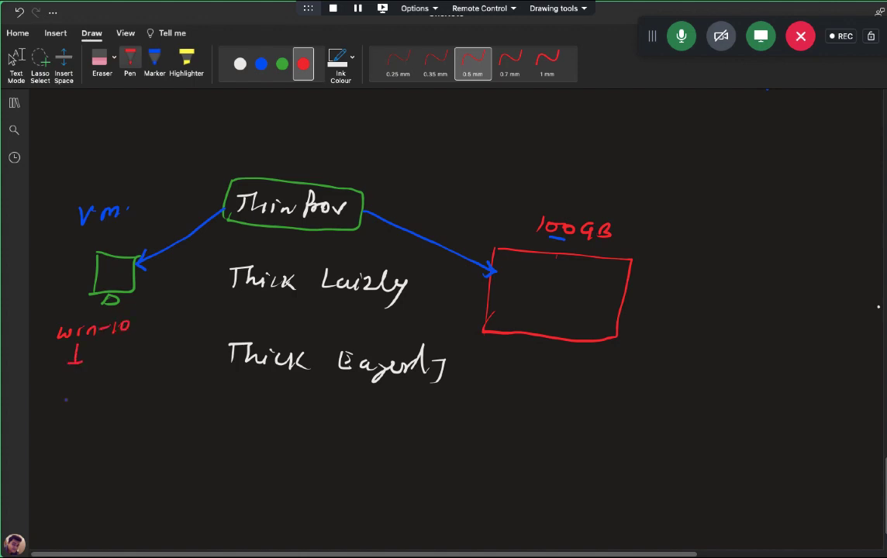
pyautogui.moveTo(48, 389)
pyautogui.mouseDown()
pyautogui.moveTo(61, 400)
pyautogui.moveTo(113, 400)
pyautogui.moveTo(47, 400)
pyautogui.moveTo(110, 386)
pyautogui.moveTo(78, 374)
pyautogui.mouseUp()
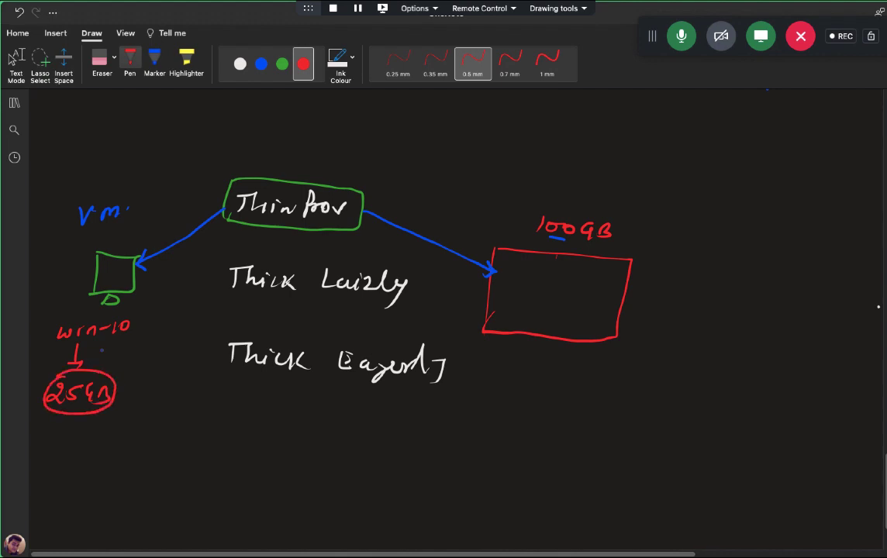
# Step: Mark off and shade the used part of the disk box in red
pyautogui.click(261, 63)
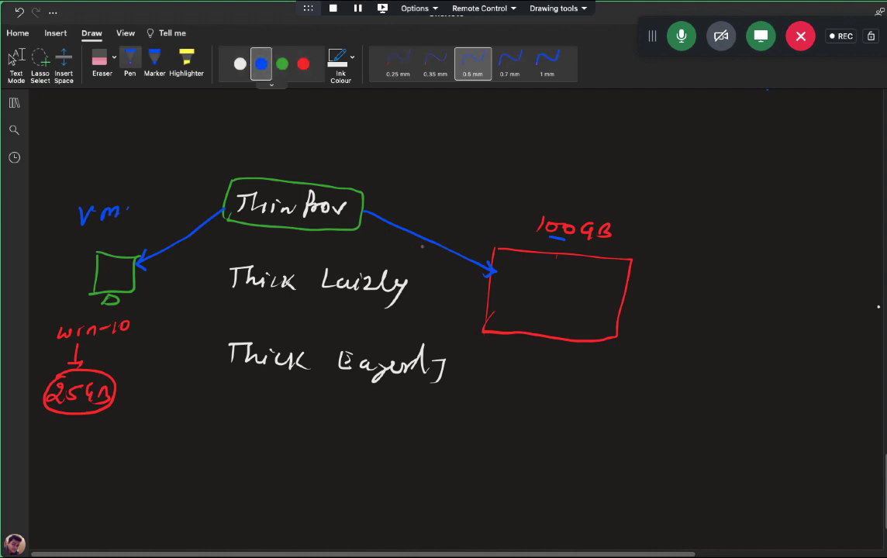
pyautogui.click(303, 64)
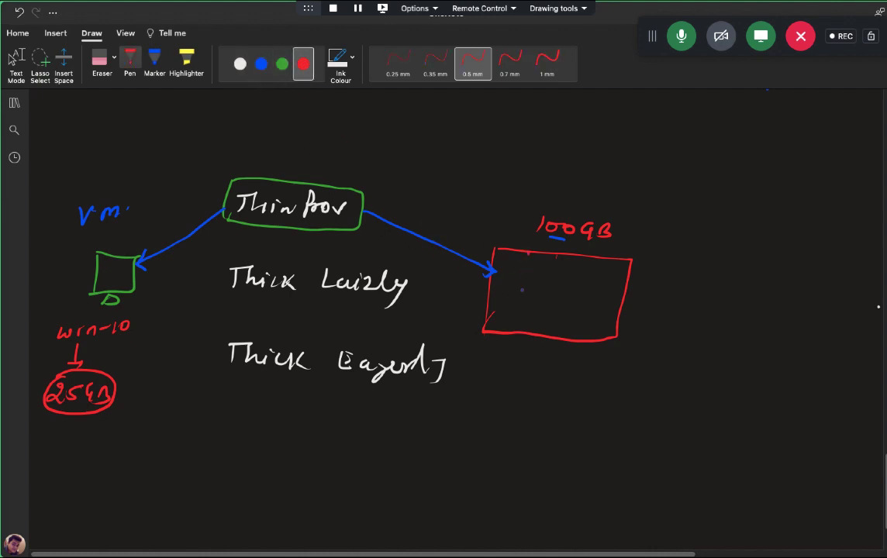
pyautogui.moveTo(528, 250)
pyautogui.mouseDown()
pyautogui.moveTo(514, 333)
pyautogui.moveTo(504, 321)
pyautogui.moveTo(518, 278)
pyautogui.moveTo(512, 251)
pyautogui.moveTo(492, 307)
pyautogui.mouseUp()
pyautogui.moveTo(500, 254)
pyautogui.mouseDown()
pyautogui.moveTo(521, 265)
pyautogui.moveTo(504, 276)
pyautogui.moveTo(523, 287)
pyautogui.moveTo(492, 325)
pyautogui.mouseUp()
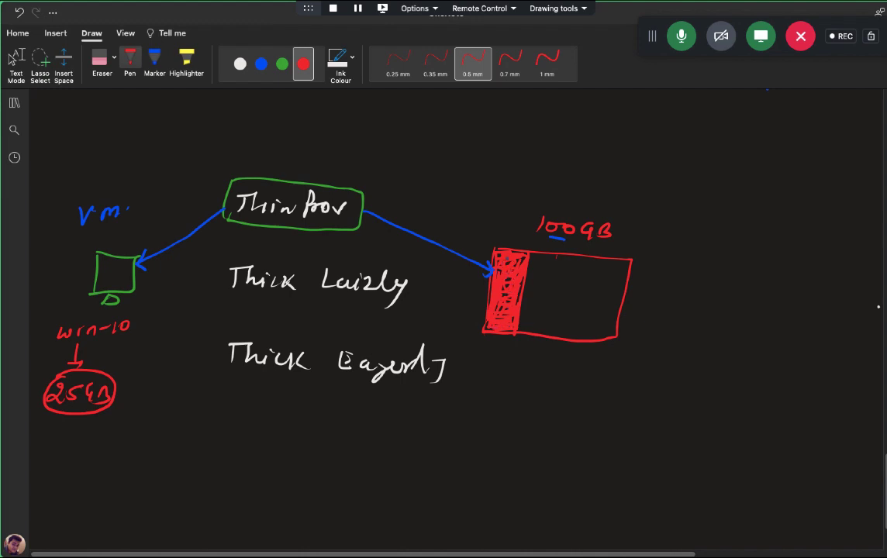
# Step: Deepen the red shading, label the disk 'shared storage', and write +5GB in green beside 25GB
pyautogui.moveTo(525, 252)
pyautogui.mouseDown()
pyautogui.moveTo(504, 293)
pyautogui.moveTo(489, 283)
pyautogui.moveTo(490, 309)
pyautogui.mouseUp()
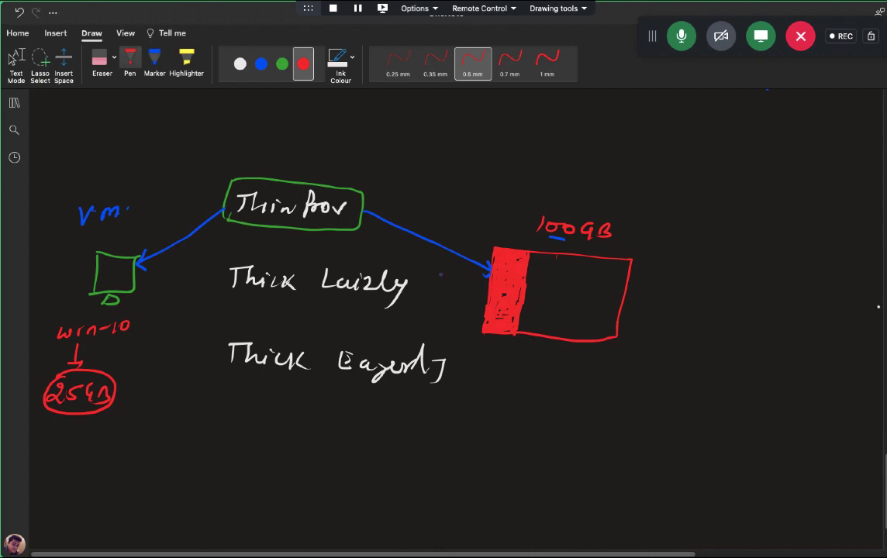
pyautogui.moveTo(559, 180)
pyautogui.mouseDown()
pyautogui.moveTo(553, 194)
pyautogui.moveTo(665, 196)
pyautogui.moveTo(691, 209)
pyautogui.moveTo(702, 200)
pyautogui.mouseUp()
pyautogui.click(712, 201)
pyautogui.click(282, 64)
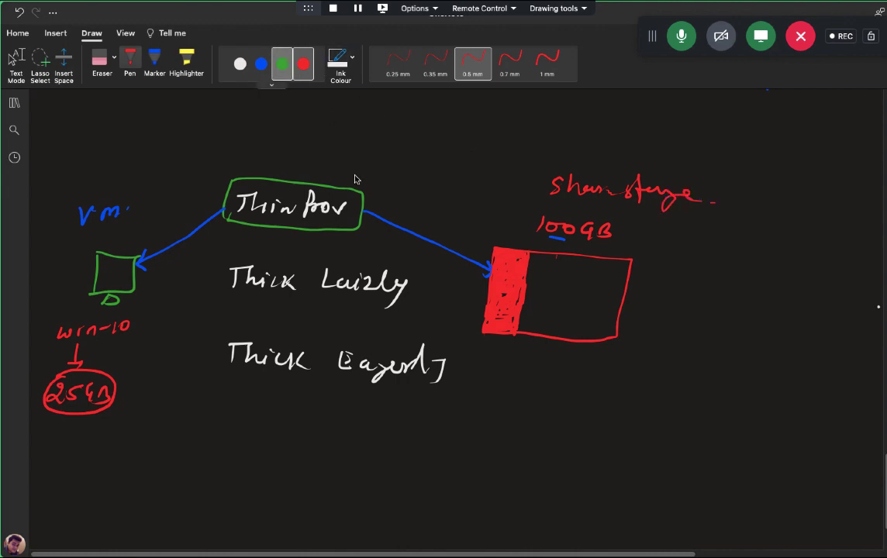
pyautogui.moveTo(120, 396)
pyautogui.mouseDown()
pyautogui.moveTo(130, 396)
pyautogui.moveTo(125, 403)
pyautogui.moveTo(138, 389)
pyautogui.moveTo(138, 403)
pyautogui.moveTo(163, 401)
pyautogui.mouseUp()
pyautogui.moveTo(160, 390); pyautogui.dragTo(168, 406)
pyautogui.moveTo(168, 391); pyautogui.dragTo(169, 406)
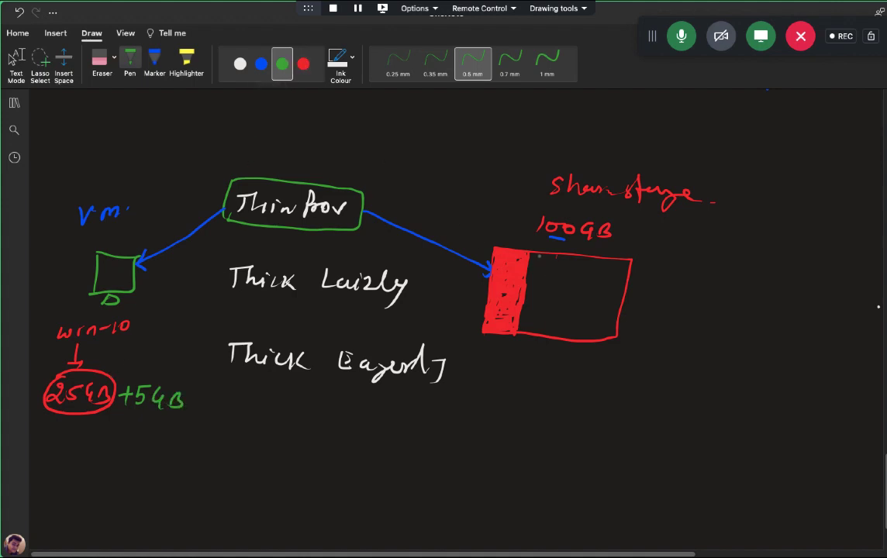
# Step: Fill the next used band of the storage box in green, undoing a stray stroke
pyautogui.moveTo(539, 254); pyautogui.dragTo(528, 330)
pyautogui.moveTo(535, 256)
pyautogui.mouseDown()
pyautogui.moveTo(531, 310)
pyautogui.moveTo(533, 264)
pyautogui.mouseUp()
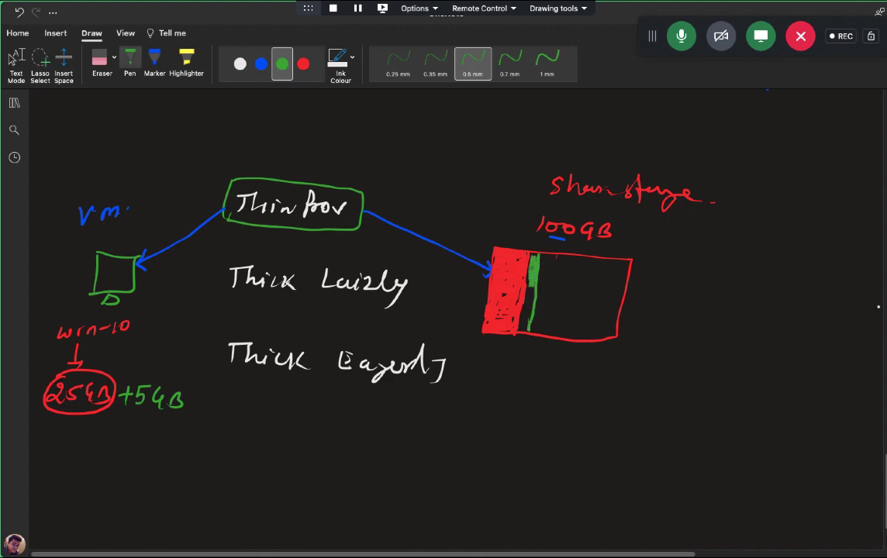
pyautogui.moveTo(528, 303)
pyautogui.mouseDown()
pyautogui.moveTo(533, 256)
pyautogui.moveTo(526, 329)
pyautogui.mouseUp()
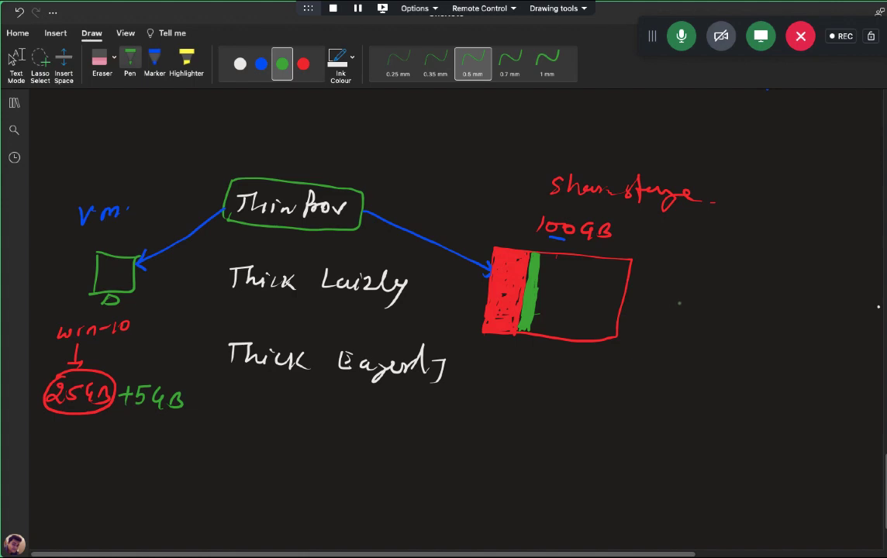
pyautogui.moveTo(670, 307)
pyautogui.mouseDown()
pyautogui.moveTo(693, 313)
pyautogui.moveTo(700, 303)
pyautogui.moveTo(694, 314)
pyautogui.moveTo(707, 304)
pyautogui.moveTo(737, 318)
pyautogui.mouseUp()
pyautogui.hotkey('ctrl', 'z')
pyautogui.hotkey('ctrl', 'z')
# Step: Circle 70GB, branch it to two vm monitor icons, and tick the Thin Prov box
pyautogui.moveTo(698, 293); pyautogui.dragTo(749, 307)
pyautogui.moveTo(705, 330)
pyautogui.mouseDown()
pyautogui.moveTo(706, 361)
pyautogui.moveTo(731, 380)
pyautogui.moveTo(766, 369)
pyautogui.moveTo(754, 401)
pyautogui.mouseUp()
pyautogui.moveTo(701, 380)
pyautogui.mouseDown()
pyautogui.moveTo(698, 440)
pyautogui.moveTo(741, 441)
pyautogui.mouseUp()
pyautogui.moveTo(738, 430)
pyautogui.mouseDown()
pyautogui.moveTo(739, 458)
pyautogui.moveTo(768, 439)
pyautogui.moveTo(756, 457)
pyautogui.mouseUp()
pyautogui.moveTo(787, 418)
pyautogui.mouseDown()
pyautogui.moveTo(795, 429)
pyautogui.moveTo(840, 419)
pyautogui.moveTo(836, 435)
pyautogui.mouseUp()
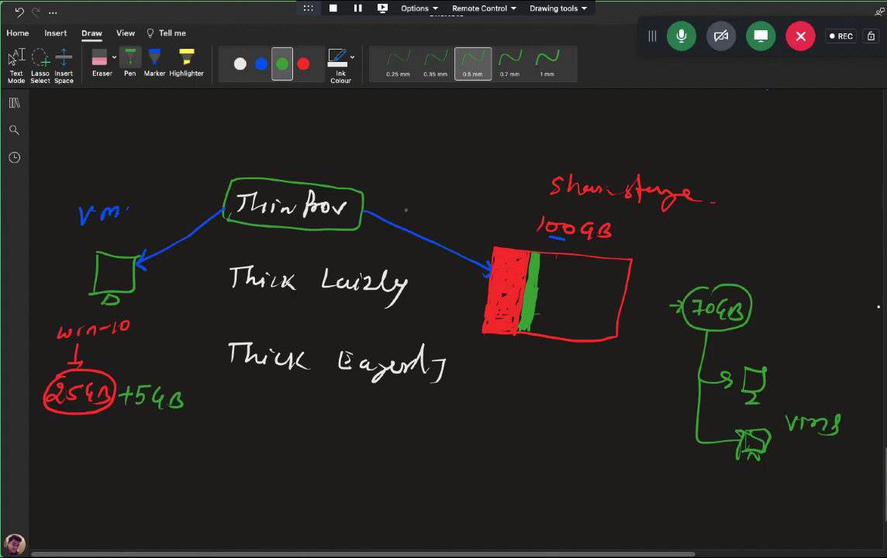
pyautogui.moveTo(364, 174); pyautogui.dragTo(402, 155)
# Step: Draw blue arrows from the VM through Thick Lazily into storage and fill the storage in blue
pyautogui.press('ctrl+super+Right')
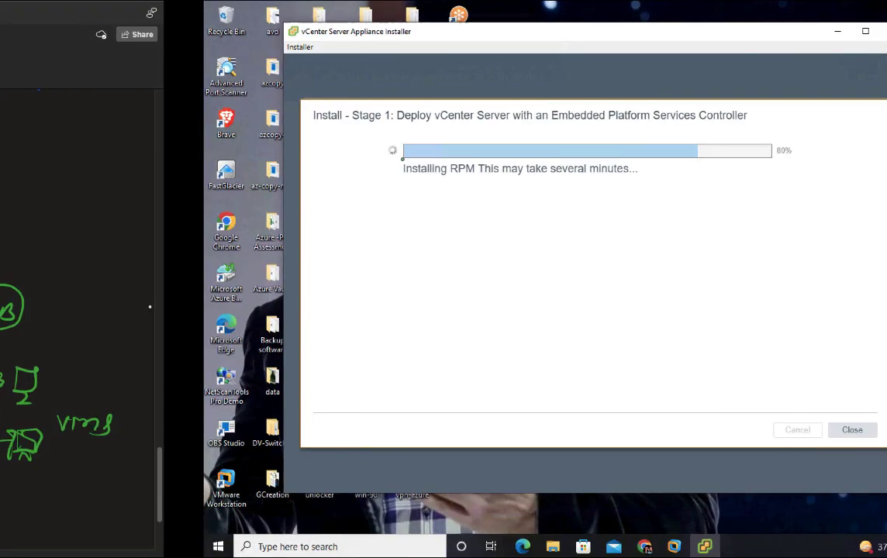
pyautogui.press('ctrl+super+Left')
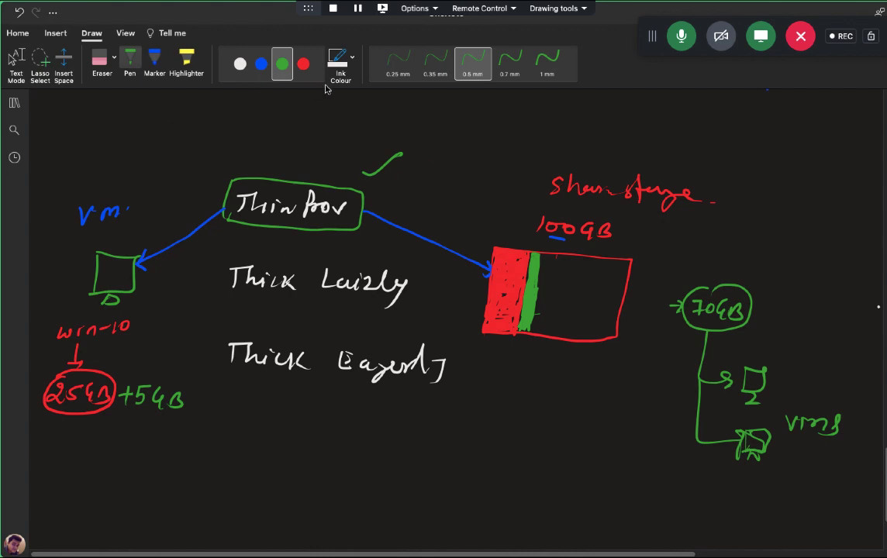
pyautogui.click(263, 67)
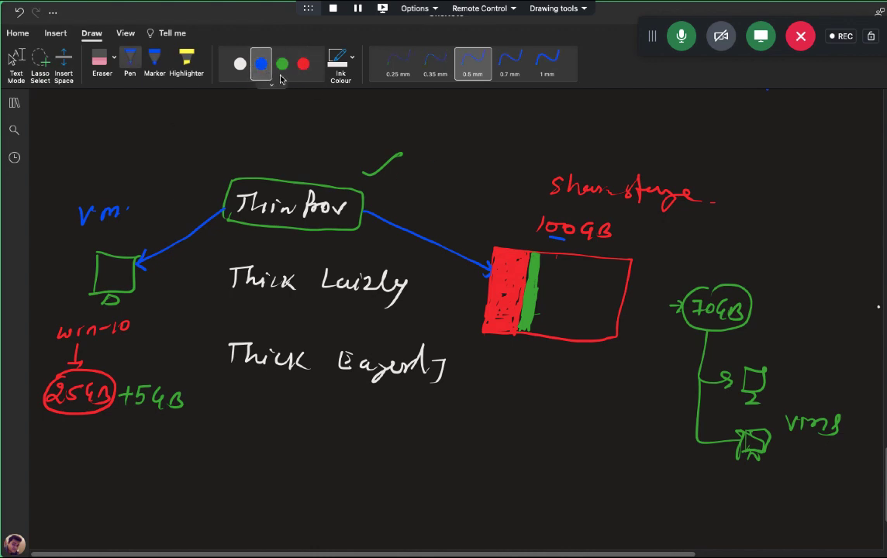
pyautogui.moveTo(139, 277); pyautogui.dragTo(235, 284)
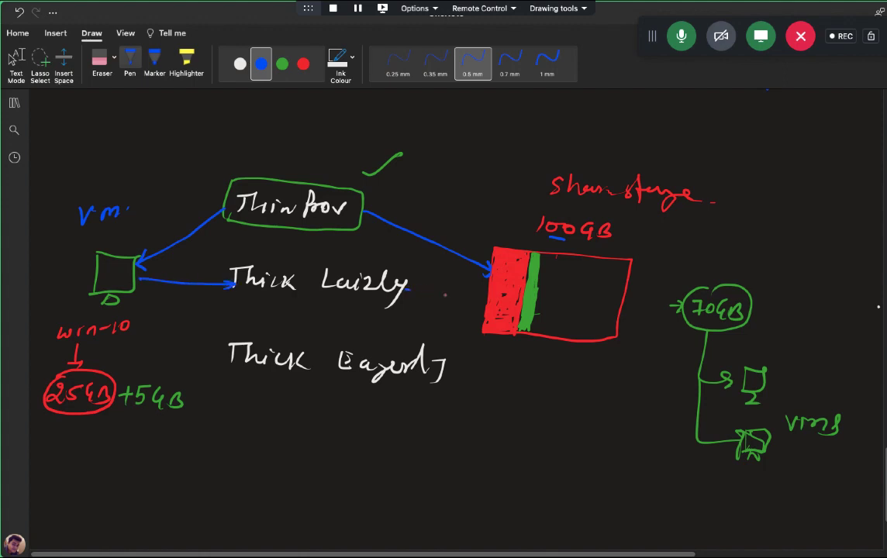
pyautogui.moveTo(408, 289); pyautogui.dragTo(487, 298)
pyautogui.moveTo(540, 257)
pyautogui.mouseDown()
pyautogui.moveTo(630, 267)
pyautogui.moveTo(542, 258)
pyautogui.moveTo(613, 273)
pyautogui.moveTo(550, 299)
pyautogui.moveTo(604, 329)
pyautogui.moveTo(558, 287)
pyautogui.moveTo(612, 268)
pyautogui.moveTo(620, 310)
pyautogui.moveTo(601, 318)
pyautogui.moveTo(550, 268)
pyautogui.moveTo(612, 294)
pyautogui.moveTo(547, 306)
pyautogui.moveTo(590, 279)
pyautogui.moveTo(484, 296)
pyautogui.moveTo(554, 306)
pyautogui.moveTo(563, 252)
pyautogui.moveTo(612, 258)
pyautogui.mouseUp()
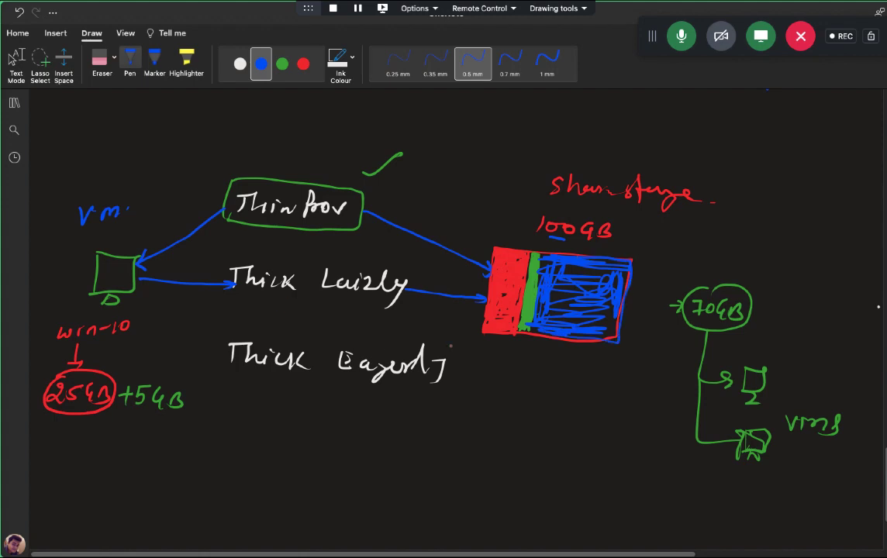
# Step: Arrow Thick Lazily down to 'F.T.' and 'Migration' notes and underline Lazily
pyautogui.moveTo(400, 291)
pyautogui.mouseDown()
pyautogui.moveTo(574, 437)
pyautogui.moveTo(587, 416)
pyautogui.mouseUp()
pyautogui.moveTo(575, 426); pyautogui.dragTo(623, 422)
pyautogui.moveTo(617, 423)
pyautogui.mouseDown()
pyautogui.moveTo(616, 436)
pyautogui.moveTo(641, 434)
pyautogui.mouseUp()
pyautogui.moveTo(569, 476)
pyautogui.mouseDown()
pyautogui.moveTo(580, 463)
pyautogui.moveTo(596, 471)
pyautogui.moveTo(676, 465)
pyautogui.mouseUp()
pyautogui.moveTo(681, 467); pyautogui.dragTo(694, 472)
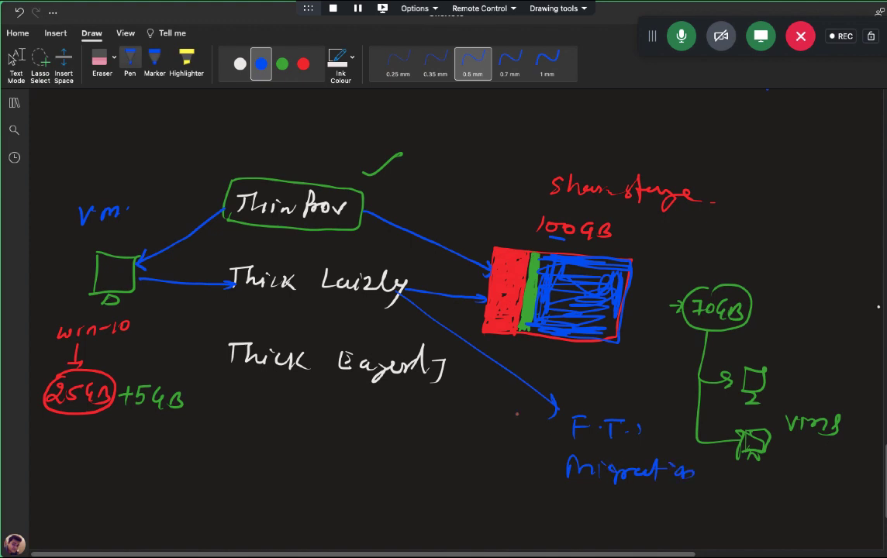
pyautogui.moveTo(312, 262); pyautogui.dragTo(336, 263)
pyautogui.moveTo(295, 297); pyautogui.dragTo(357, 296)
# Step: Write 'FT' and an underlined 'Migration' beneath the circled 254GB
pyautogui.moveTo(81, 424)
pyautogui.mouseDown()
pyautogui.moveTo(86, 445)
pyautogui.moveTo(113, 421)
pyautogui.mouseUp()
pyautogui.moveTo(103, 423)
pyautogui.mouseDown()
pyautogui.moveTo(113, 463)
pyautogui.moveTo(242, 438)
pyautogui.mouseUp()
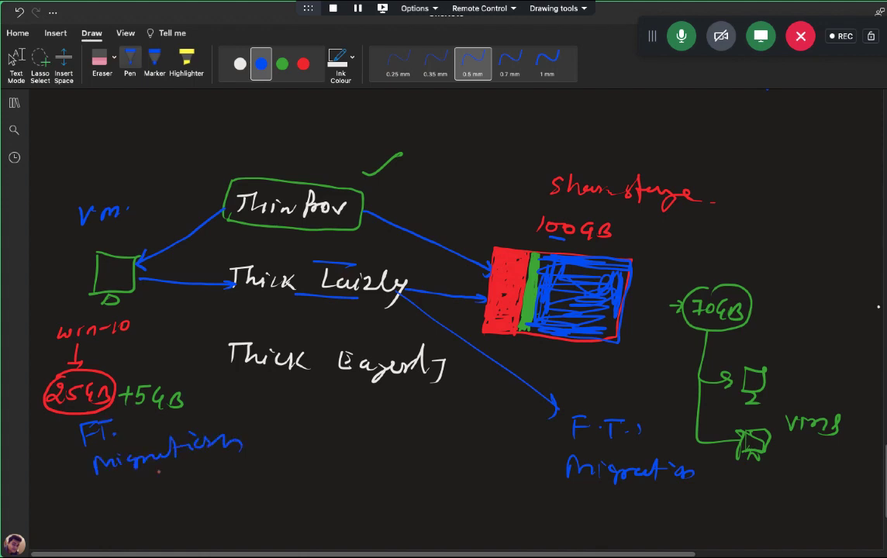
pyautogui.moveTo(141, 476); pyautogui.dragTo(226, 459)
pyautogui.press('Escape')
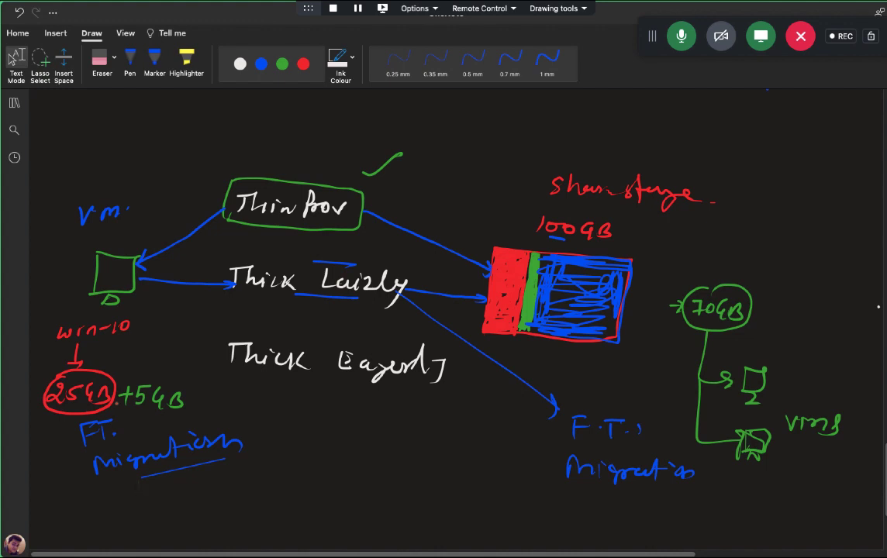
# Step: Draw red arrows from the VM through Thick Eagerly to the storage box
pyautogui.click(295, 70)
pyautogui.moveTo(135, 286); pyautogui.dragTo(217, 345)
pyautogui.moveTo(453, 362)
pyautogui.mouseDown()
pyautogui.moveTo(535, 326)
pyautogui.moveTo(616, 329)
pyautogui.moveTo(622, 308)
pyautogui.moveTo(578, 263)
pyautogui.moveTo(546, 257)
pyautogui.moveTo(543, 312)
pyautogui.mouseUp()
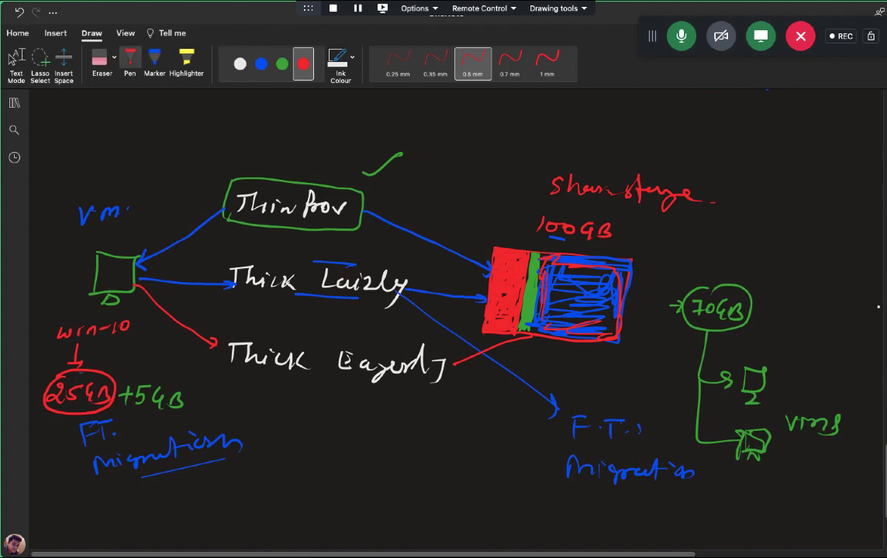
pyautogui.moveTo(92, 363); pyautogui.dragTo(114, 355)
# Step: Branch Thick Eagerly to red F.T. and migration labels with a circled 'support'
pyautogui.moveTo(339, 403)
pyautogui.mouseDown()
pyautogui.moveTo(315, 496)
pyautogui.moveTo(351, 492)
pyautogui.moveTo(346, 497)
pyautogui.mouseUp()
pyautogui.moveTo(387, 479)
pyautogui.mouseDown()
pyautogui.moveTo(376, 497)
pyautogui.moveTo(385, 488)
pyautogui.mouseUp()
pyautogui.moveTo(400, 476)
pyautogui.mouseDown()
pyautogui.moveTo(400, 496)
pyautogui.moveTo(417, 480)
pyautogui.mouseUp()
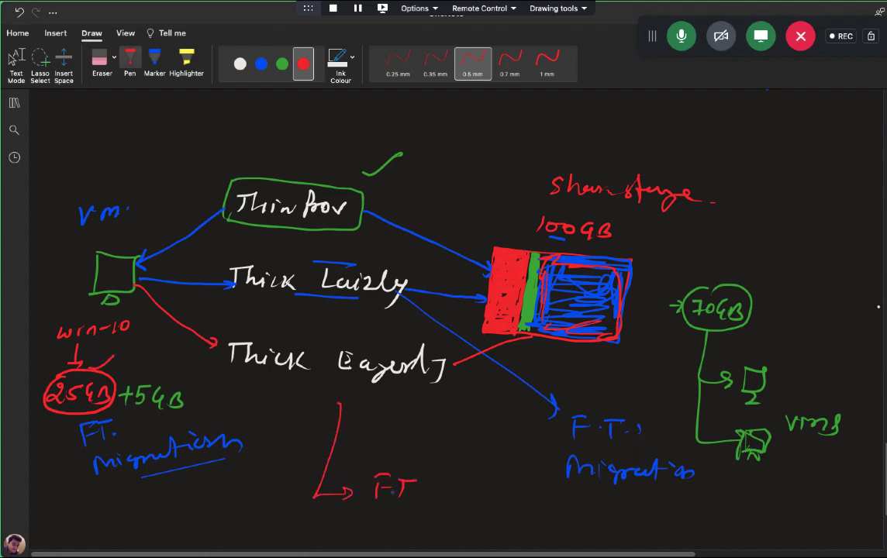
pyautogui.moveTo(314, 490)
pyautogui.mouseDown()
pyautogui.moveTo(342, 524)
pyautogui.moveTo(353, 524)
pyautogui.mouseUp()
pyautogui.moveTo(374, 530); pyautogui.dragTo(478, 526)
pyautogui.click(414, 519)
pyautogui.click(476, 524)
pyautogui.moveTo(372, 450)
pyautogui.mouseDown()
pyautogui.moveTo(365, 458)
pyautogui.moveTo(400, 454)
pyautogui.moveTo(395, 464)
pyautogui.moveTo(457, 457)
pyautogui.moveTo(425, 428)
pyautogui.moveTo(457, 477)
pyautogui.moveTo(361, 446)
pyautogui.mouseUp()
pyautogui.click(411, 455)
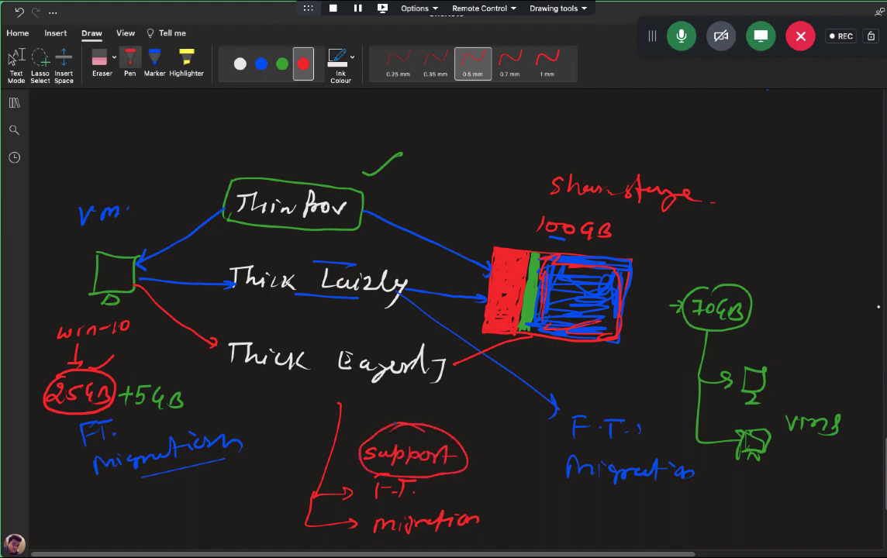
pyautogui.press('Escape')
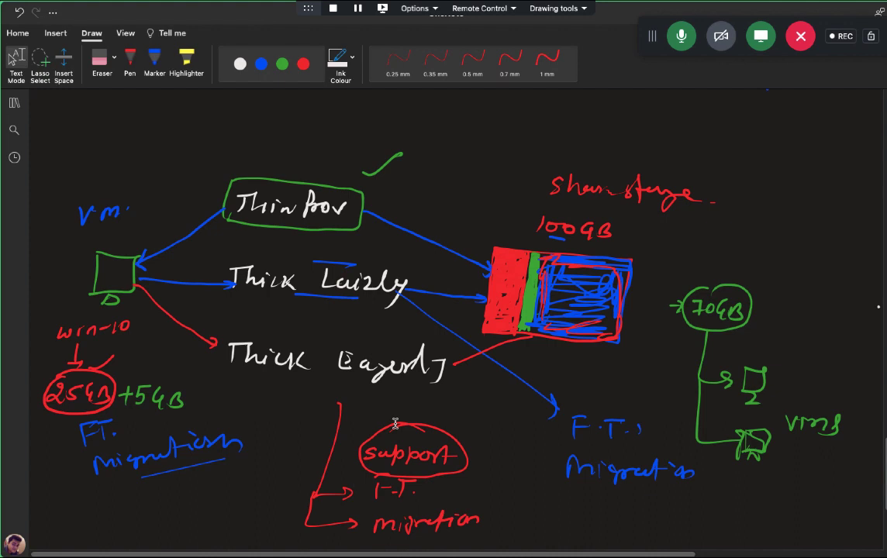
# Step: Dismiss a canvas context menu and return to the installer, still installing RPM at 80%
pyautogui.rightClick(395, 423)
pyautogui.click(673, 342)
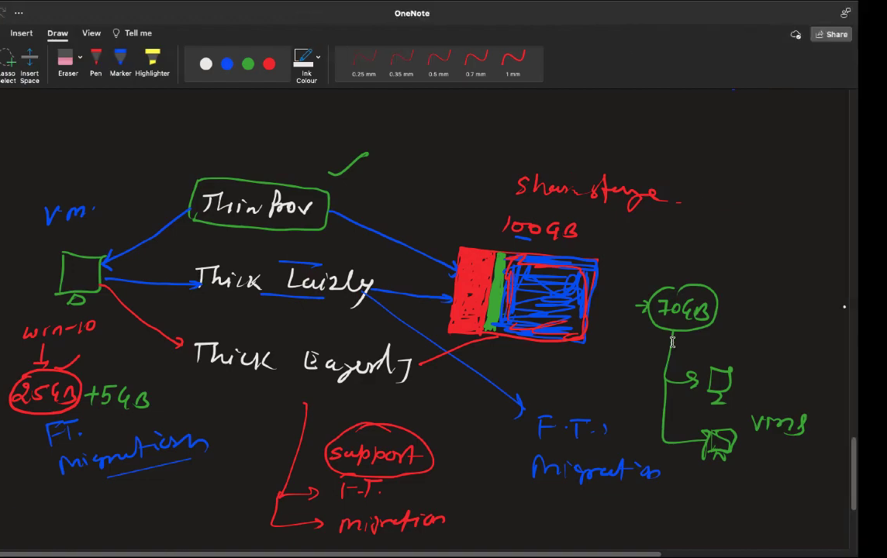
pyautogui.hotkey('alt', 'Tab')
pyautogui.hotkey('alt', 'Tab')
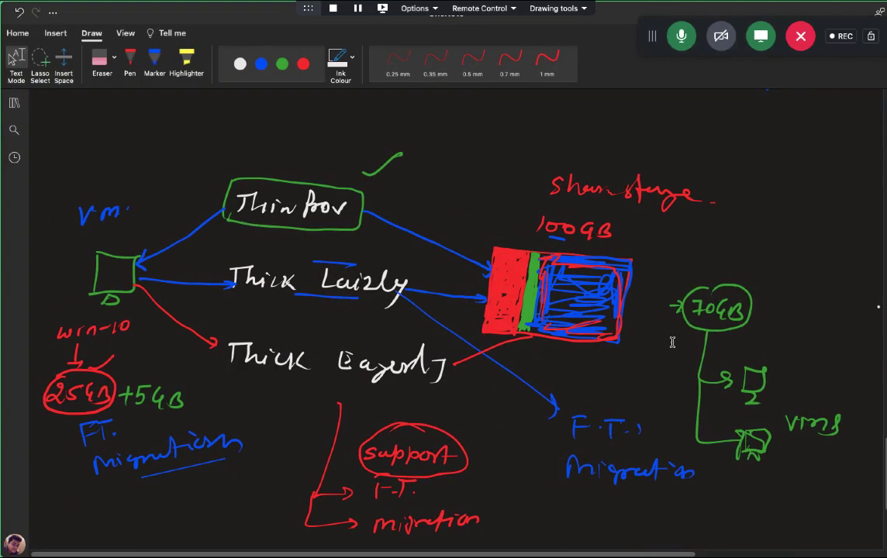
pyautogui.hotkey('alt', 'Tab')
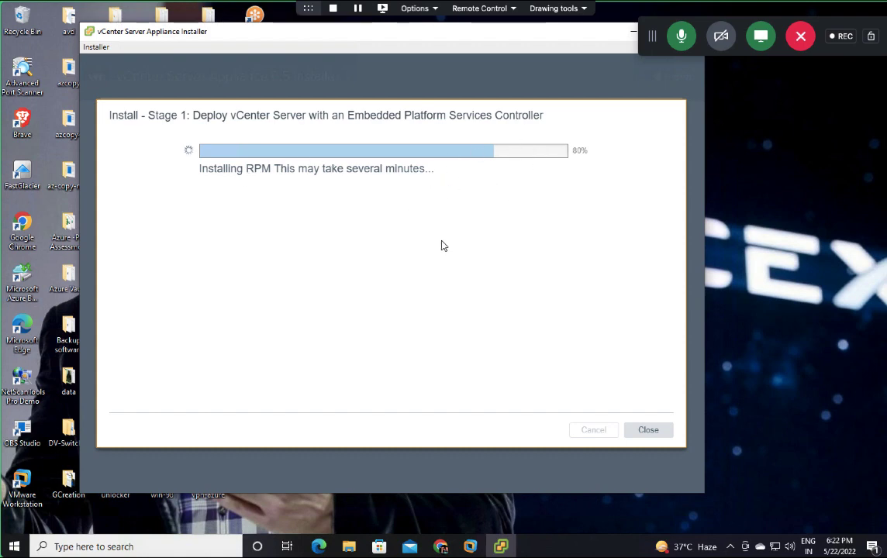
# Step: Switch desktops while Stage 1 finishes, until the installer shows Deployment complete at 100%
pyautogui.hotkey('ctrl', 'Left')
pyautogui.hotkey('ctrl', 'Left')
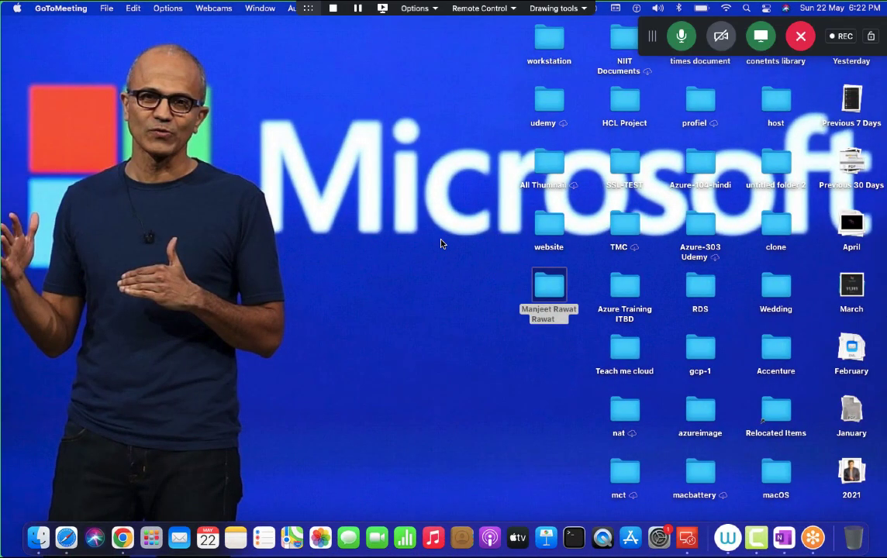
pyautogui.hotkey('ctrl', 'Right')
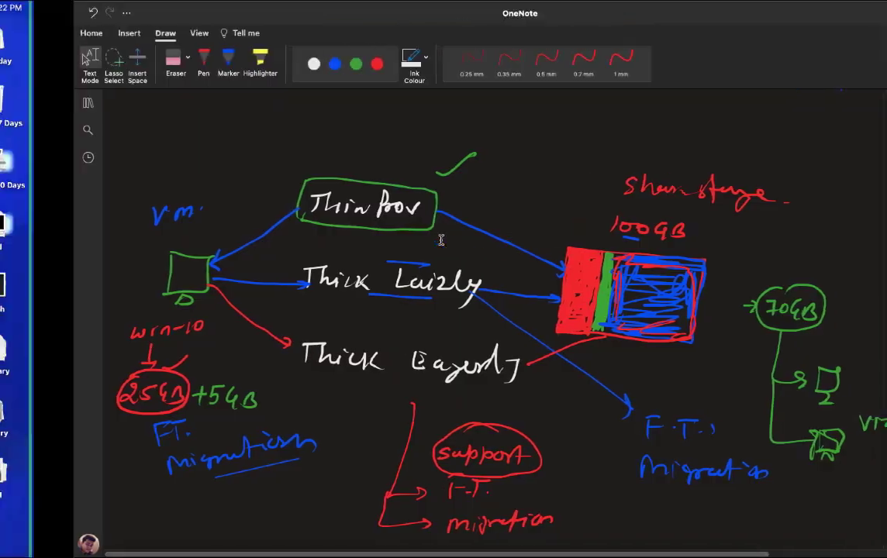
pyautogui.hotkey('ctrl', 'Left')
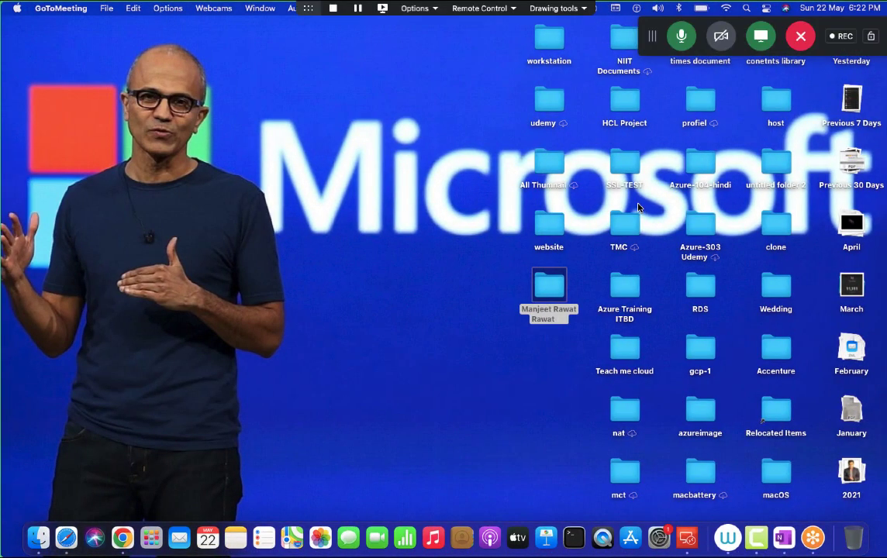
pyautogui.rightClick(756, 543)
pyautogui.click(784, 403)
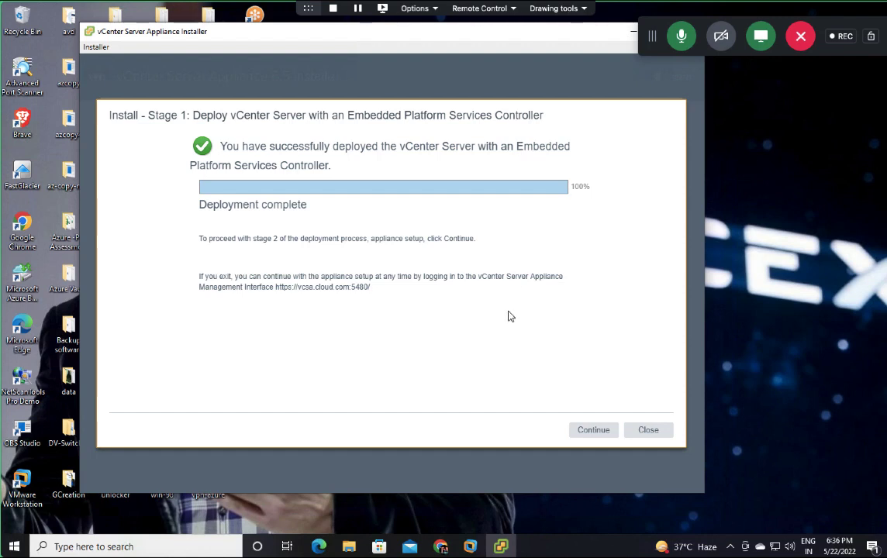
# Step: Continue into Stage 2 appliance configuration, first choosing NTP time synchronization
pyautogui.click(594, 431)
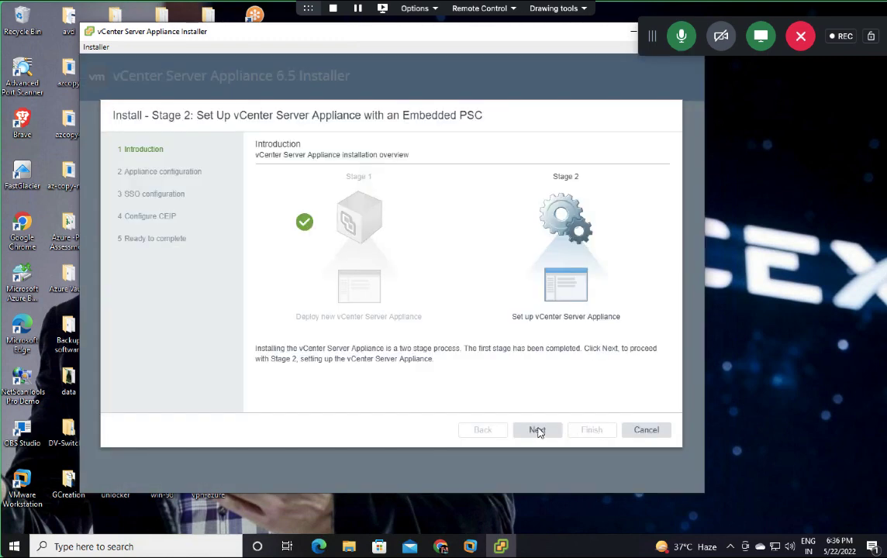
pyautogui.click(537, 431)
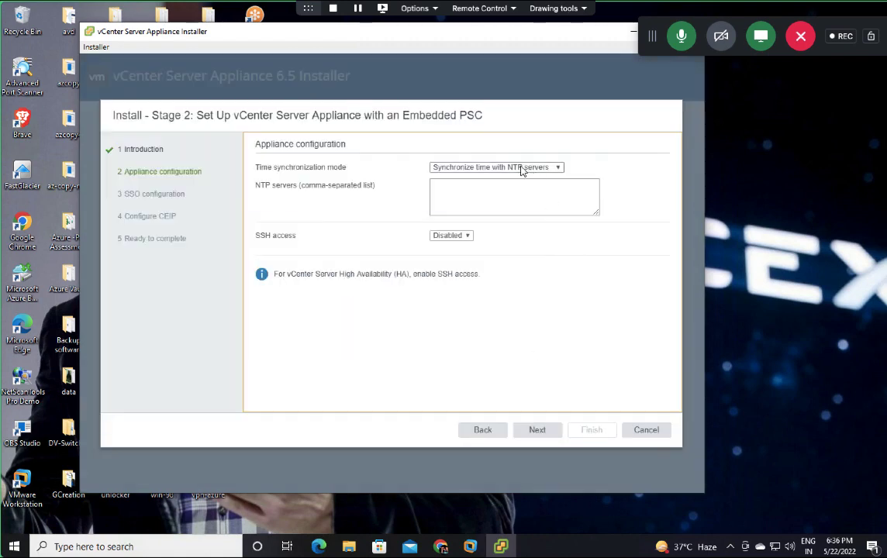
pyautogui.click(515, 168)
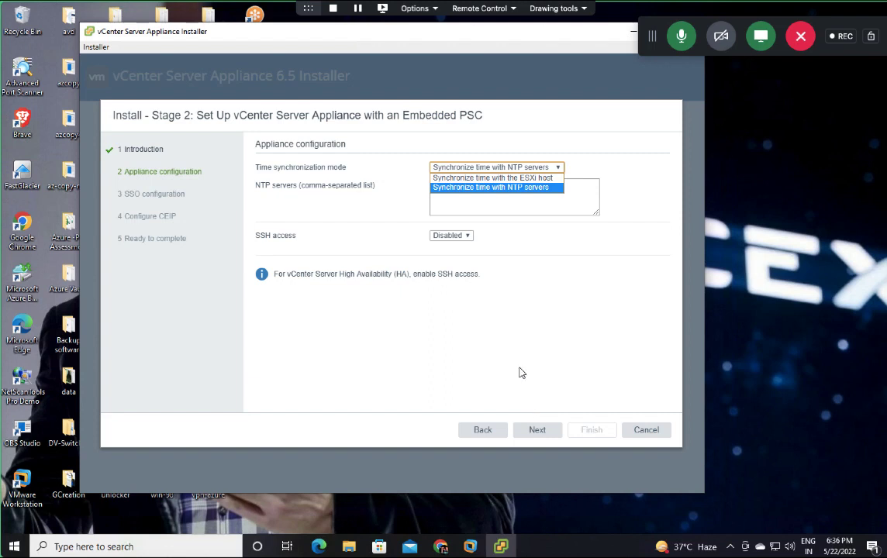
pyautogui.click(511, 189)
pyautogui.click(549, 429)
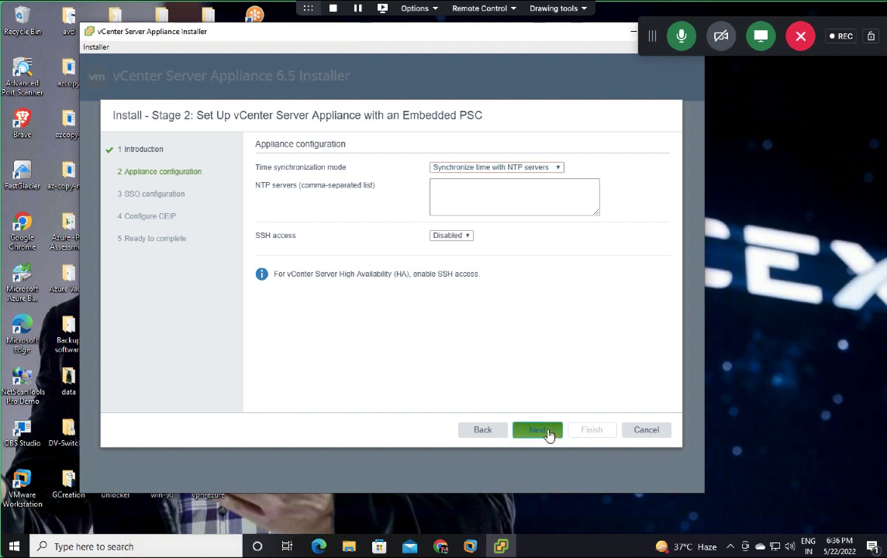
# Step: Change time sync to the ESXi host, set SSH access to Enabled, and proceed
pyautogui.click(478, 168)
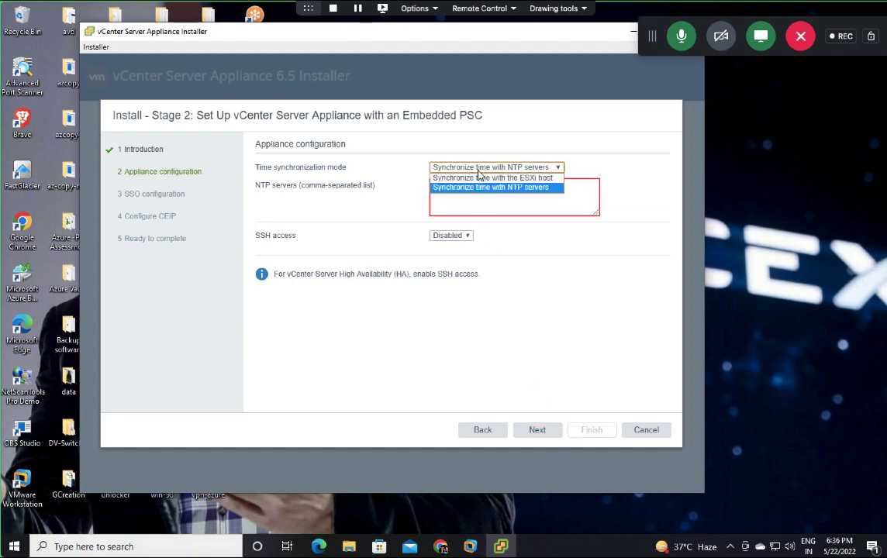
pyautogui.click(482, 177)
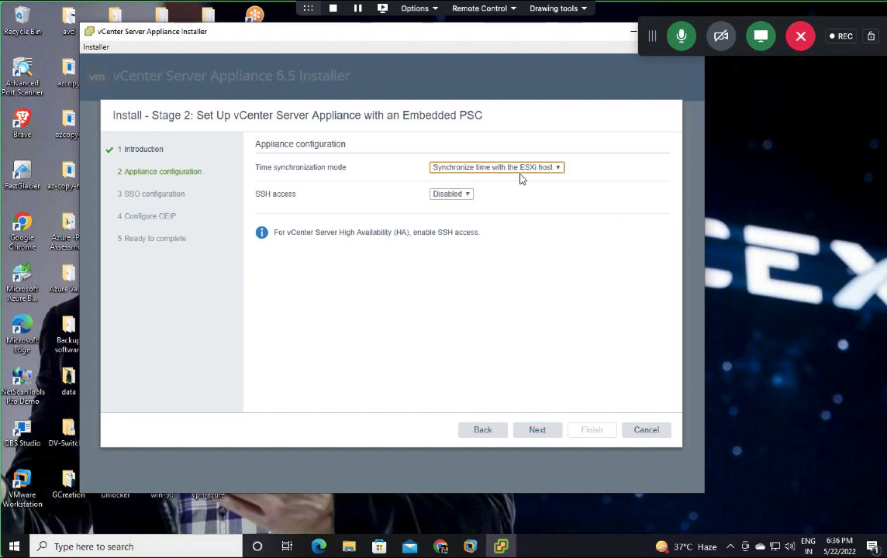
pyautogui.click(459, 195)
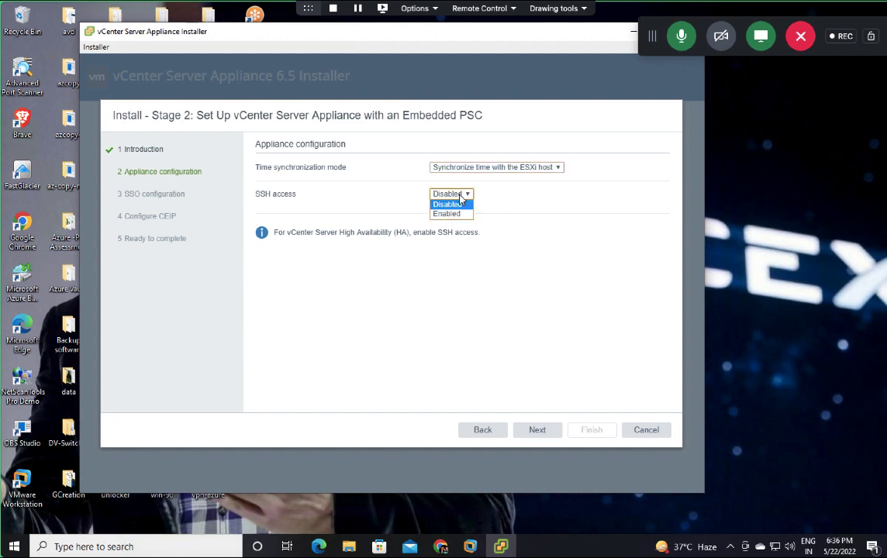
pyautogui.click(446, 216)
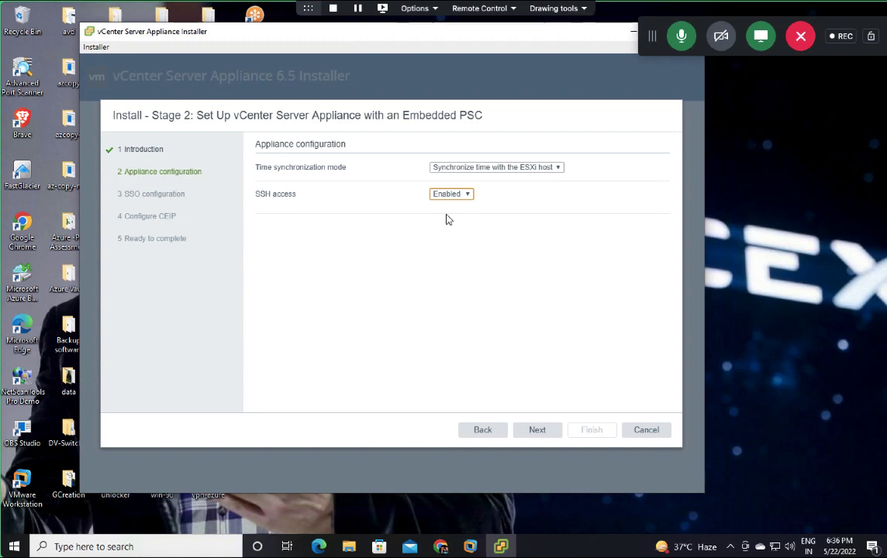
pyautogui.click(546, 436)
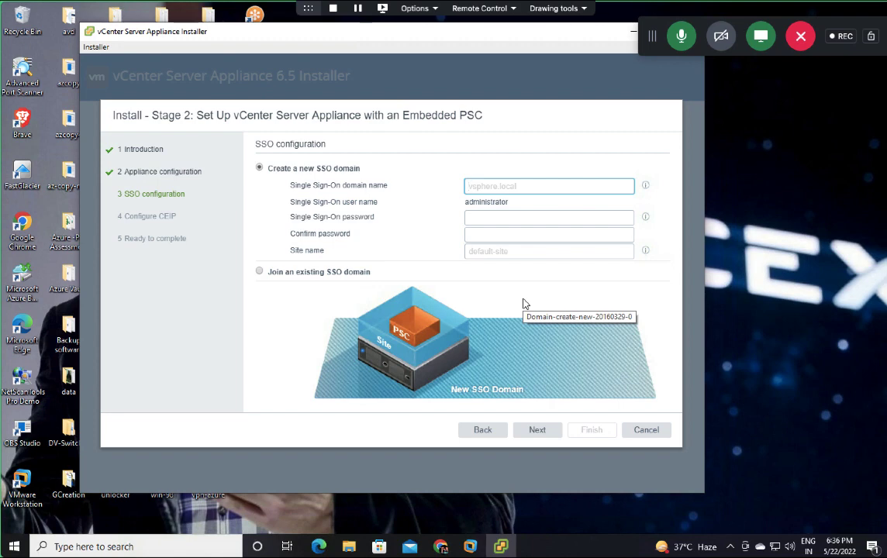
# Step: Enter the new SSO domain name, password and password confirmation
pyautogui.write('Ad')
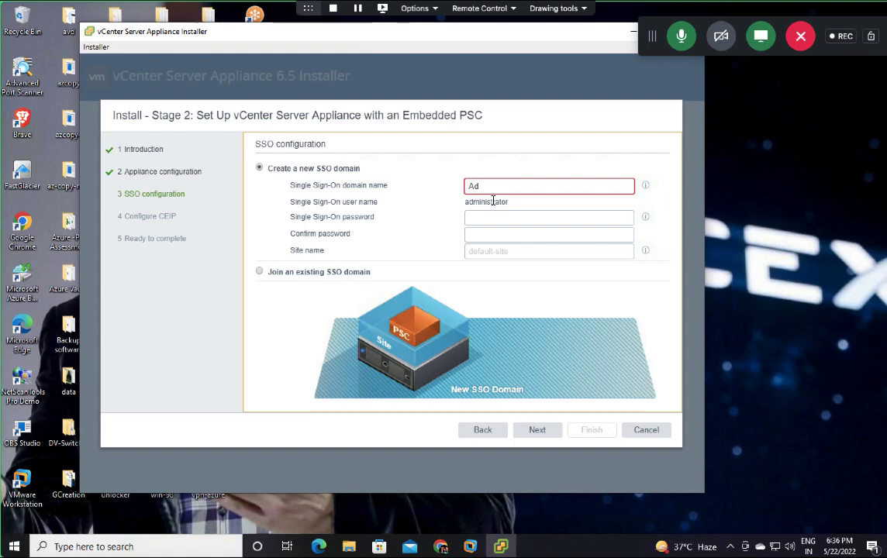
pyautogui.write('m')
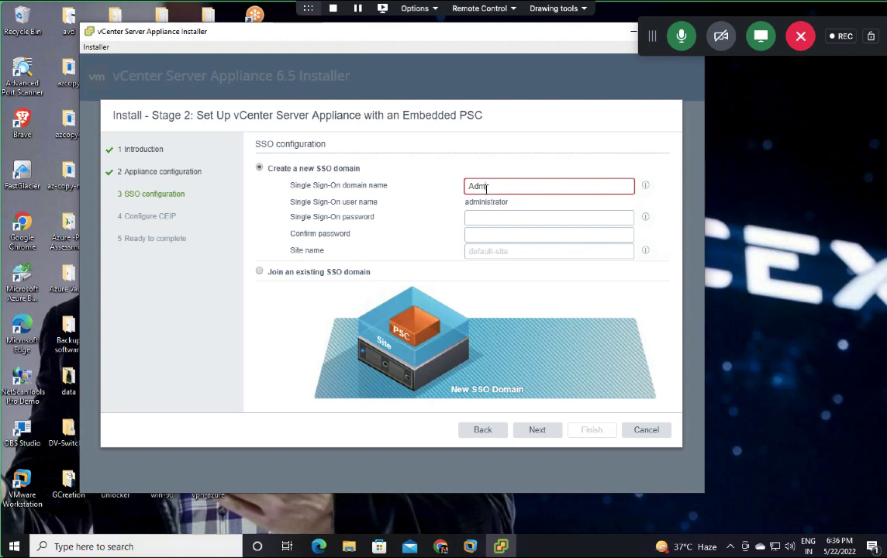
pyautogui.write('inistrator@vSp')
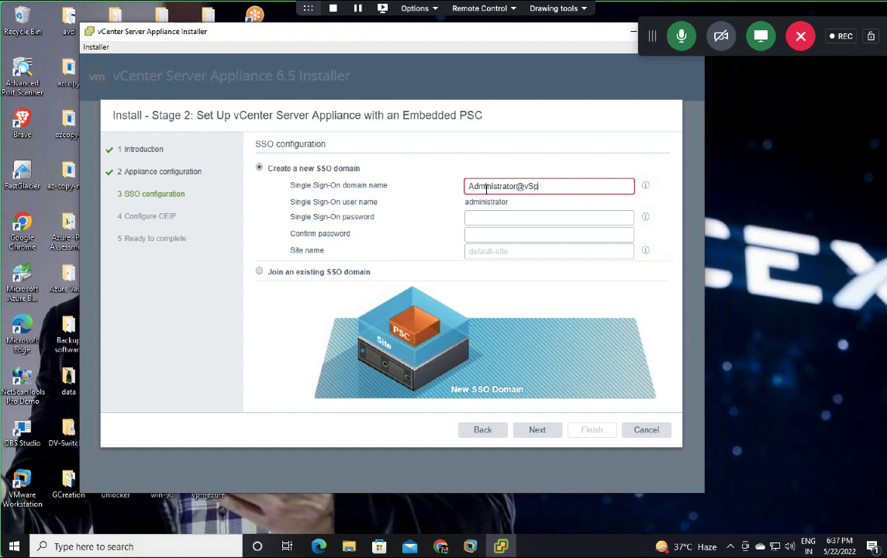
pyautogui.write('here.local')
pyautogui.click(487, 217)
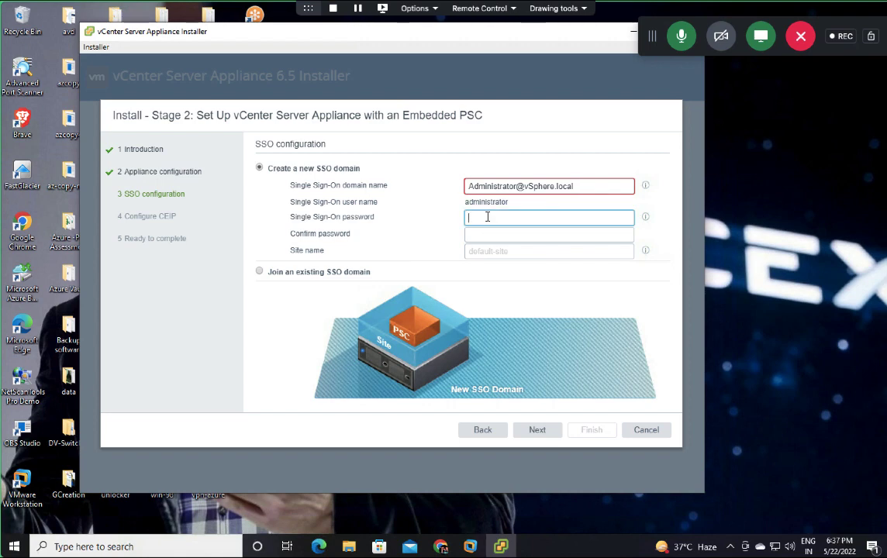
pyautogui.write('VMware@1234')
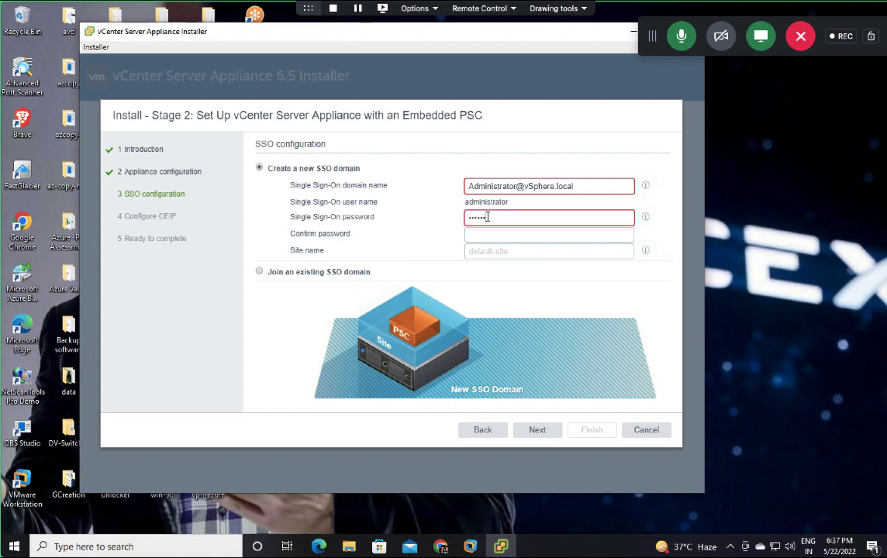
pyautogui.write('56')
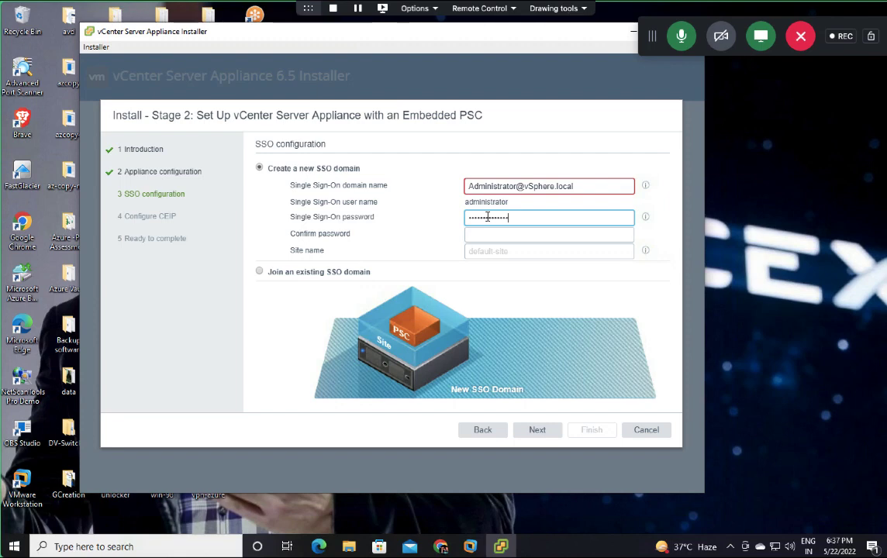
pyautogui.press('Tab')
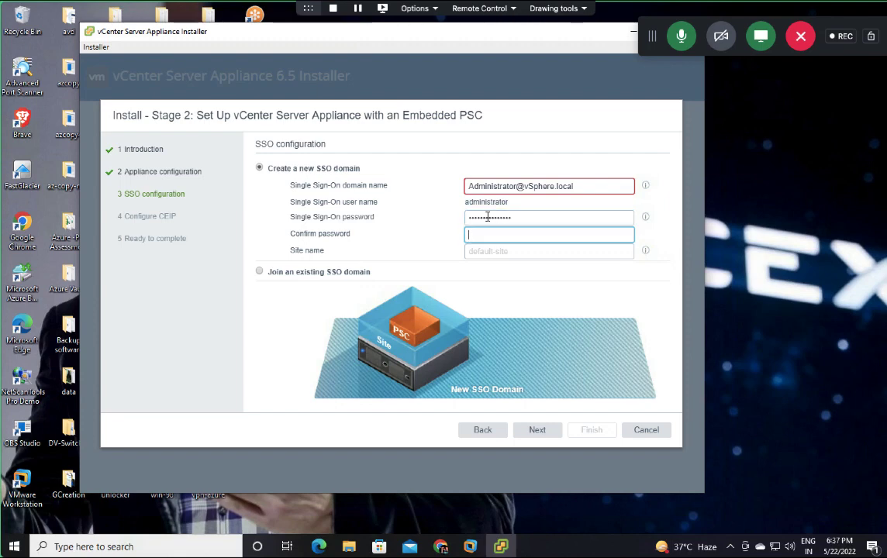
pyautogui.write('VMwar')
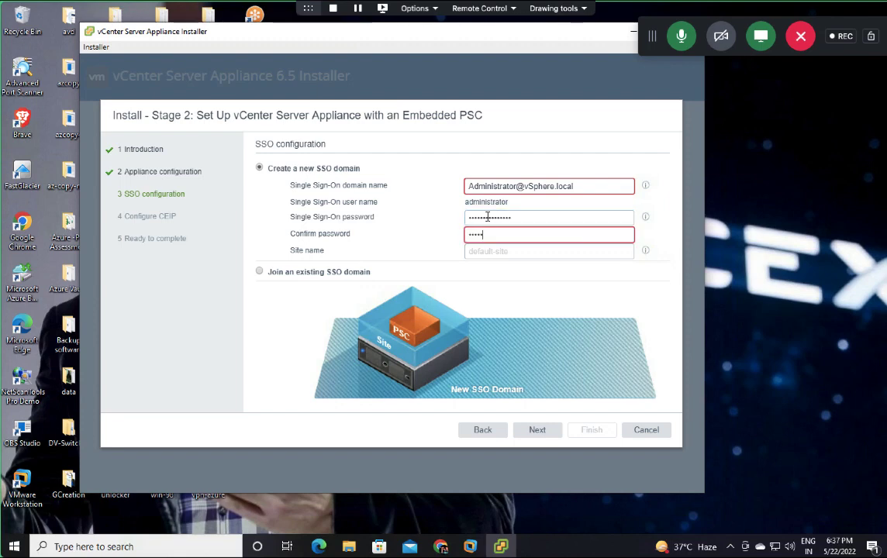
pyautogui.write('e@1234566')
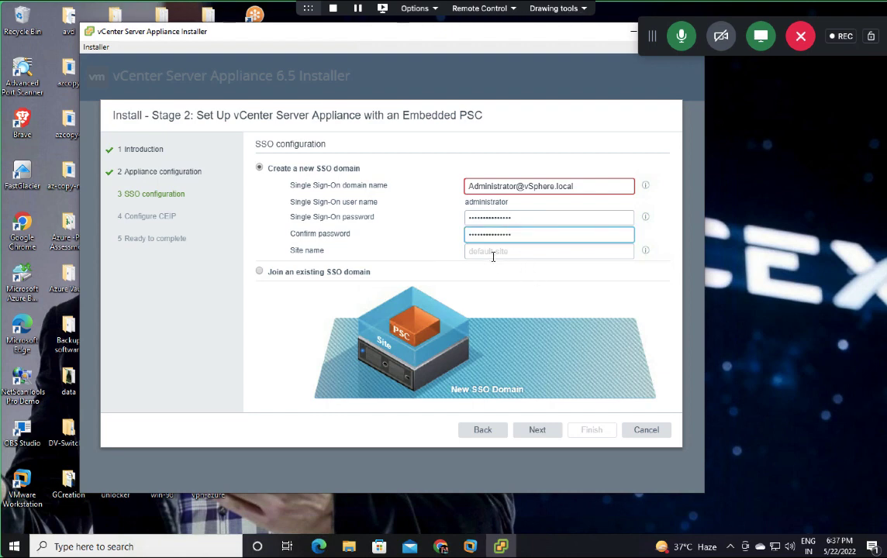
pyautogui.click(539, 434)
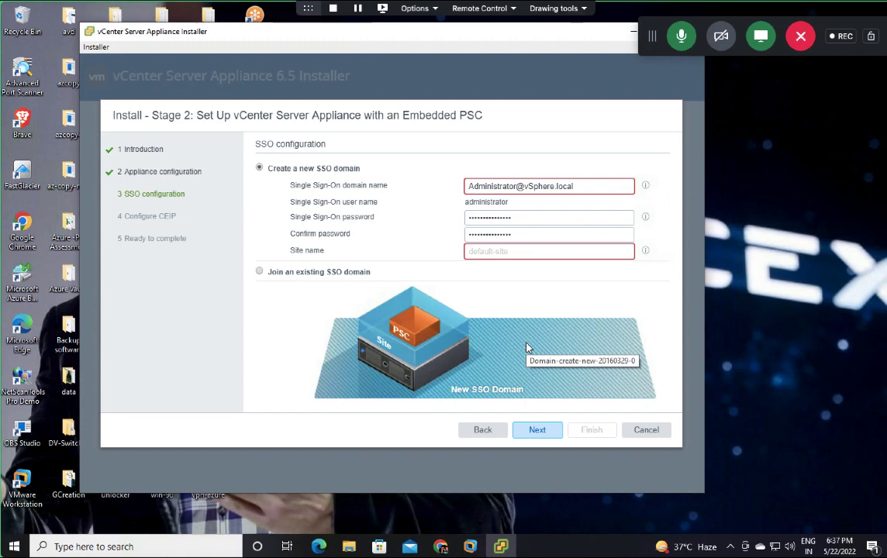
# Step: Fill in the required site name vcsa.cloud.com and try to continue
pyautogui.click(510, 249)
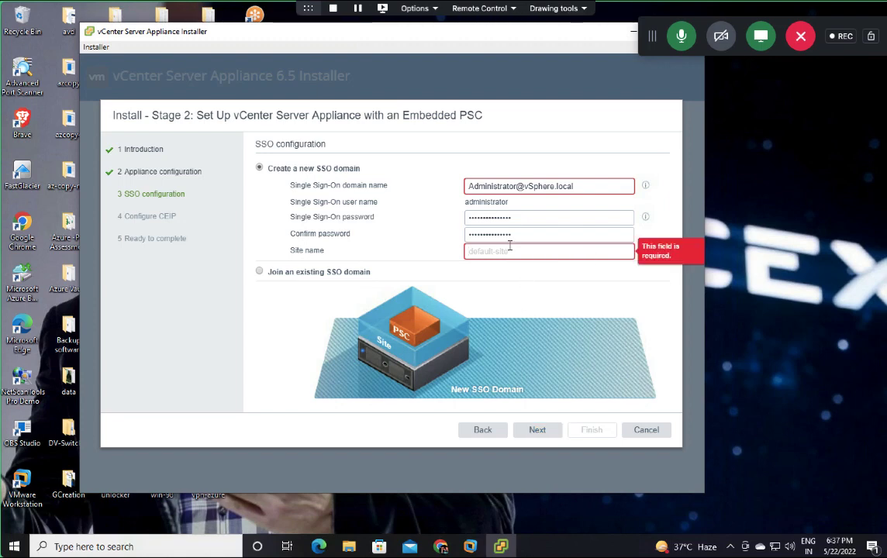
pyautogui.write('vsit')
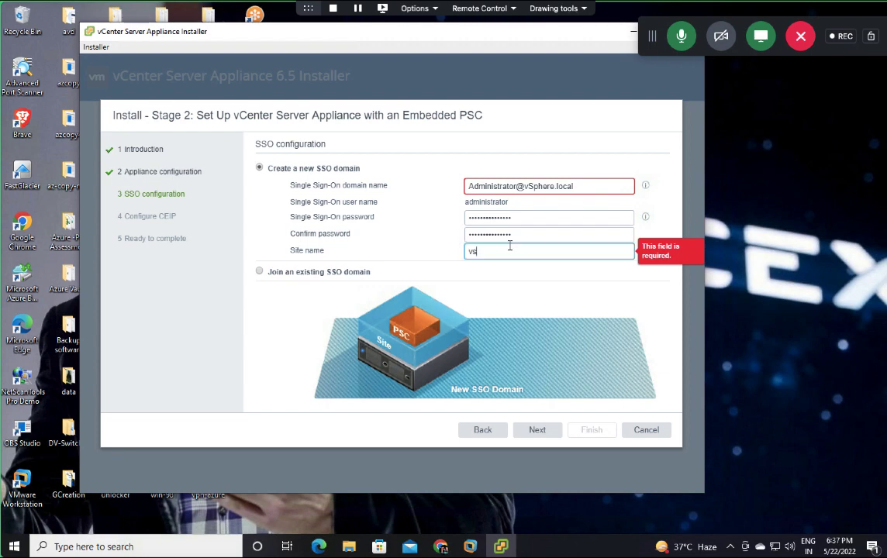
pyautogui.press('BackSpace')
pyautogui.press('BackSpace')
pyautogui.press('BackSpace')
pyautogui.write('csa.cloud.com')
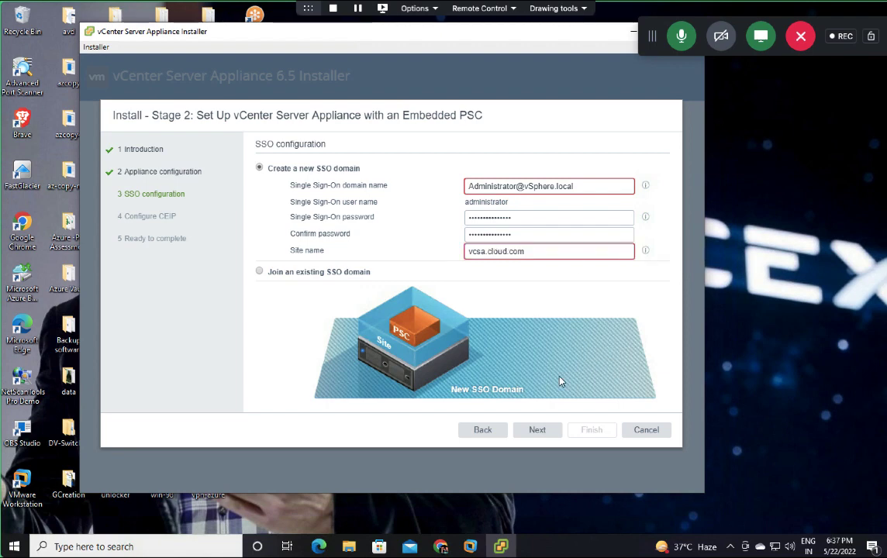
pyautogui.click(539, 435)
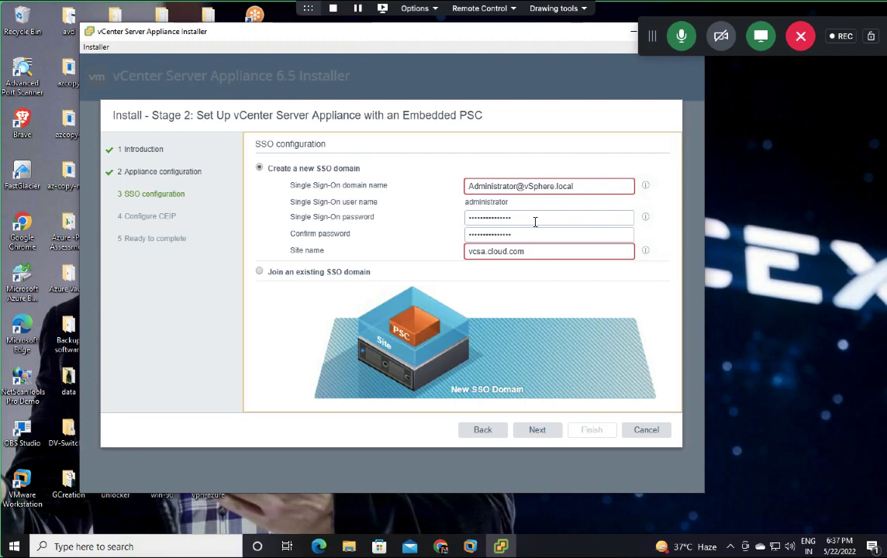
# Step: Choose Join an existing SSO domain with domain vsphere.local, the SSO password and a partial address
pyautogui.click(259, 272)
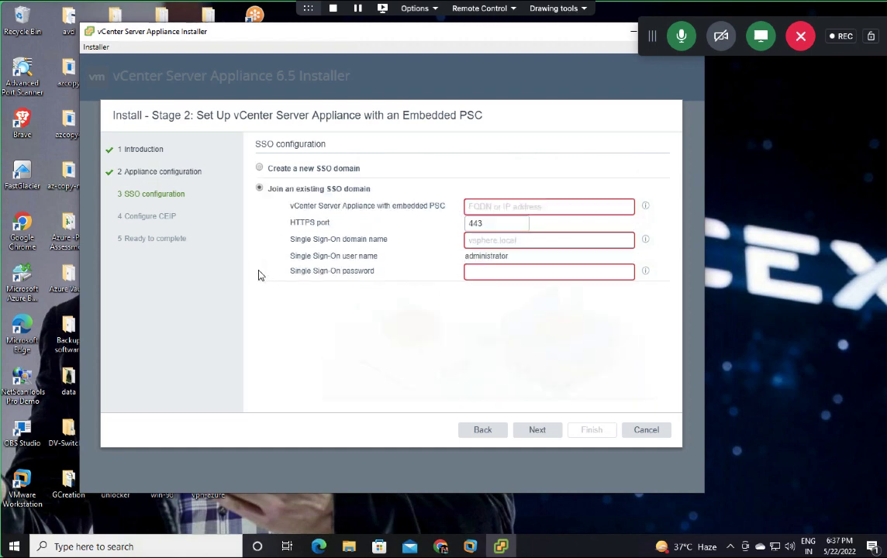
pyautogui.click(511, 208)
pyautogui.write('192')
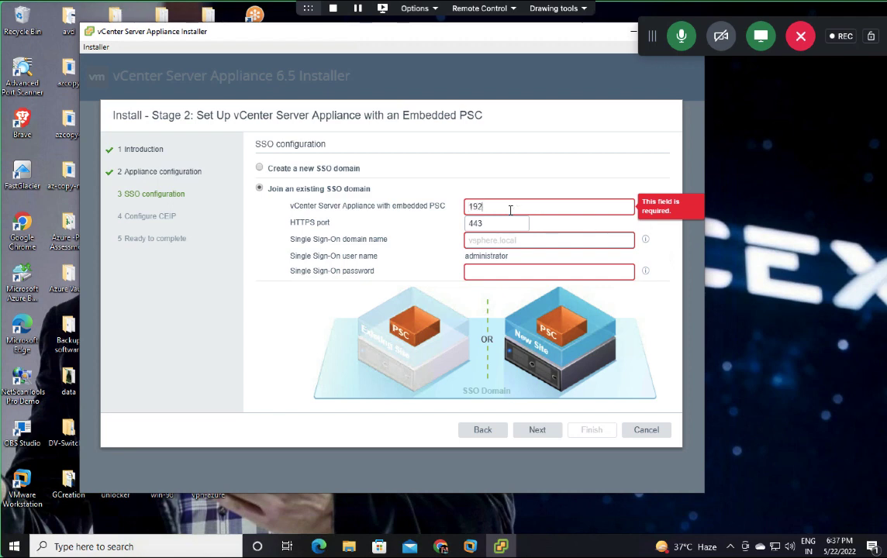
pyautogui.write('.168.1.15')
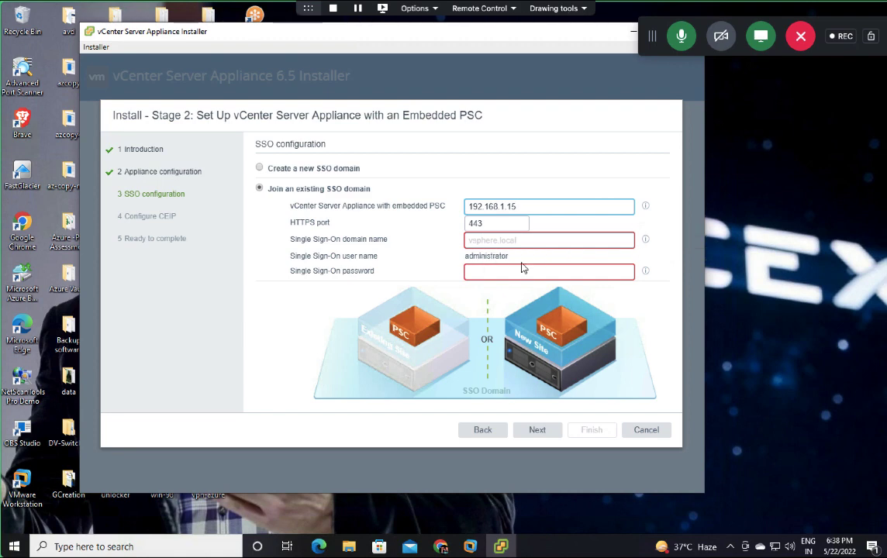
pyautogui.click(515, 240)
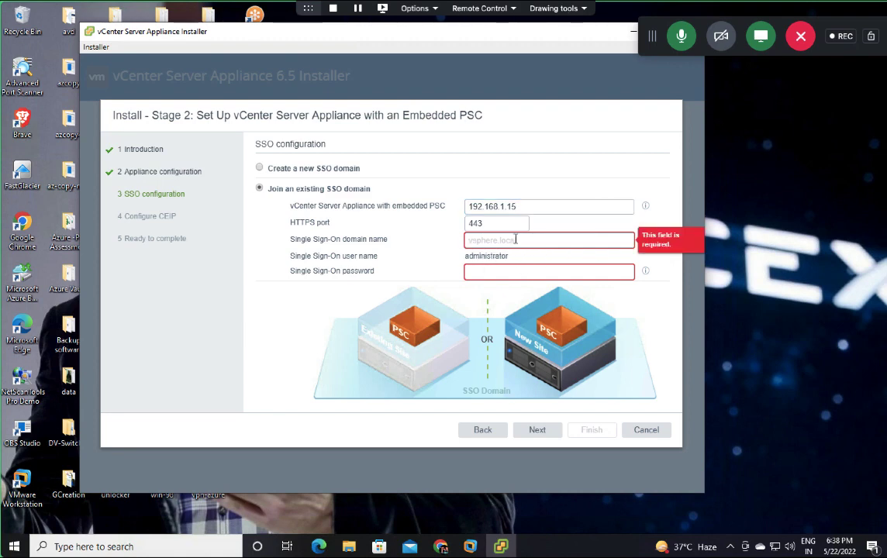
pyautogui.write('vsphere.local')
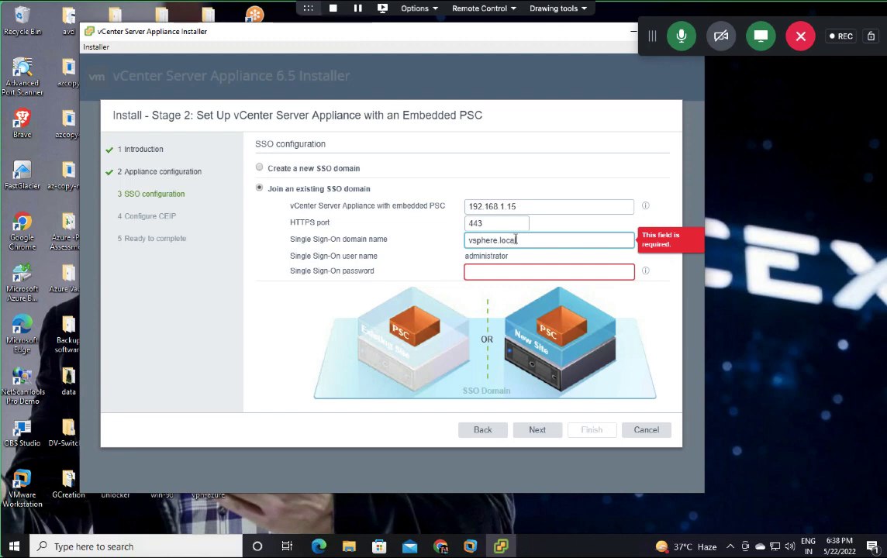
pyautogui.click(514, 271)
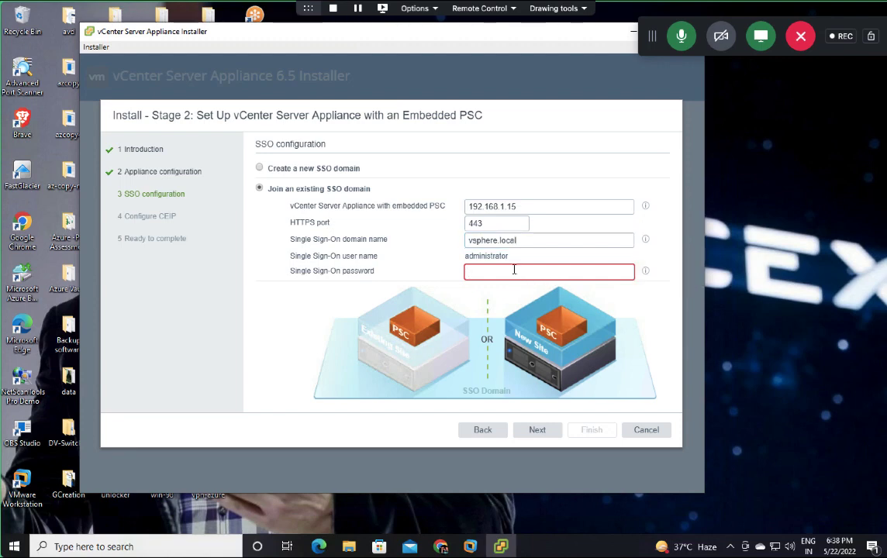
pyautogui.write('VMware23!!')
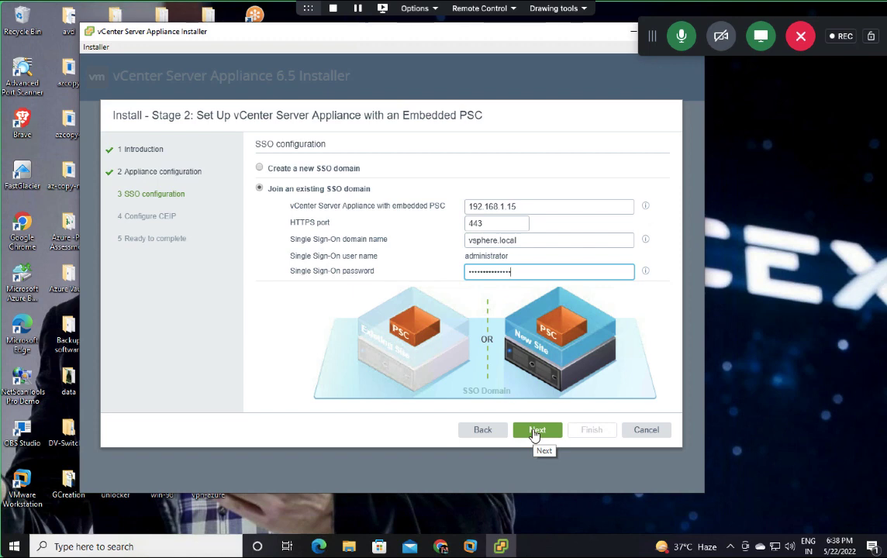
# Step: Correct the appliance address to 192.168.1.250
pyautogui.click(525, 208)
pyautogui.press('BackSpace')
pyautogui.press('BackSpace')
pyautogui.press('BackSpace')
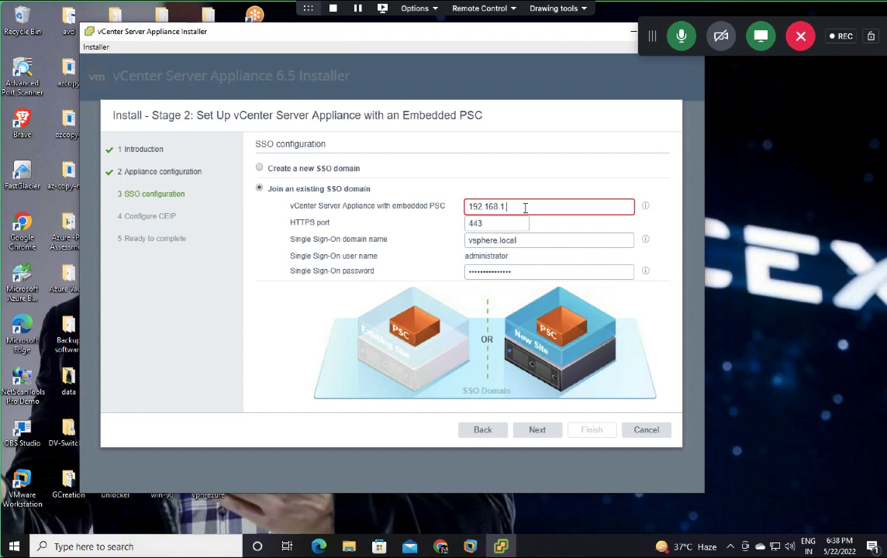
pyautogui.write('250')
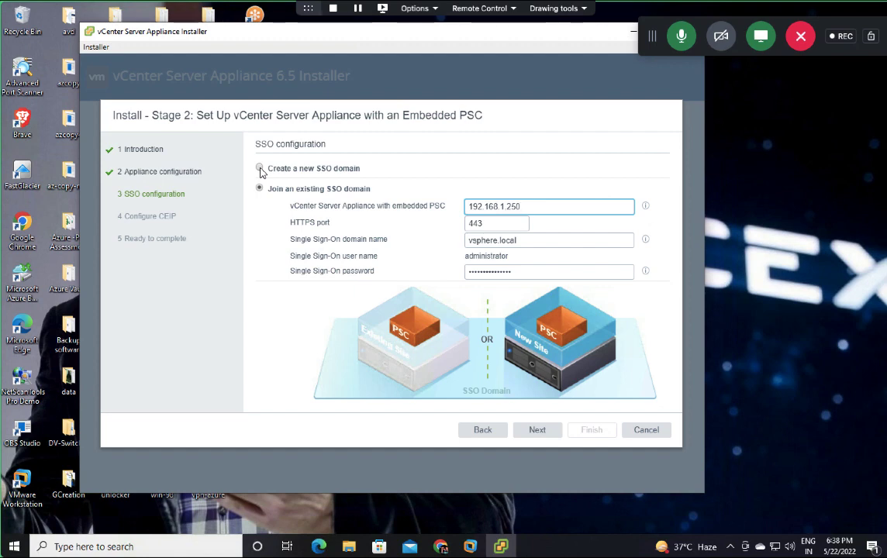
# Step: Switch back to creating a new SSO domain and trim its domain name to vSphere.local
pyautogui.click(260, 170)
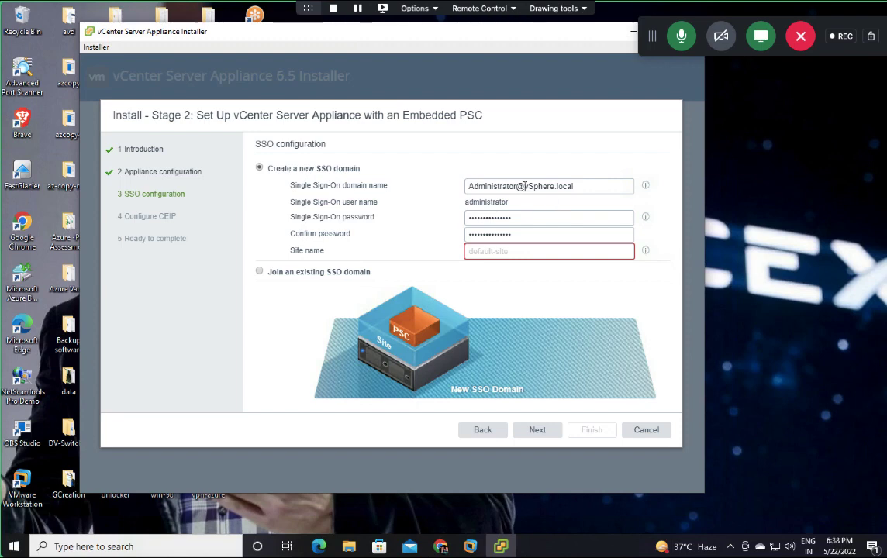
pyautogui.moveTo(468, 186); pyautogui.dragTo(555, 186)
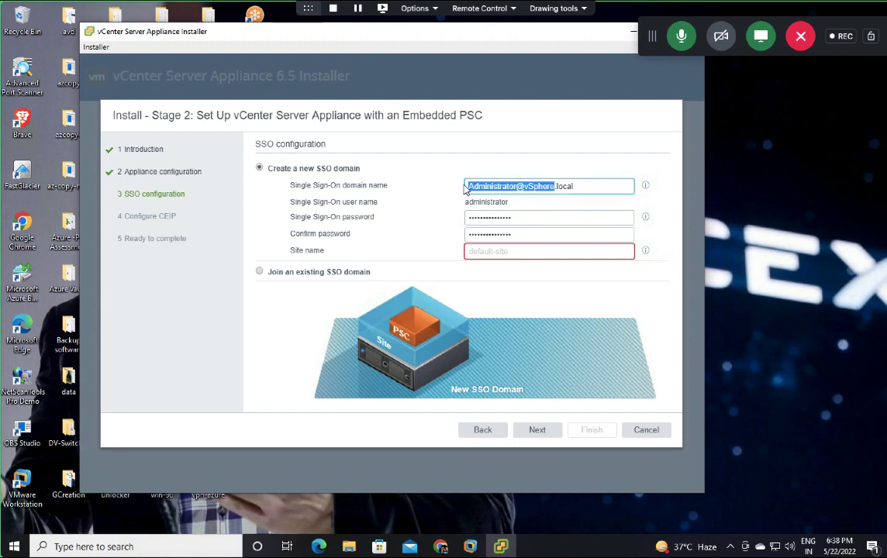
pyautogui.click(530, 187)
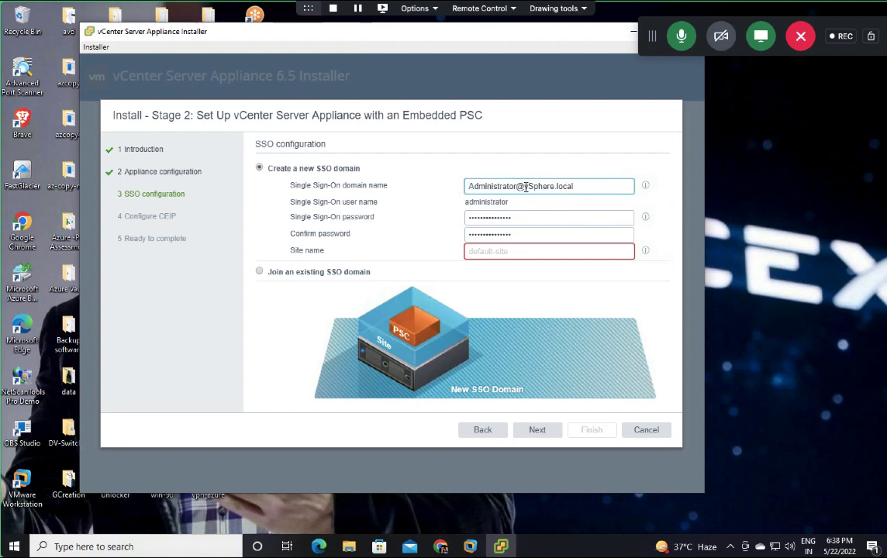
pyautogui.moveTo(525, 186); pyautogui.dragTo(467, 186)
pyautogui.press('BackSpace')
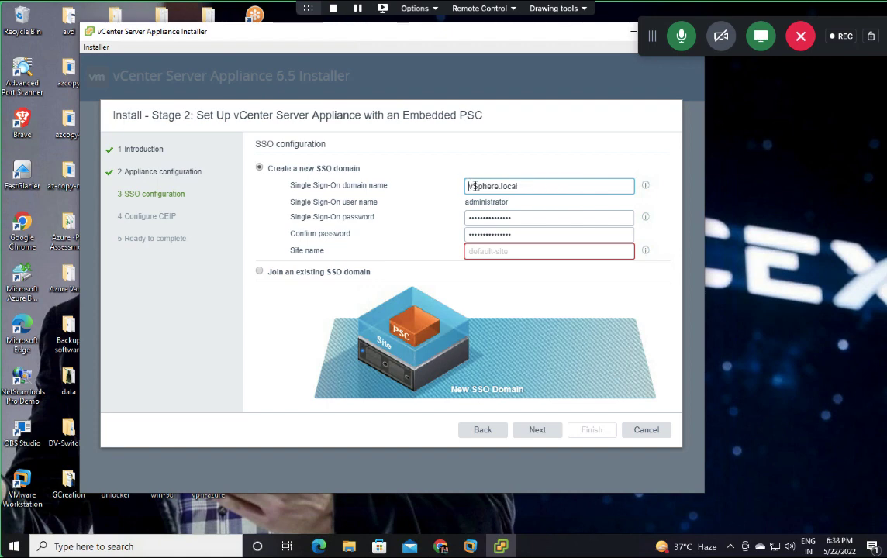
pyautogui.click(493, 144)
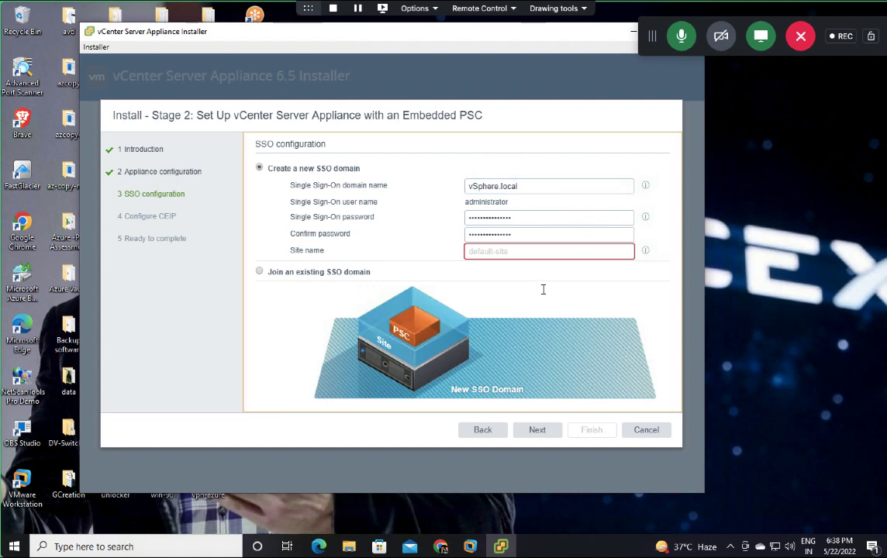
# Step: Enter vcsa as the site name and accept the SSO settings
pyautogui.click(504, 251)
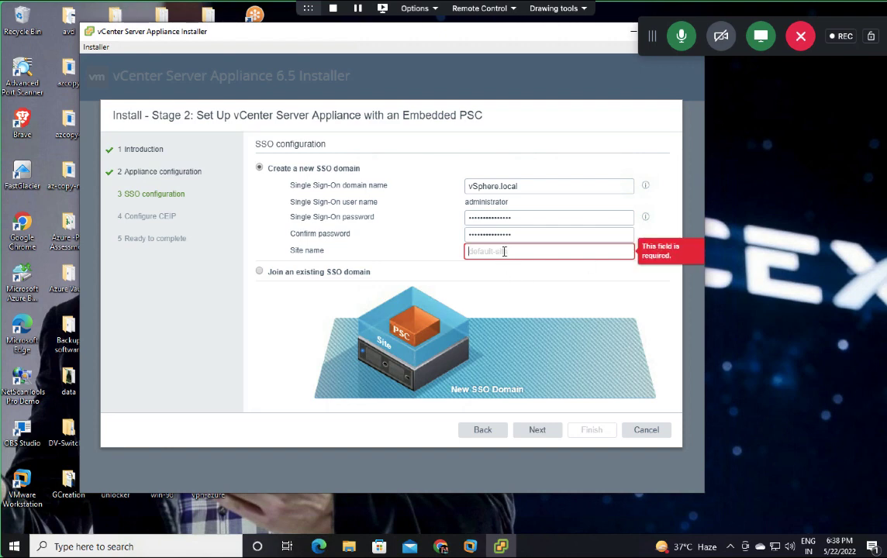
pyautogui.write('v')
pyautogui.press('BackSpace')
pyautogui.write('vcsa')
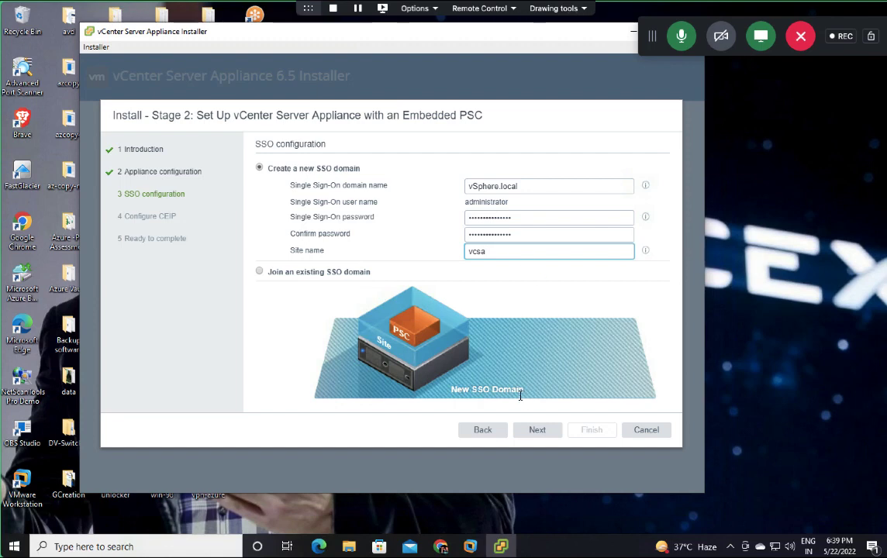
pyautogui.click(531, 431)
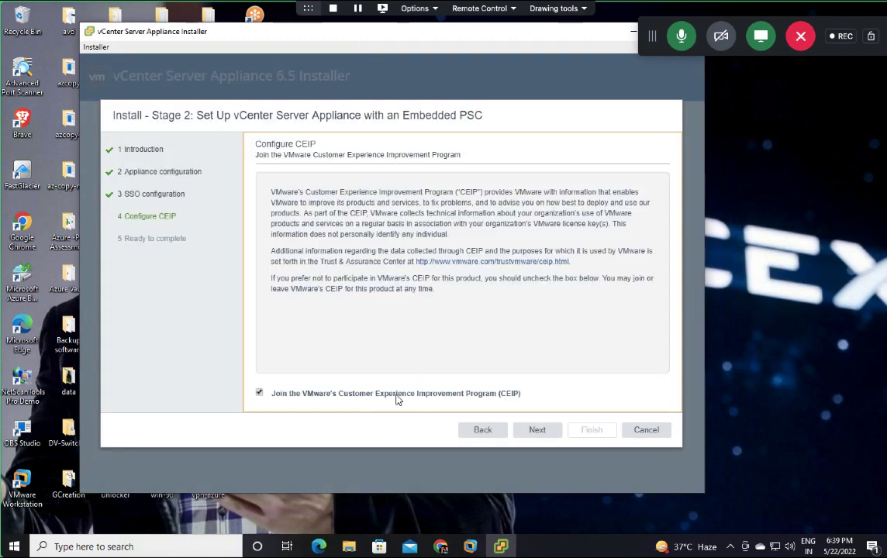
# Step: Pass CEIP, review the summary, and start setup; it fails on system name vcsa.cloud.com
pyautogui.click(540, 432)
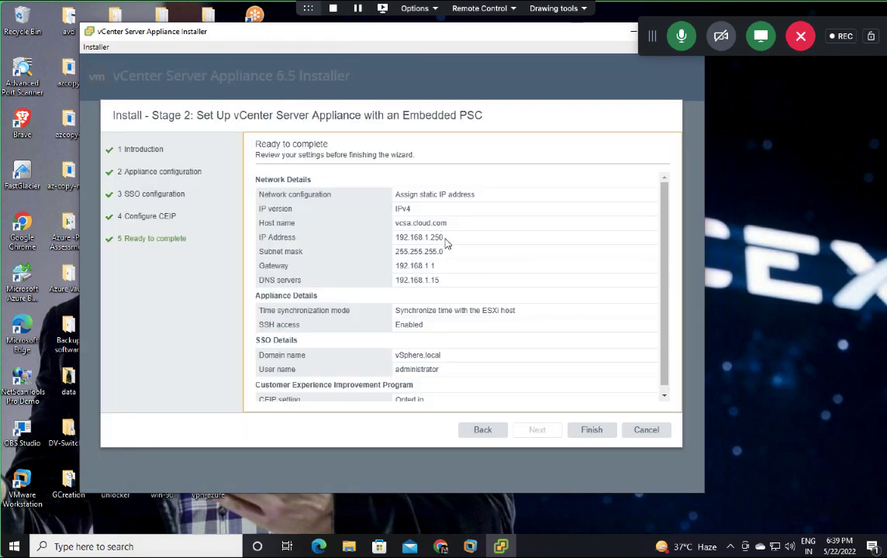
pyautogui.moveTo(444, 238); pyautogui.dragTo(418, 238)
pyautogui.click(594, 433)
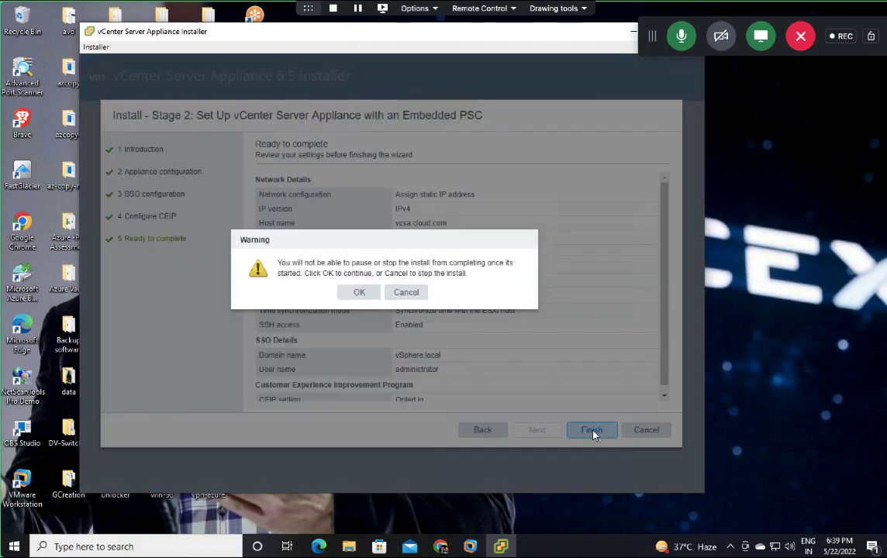
pyautogui.click(355, 292)
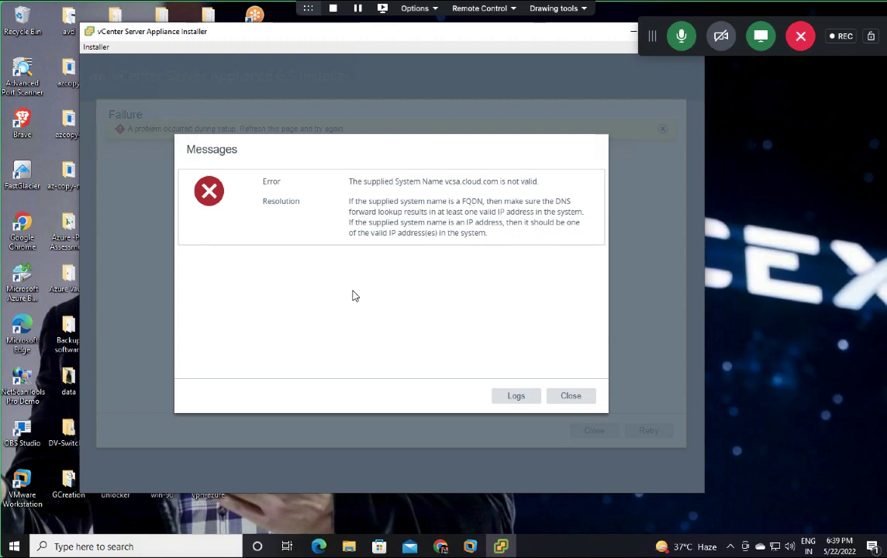
# Step: Dismiss the error details, retry the failed setup once, then close the installer
pyautogui.click(572, 397)
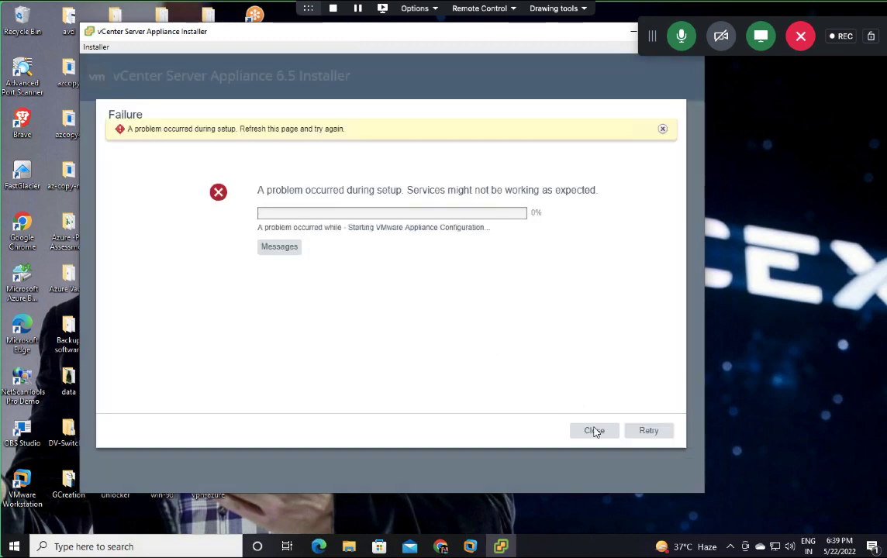
pyautogui.click(655, 436)
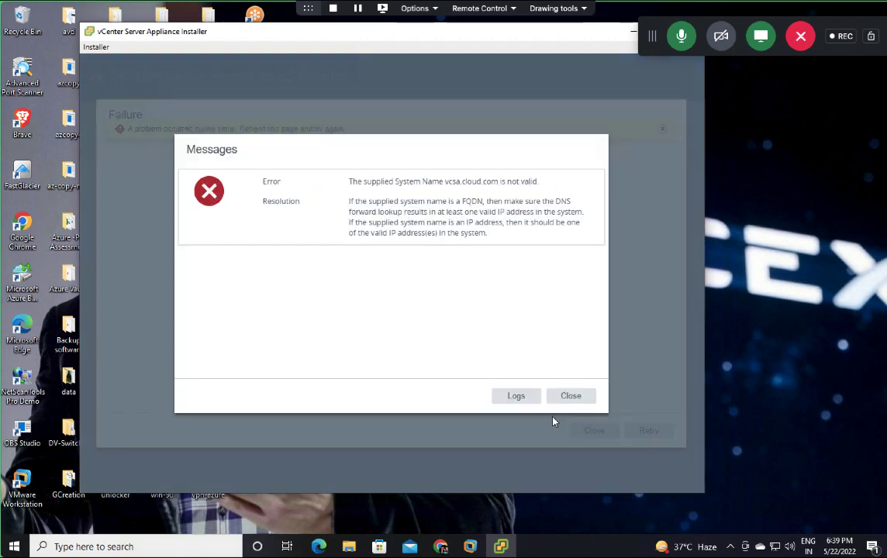
pyautogui.click(576, 397)
pyautogui.click(595, 430)
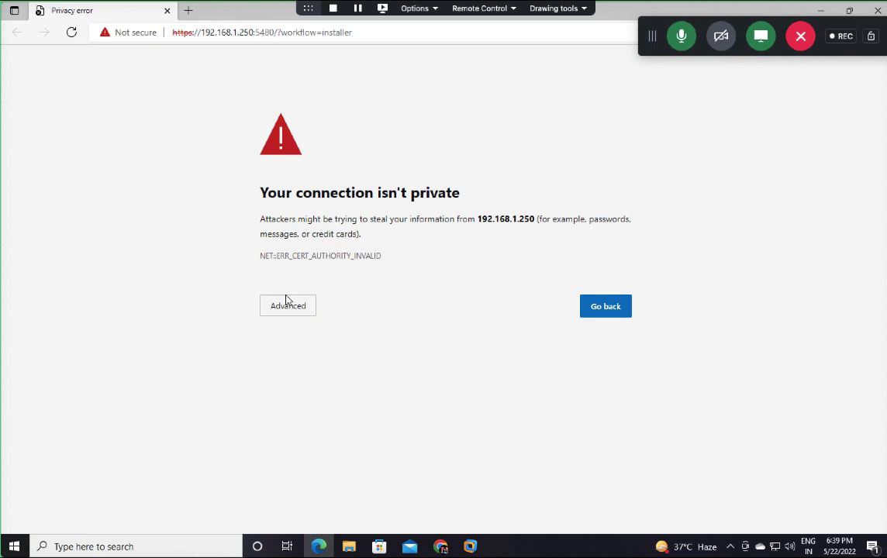
# Step: Proceed past the certificate warning to Appliance Management, download the support bundle and close its tab
pyautogui.click(289, 304)
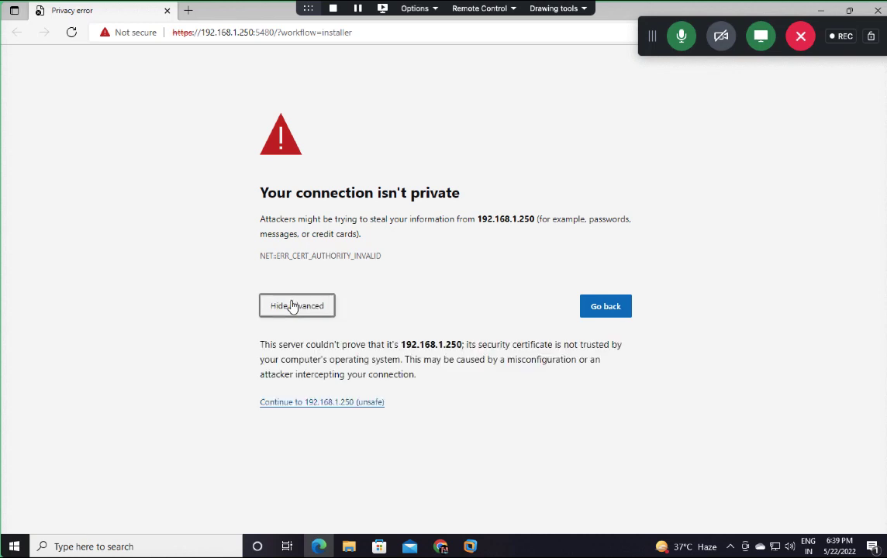
pyautogui.click(328, 403)
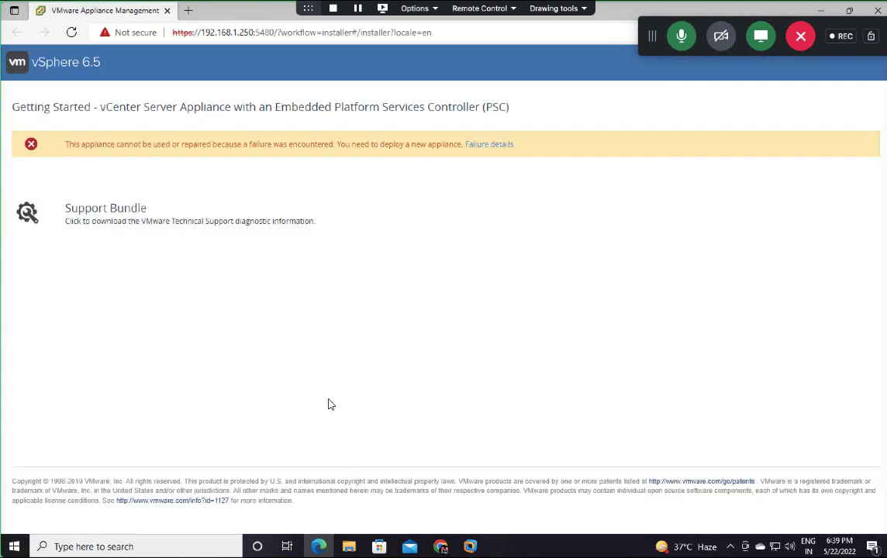
pyautogui.click(107, 213)
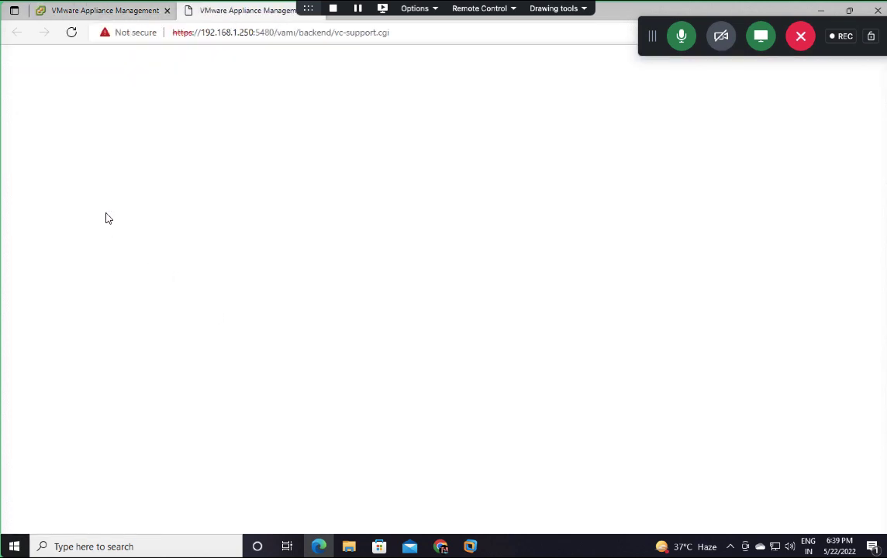
pyautogui.moveTo(303, 8); pyautogui.dragTo(389, 7)
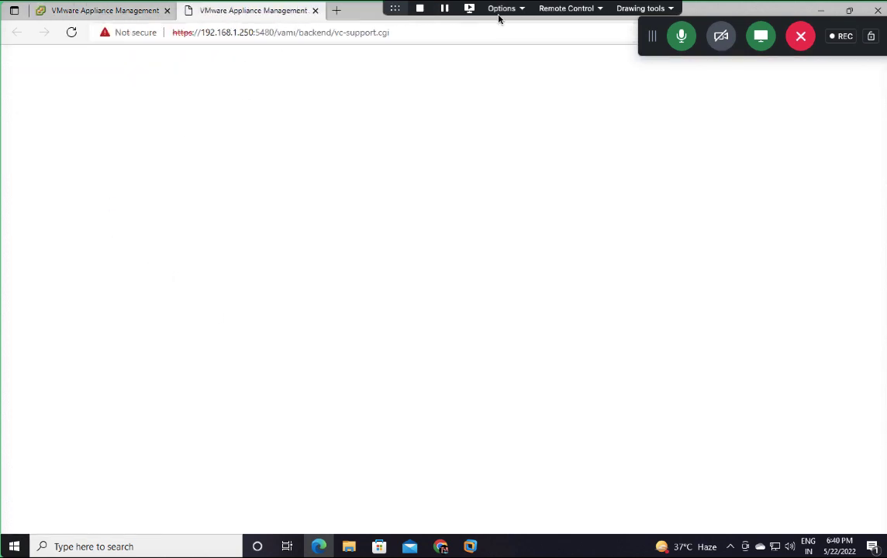
pyautogui.click(315, 11)
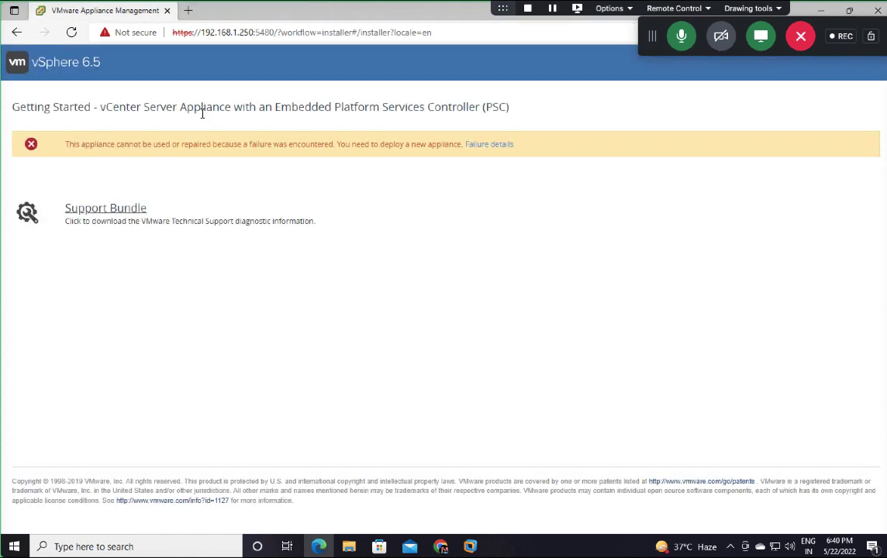
# Step: Open the failure details and try signing in as root with two different passwords
pyautogui.click(487, 145)
pyautogui.click(464, 282)
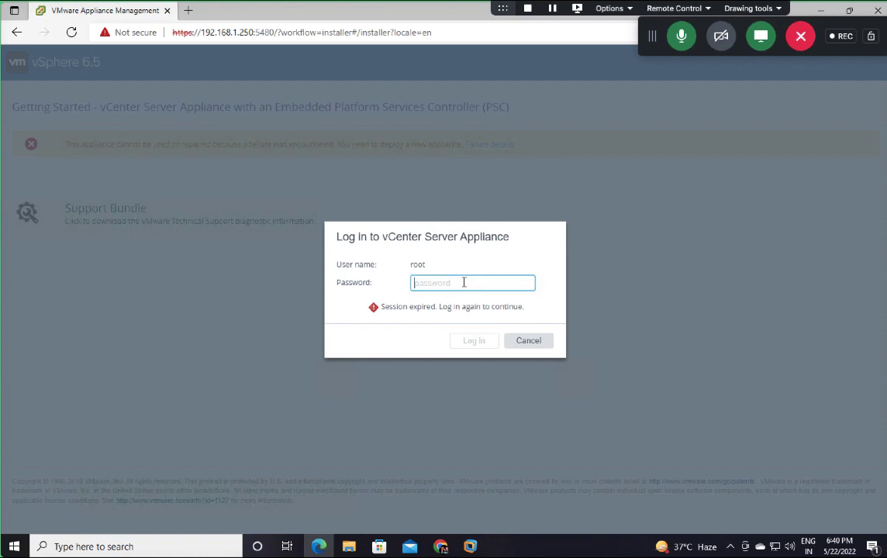
pyautogui.write('•••••••')
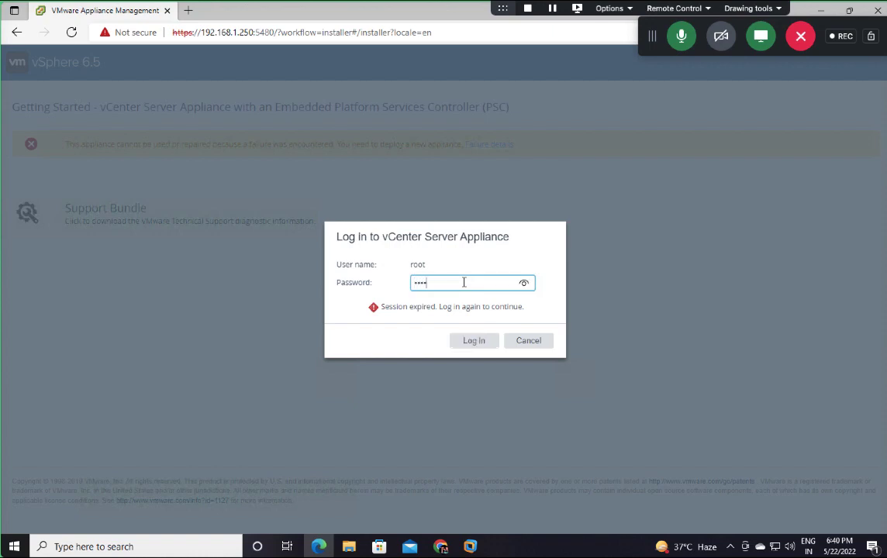
pyautogui.press('Return')
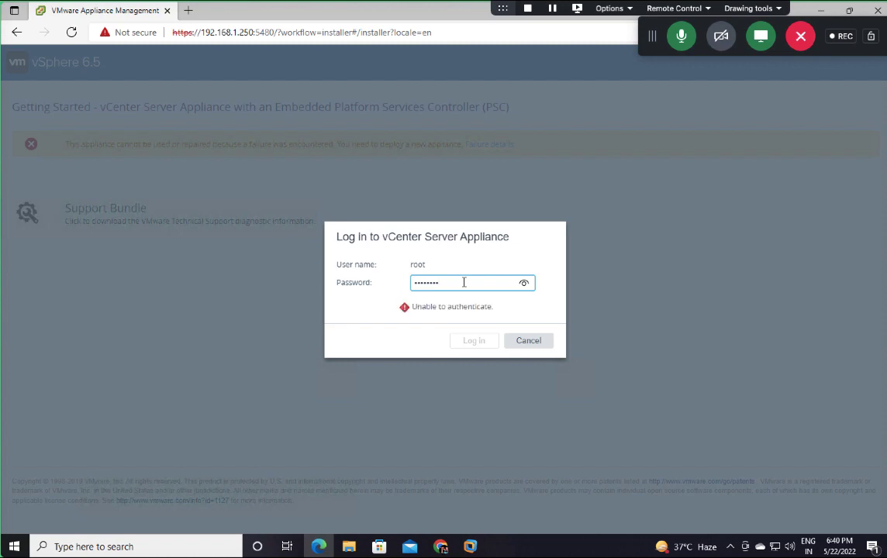
pyautogui.moveTo(465, 290); pyautogui.dragTo(386, 290)
pyautogui.press('BackSpace')
pyautogui.write('•••••••')
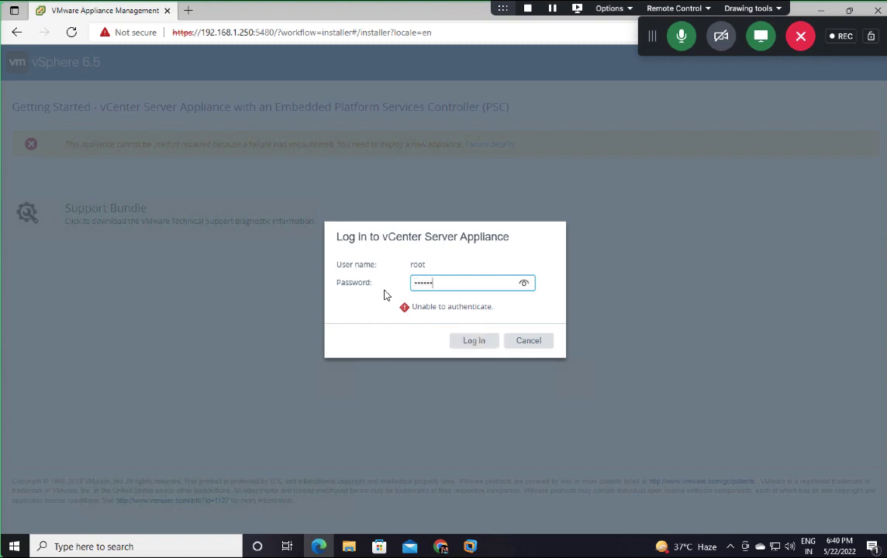
pyautogui.write('••')
pyautogui.click(473, 342)
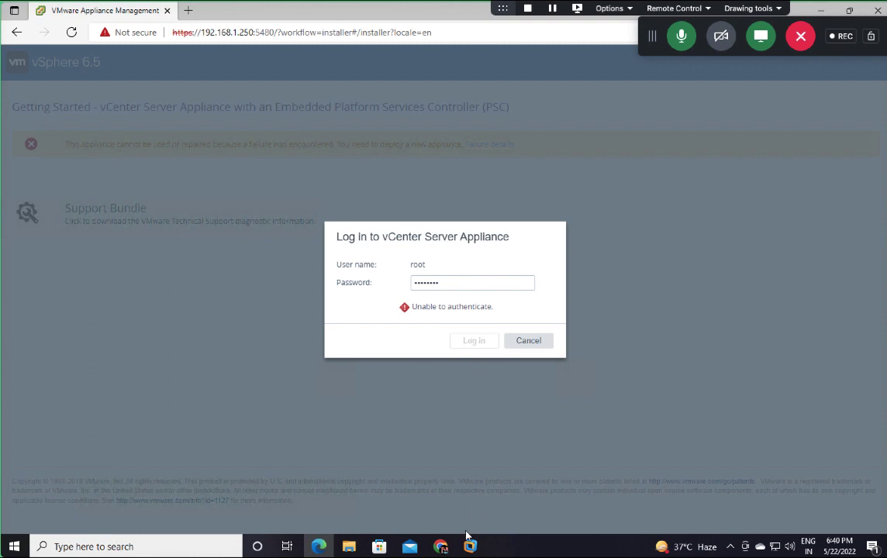
# Step: Bring the ESXI-HOST VM console forward, showing management address 192.168.1.13 (STATIC)
pyautogui.moveTo(467, 540)
pyautogui.click(416, 446)
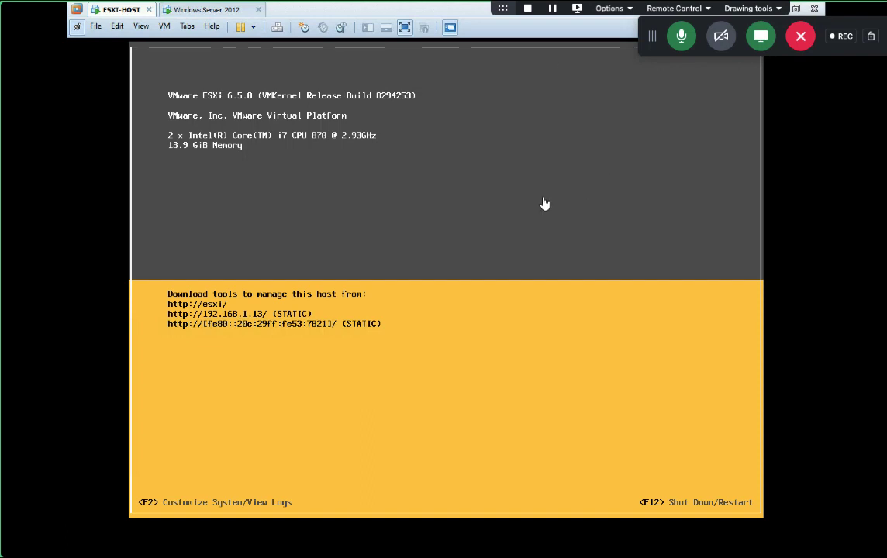
# Step: Back on the appliance login page, cancel the root login and dismiss the message retrieval error
pyautogui.hotkey('ctrl', 'Right')
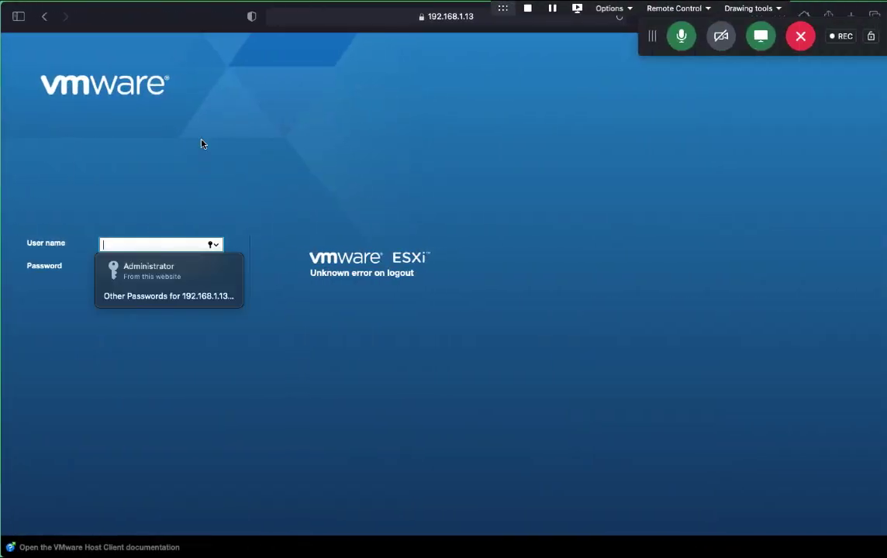
pyautogui.hotkey('ctrl', 'Left')
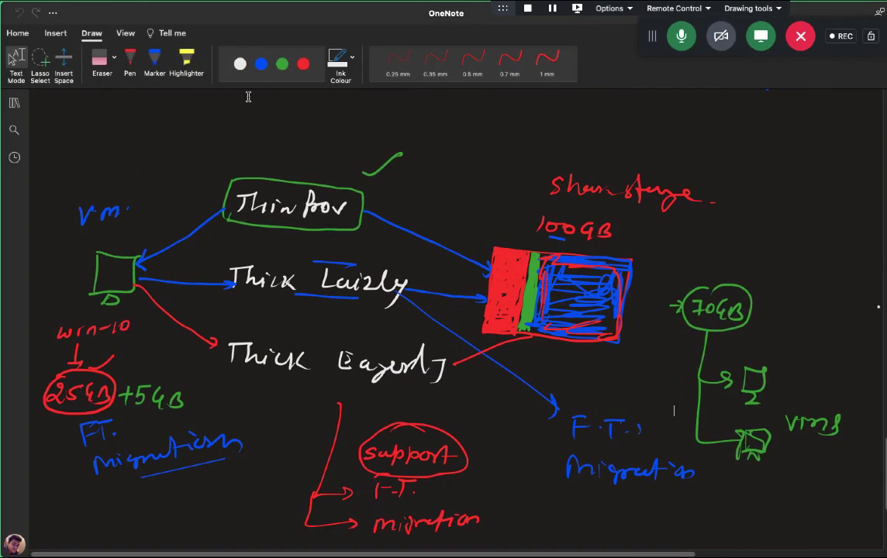
pyautogui.hotkey('ctrl', 'Right')
pyautogui.moveTo(504, 7); pyautogui.dragTo(212, 8)
pyautogui.moveTo(652, 42); pyautogui.dragTo(871, 302)
pyautogui.hotkey('alt', 'Tab')
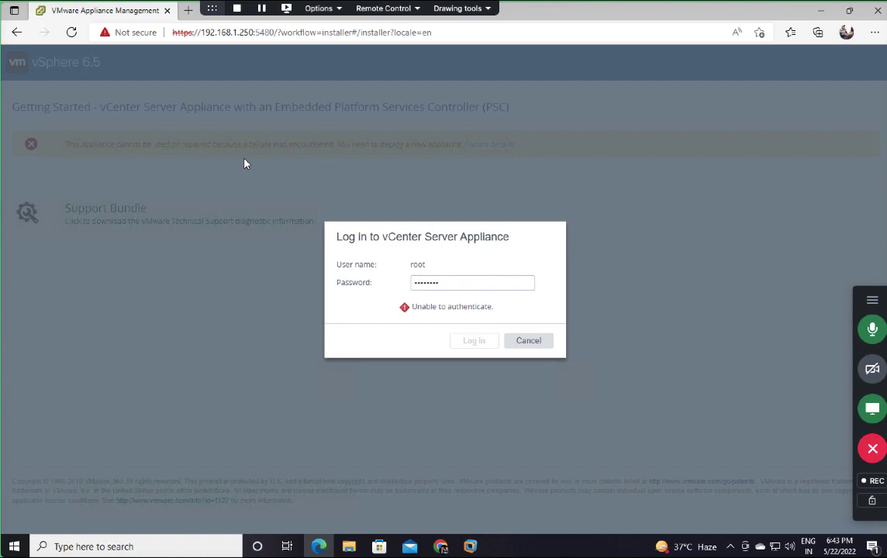
pyautogui.click(549, 346)
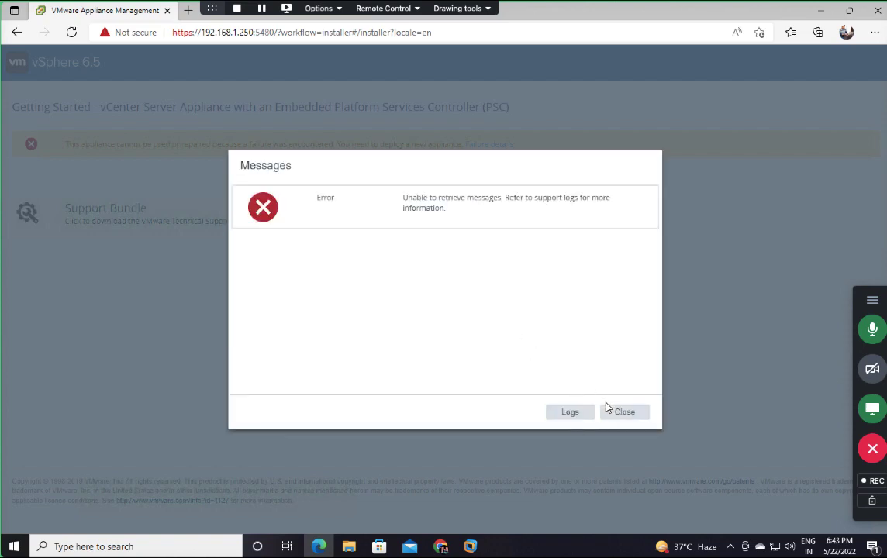
pyautogui.click(616, 415)
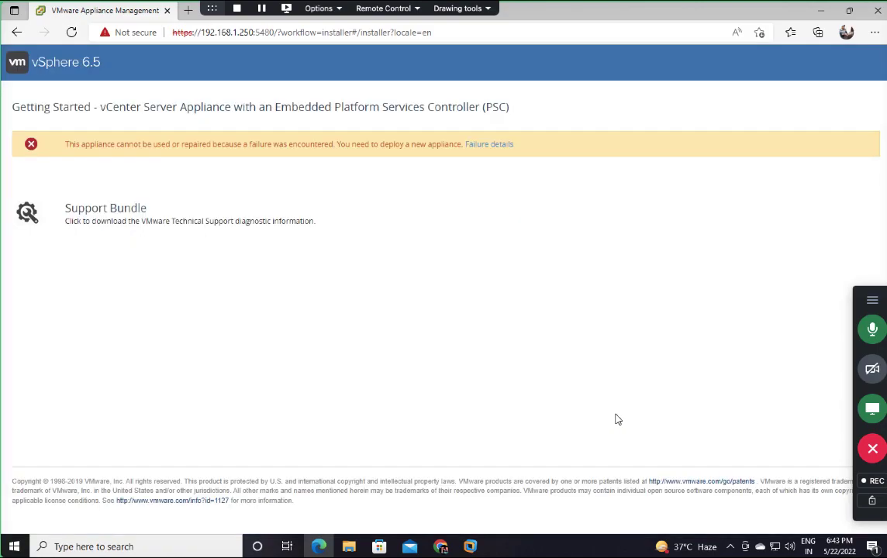
# Step: Close Edge, open the ESXi host login on the Mac, and sign in as root
pyautogui.click(878, 11)
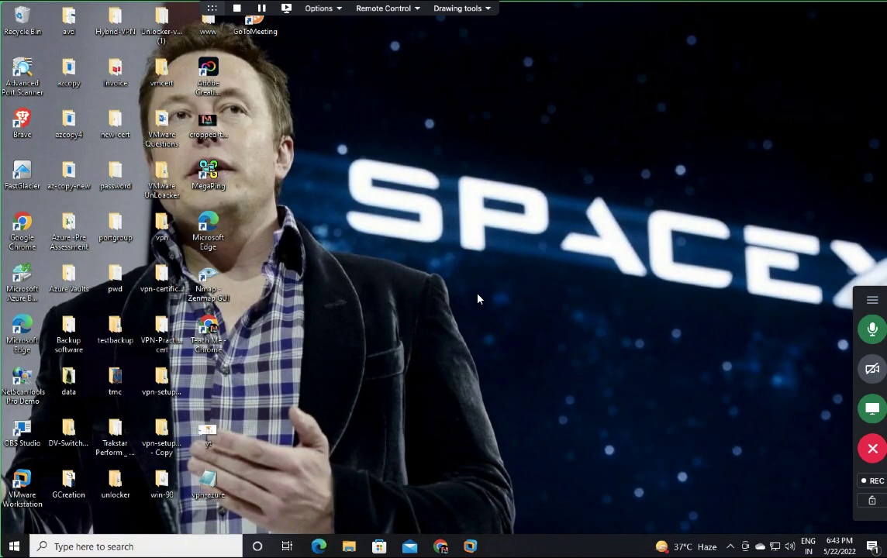
pyautogui.hotkey('ctrl', 'Left')
pyautogui.hotkey('ctrl', 'Left')
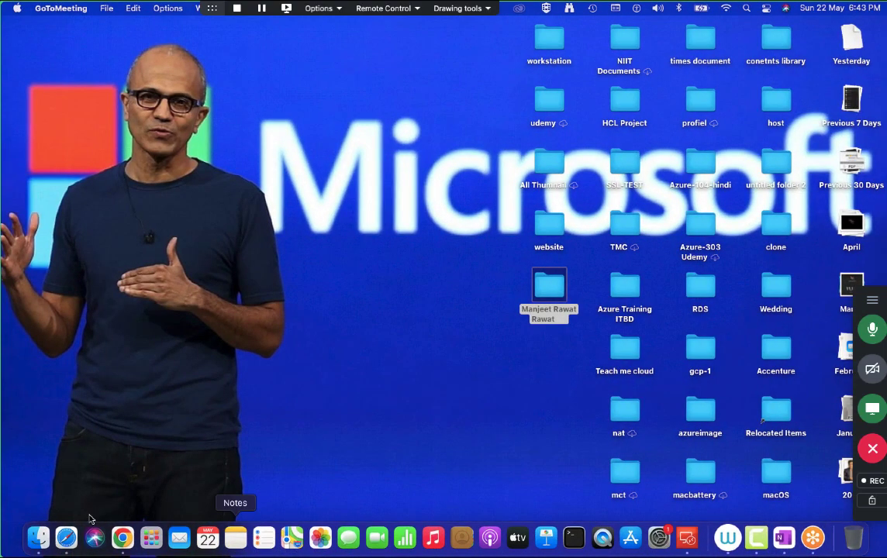
pyautogui.click(65, 537)
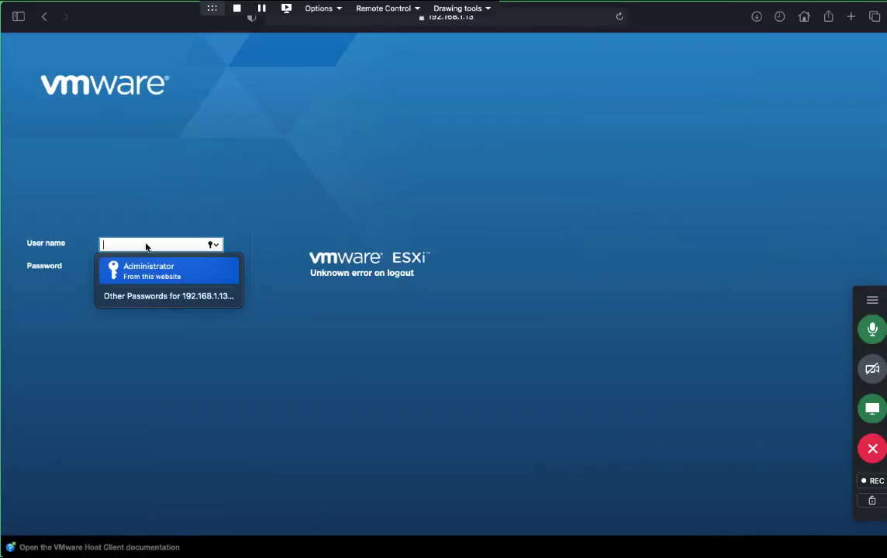
pyautogui.write('root')
pyautogui.press('Tab')
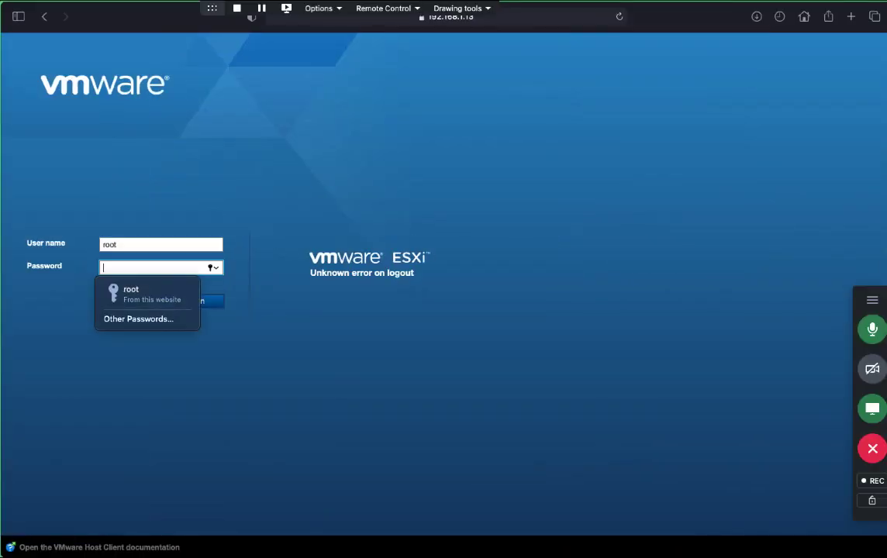
pyautogui.write('********')
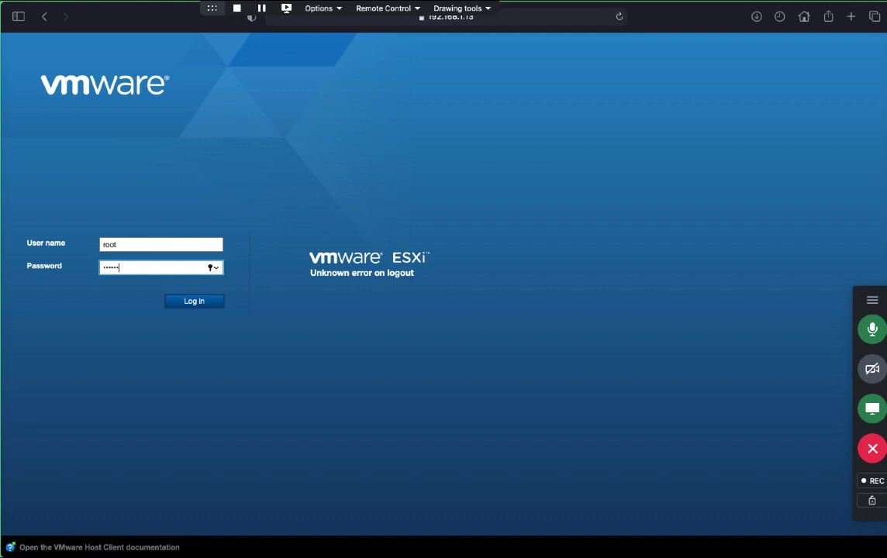
pyautogui.press('Return')
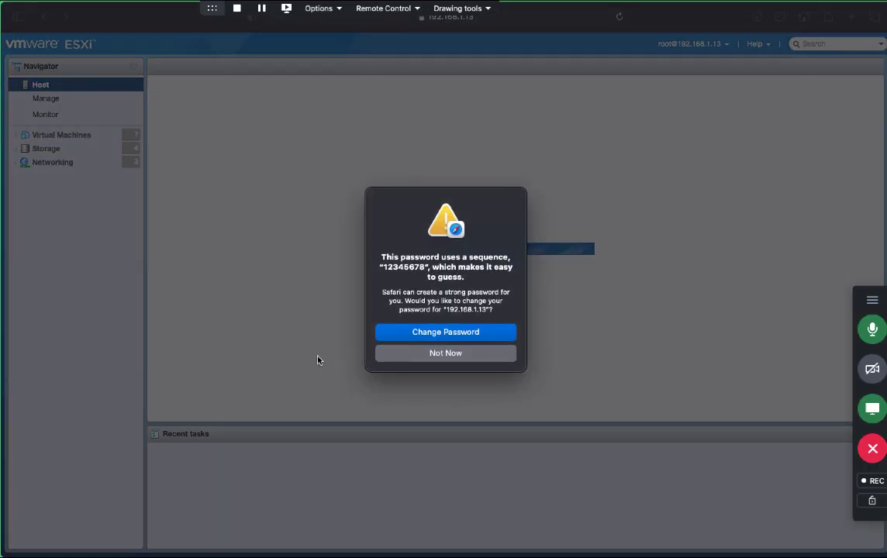
# Step: Open the full virtual machine list and delete the AWS-Gateway VM
pyautogui.click(470, 356)
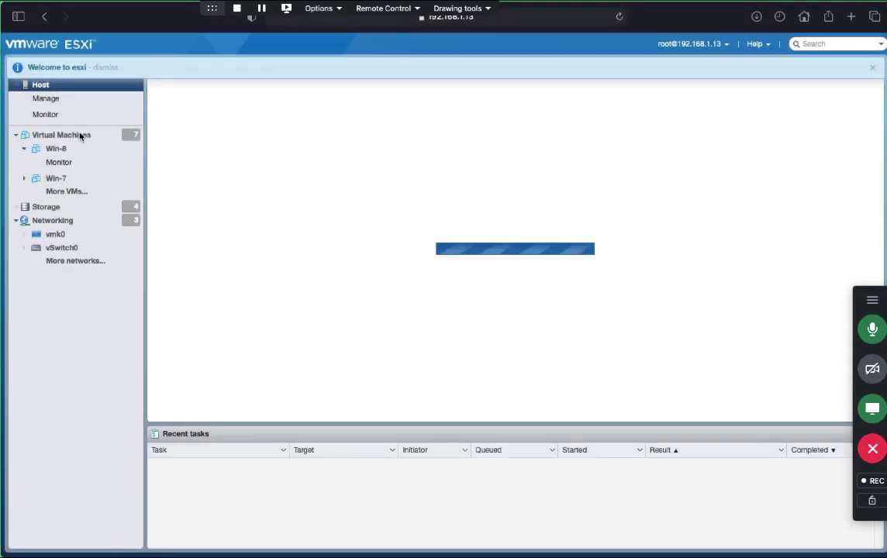
pyautogui.click(80, 138)
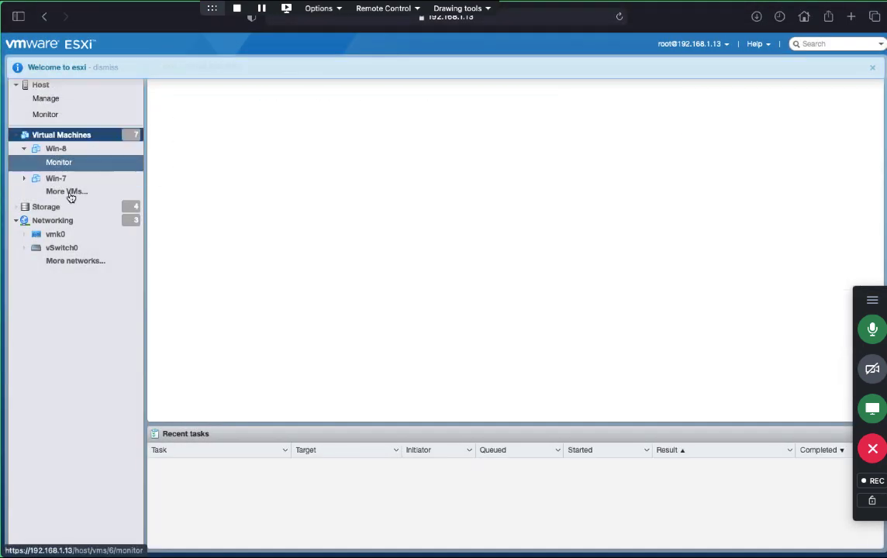
pyautogui.click(67, 191)
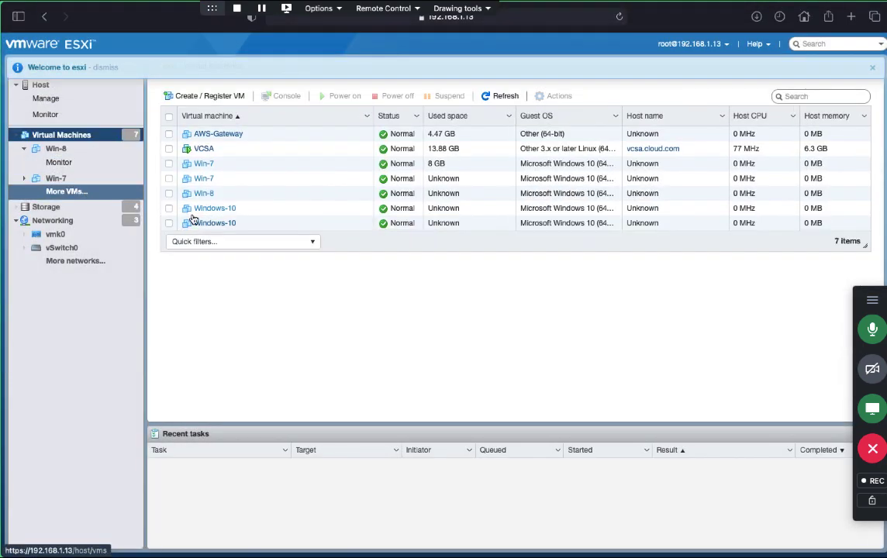
pyautogui.click(168, 133)
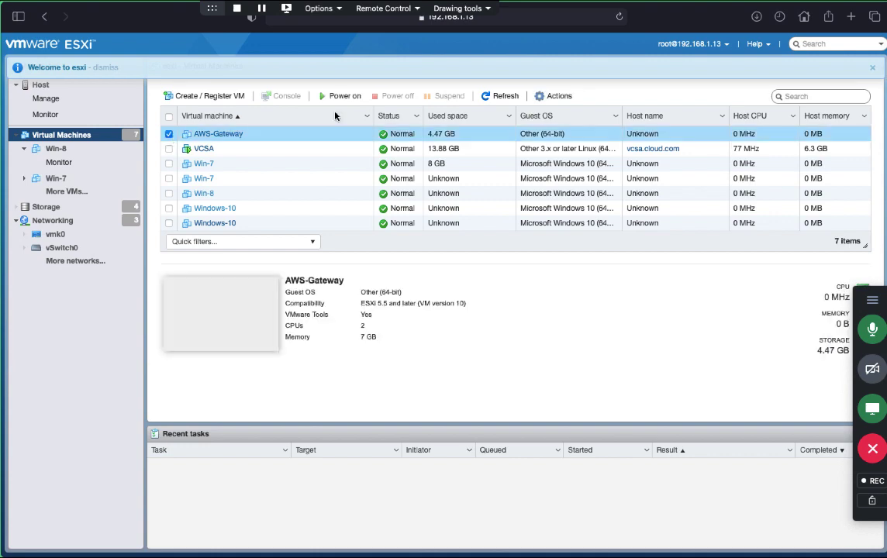
pyautogui.click(558, 96)
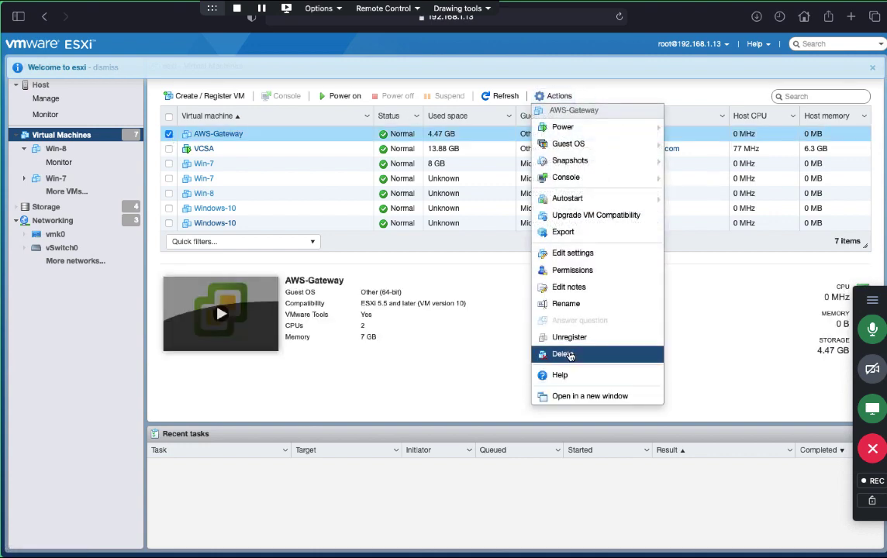
pyautogui.click(516, 318)
pyautogui.click(518, 344)
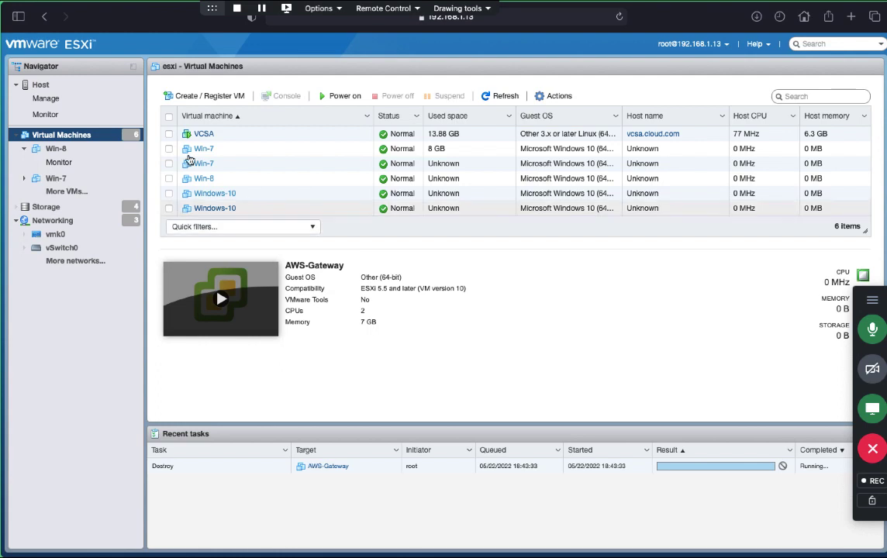
# Step: Select the two Win-7, Win-8 and two Windows-10 VMs and delete all five
pyautogui.click(169, 207)
pyautogui.click(169, 193)
pyautogui.click(169, 178)
pyautogui.click(169, 163)
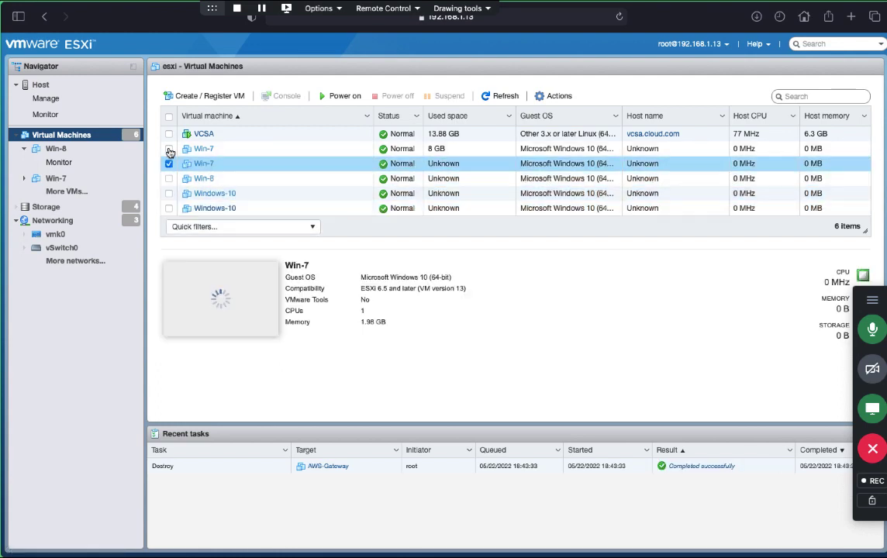
pyautogui.click(169, 148)
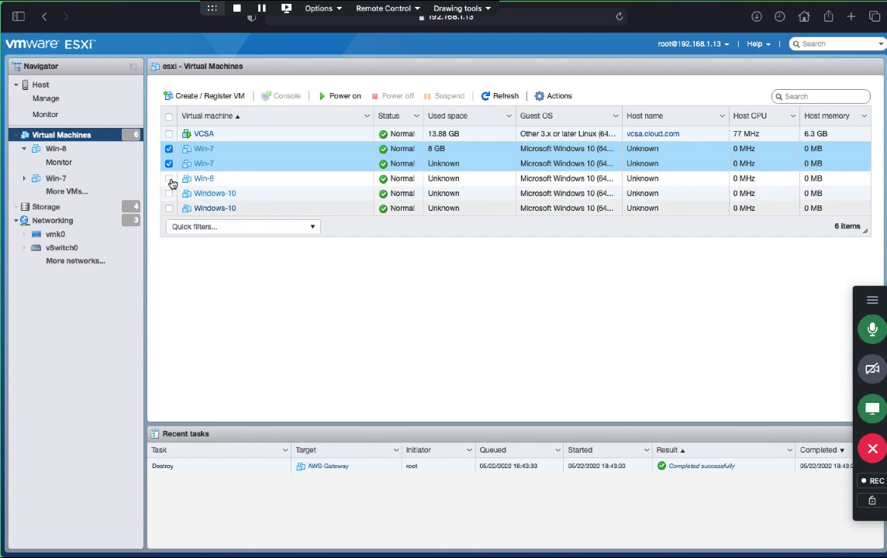
pyautogui.click(169, 178)
pyautogui.click(169, 193)
pyautogui.click(169, 208)
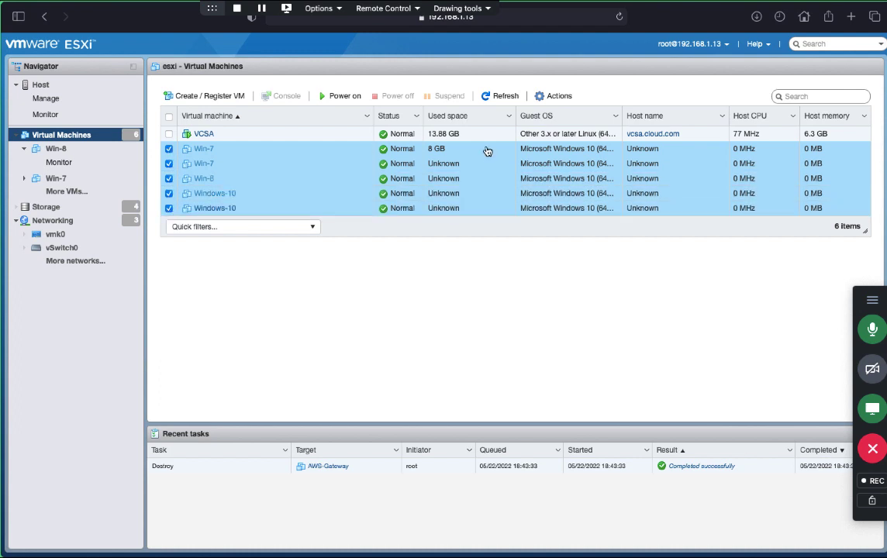
pyautogui.click(557, 95)
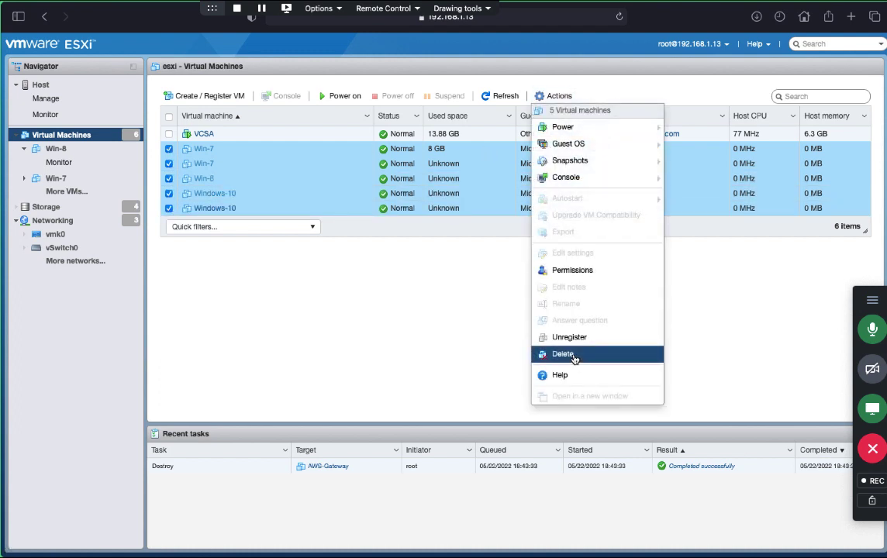
pyautogui.click(573, 355)
pyautogui.click(513, 344)
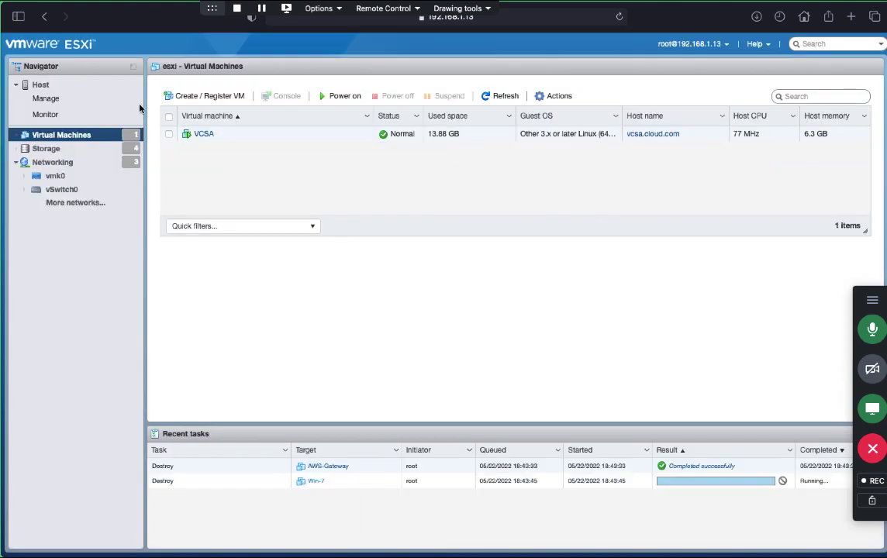
# Step: Select the remaining VCSA VM and look through its actions without choosing one
pyautogui.click(396, 134)
pyautogui.click(549, 98)
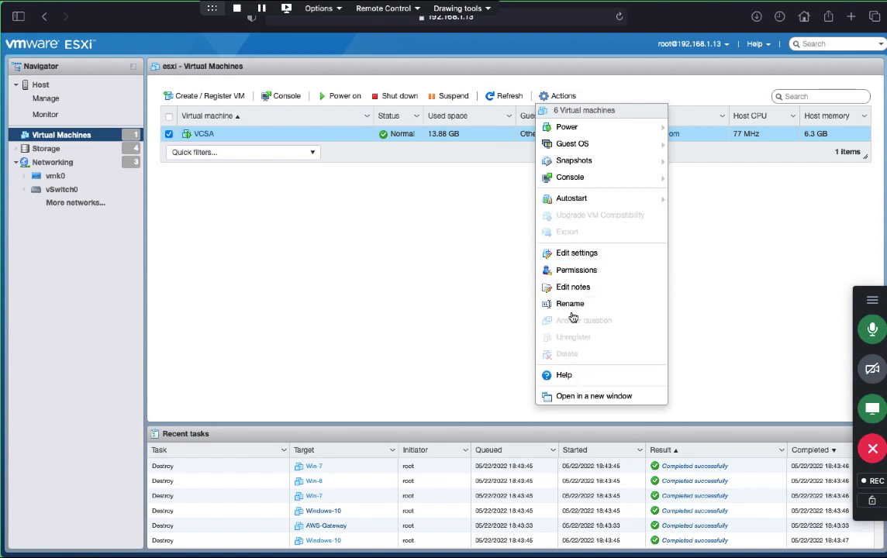
pyautogui.click(410, 273)
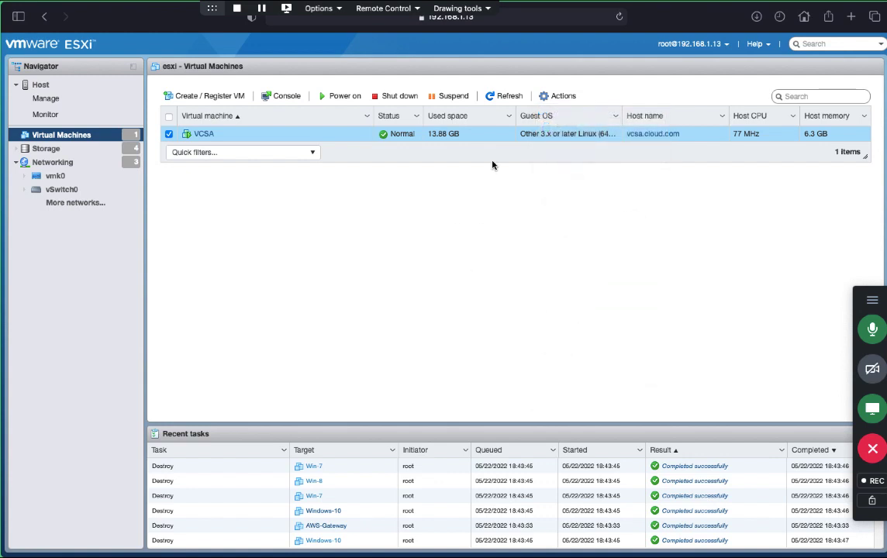
# Step: Shut down the VCSA guest operating system and confirm the shutdown
pyautogui.click(557, 97)
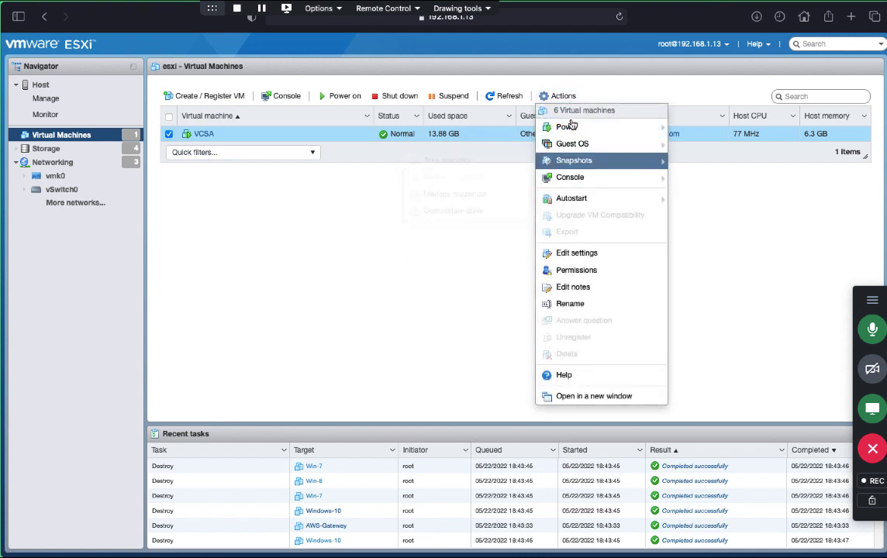
pyautogui.click(563, 96)
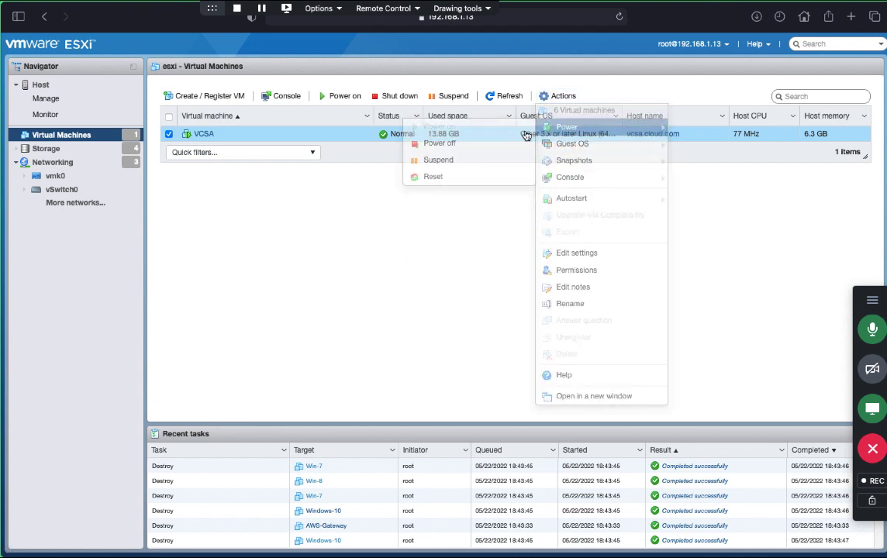
pyautogui.click(574, 99)
pyautogui.moveTo(572, 144)
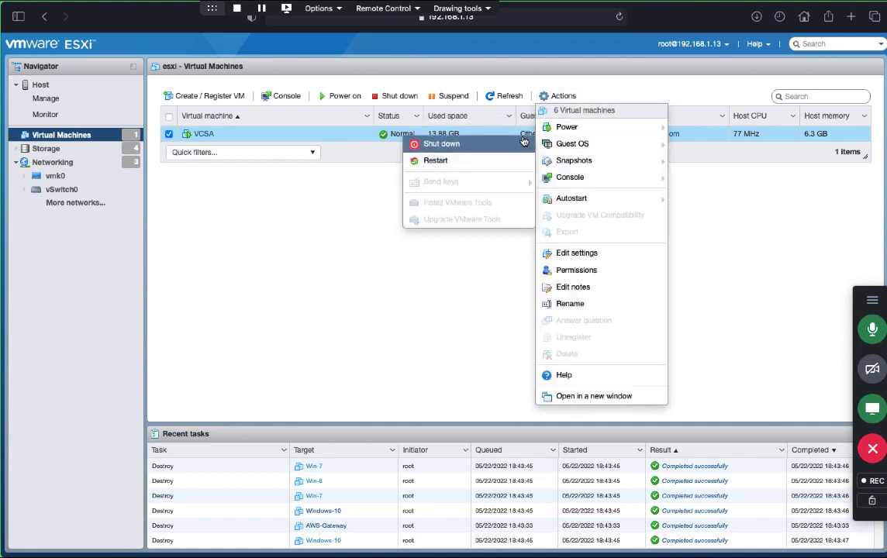
pyautogui.click(484, 146)
pyautogui.click(540, 347)
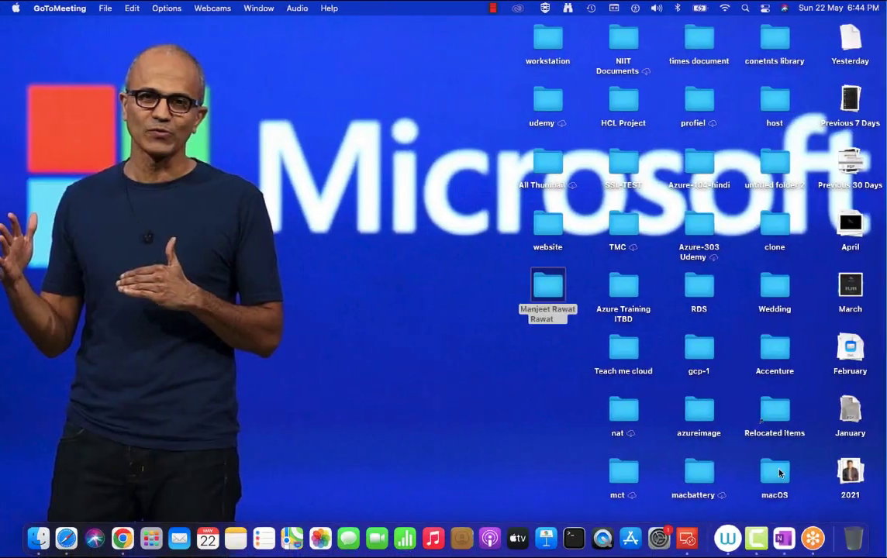
pyautogui.rightClick(756, 537)
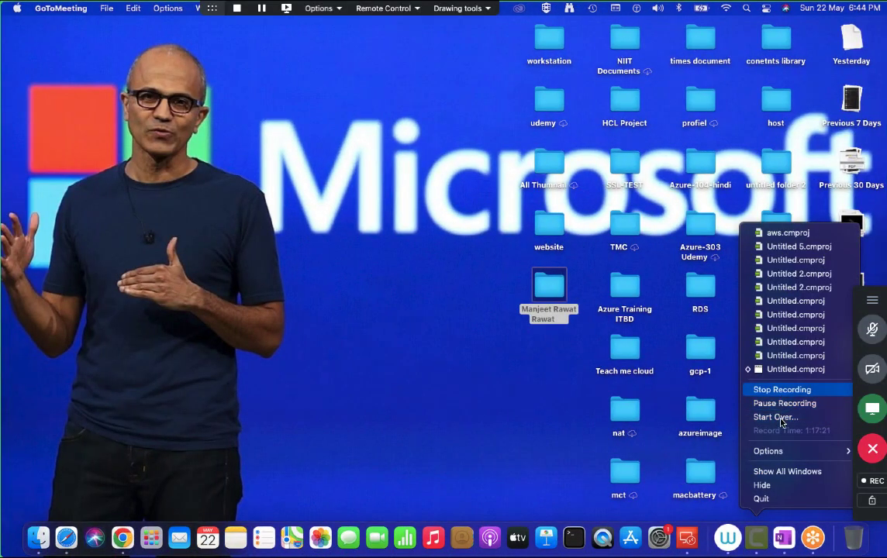
pyautogui.click(783, 403)
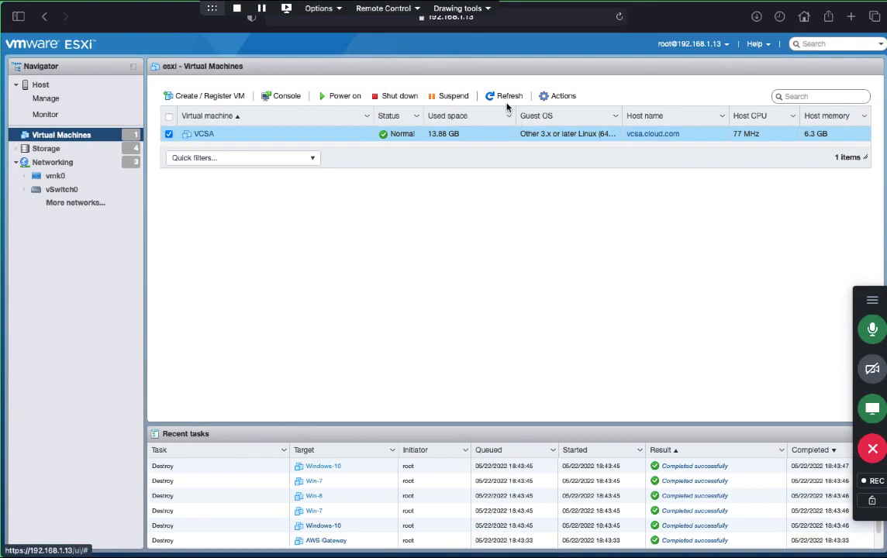
# Step: Refresh the list to see VCSA powered off, then delete the VCSA VM
pyautogui.click(495, 96)
pyautogui.click(502, 96)
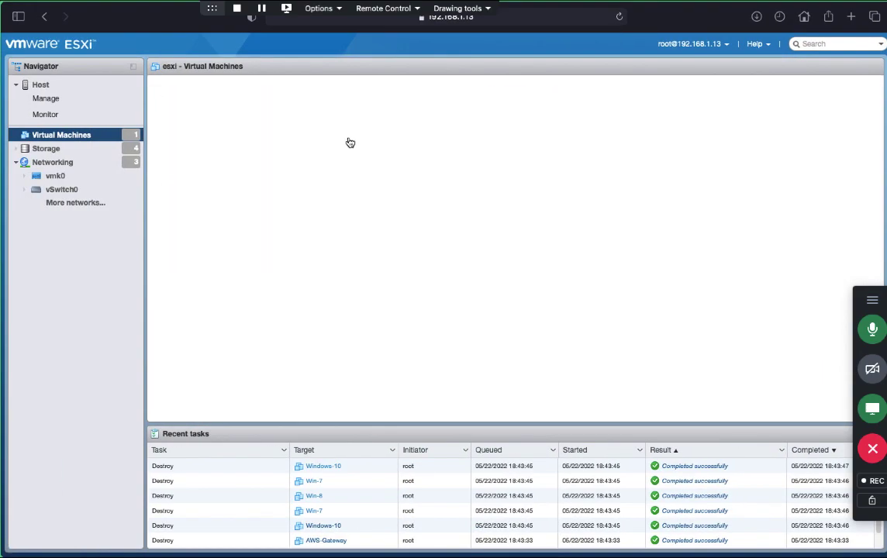
pyautogui.click(559, 96)
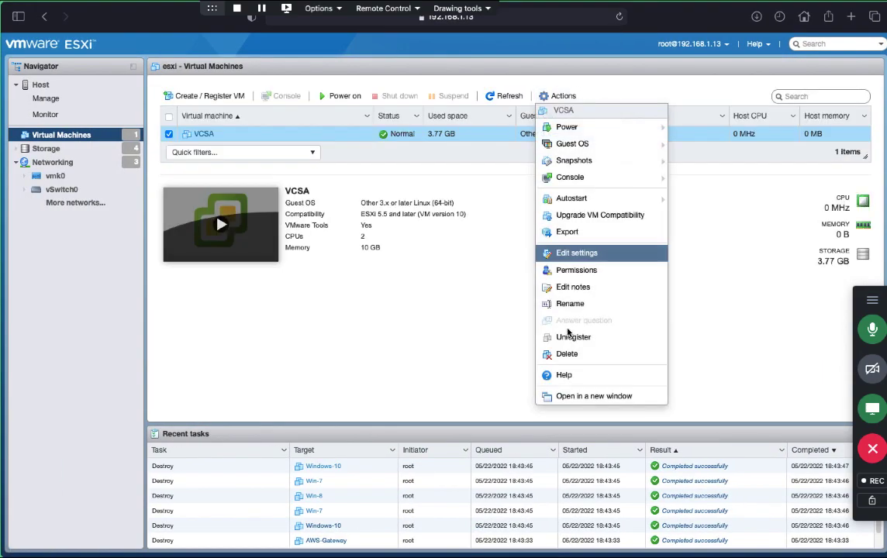
pyautogui.click(541, 353)
pyautogui.click(512, 343)
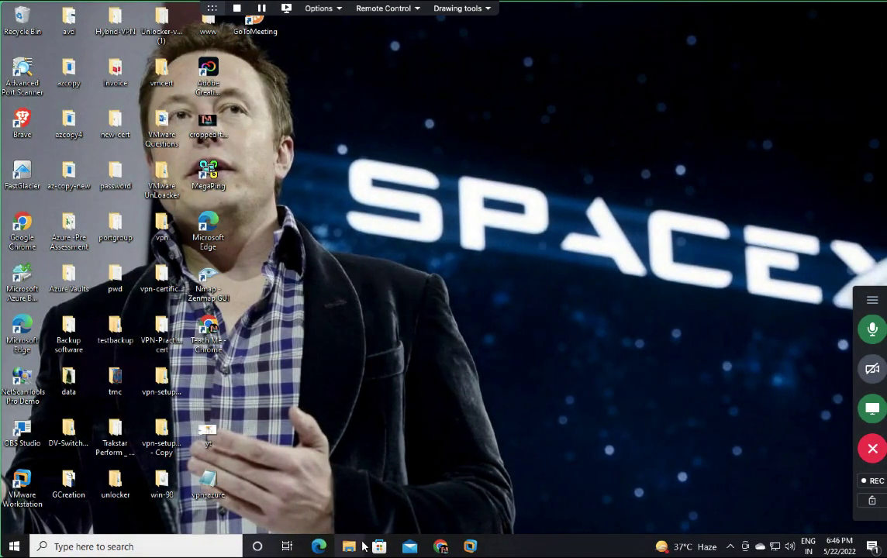
# Step: Reopen File Explorer at DVD Drive (K:) > vcsa-ui-installer > win32 and run 'installer'
pyautogui.moveTo(365, 546); pyautogui.dragTo(340, 320)
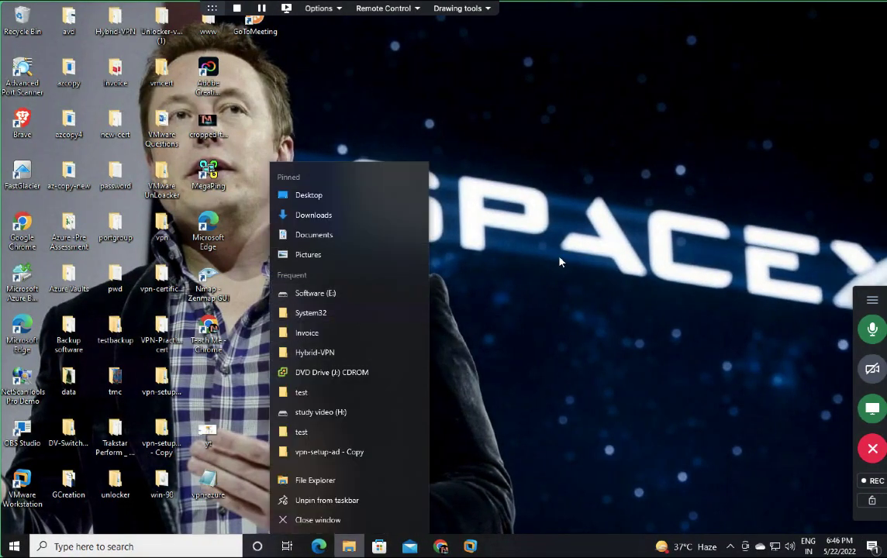
pyautogui.click(560, 259)
pyautogui.click(348, 545)
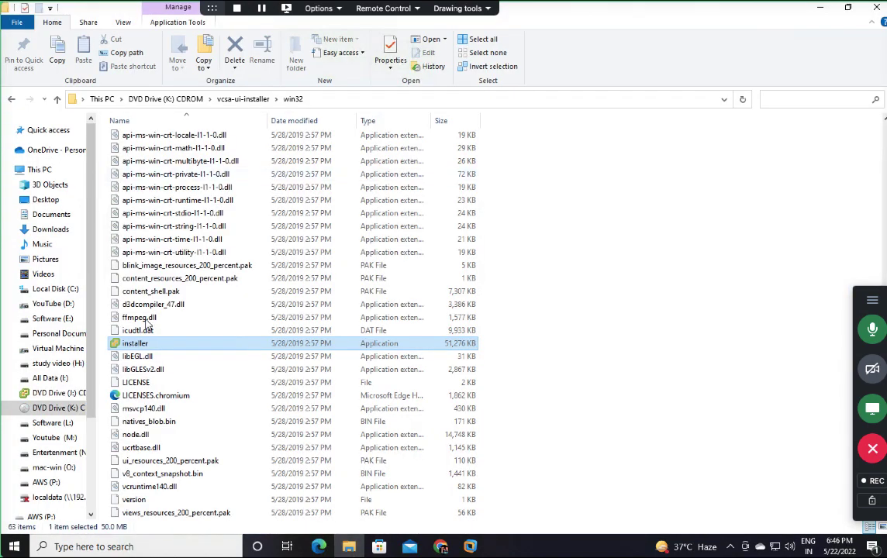
pyautogui.doubleClick(129, 346)
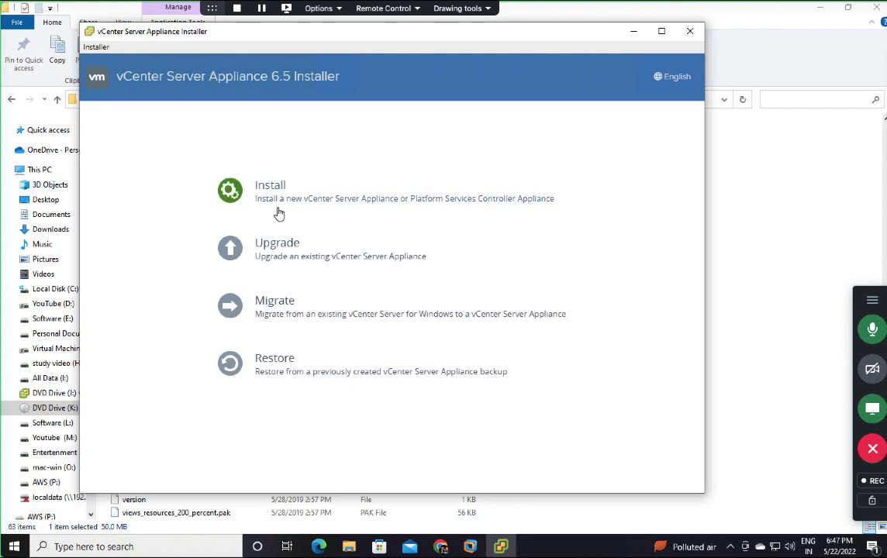
# Step: Start a new appliance install, accept the EULA, and keep the embedded deployment type
pyautogui.click(332, 205)
pyautogui.click(527, 431)
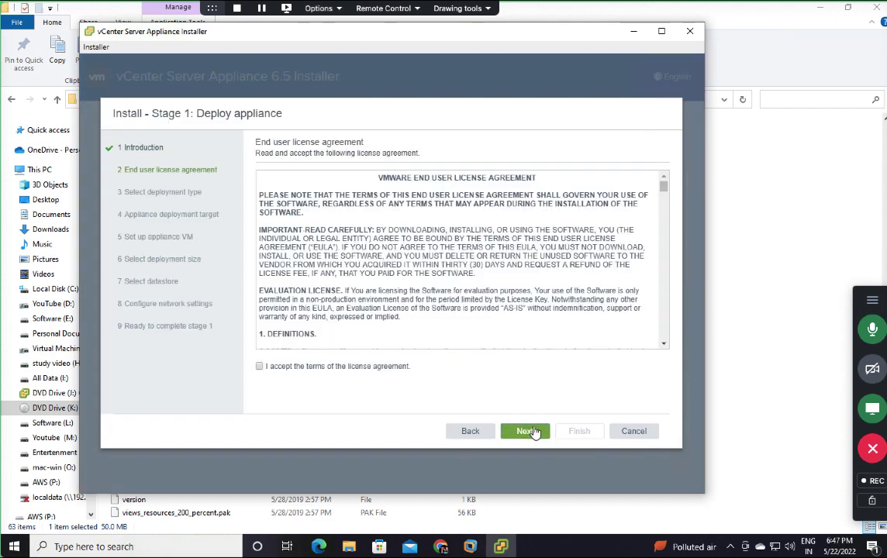
pyautogui.click(273, 367)
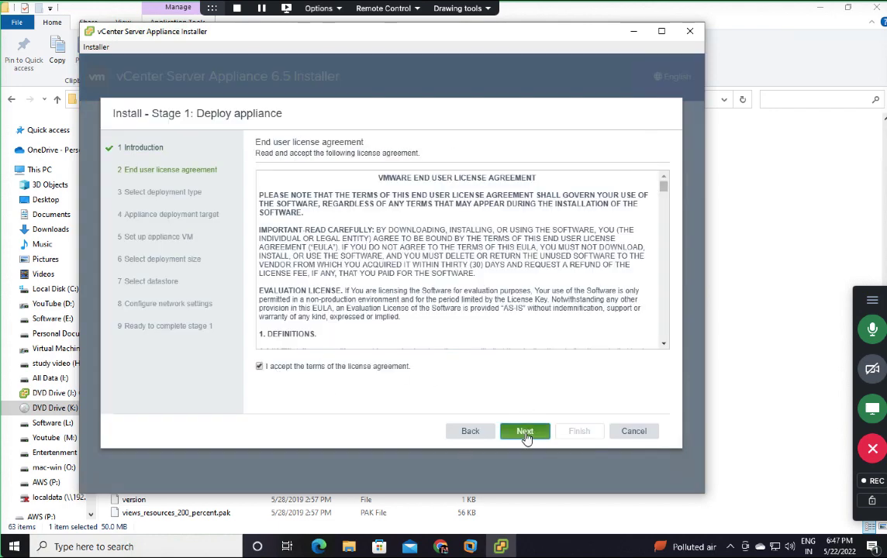
pyautogui.click(525, 432)
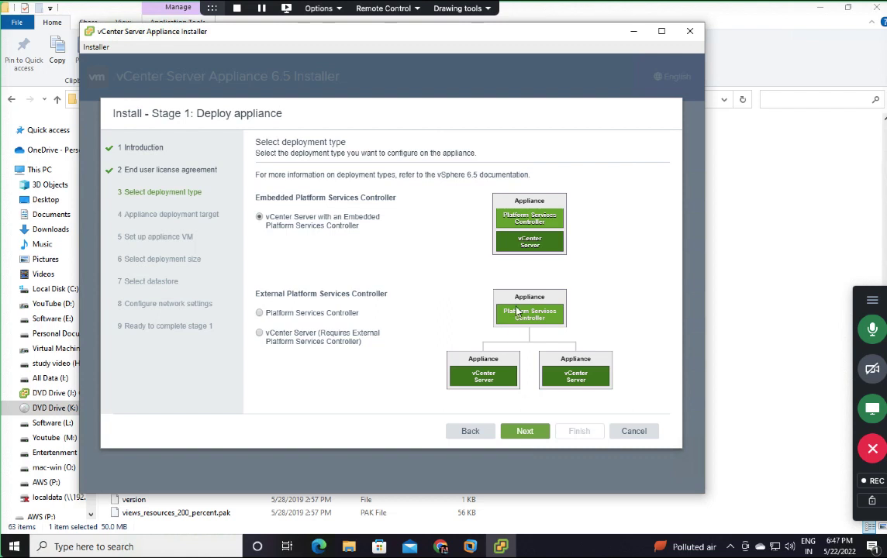
pyautogui.click(525, 432)
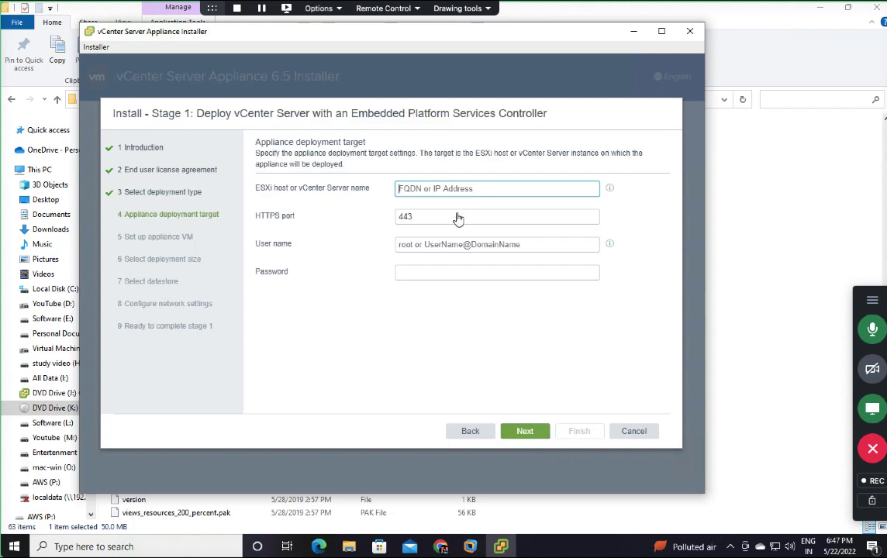
# Step: Target ESXi host 192.168.1.1 as user root with the host password
pyautogui.click(437, 189)
pyautogui.write('192')
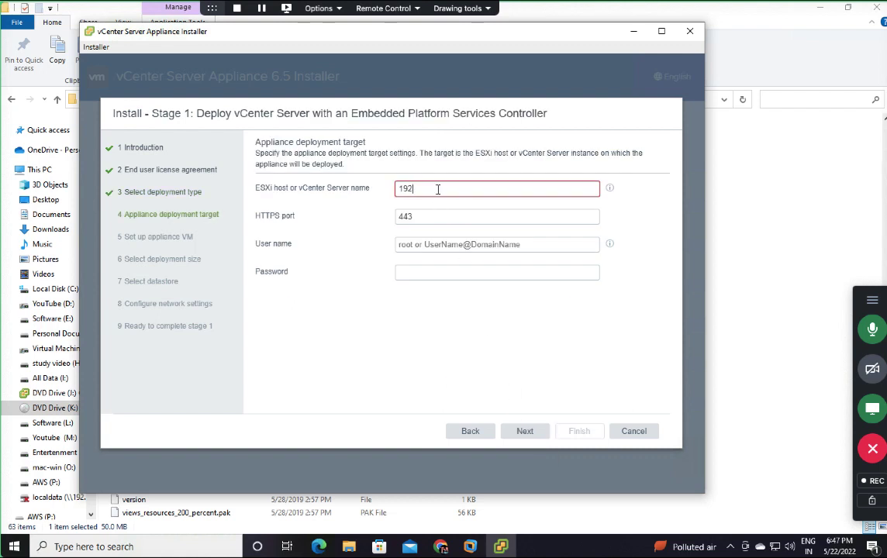
pyautogui.write('.168.1.1')
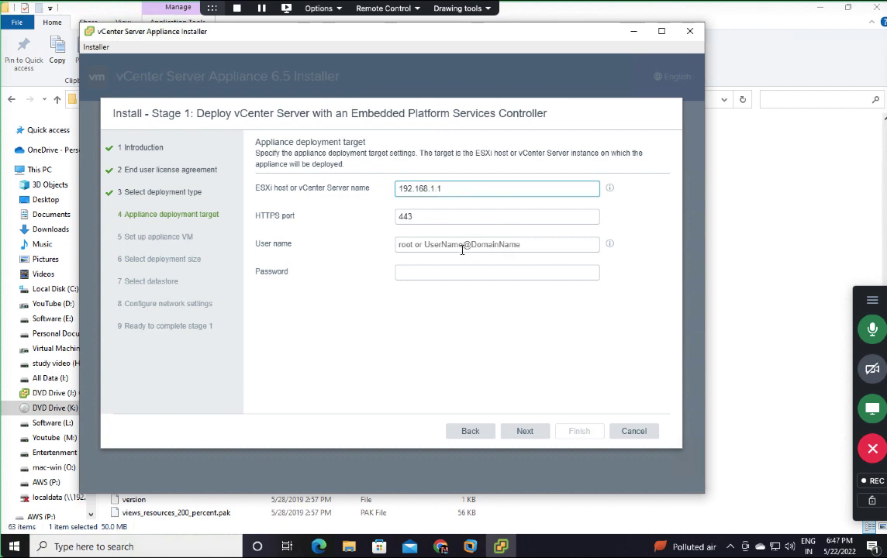
pyautogui.click(462, 246)
pyautogui.write('root')
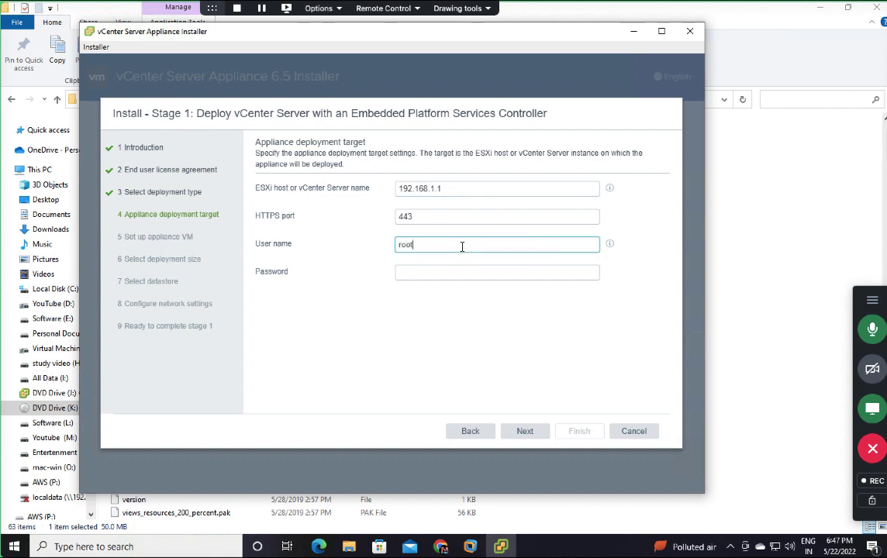
pyautogui.press('Tab')
pyautogui.write('VMware')
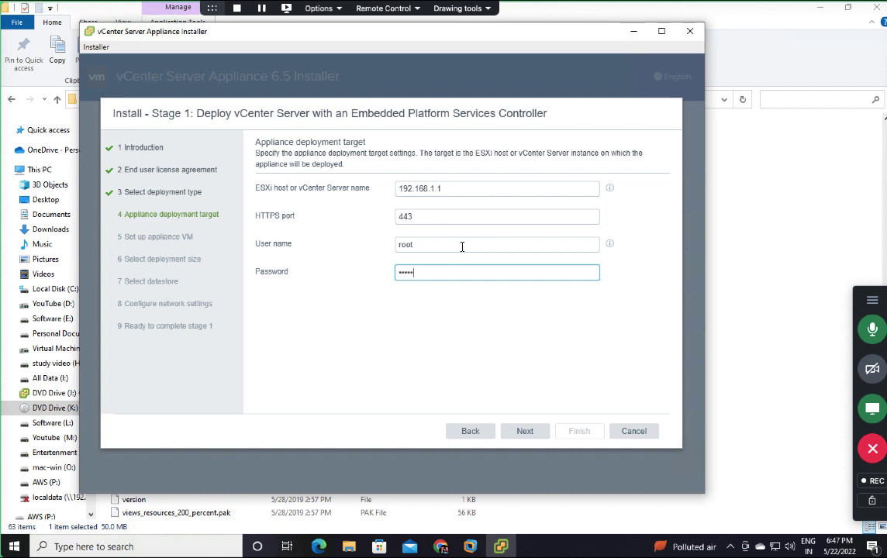
pyautogui.write('1!')
pyautogui.click(525, 436)
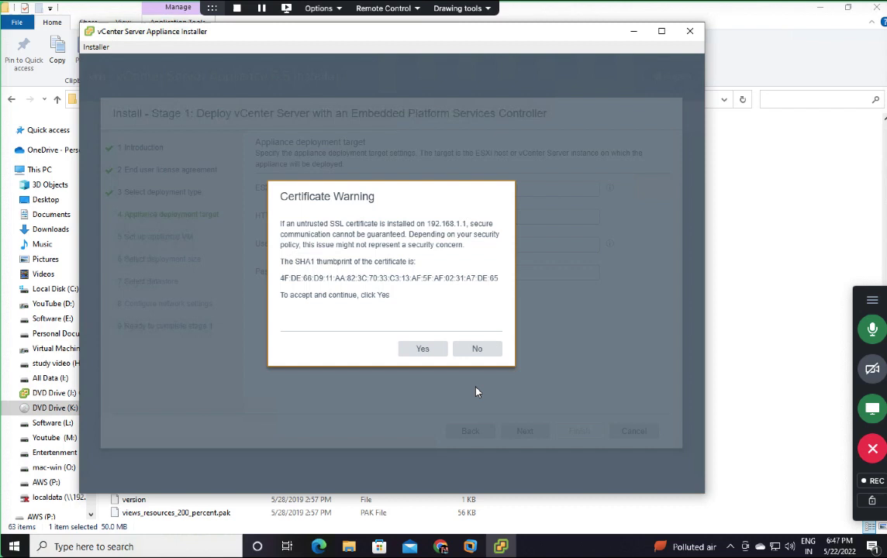
# Step: Accept the certificate warning, correct the host to 192.168.1.13, and reconnect
pyautogui.click(427, 349)
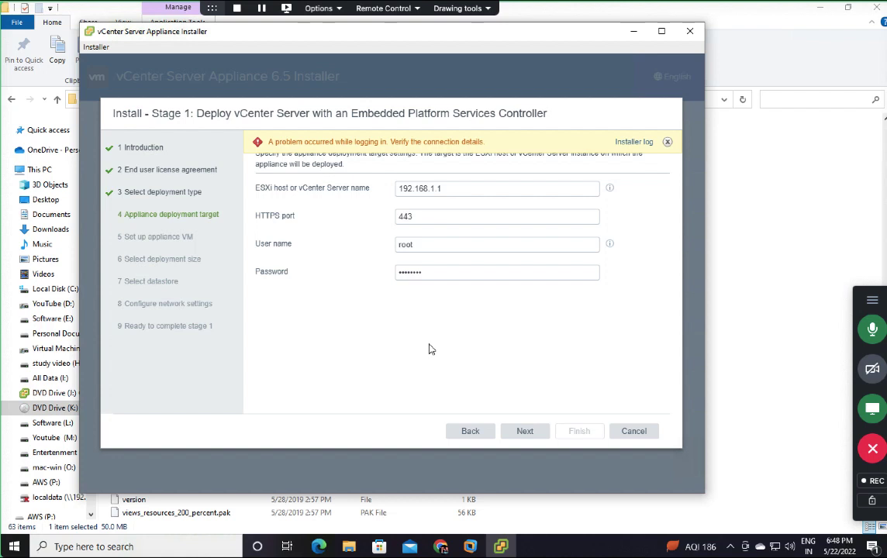
pyautogui.click(459, 188)
pyautogui.write('3')
pyautogui.click(538, 435)
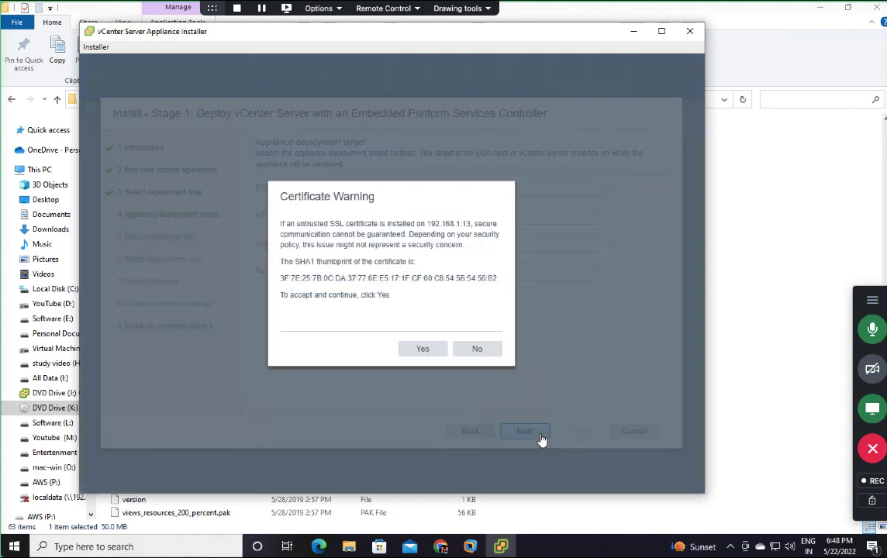
pyautogui.click(428, 350)
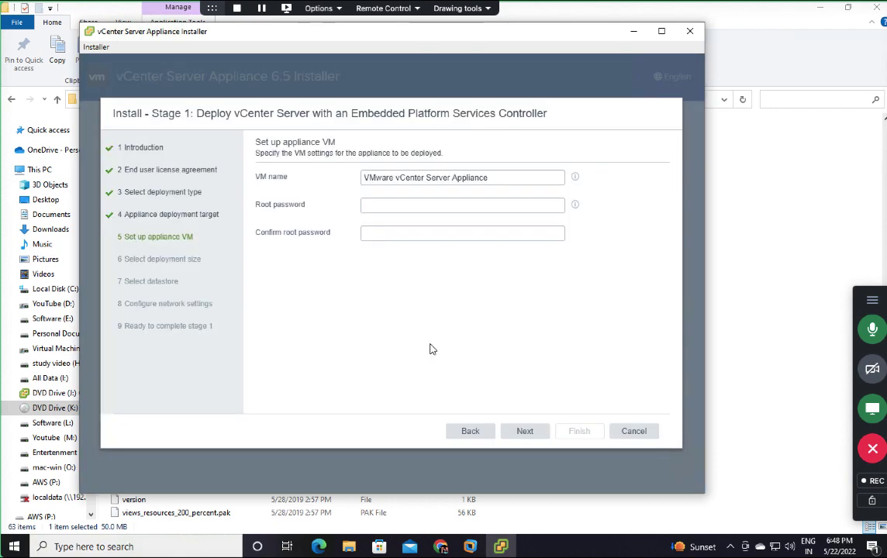
# Step: Name the appliance VM VCSA and enter and confirm its root password
pyautogui.click(399, 199)
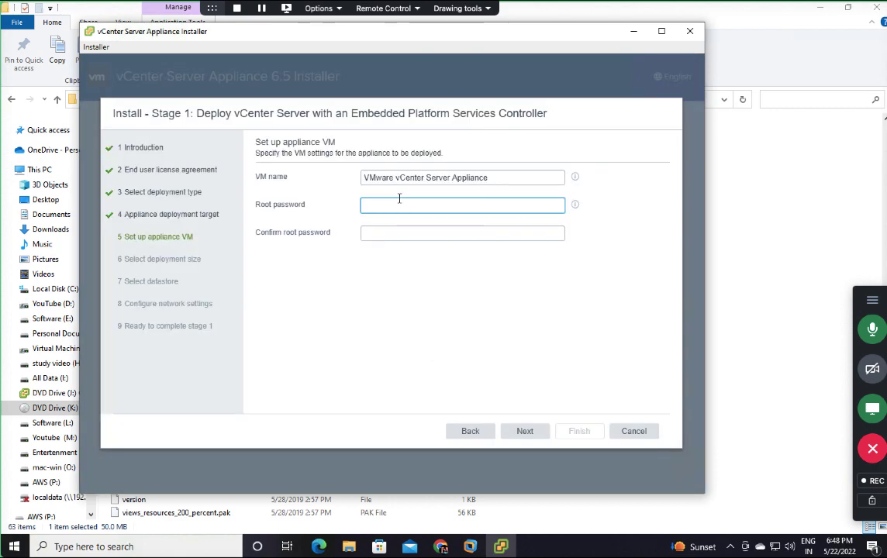
pyautogui.moveTo(371, 153); pyautogui.dragTo(465, 183)
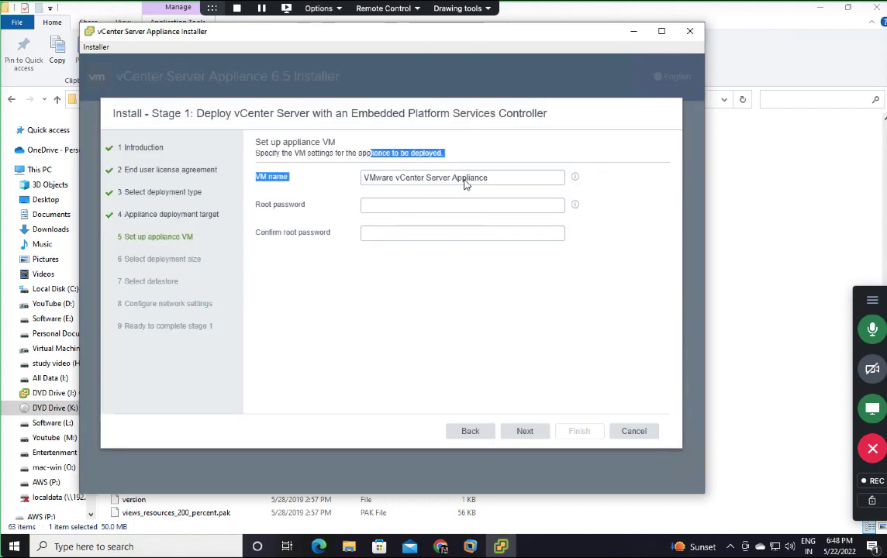
pyautogui.click(494, 178)
pyautogui.hotkey('ctrl', 'a')
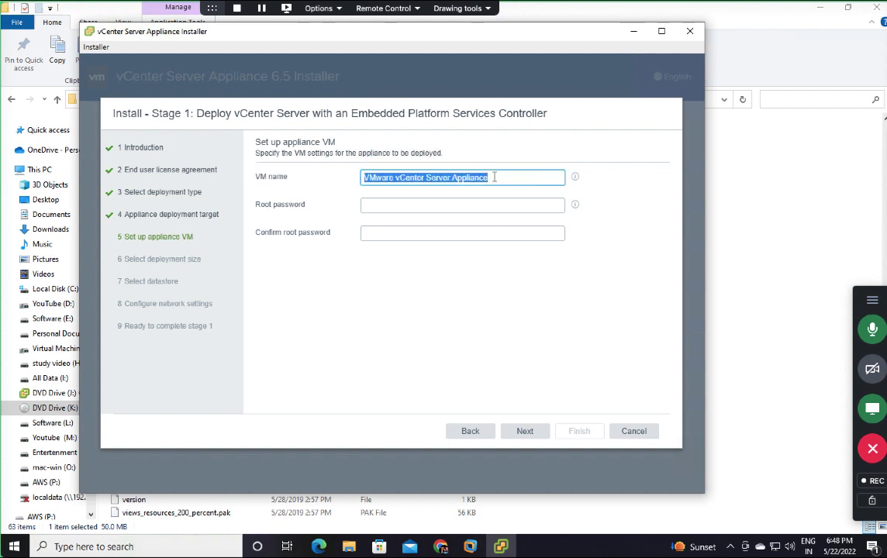
pyautogui.write('VCSA')
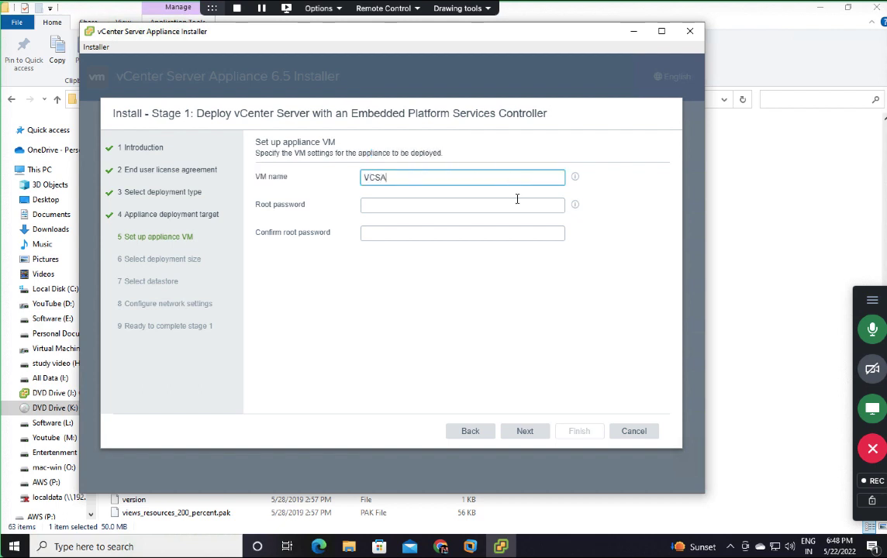
pyautogui.click(446, 209)
pyautogui.write('VMwa')
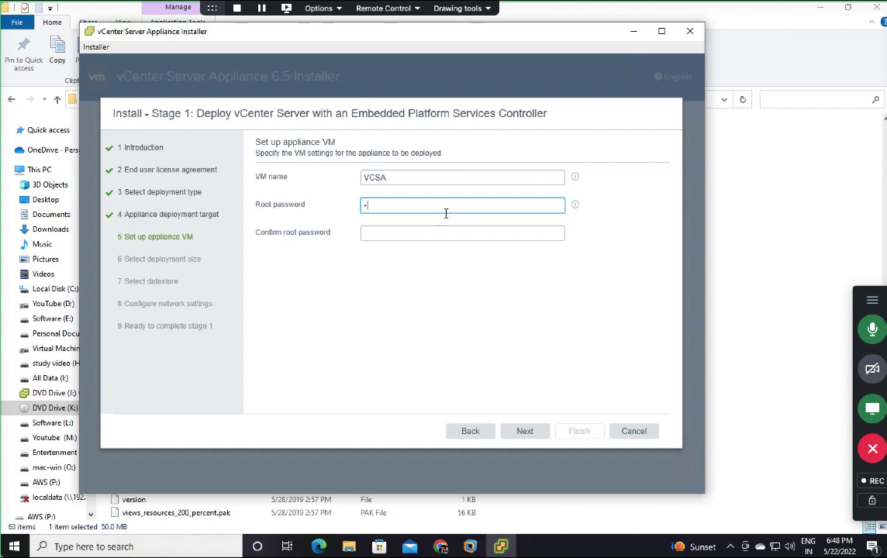
pyautogui.write('re@1234567')
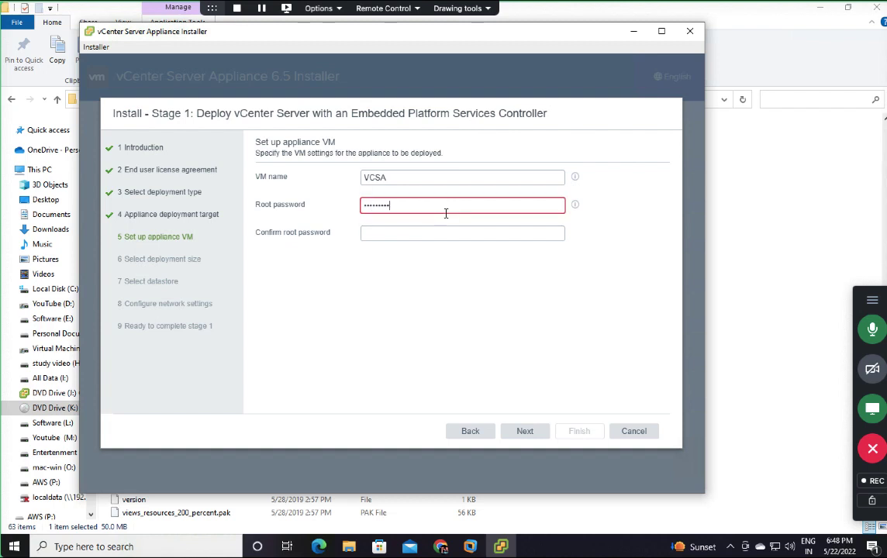
pyautogui.press('Tab')
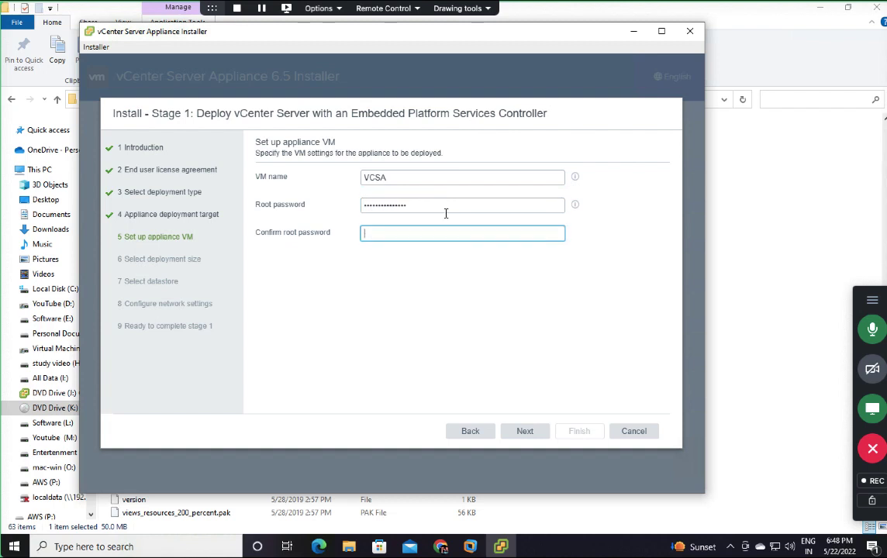
pyautogui.write('VMware@12')
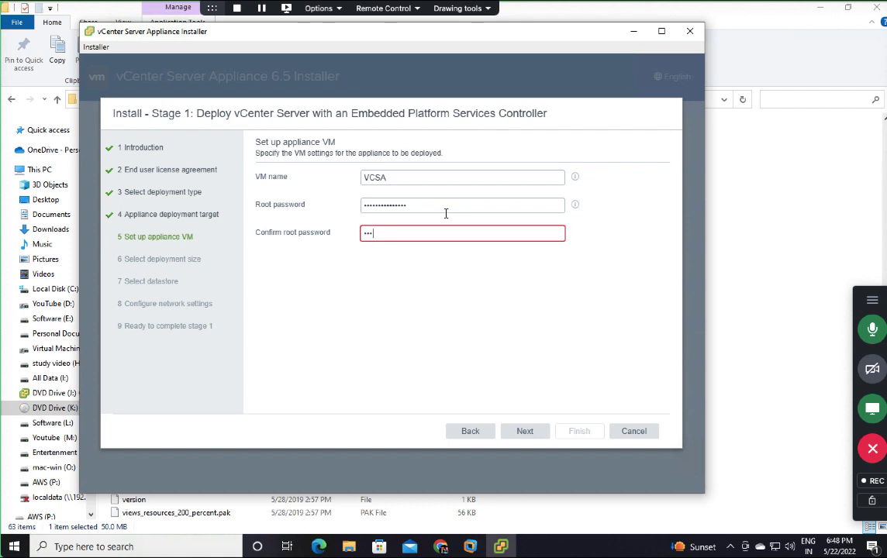
pyautogui.write('34567')
pyautogui.click(526, 432)
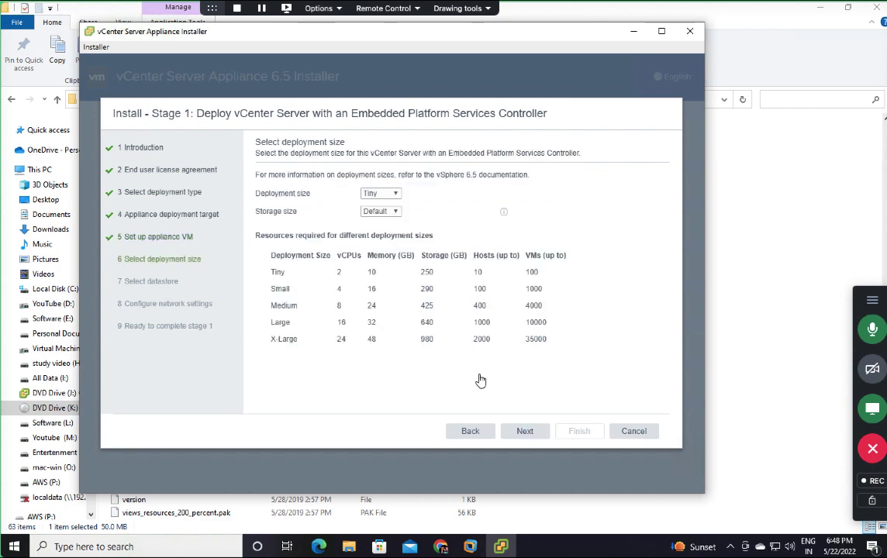
# Step: Keep the Tiny deployment size and the Local-Storage datastore with thin disk mode
pyautogui.click(529, 436)
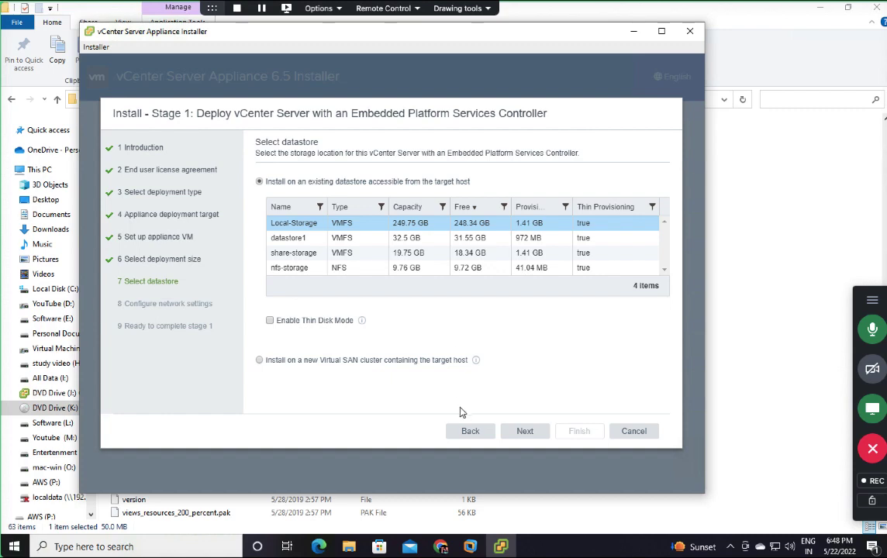
pyautogui.click(469, 431)
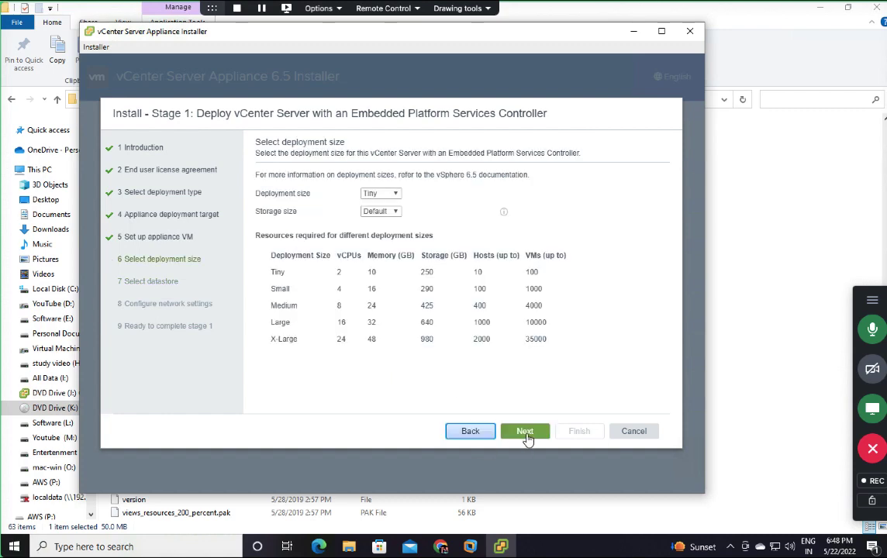
pyautogui.click(524, 432)
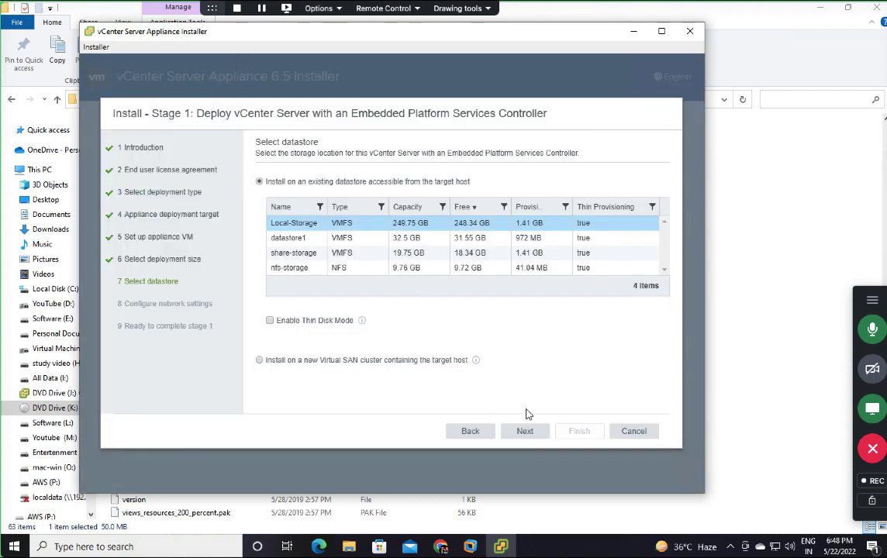
pyautogui.click(276, 324)
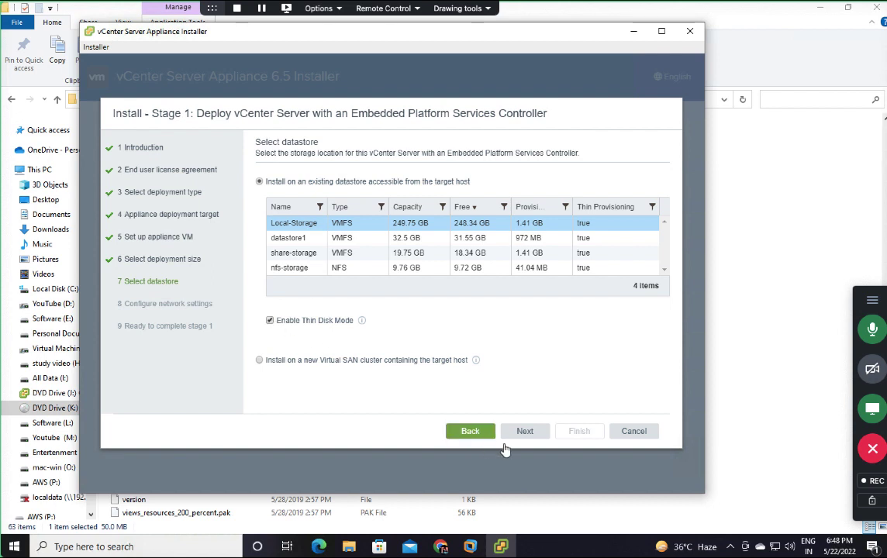
pyautogui.click(535, 435)
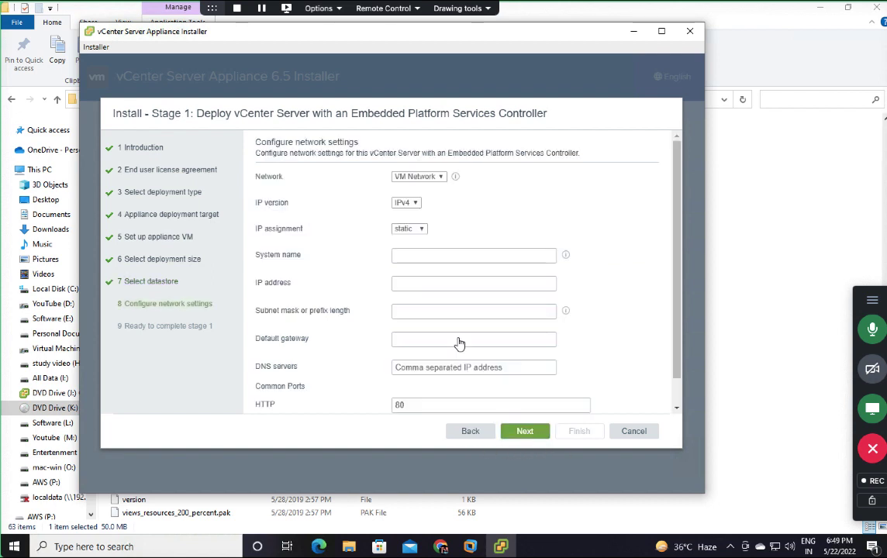
# Step: Set the appliance system name to vcsa.cloud.com, replacing the invalid VCSA entry
pyautogui.click(418, 255)
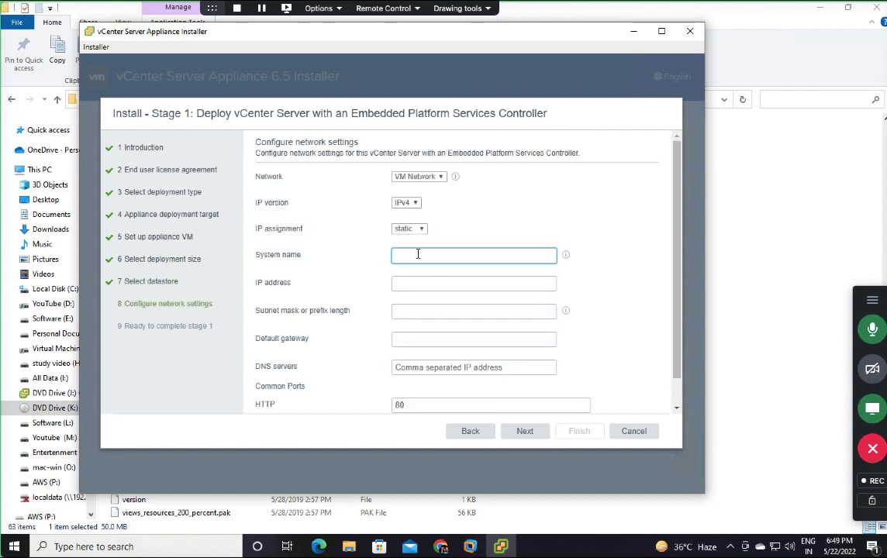
pyautogui.write('v')
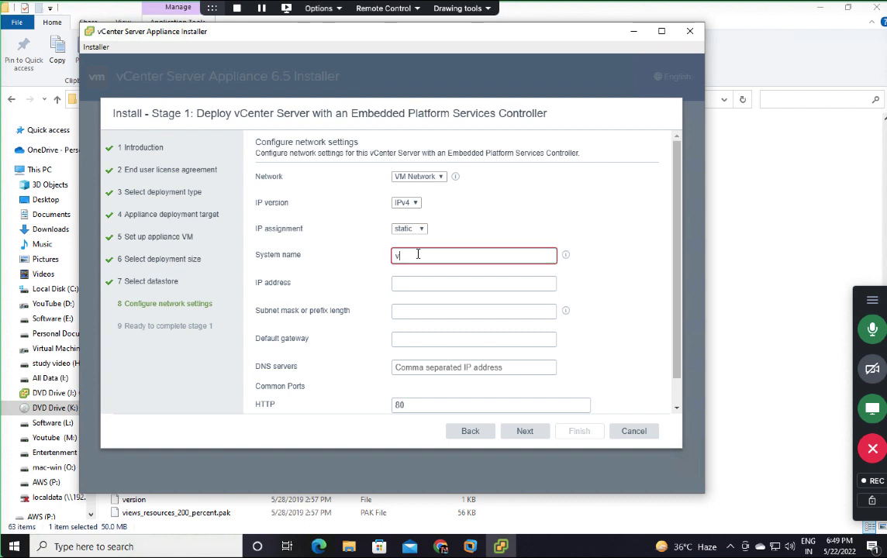
pyautogui.press('BackSpace')
pyautogui.write('VCSA')
pyautogui.press('Tab')
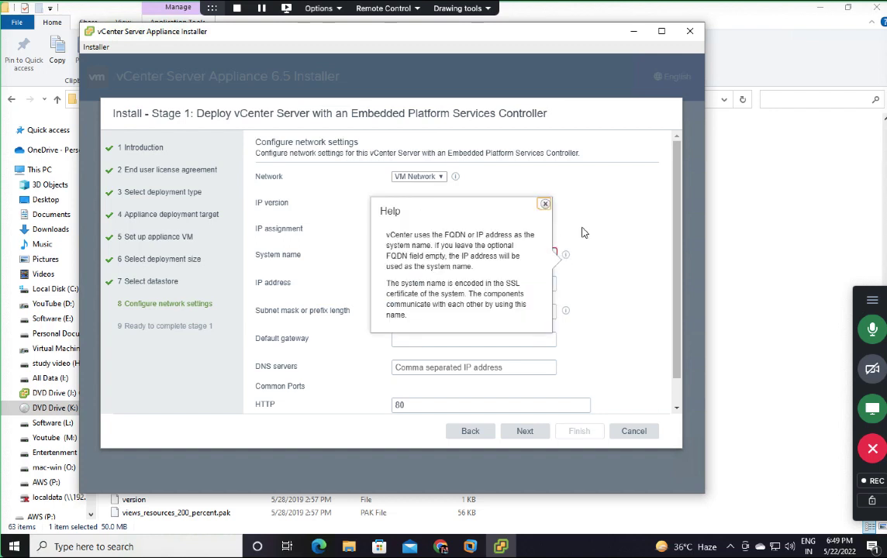
pyautogui.click(426, 254)
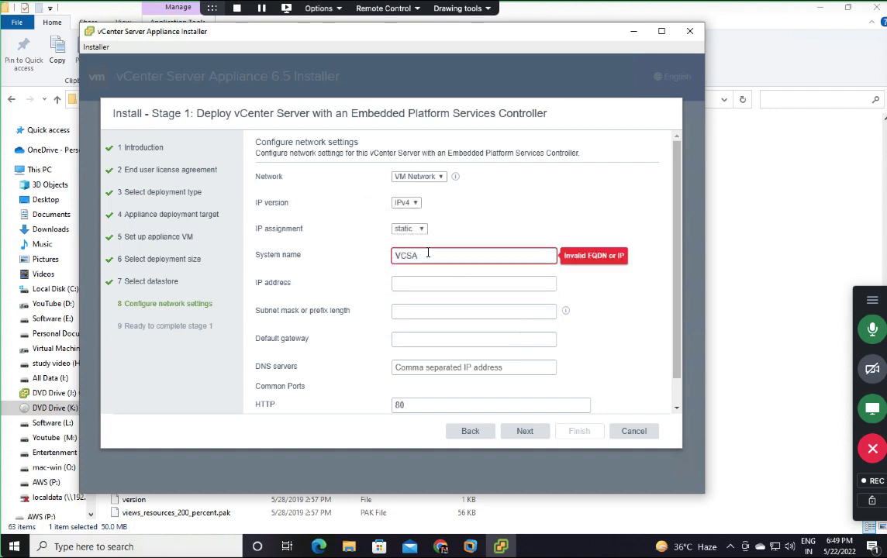
pyautogui.press('BackSpace')
pyautogui.press('BackSpace')
pyautogui.press('BackSpace')
pyautogui.press('BackSpace')
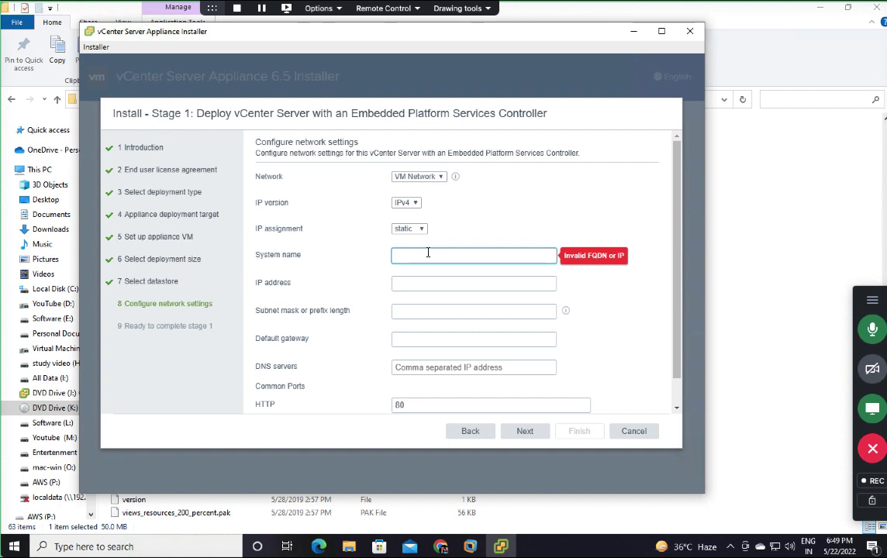
pyautogui.write('vcsa')
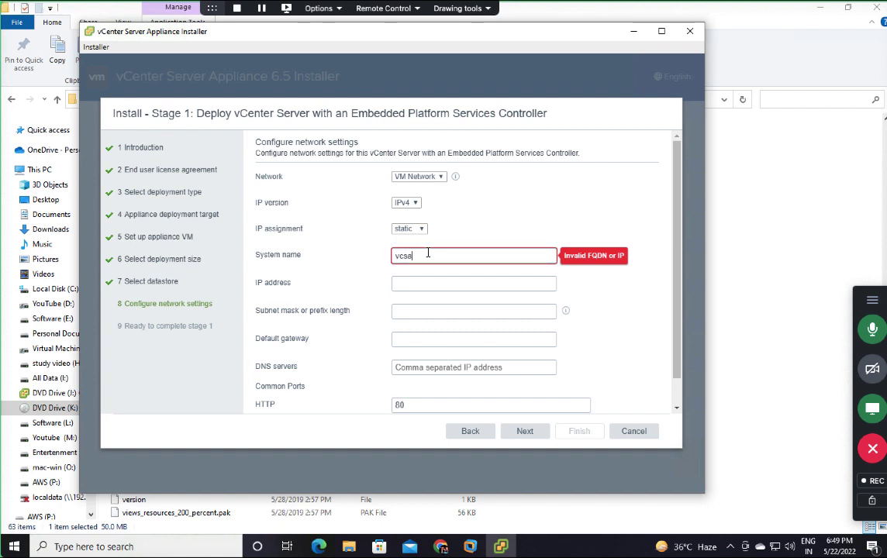
pyautogui.write('.cloud')
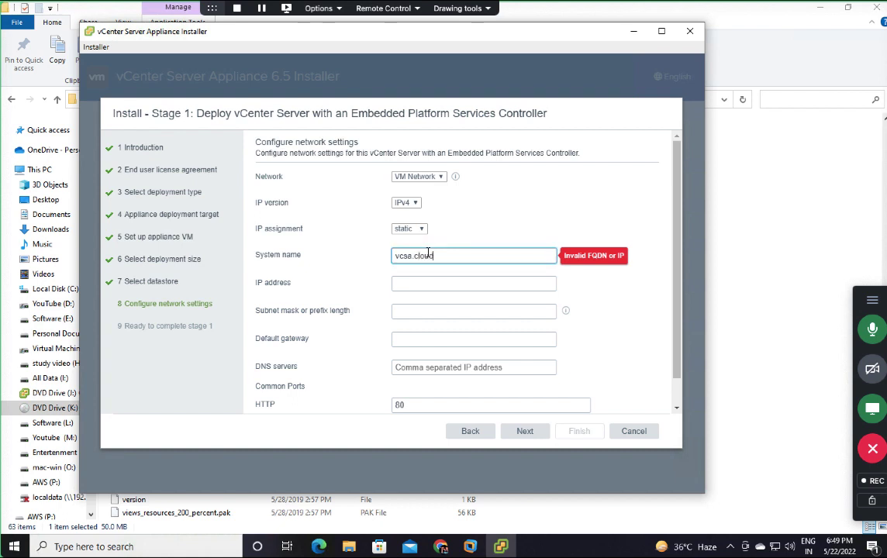
pyautogui.write('.com')
# Step: Enter IP 192.168.1.250, mask 255.255.255.0, gateway 192.168.1.1 and DNS 192.168.1.15
pyautogui.click(435, 283)
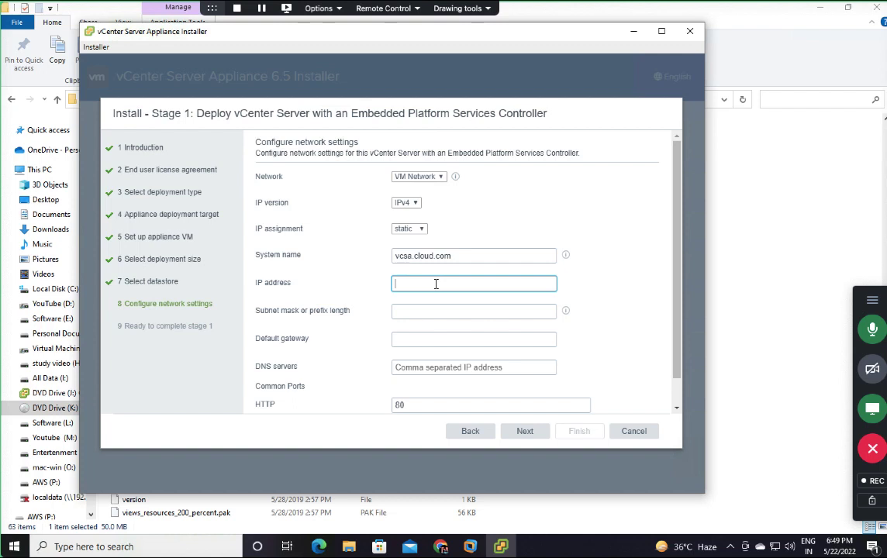
pyautogui.write('192.16')
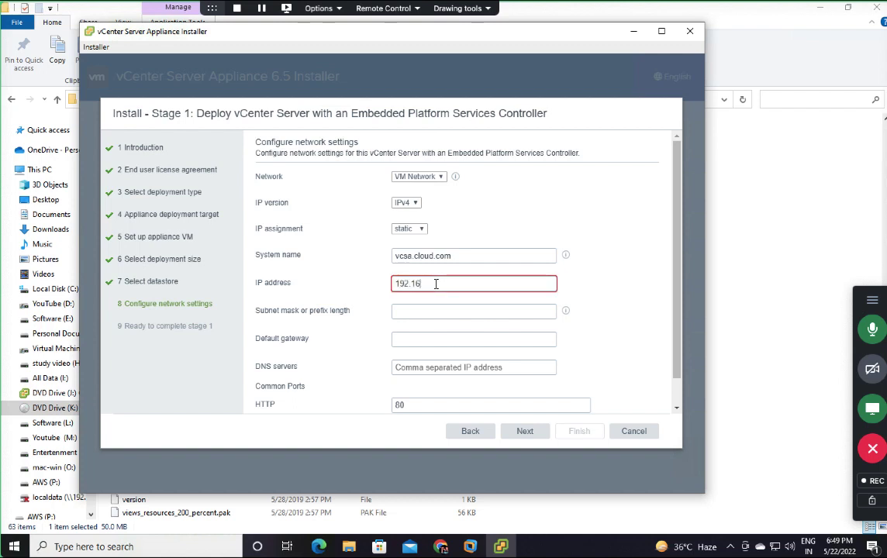
pyautogui.write('8.1.250')
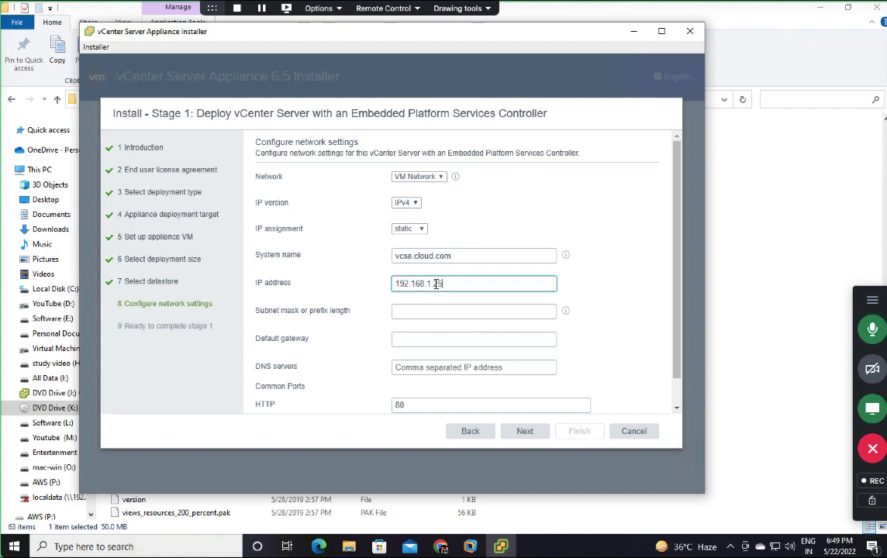
pyautogui.click(448, 310)
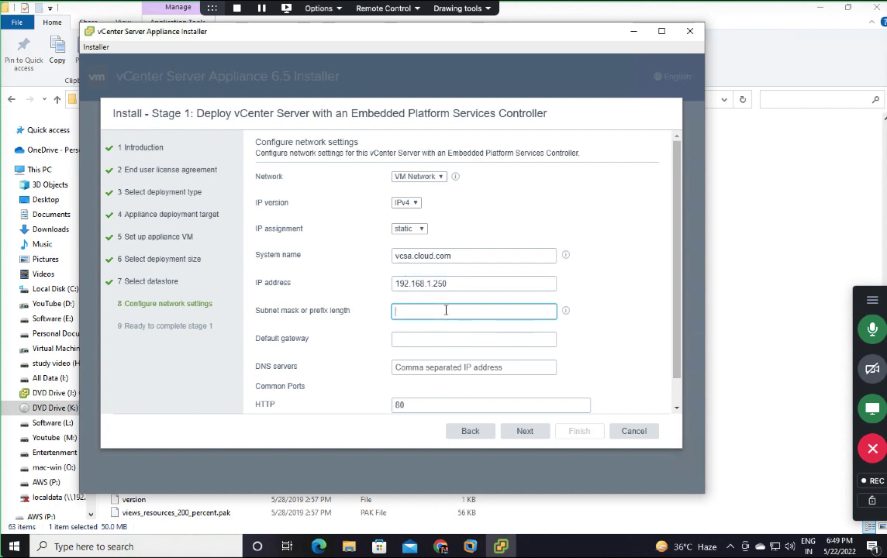
pyautogui.write('255')
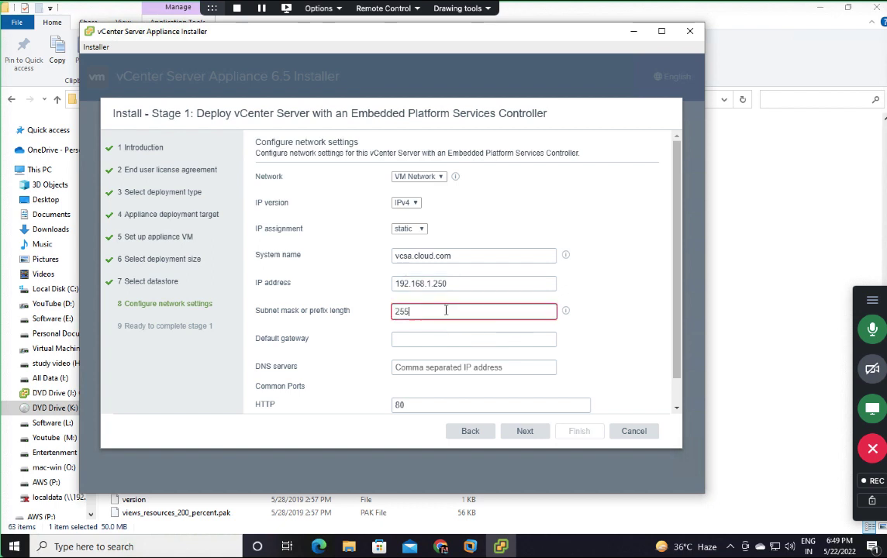
pyautogui.write('.255.255.0')
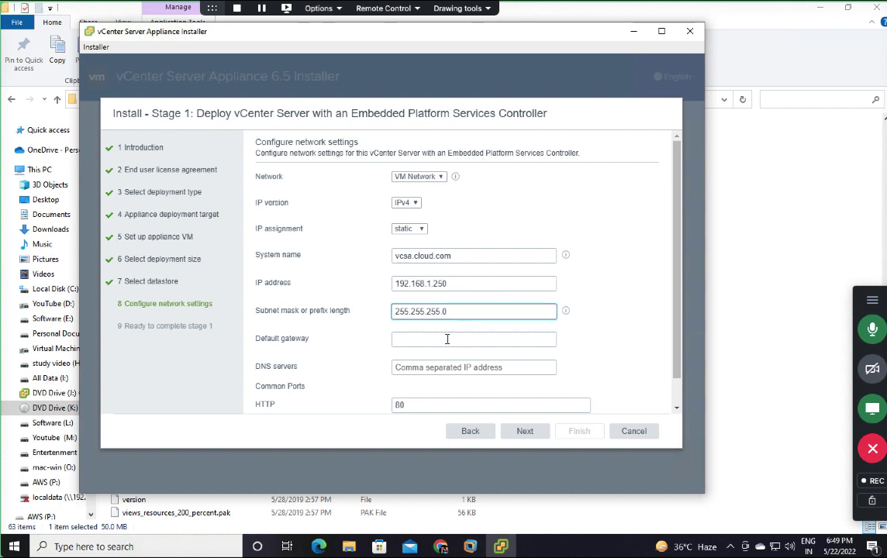
pyautogui.click(448, 339)
pyautogui.write('192.1')
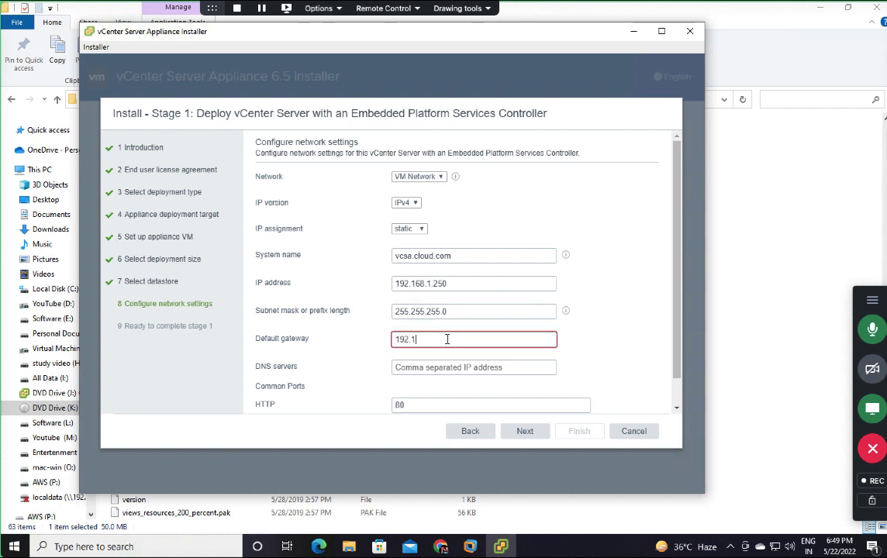
pyautogui.write('68.1.1')
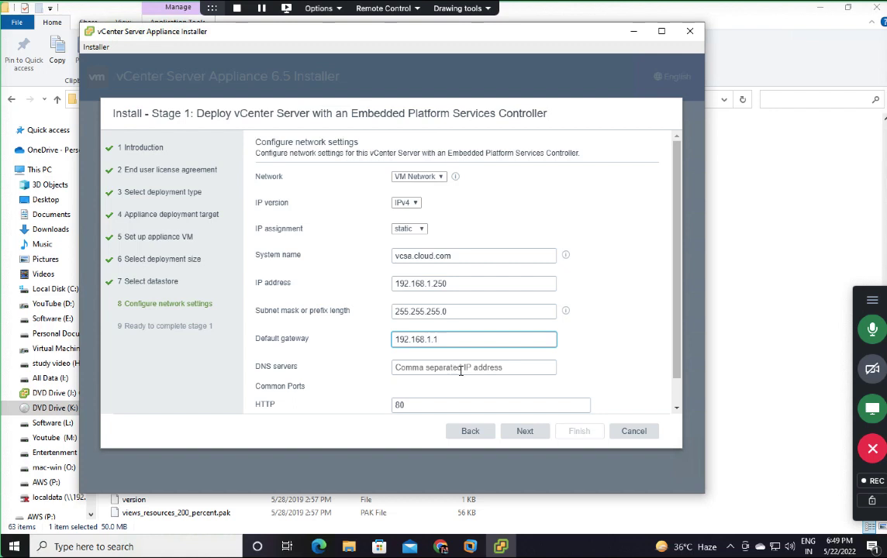
pyautogui.click(460, 369)
pyautogui.write('192.16')
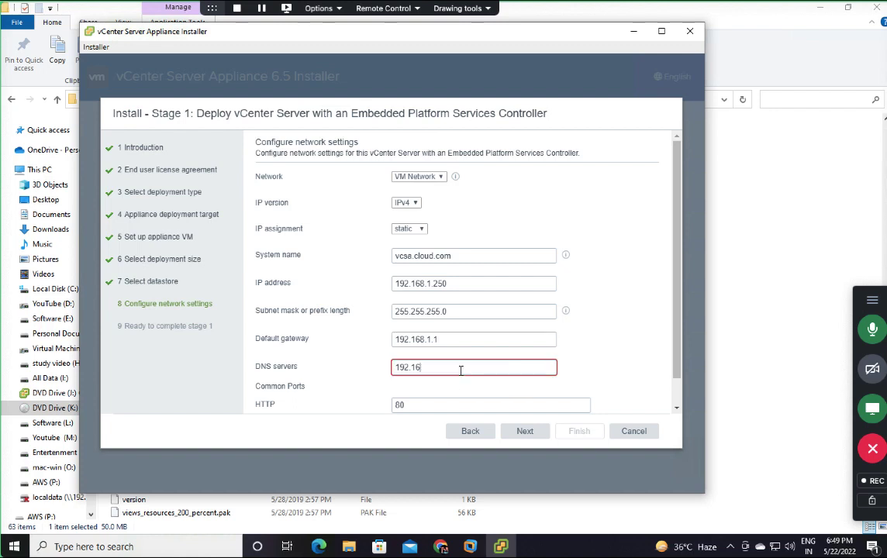
pyautogui.write('8.1.15')
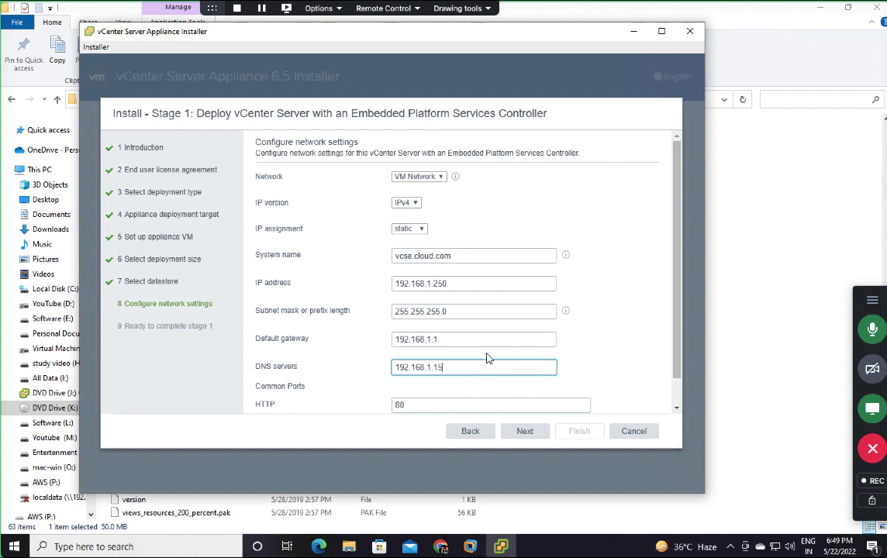
pyautogui.scroll(-1, 487, 357)
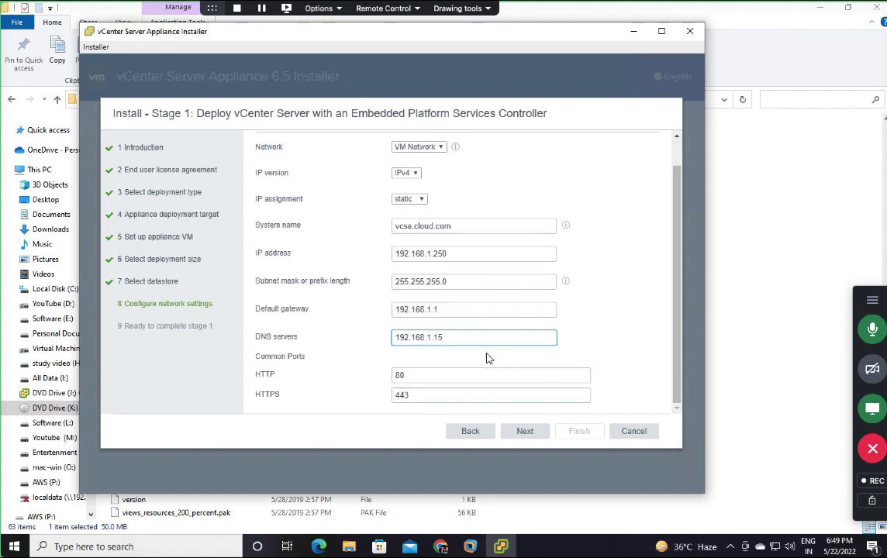
pyautogui.click(524, 432)
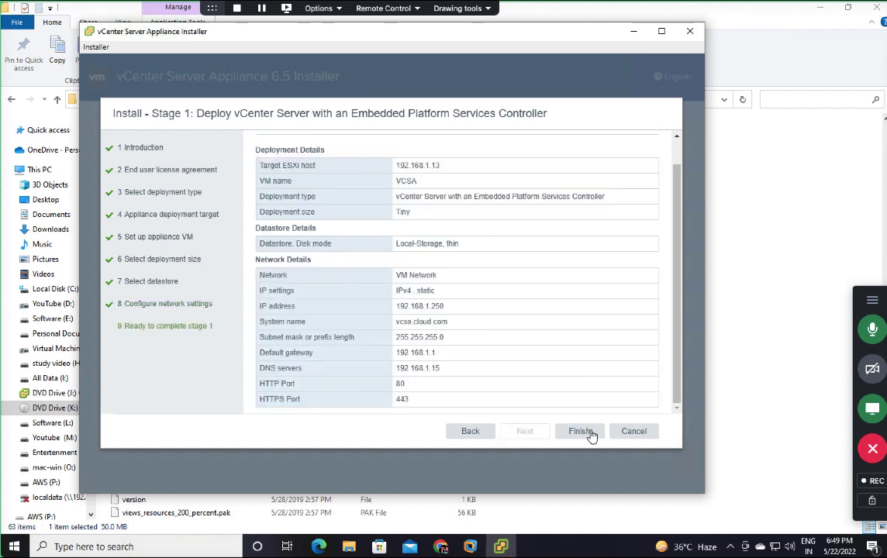
# Step: Finish the Stage 1 wizard so the appliance deploys, then return to the meeting
pyautogui.click(590, 433)
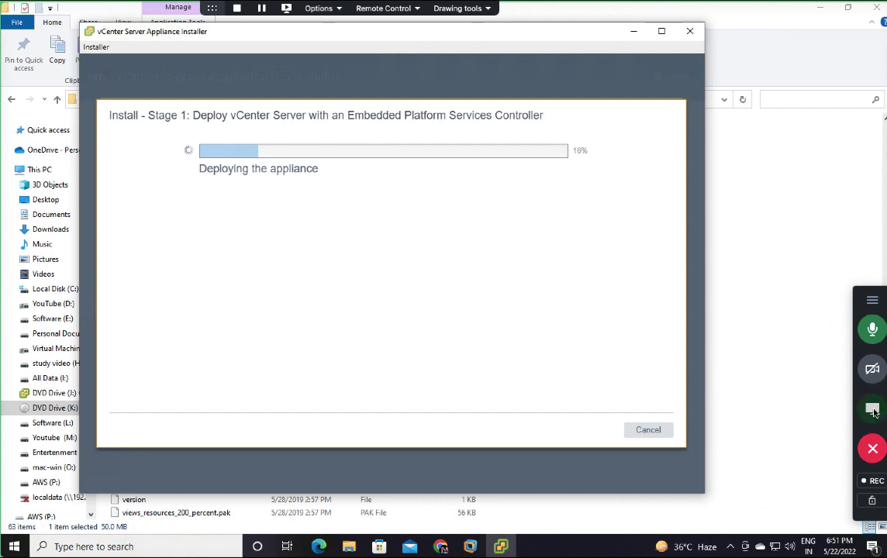
pyautogui.click(873, 411)
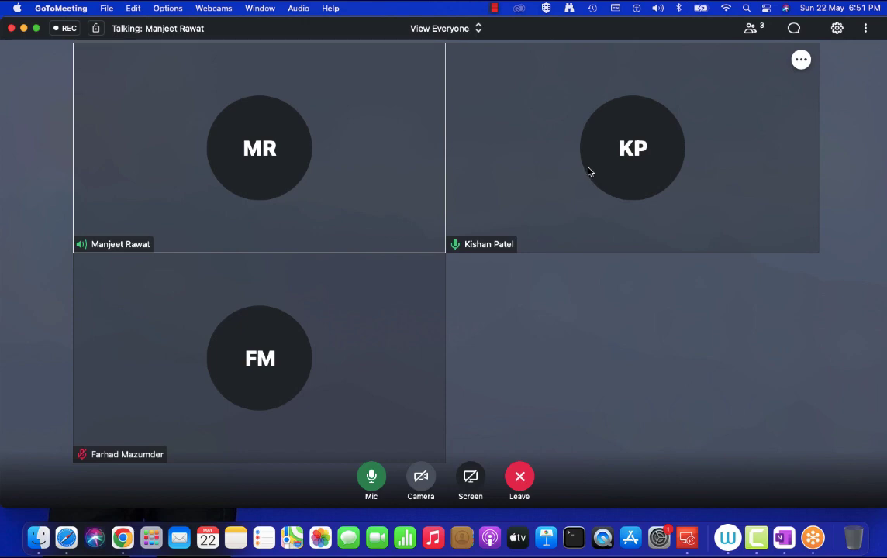
# Step: Make another participant the presenter from their tile's menu and confirm
pyautogui.rightClick(588, 171)
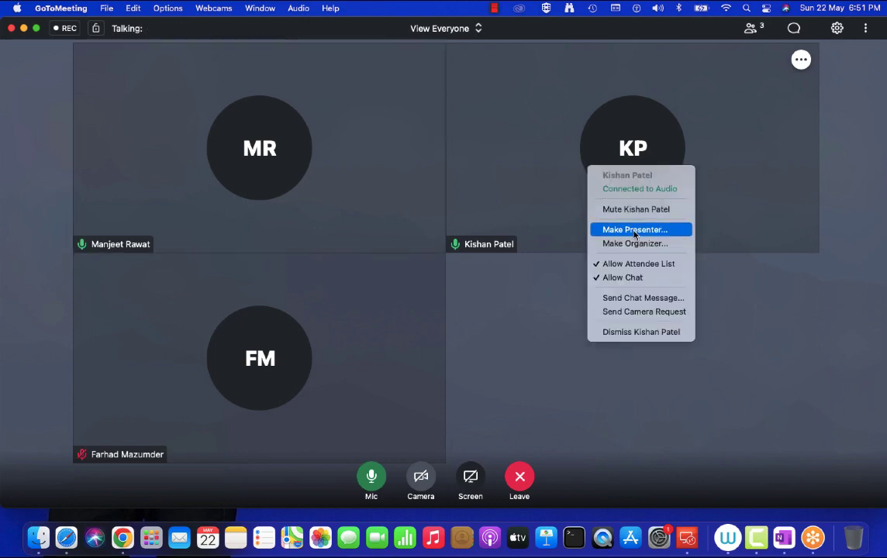
pyautogui.click(634, 233)
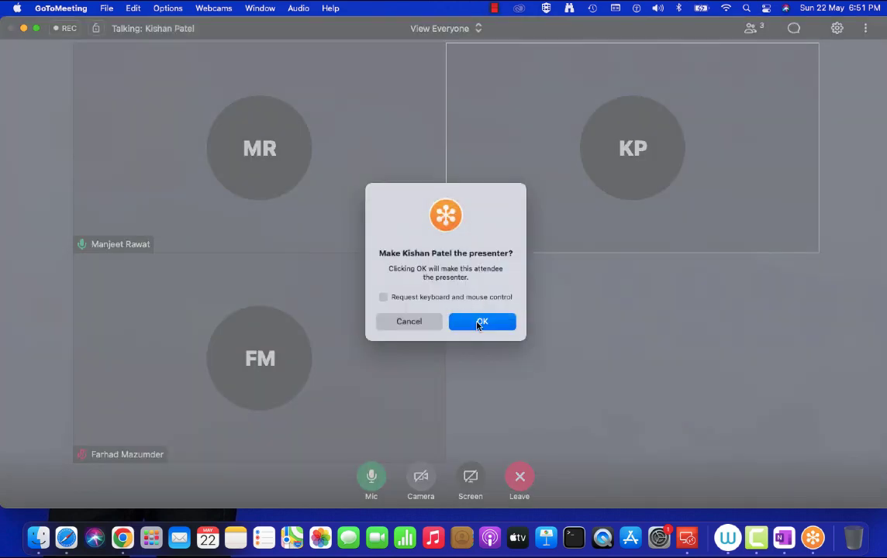
pyautogui.click(480, 321)
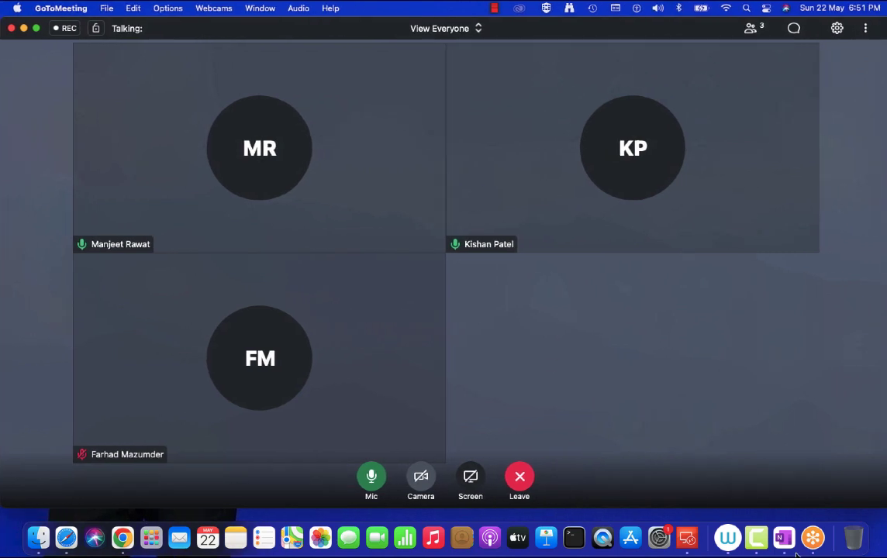
pyautogui.rightClick(759, 538)
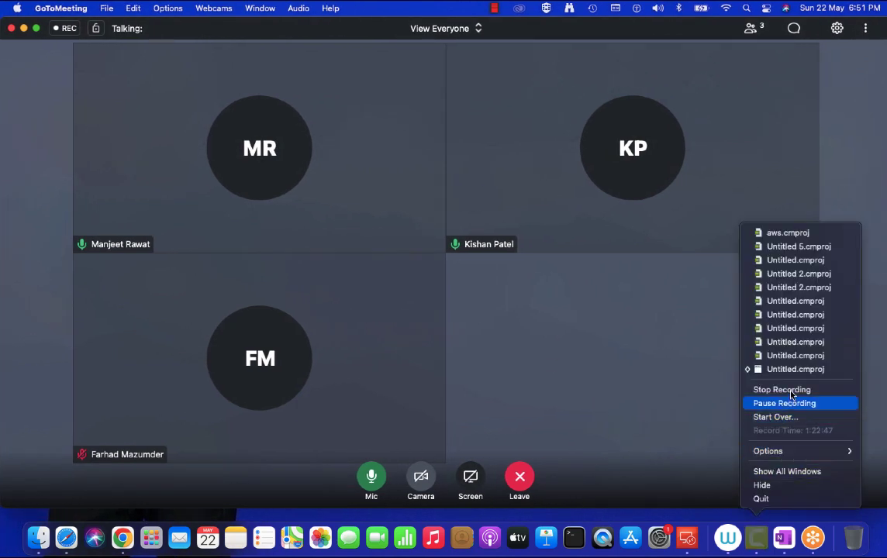